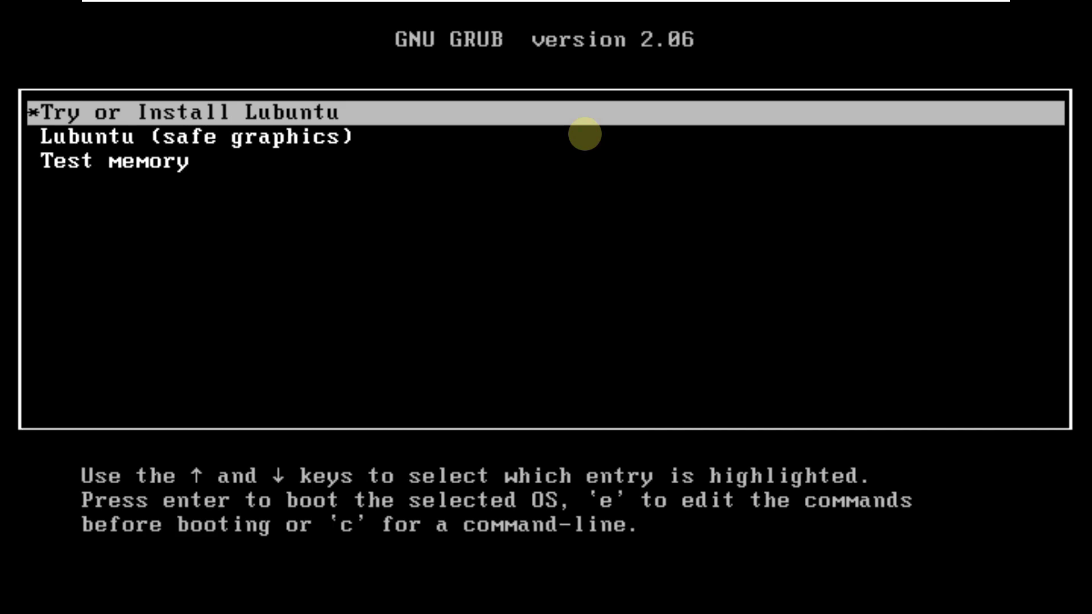
# - Browse the safe graphics and Test memory GRUB entries, then boot Try or Install Lubuntu
pyautogui.press('Down')
pyautogui.press('Down')
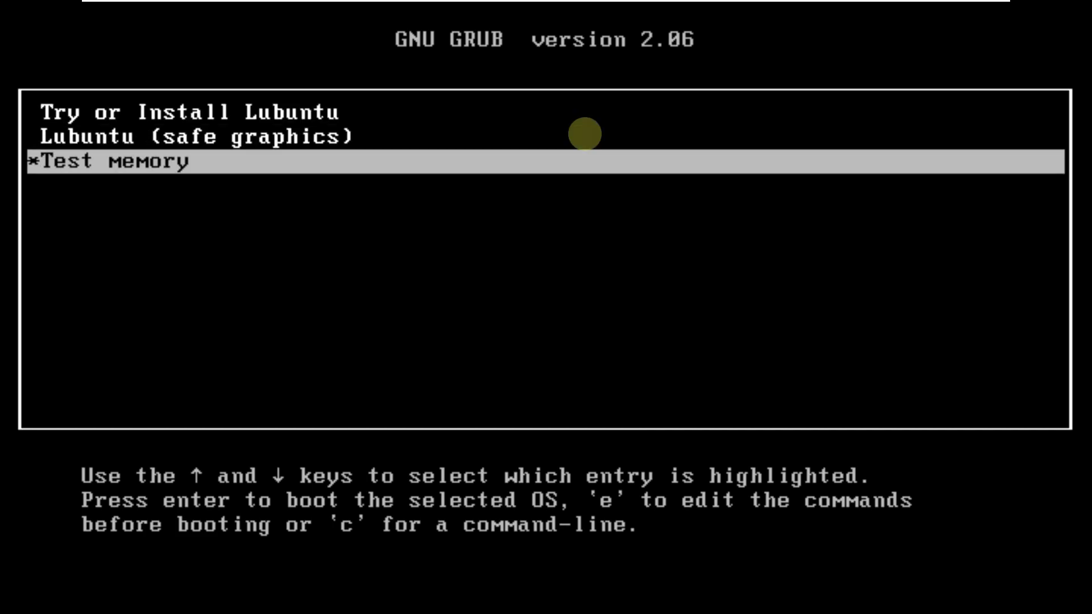
pyautogui.press('Up')
pyautogui.press('Up')
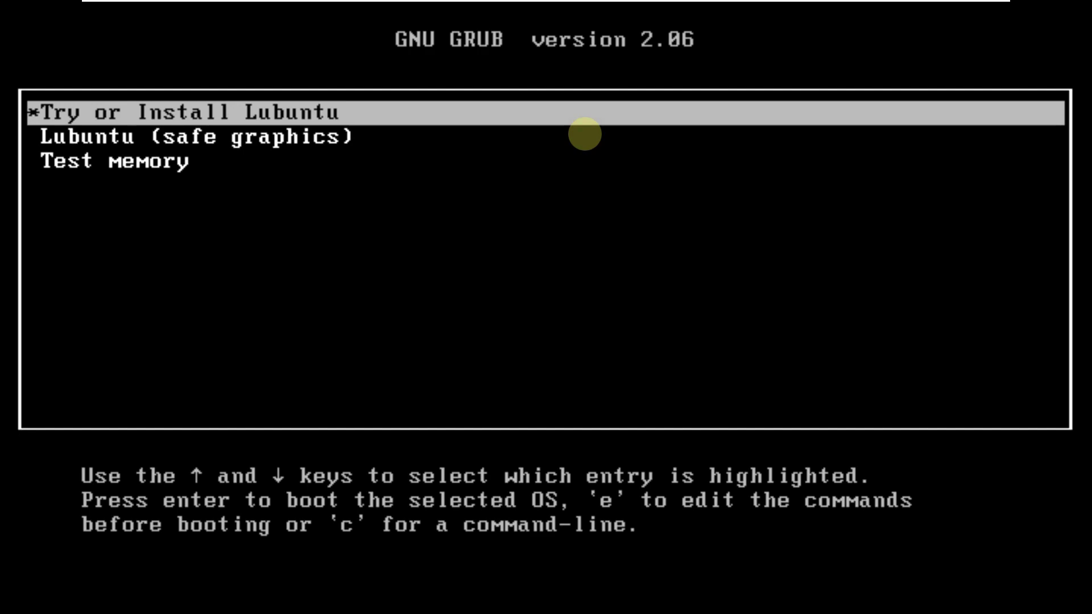
pyautogui.press('Down')
pyautogui.press('Down')
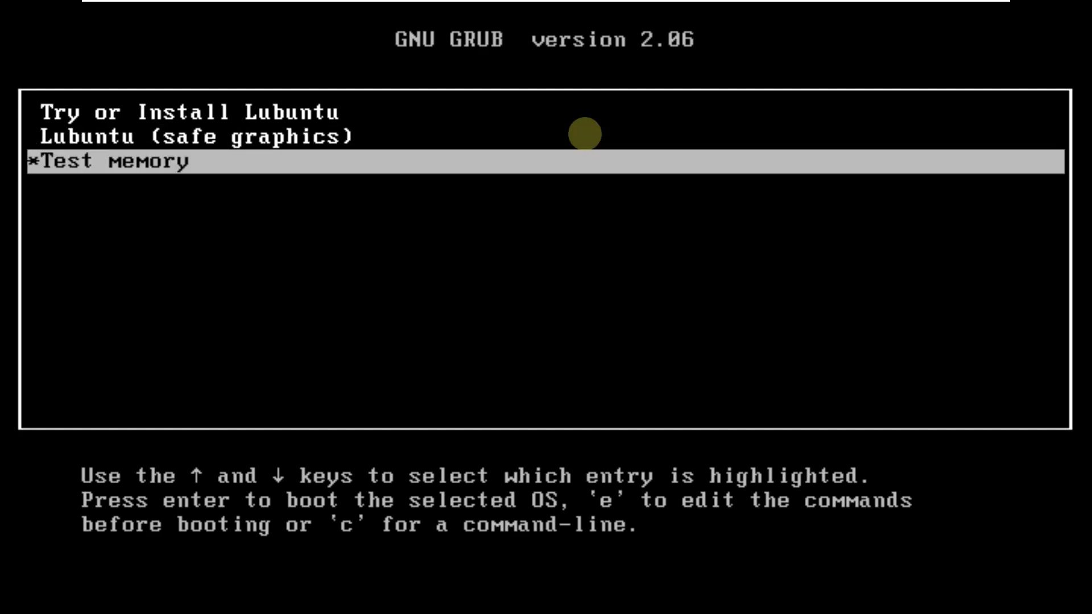
pyautogui.press('Up')
pyautogui.press('Up')
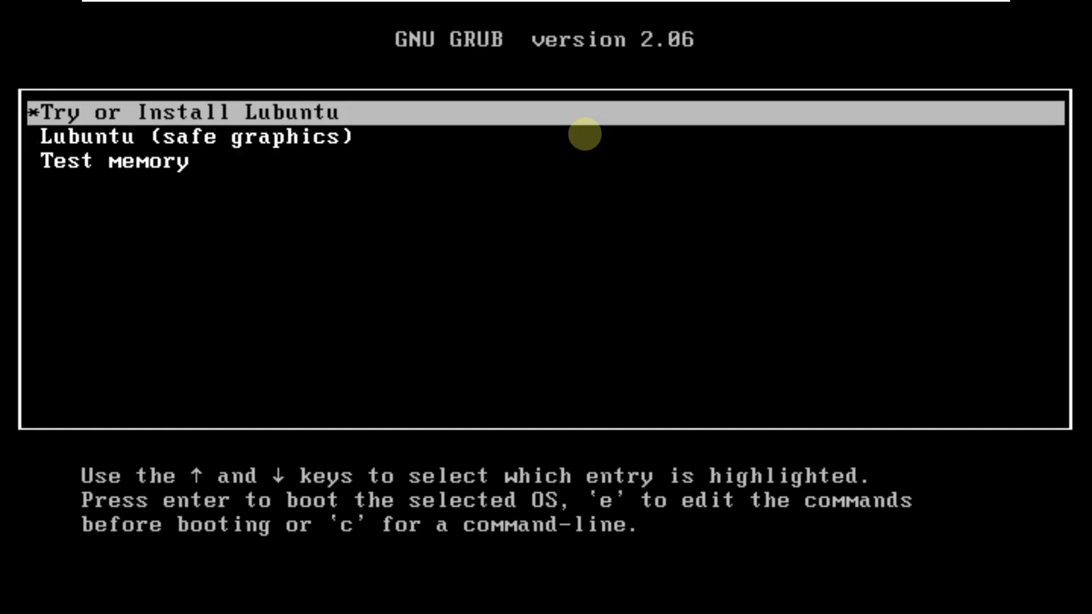
pyautogui.press('Down')
pyautogui.press('Down')
pyautogui.press('Up')
pyautogui.press('Up')
pyautogui.press('Down')
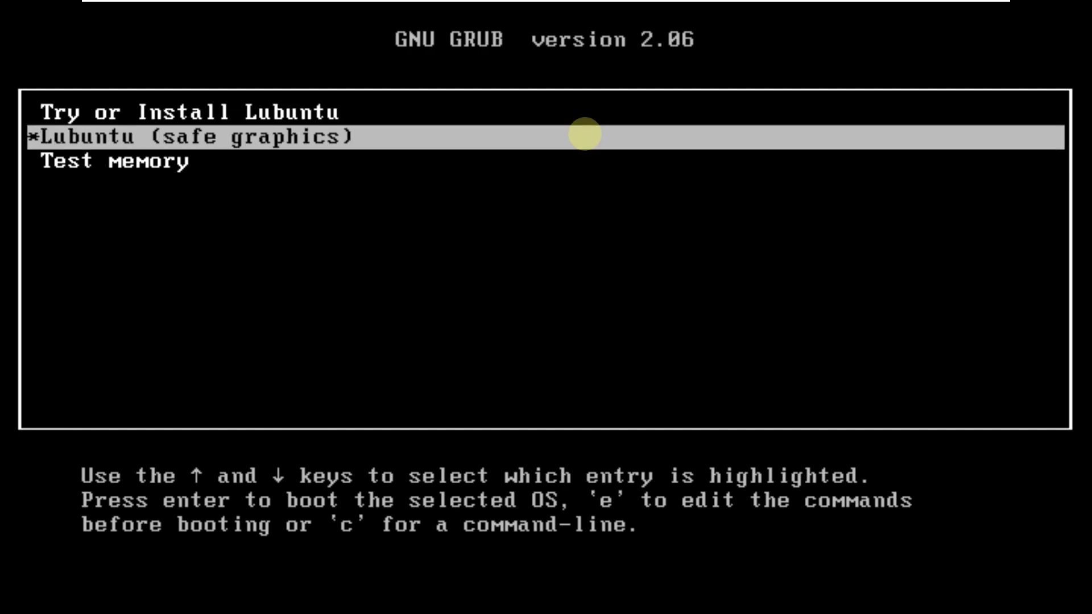
pyautogui.press('Down')
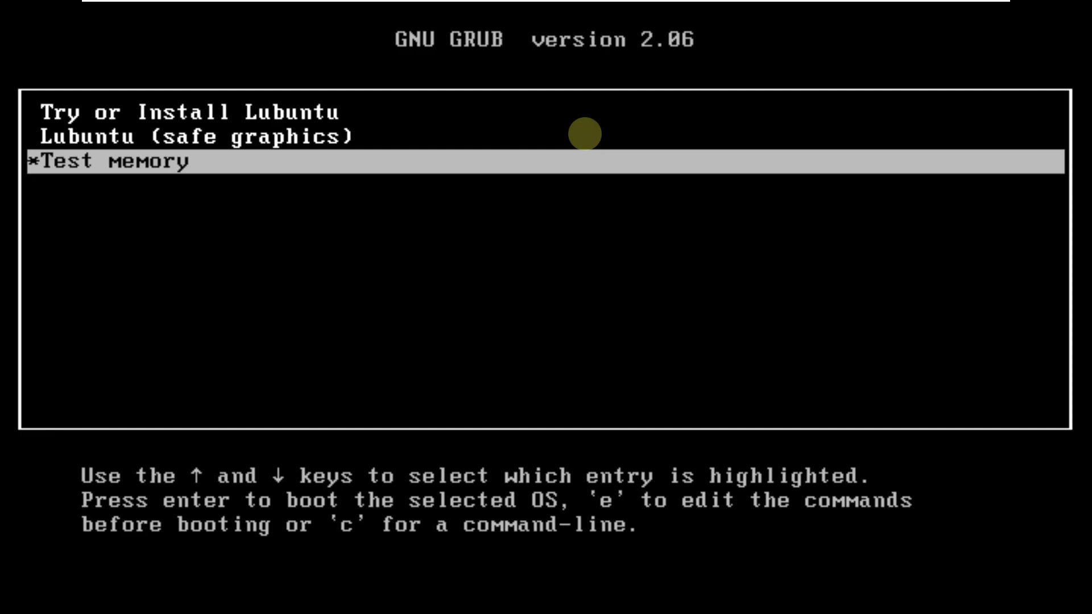
pyautogui.press('Up')
pyautogui.press('Up')
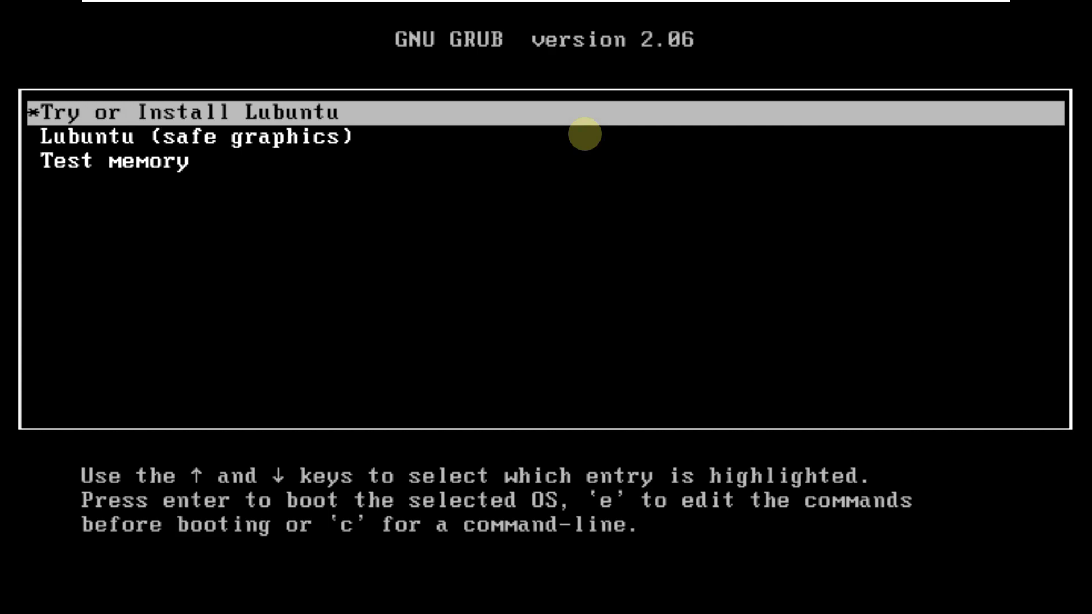
pyautogui.press('Return')
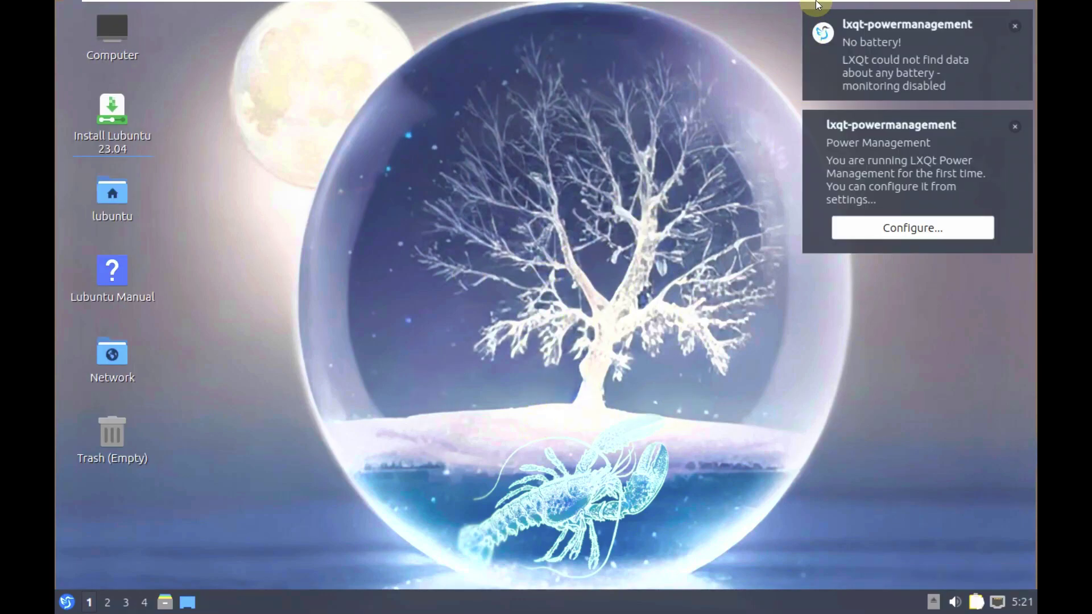
# - Show the VM screen unscaled and open LXQt Monitor Settings from the application menu
pyautogui.click(472, 8)
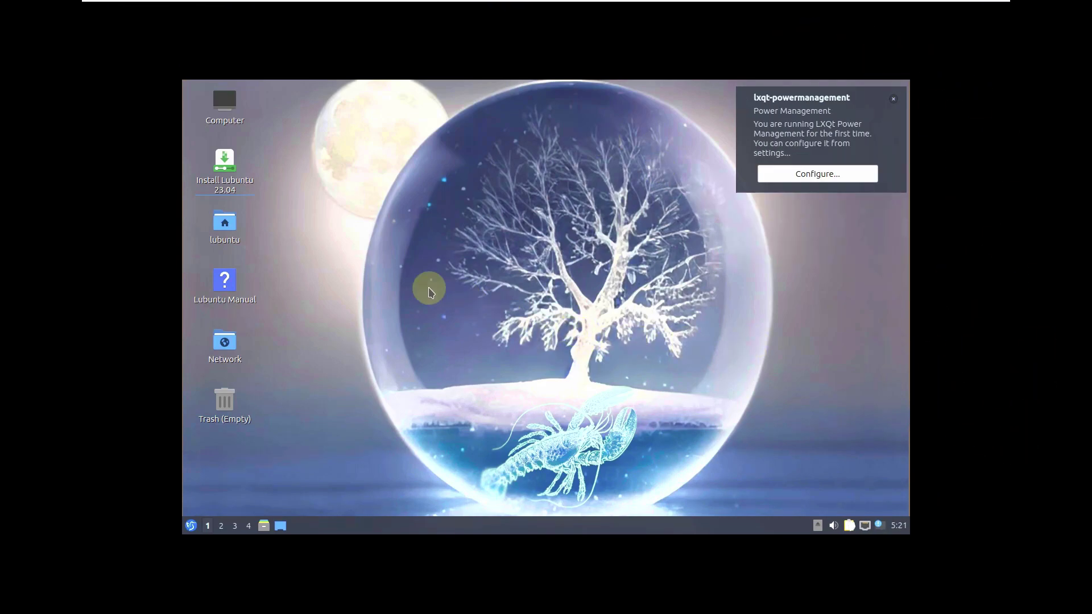
pyautogui.click(193, 525)
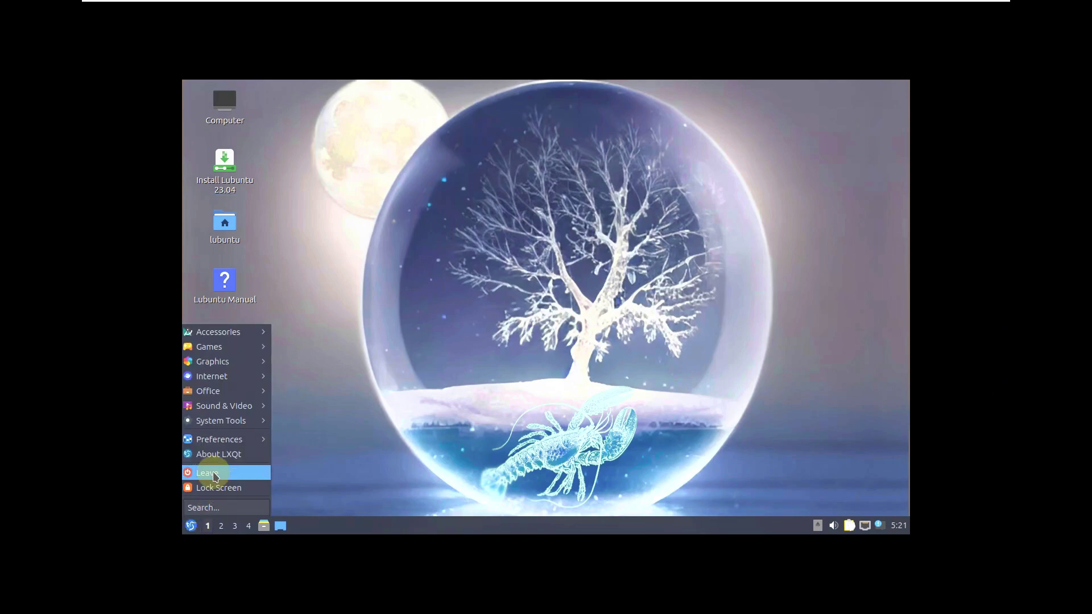
pyautogui.moveTo(220, 443)
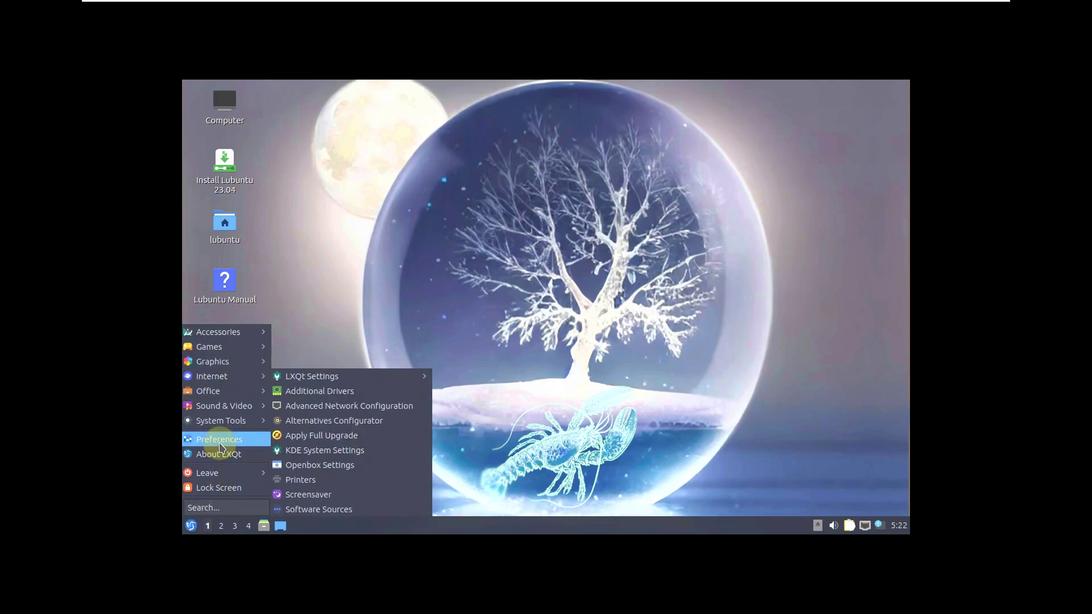
pyautogui.moveTo(385, 375)
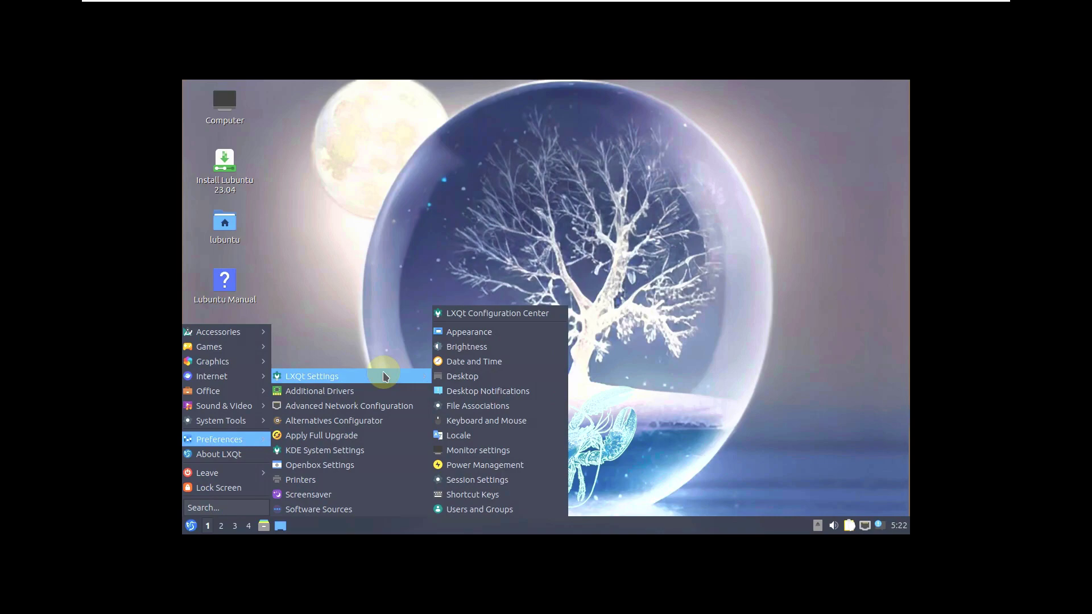
pyautogui.click(524, 450)
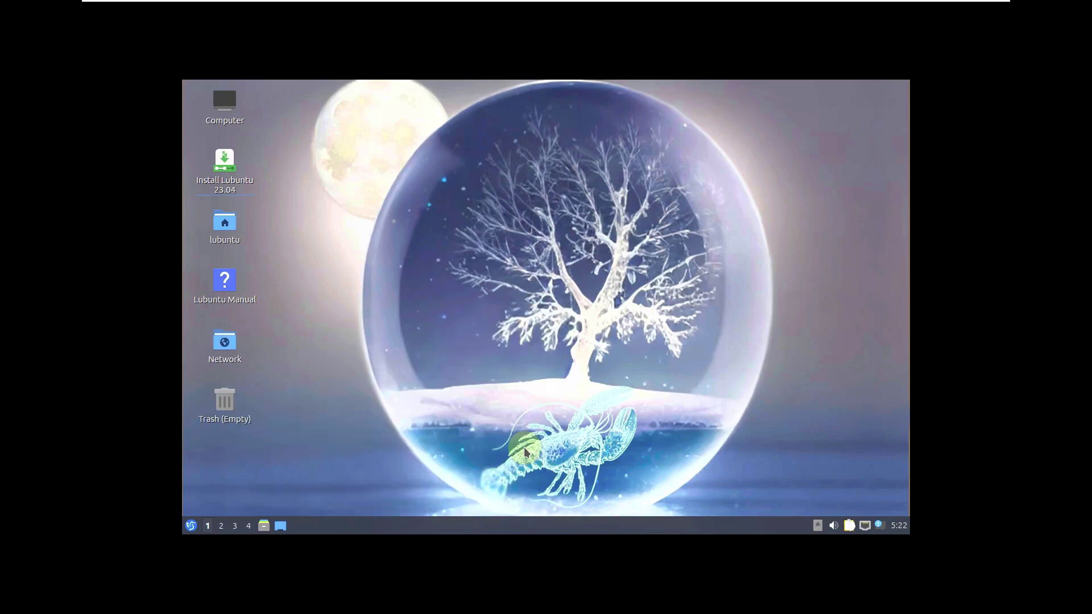
# - Set the resolution to 1920x1080, apply and keep it, then close Monitor Settings
pyautogui.click(631, 292)
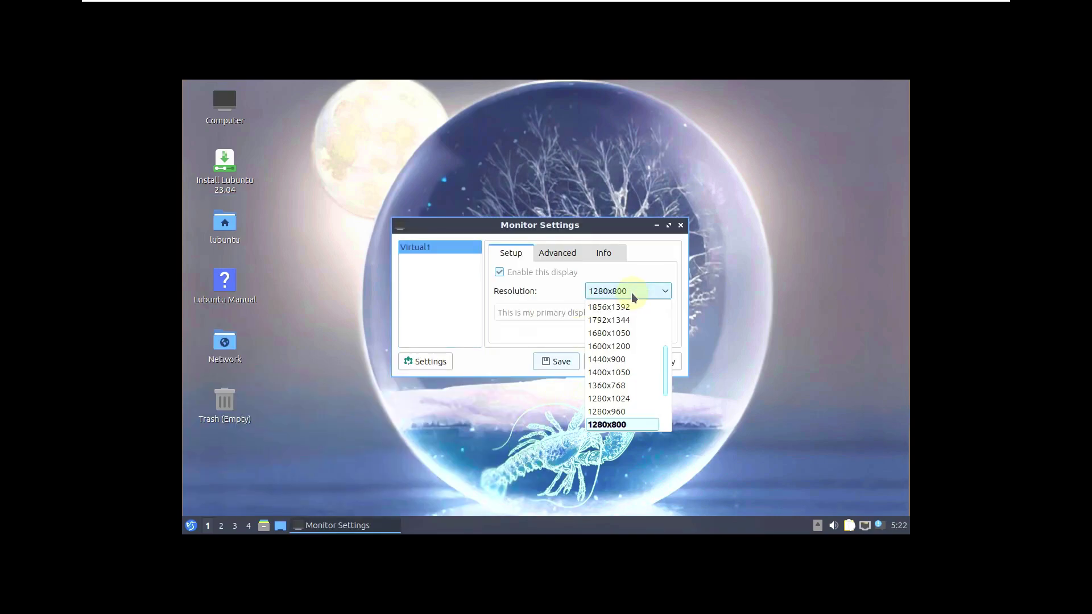
pyautogui.scroll(-2, 633, 398)
pyautogui.scroll(3, 633, 398)
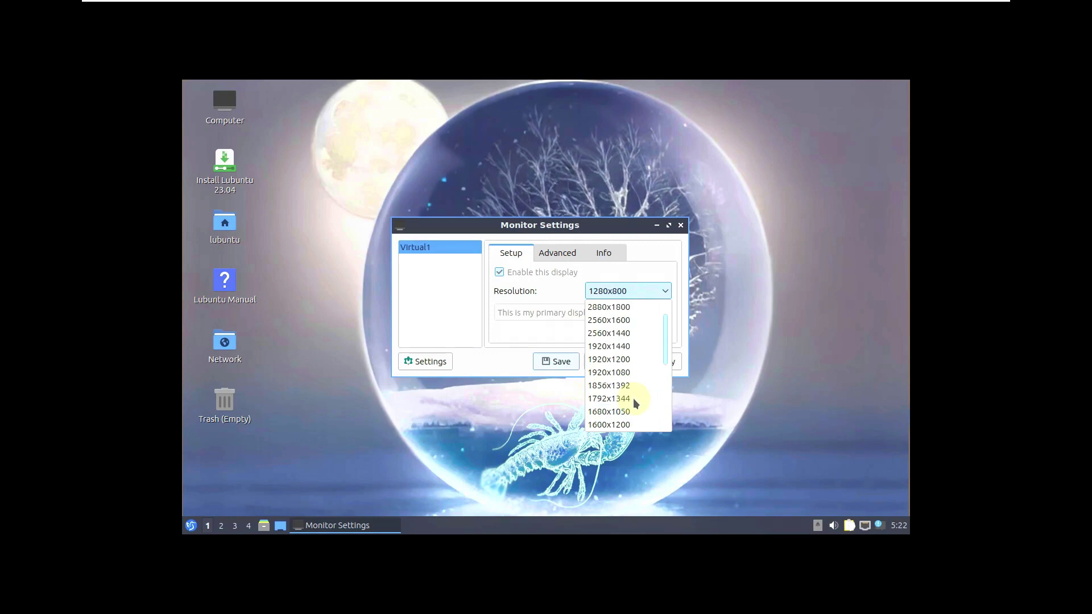
pyautogui.click(635, 373)
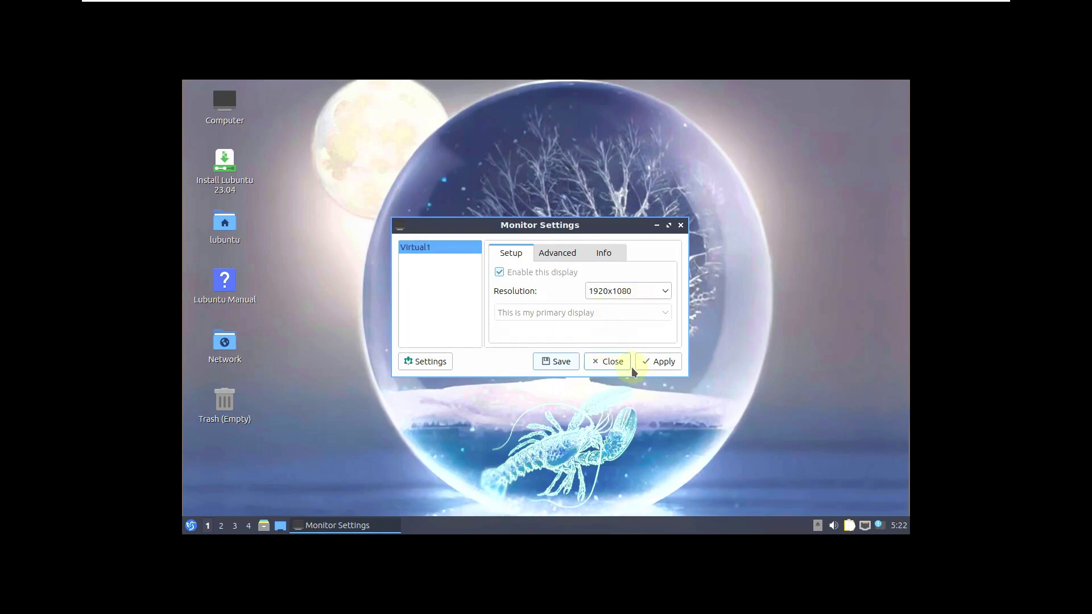
pyautogui.click(649, 363)
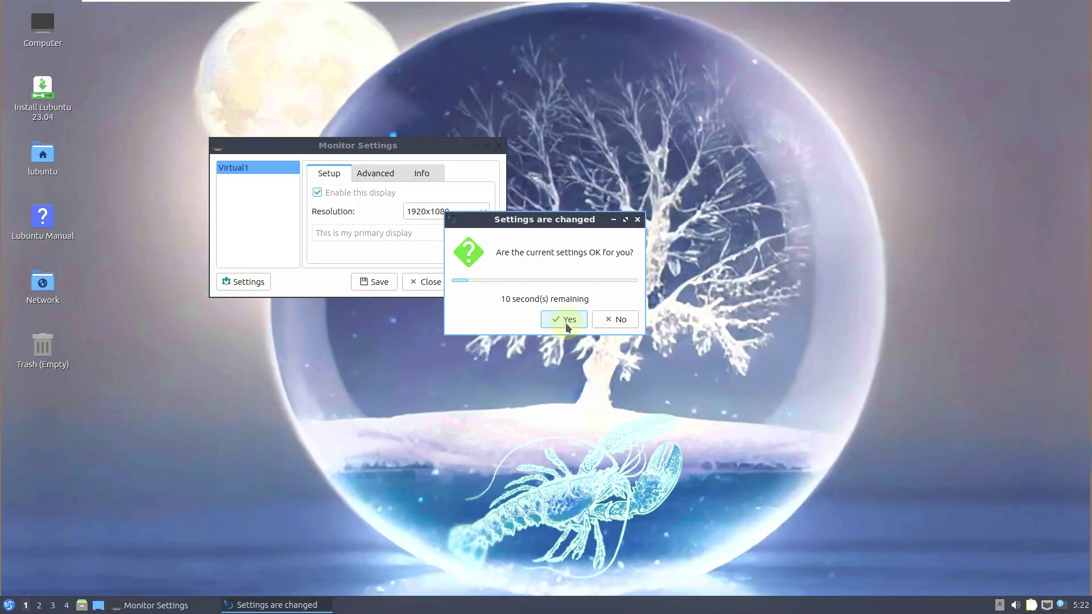
pyautogui.click(565, 322)
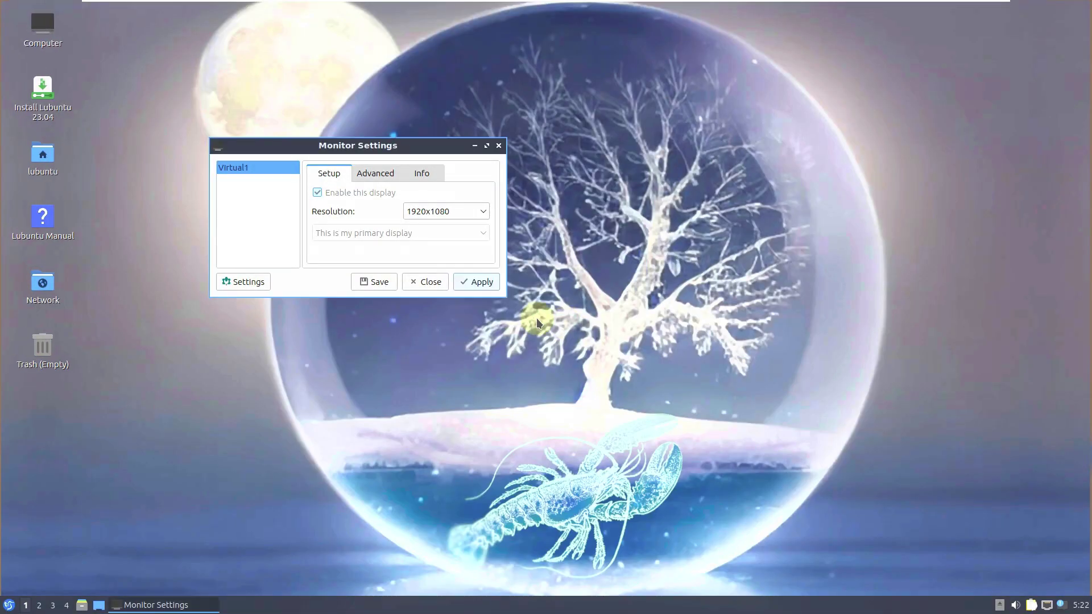
pyautogui.moveTo(417, 150); pyautogui.dragTo(626, 208)
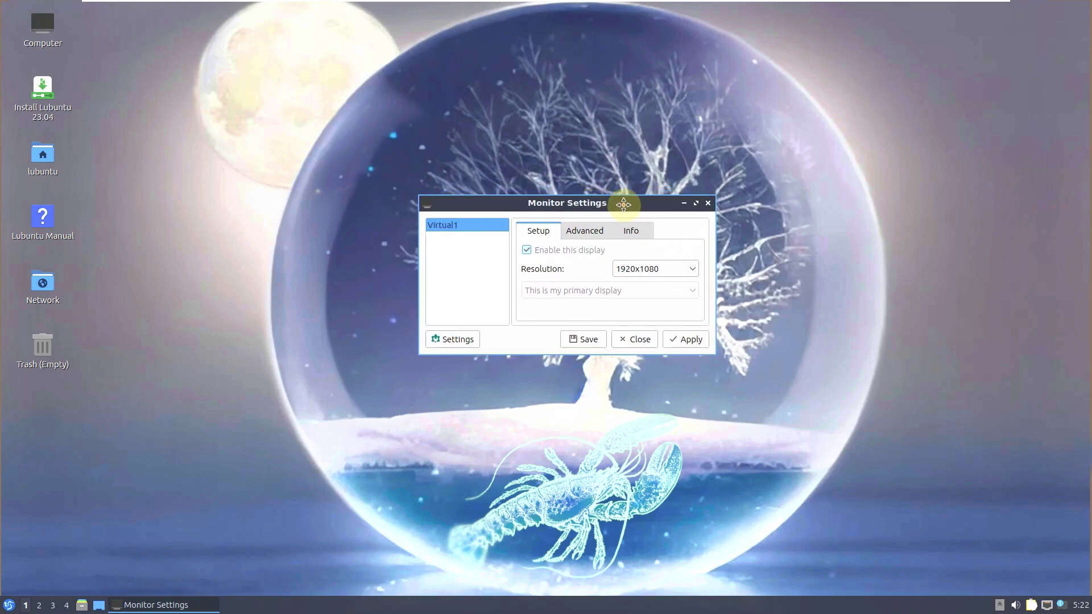
pyautogui.click(709, 203)
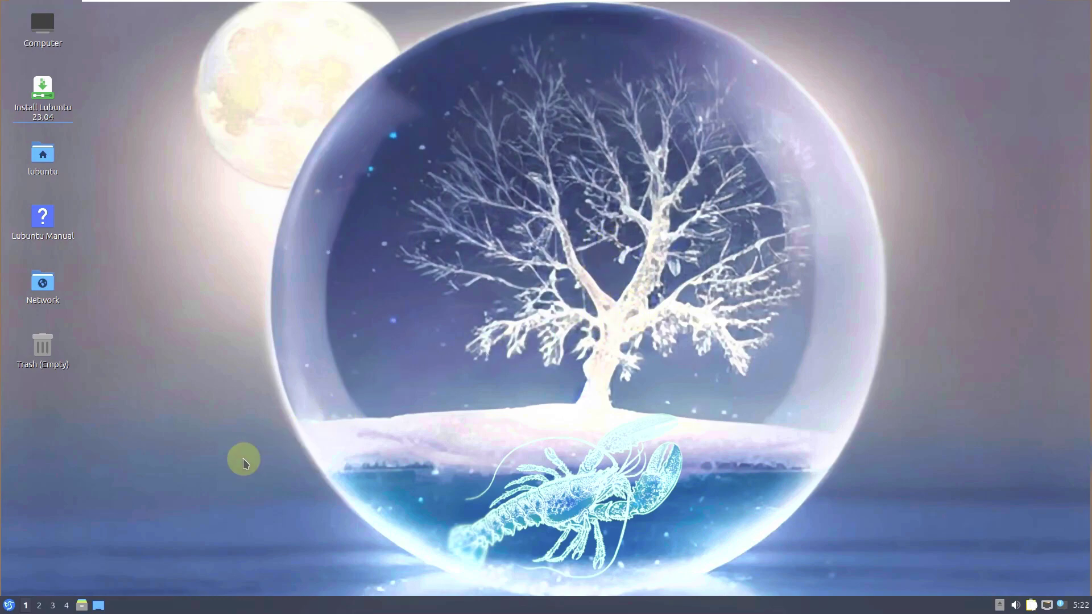
# - View the About LXQt version information and close it
pyautogui.click(9, 605)
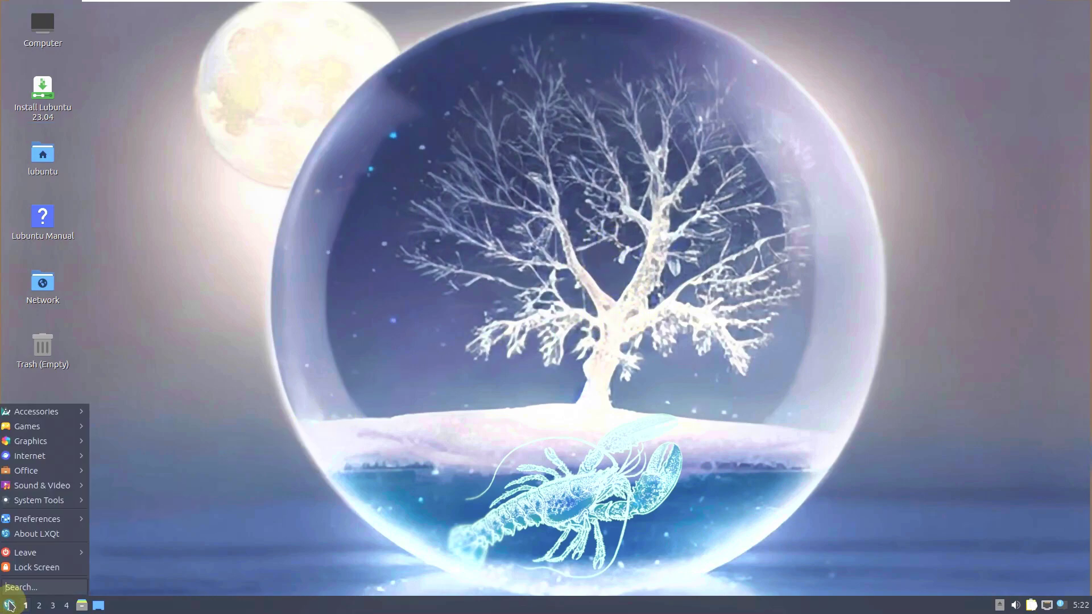
pyautogui.click(46, 534)
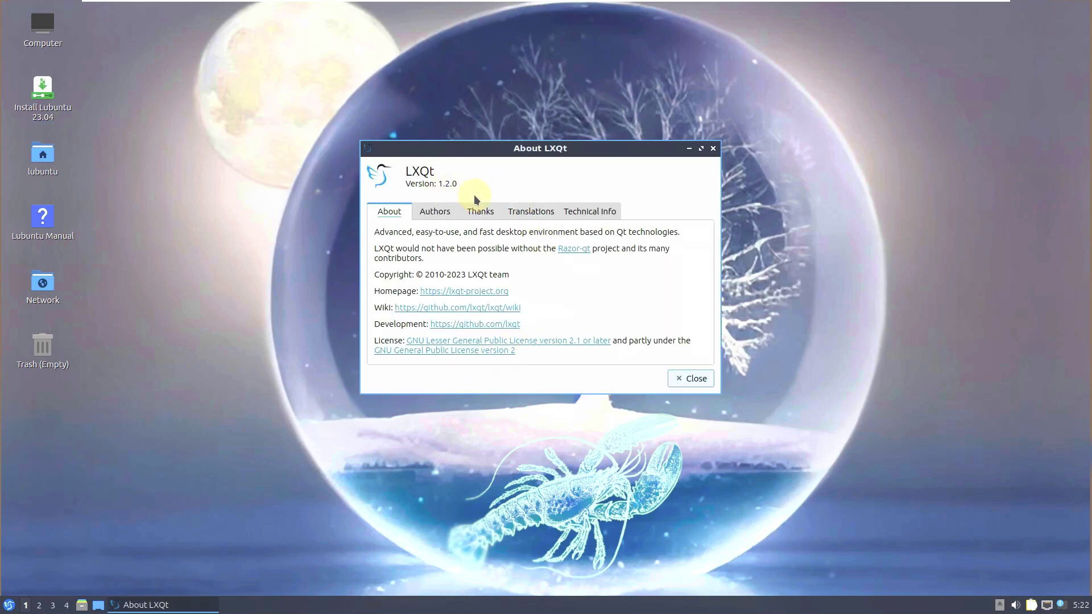
pyautogui.click(695, 378)
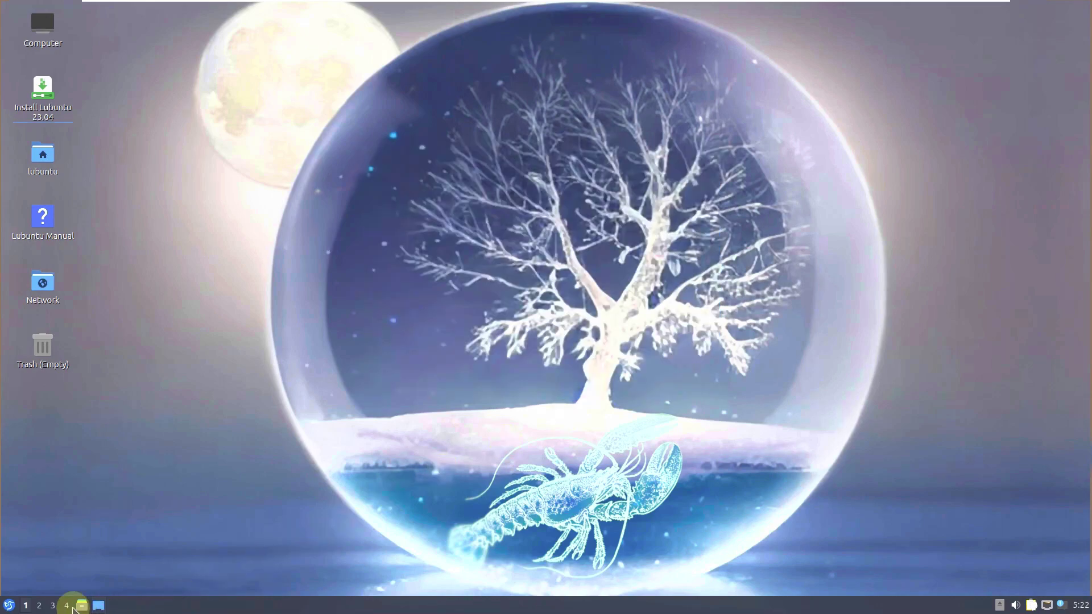
# - Launch qps, read its Qps 2.6.0 About details, and maximise the window
pyautogui.click(8, 605)
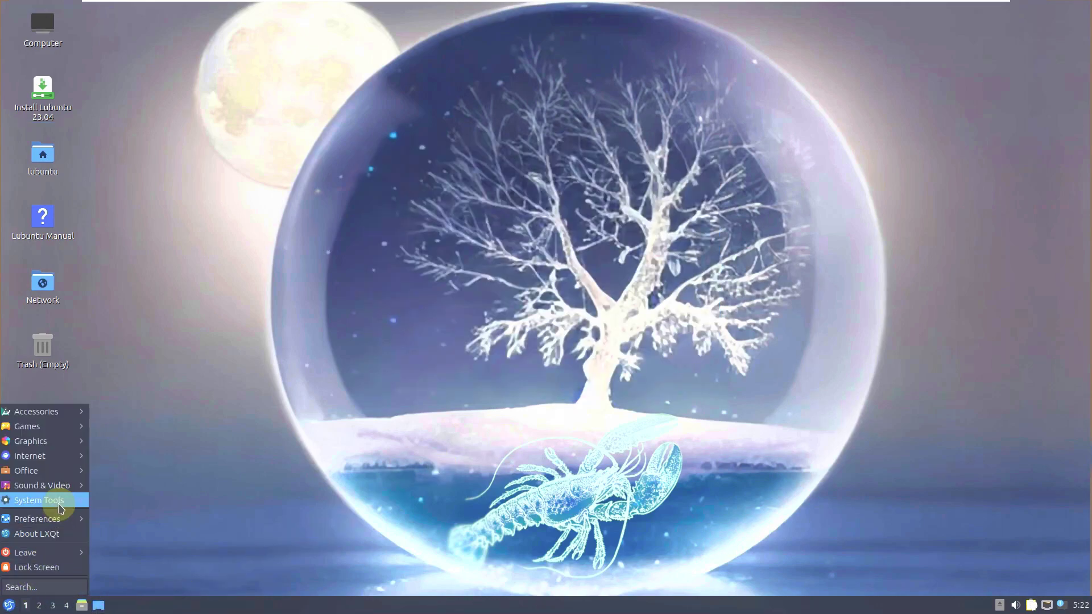
pyautogui.moveTo(54, 500)
pyautogui.click(189, 590)
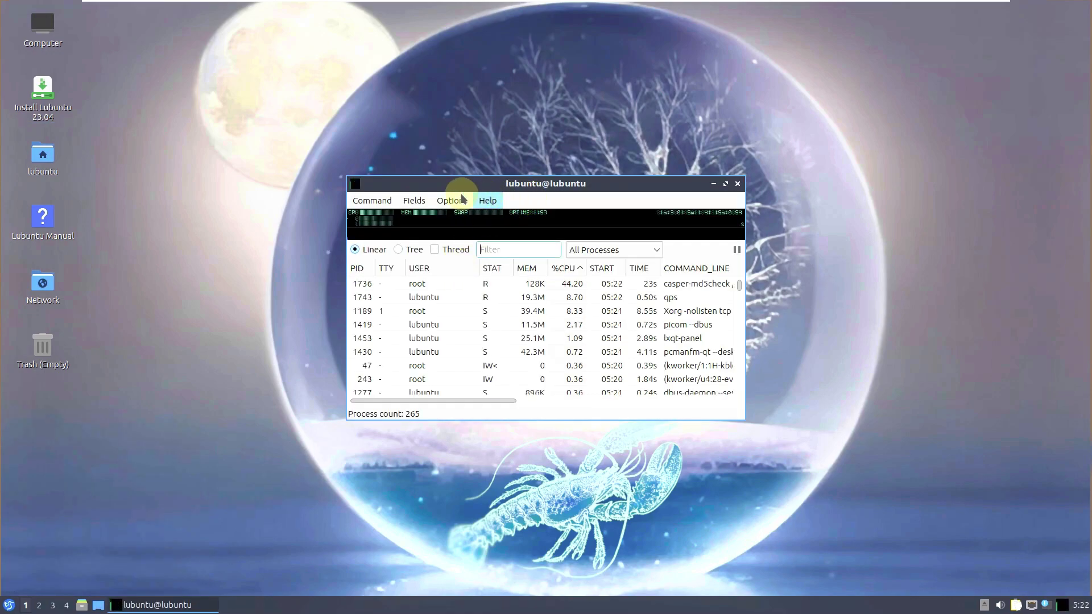
pyautogui.click(487, 201)
pyautogui.click(504, 219)
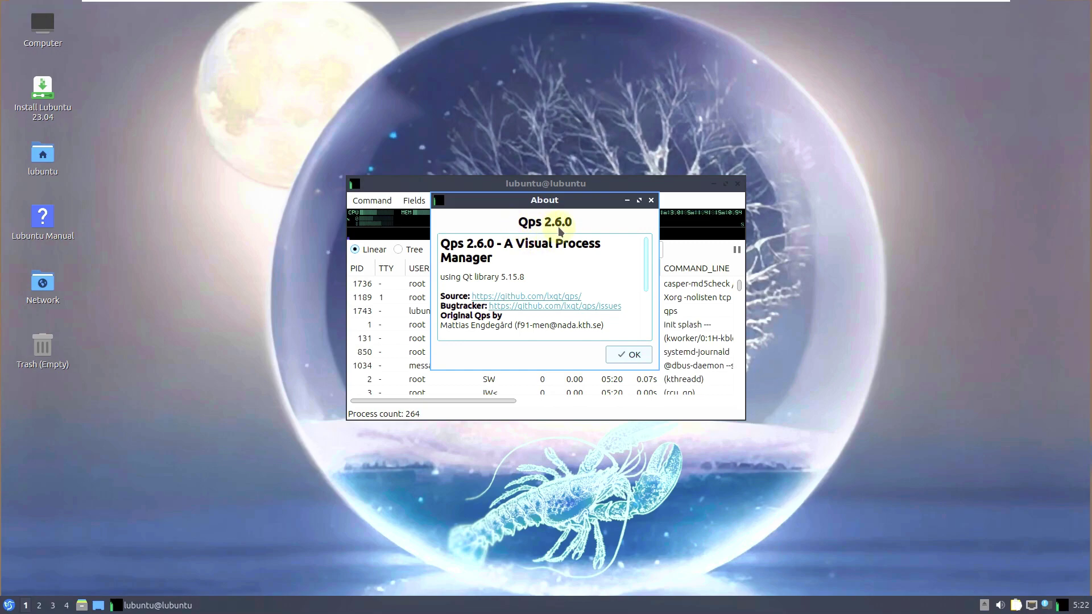
pyautogui.click(628, 355)
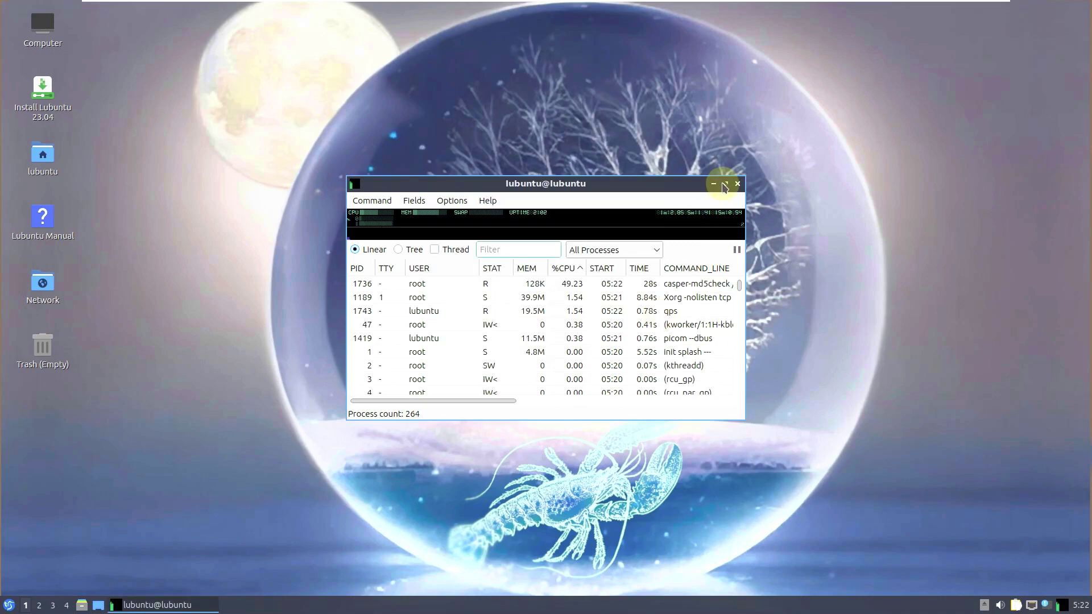
pyautogui.click(725, 184)
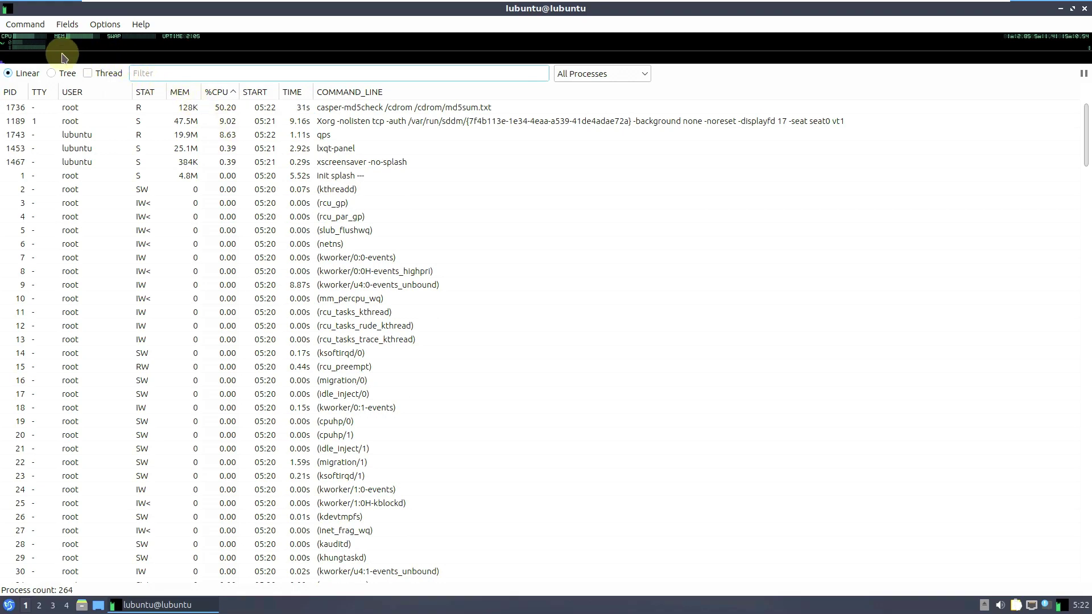
pyautogui.moveTo(32, 41)
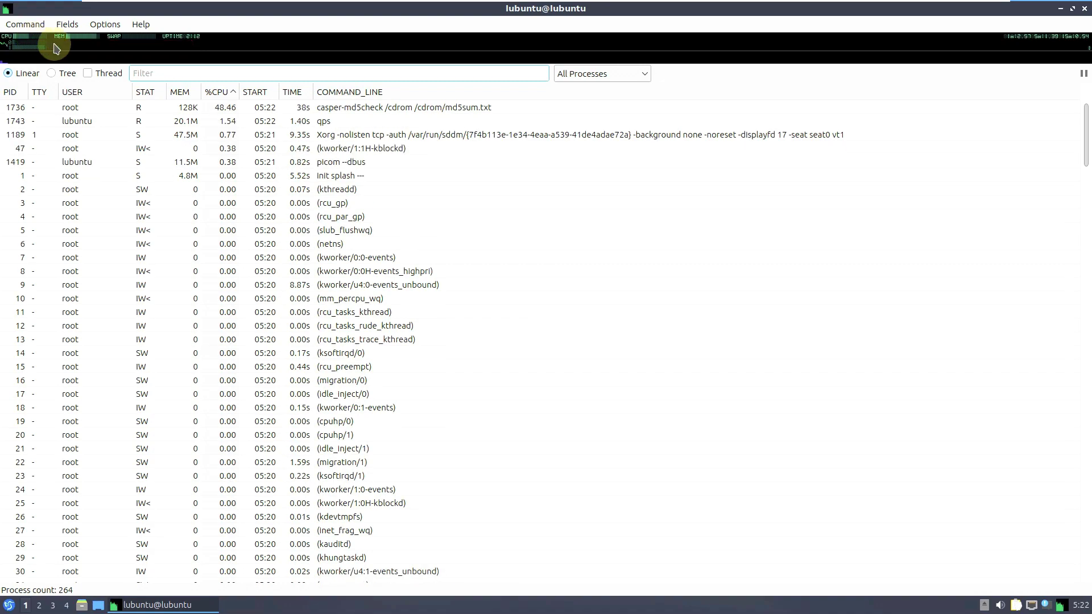
pyautogui.moveTo(78, 45)
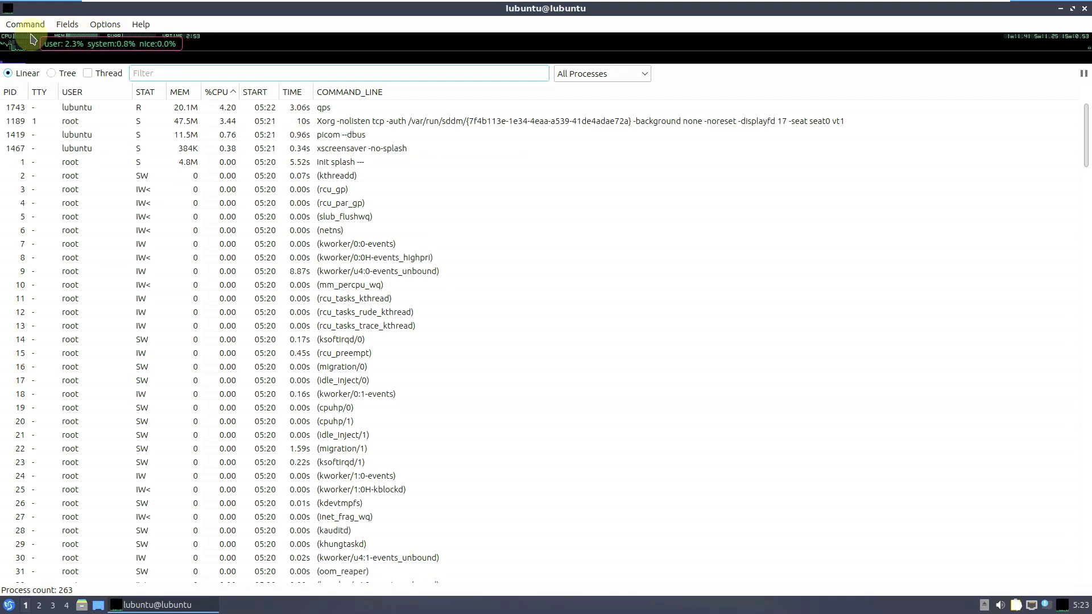
# - Show qps processes as a parent-child tree including individual threads
pyautogui.click(52, 74)
pyautogui.click(100, 70)
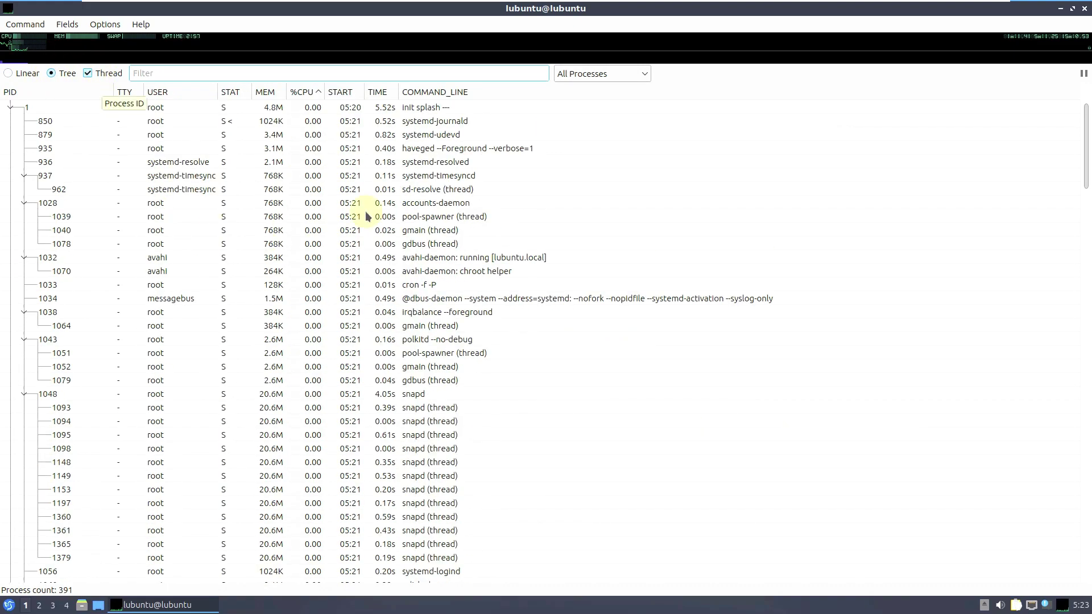
pyautogui.scroll(-3, 558, 282)
pyautogui.scroll(-8, 558, 282)
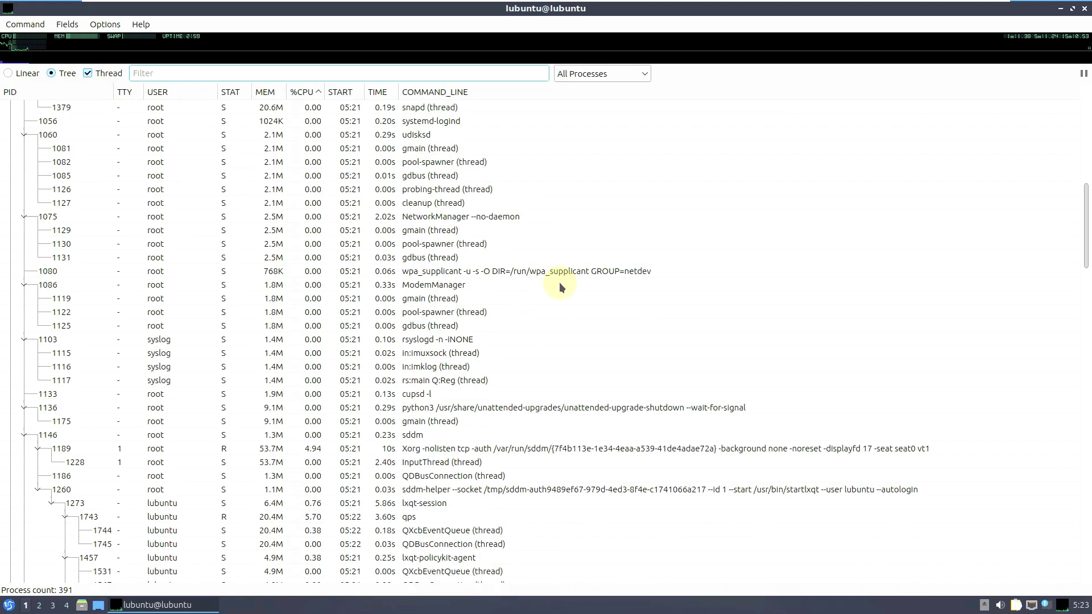
# - Scroll through the 391-process list and close qps
pyautogui.scroll(-11, 559, 282)
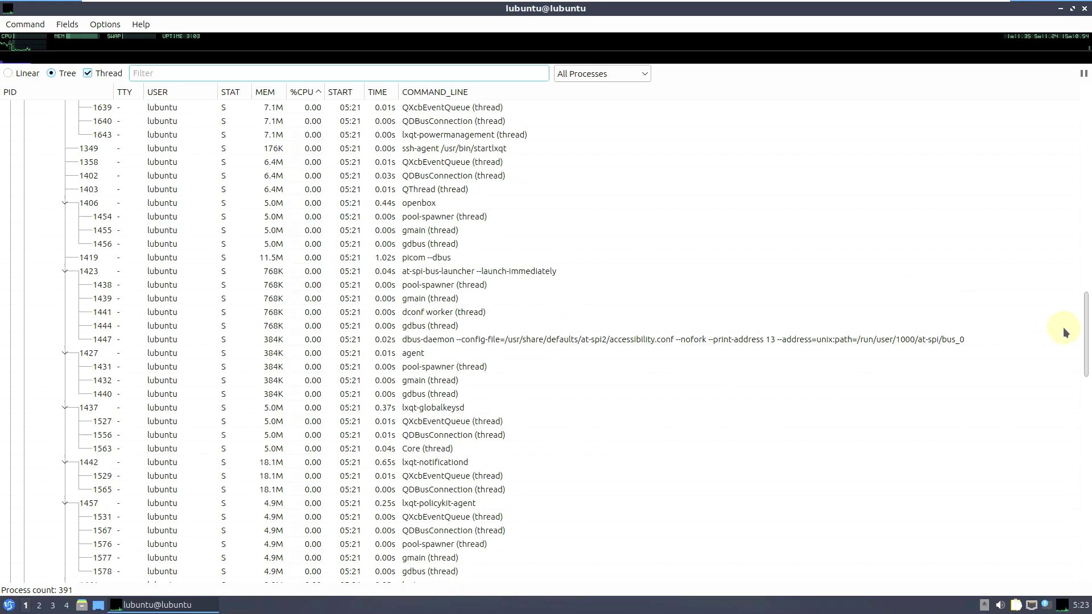
pyautogui.moveTo(1082, 324); pyautogui.dragTo(1074, 565)
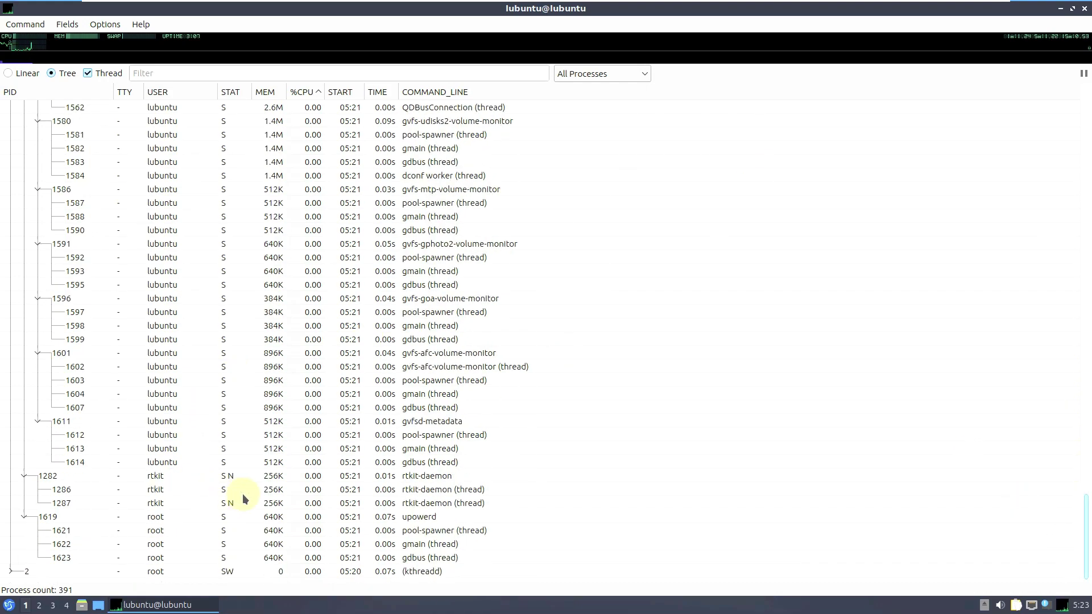
pyautogui.moveTo(1086, 525); pyautogui.dragTo(1080, 133)
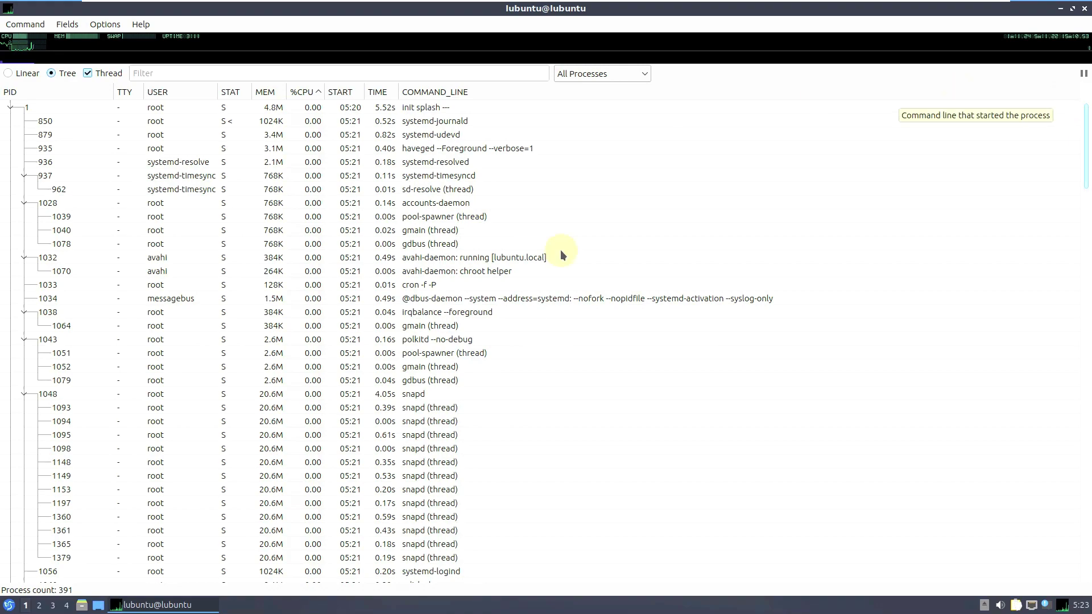
pyautogui.click(1084, 9)
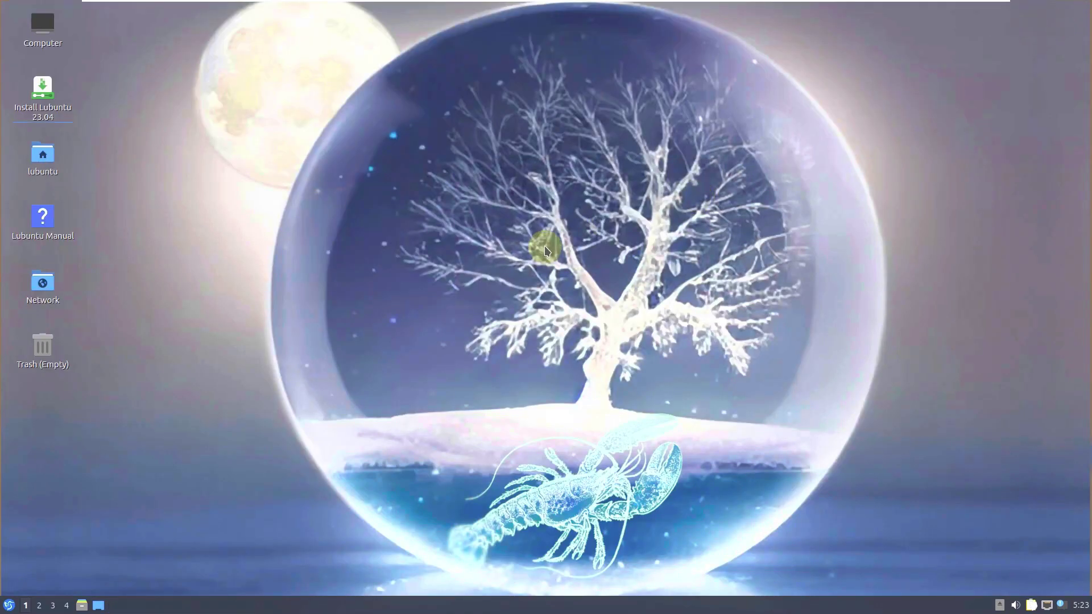
# - Launch QTerminal from the System Tools menu
pyautogui.click(9, 605)
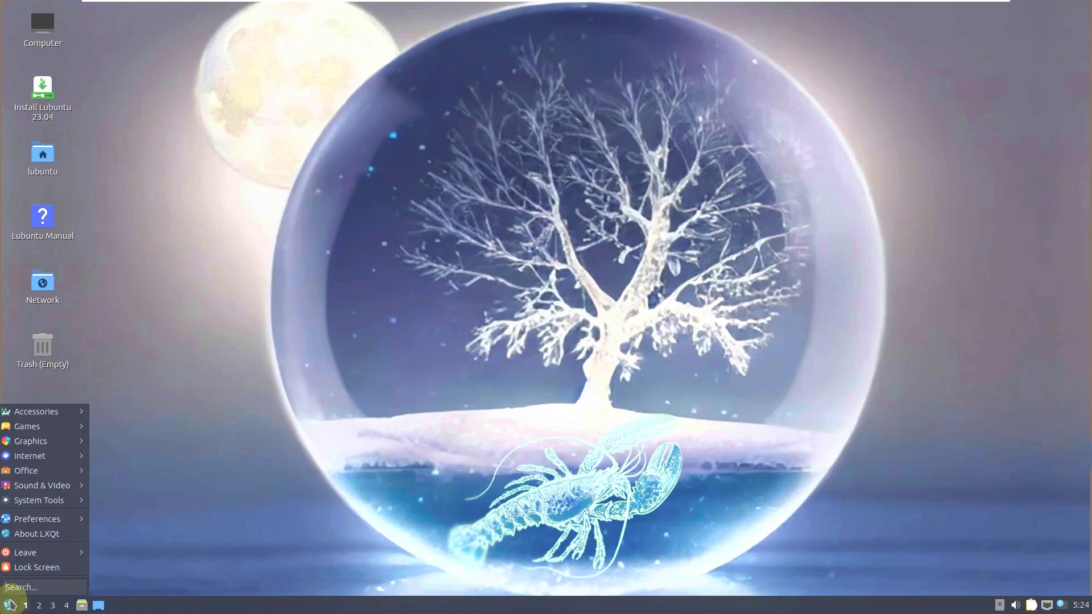
pyautogui.moveTo(46, 488)
pyautogui.moveTo(55, 505)
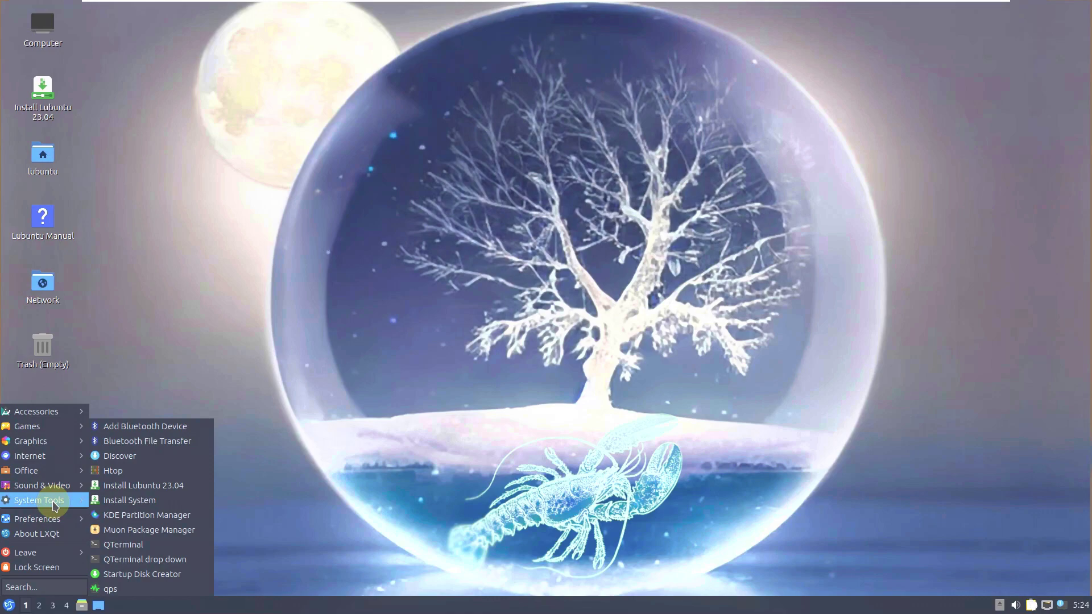
pyautogui.click(188, 545)
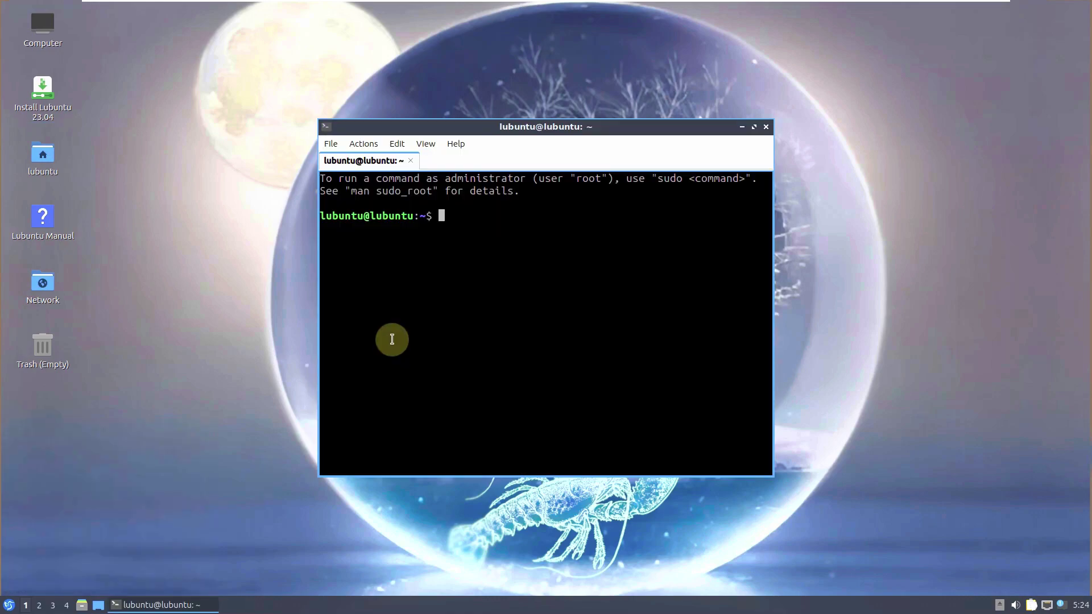
# - View QTerminal 1.2.0's About and Qt 5.15.8 details, then maximise the window
pyautogui.click(455, 143)
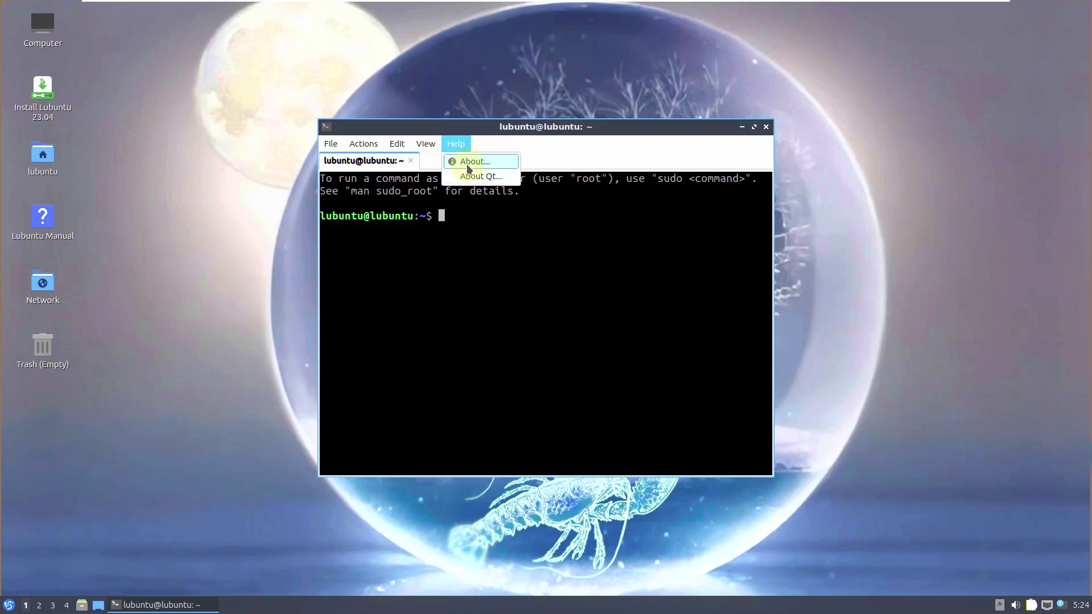
pyautogui.click(469, 163)
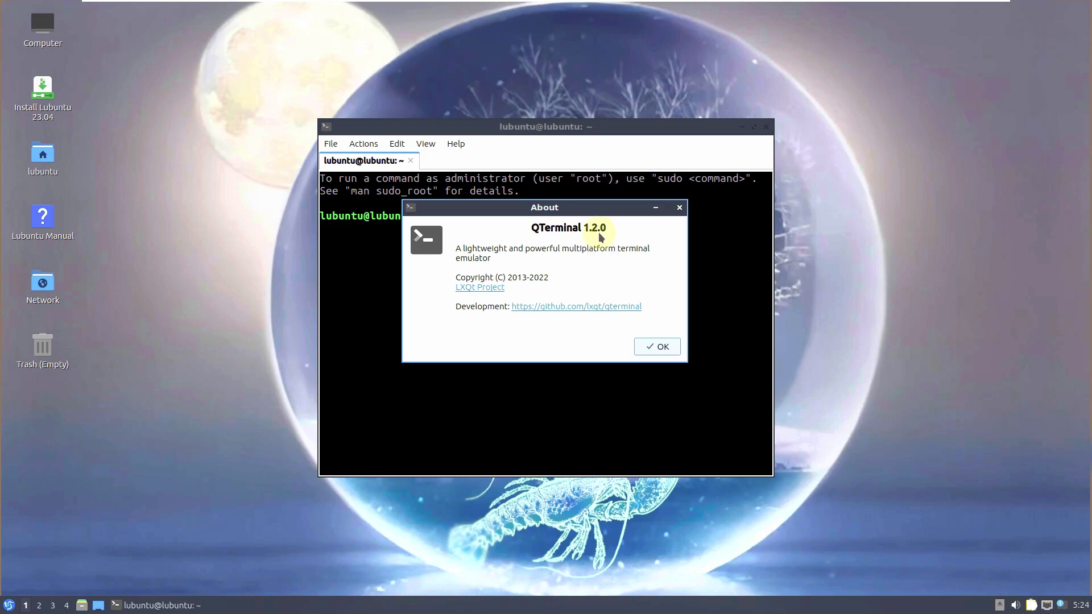
pyautogui.click(659, 346)
pyautogui.click(455, 143)
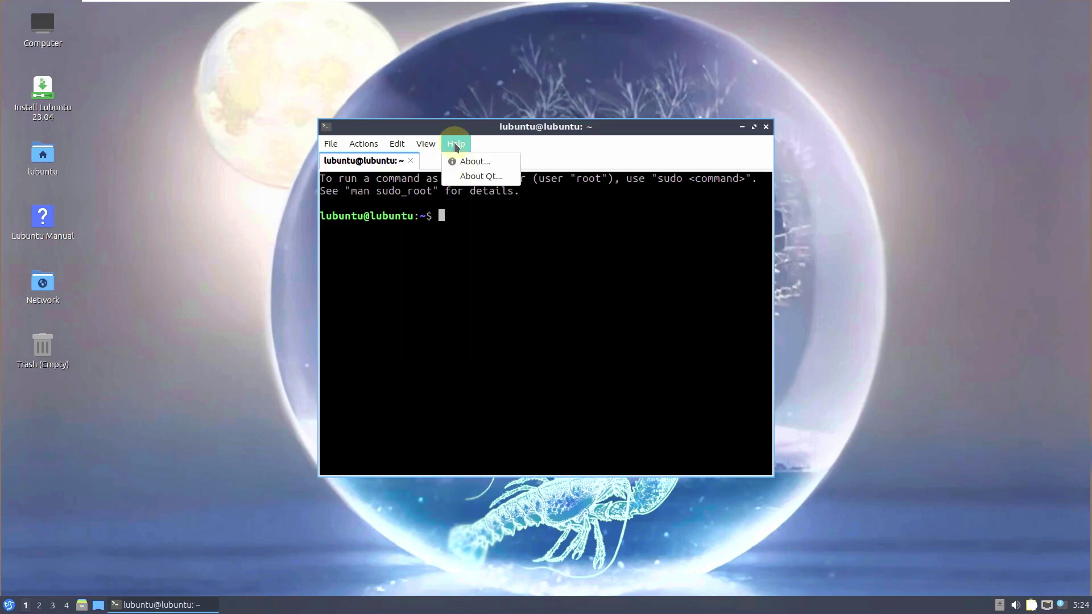
pyautogui.click(569, 328)
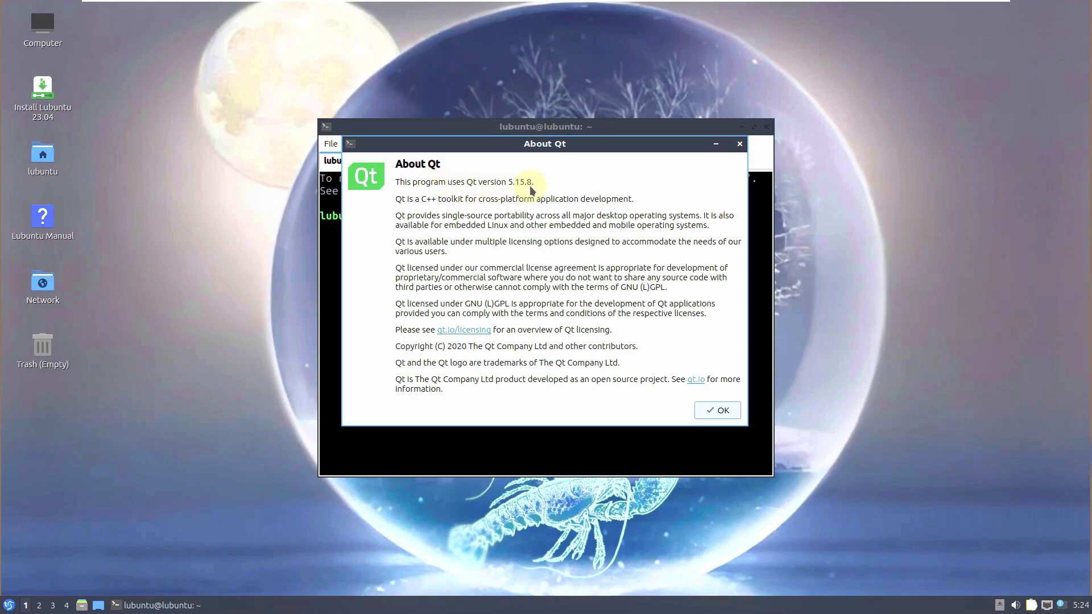
pyautogui.click(722, 410)
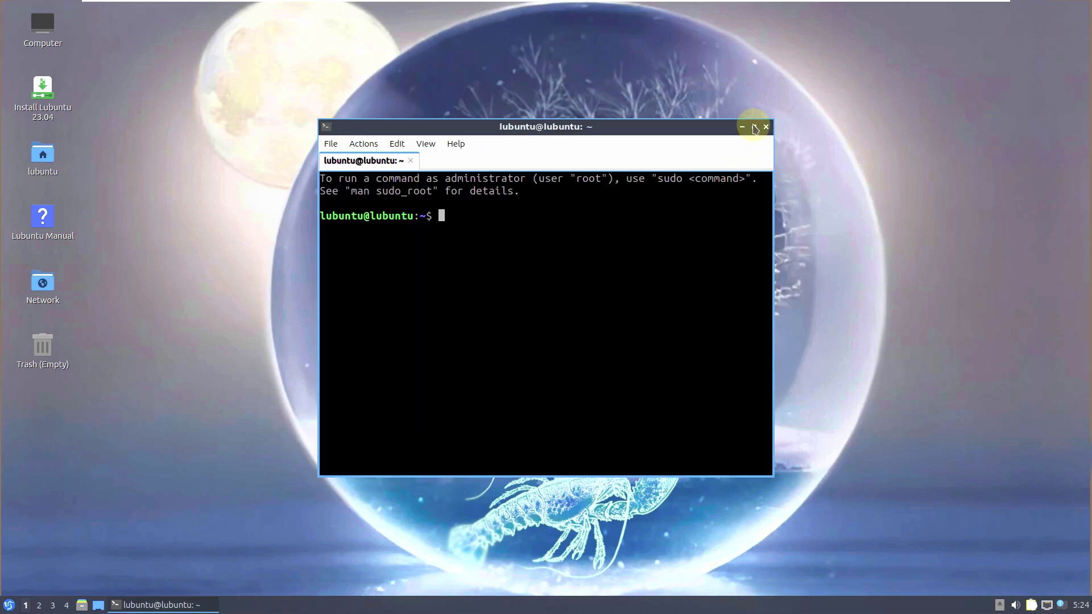
pyautogui.click(753, 127)
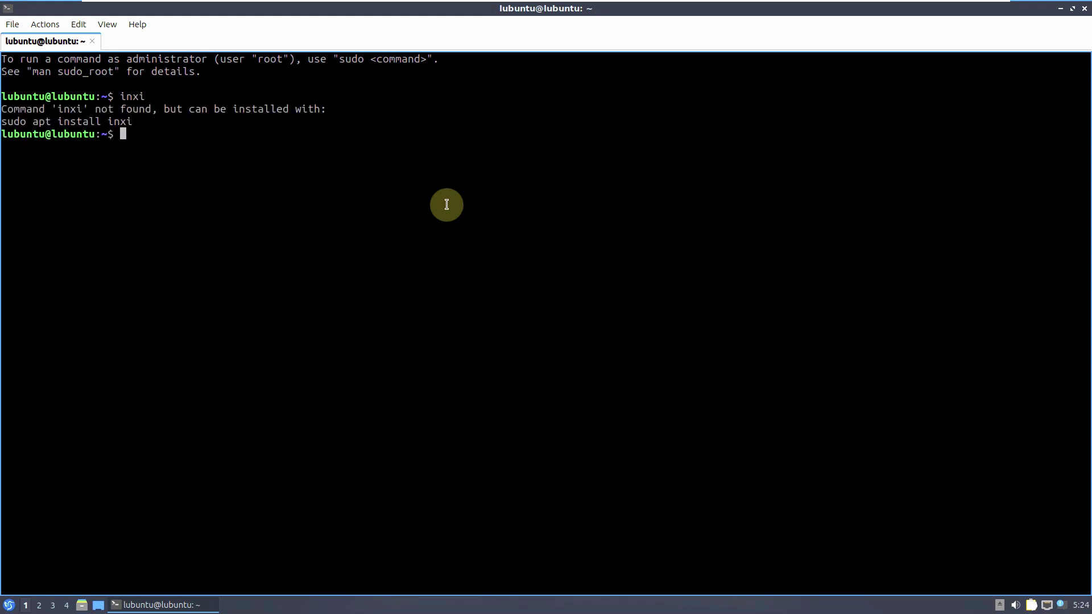
# - Copy the suggested 'sudo apt install inxi' line to the prompt, run it and confirm
pyautogui.moveTo(133, 121); pyautogui.dragTo(6, 121)
pyautogui.rightClick(14, 121)
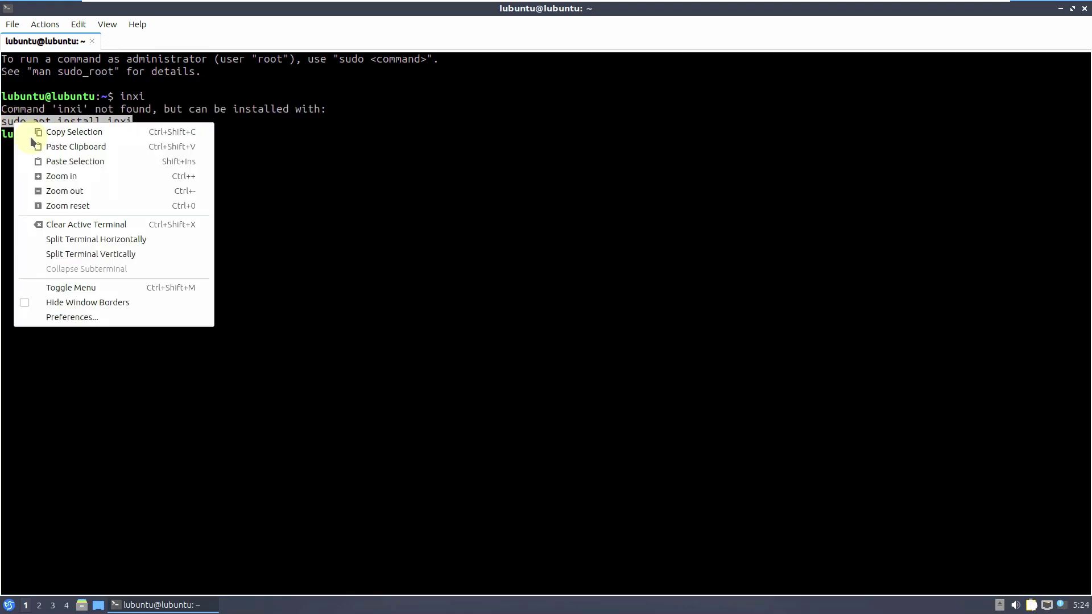
pyautogui.click(29, 135)
pyautogui.rightClick(121, 137)
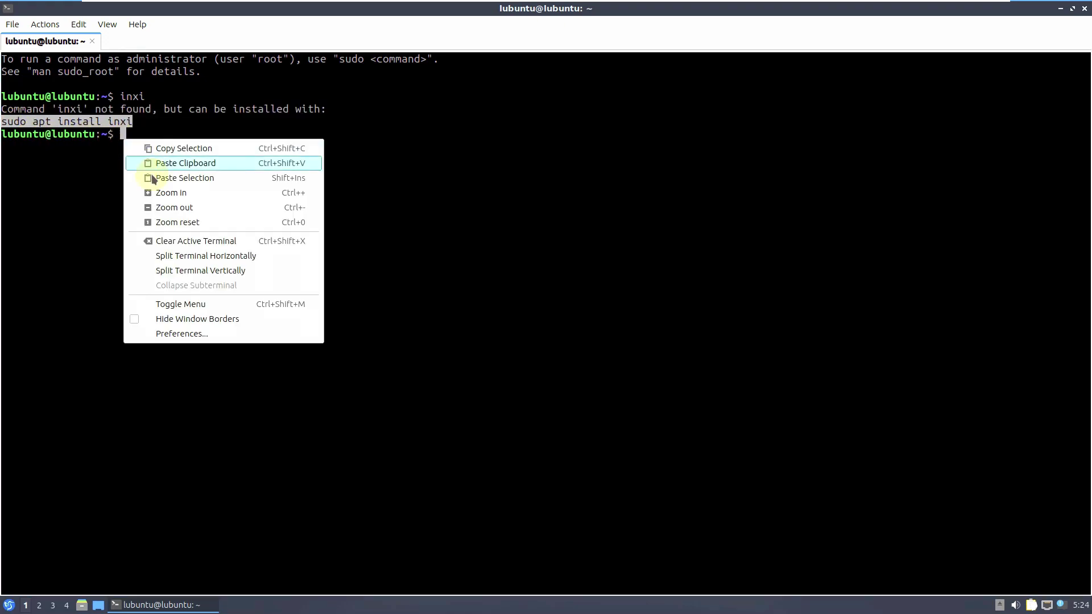
pyautogui.click(158, 177)
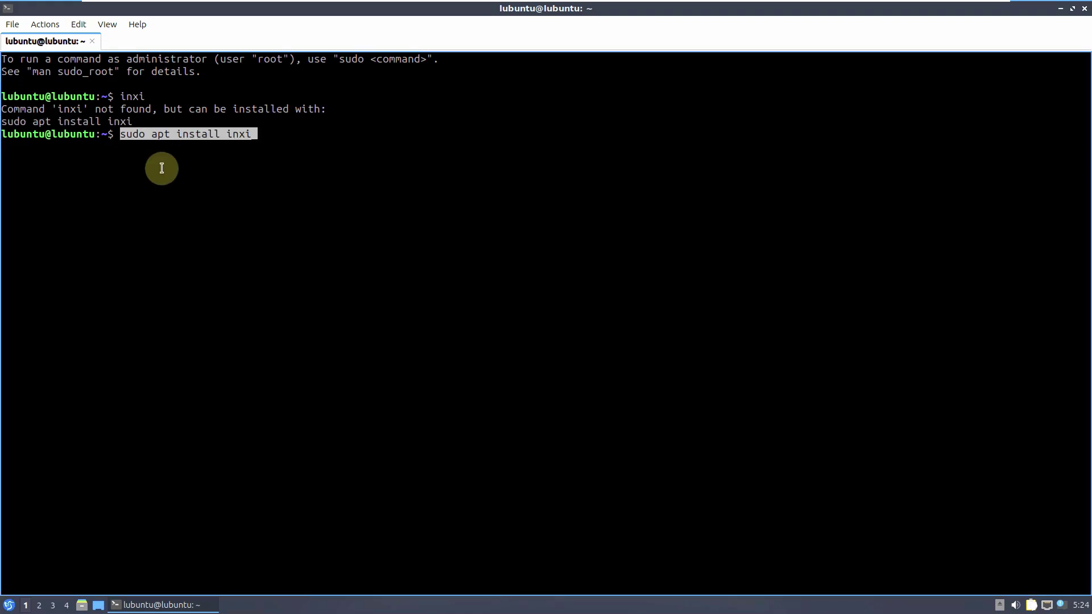
pyautogui.press('Return')
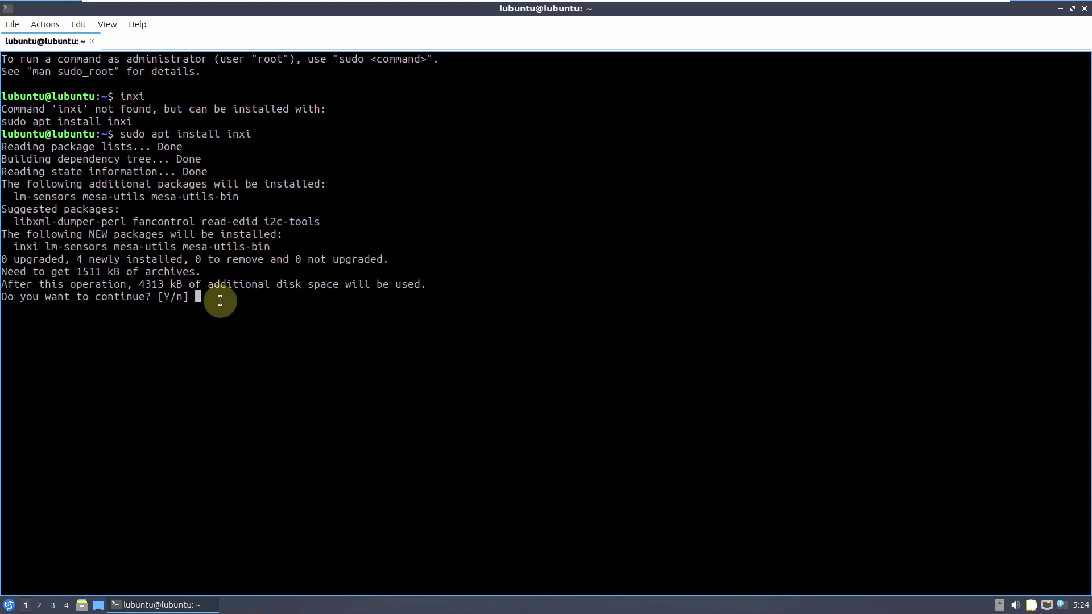
pyautogui.press('Return')
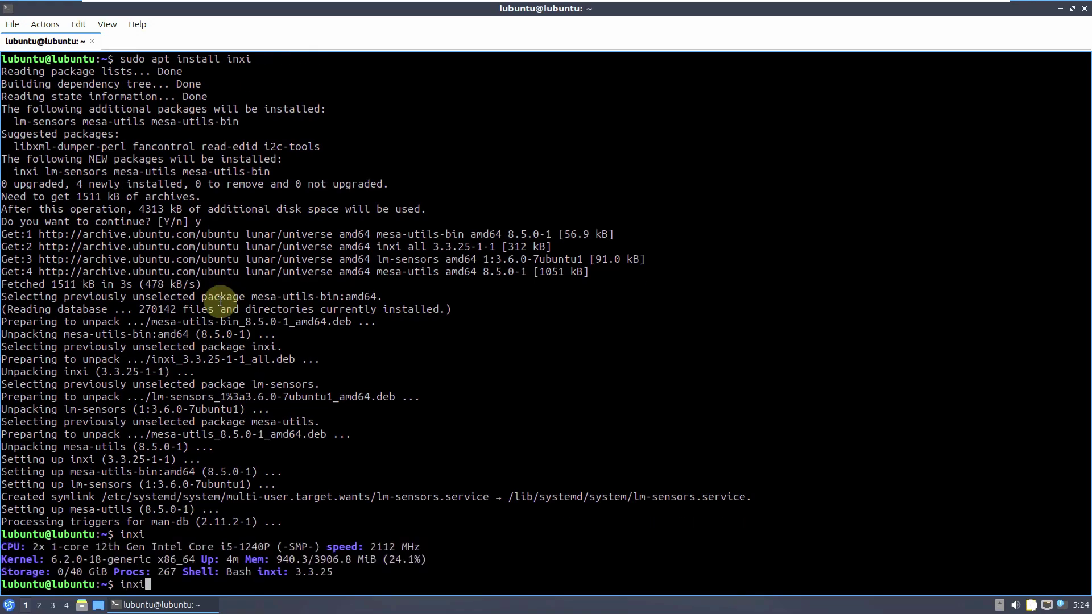
# - Run inxi -b, inxi -G and cat /etc/issue one after another
pyautogui.press('Return')
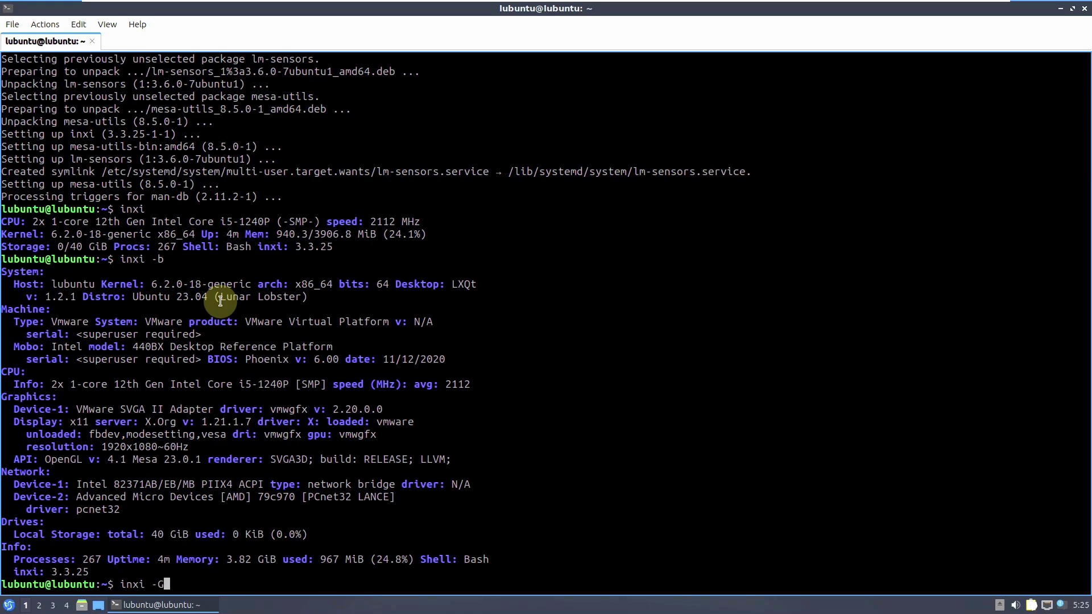
pyautogui.press('Return')
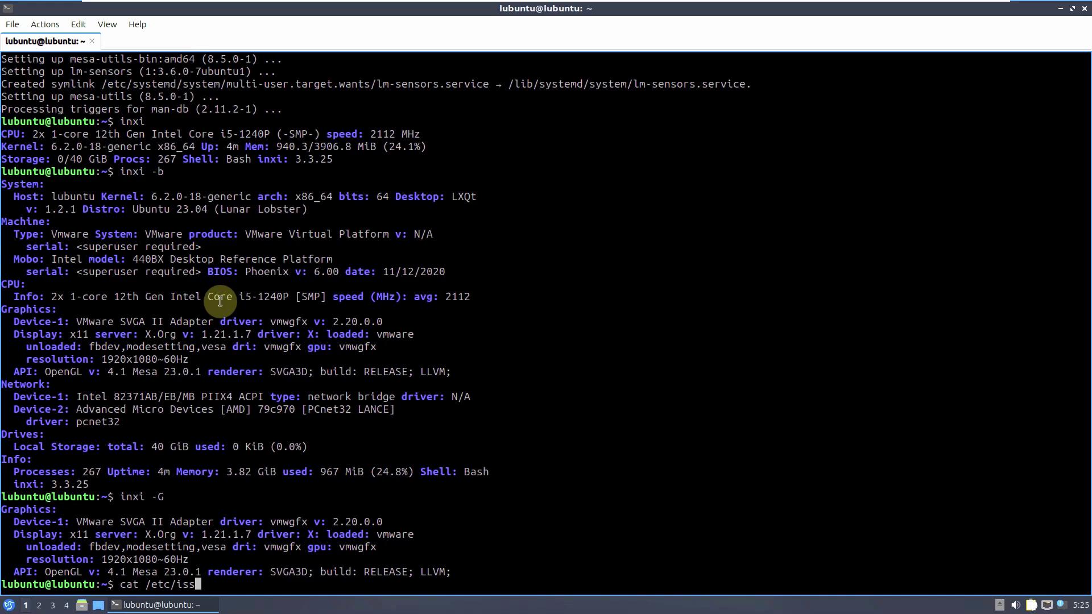
pyautogui.press('Return')
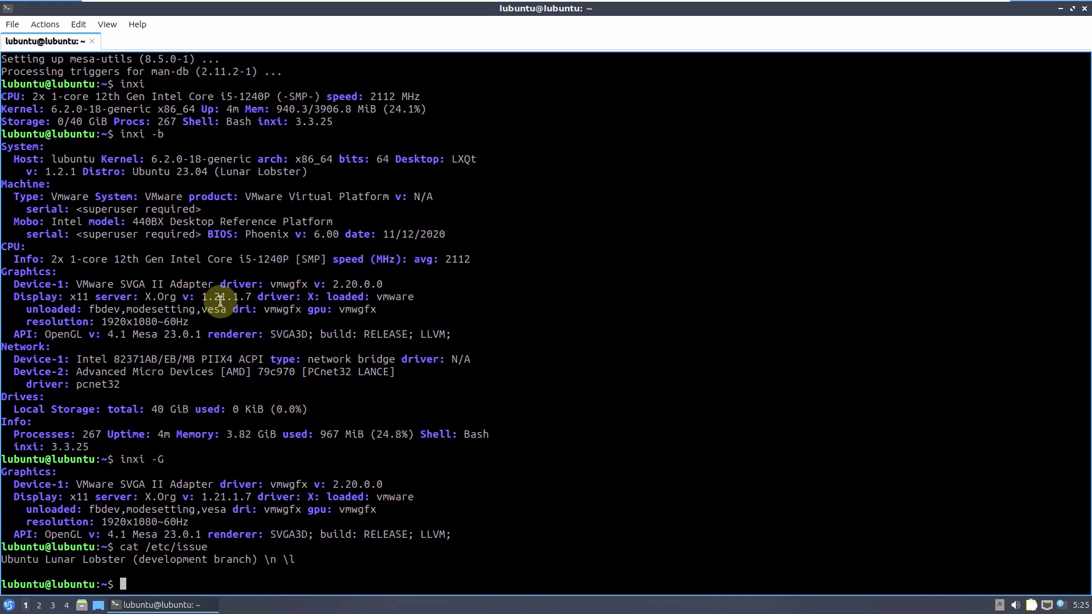
# - Highlight the CPU model, kernel version, inxi 3.3.25 and 0/40 GiB storage in the output
pyautogui.scroll(3, 220, 301)
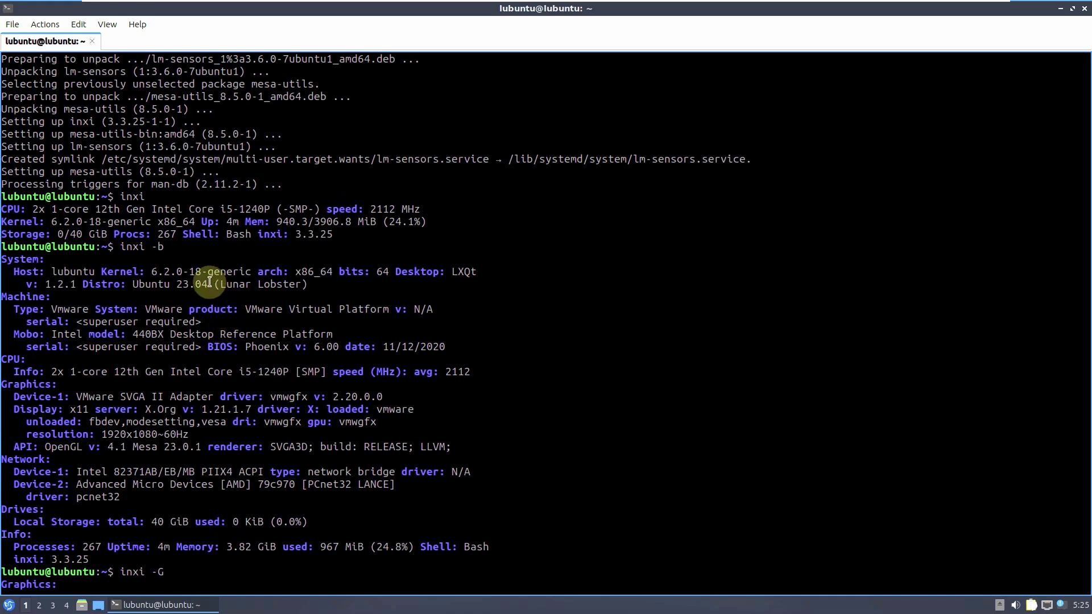
pyautogui.moveTo(34, 208); pyautogui.dragTo(438, 212)
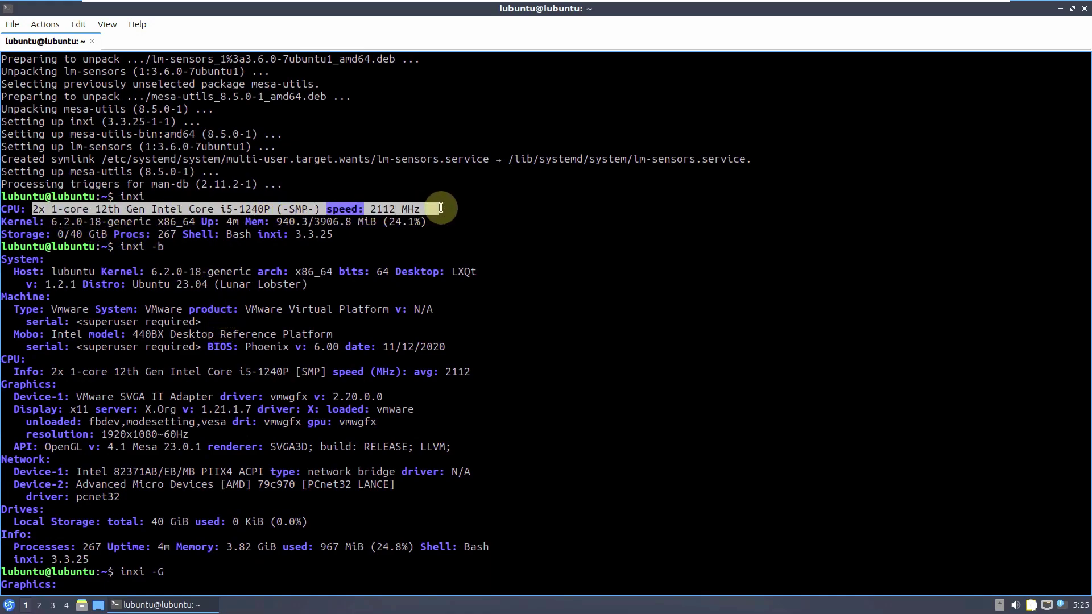
pyautogui.click(446, 220)
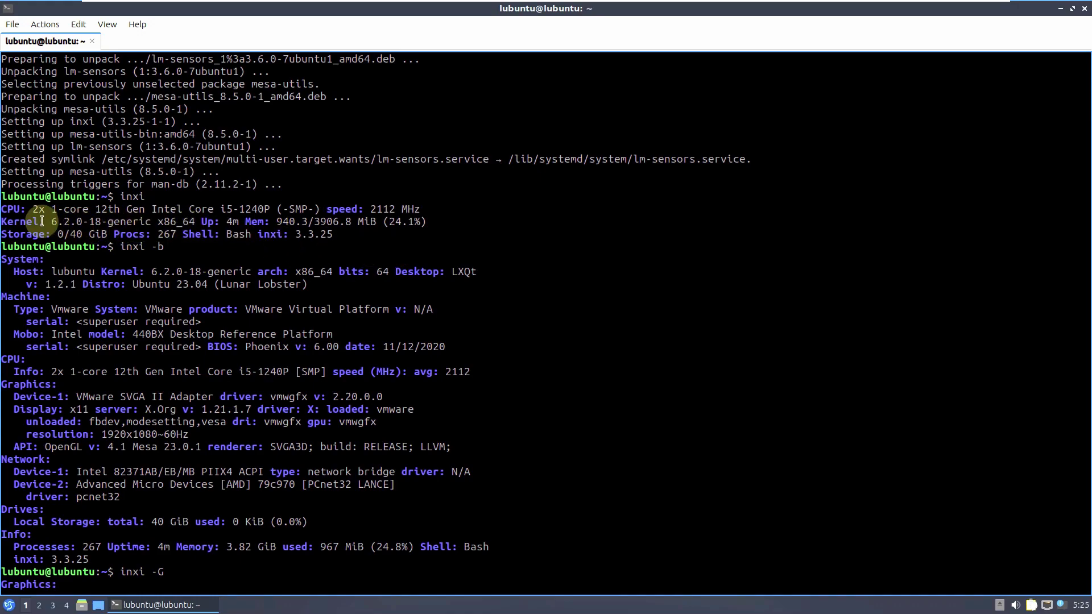
pyautogui.moveTo(52, 221); pyautogui.dragTo(112, 221)
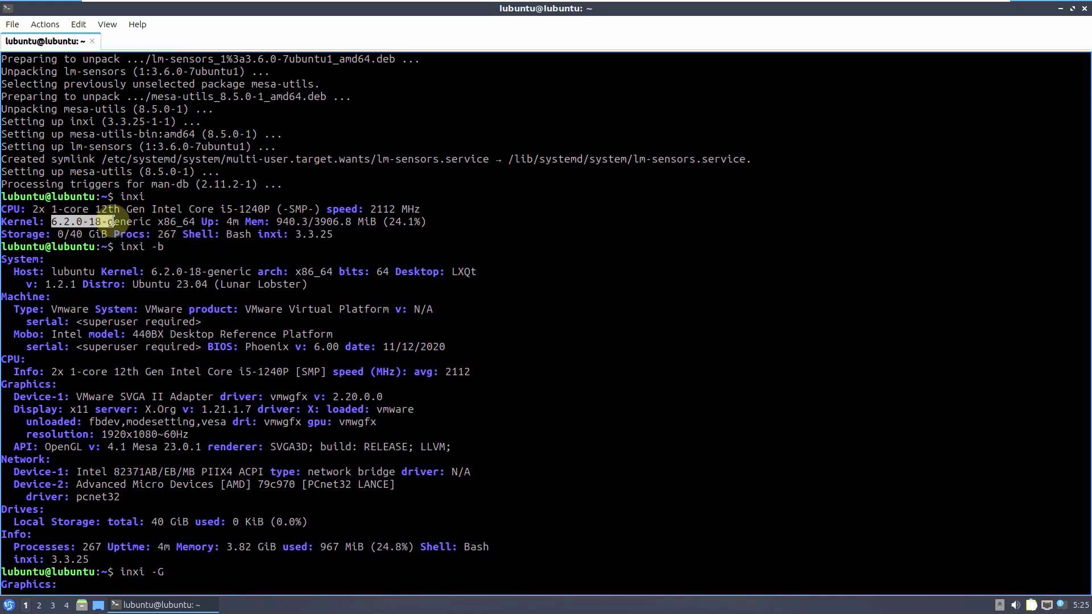
pyautogui.click(107, 220)
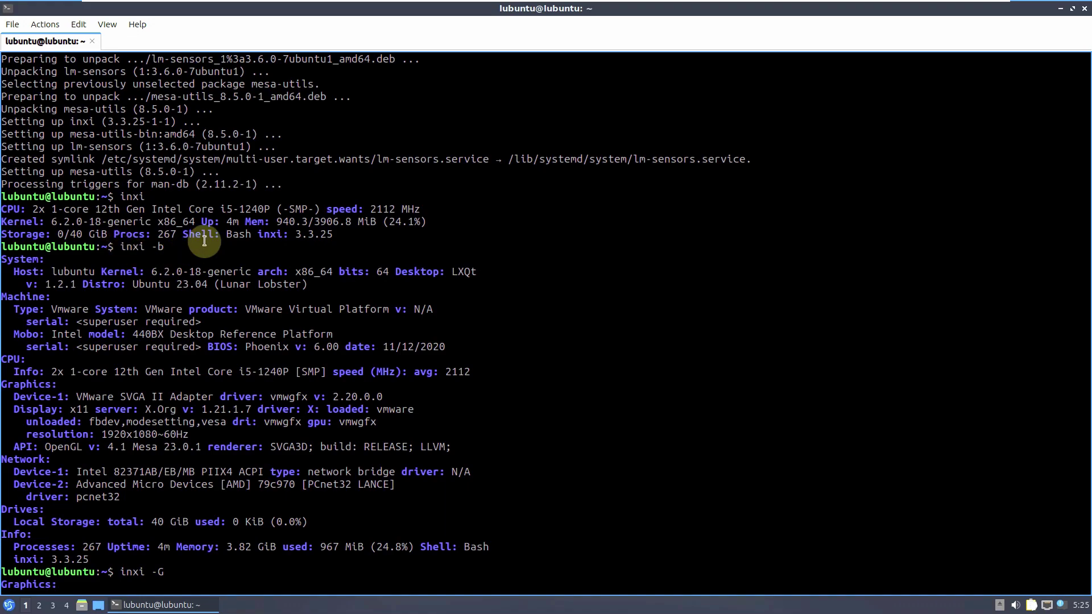
pyautogui.moveTo(259, 237); pyautogui.dragTo(339, 234)
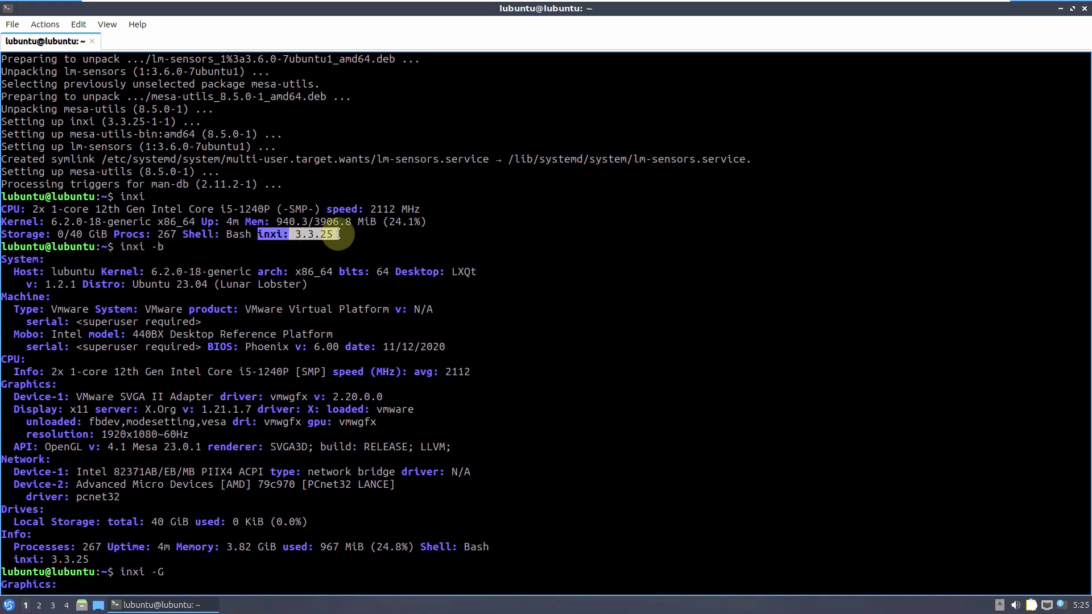
pyautogui.click(211, 252)
pyautogui.moveTo(108, 234); pyautogui.dragTo(60, 236)
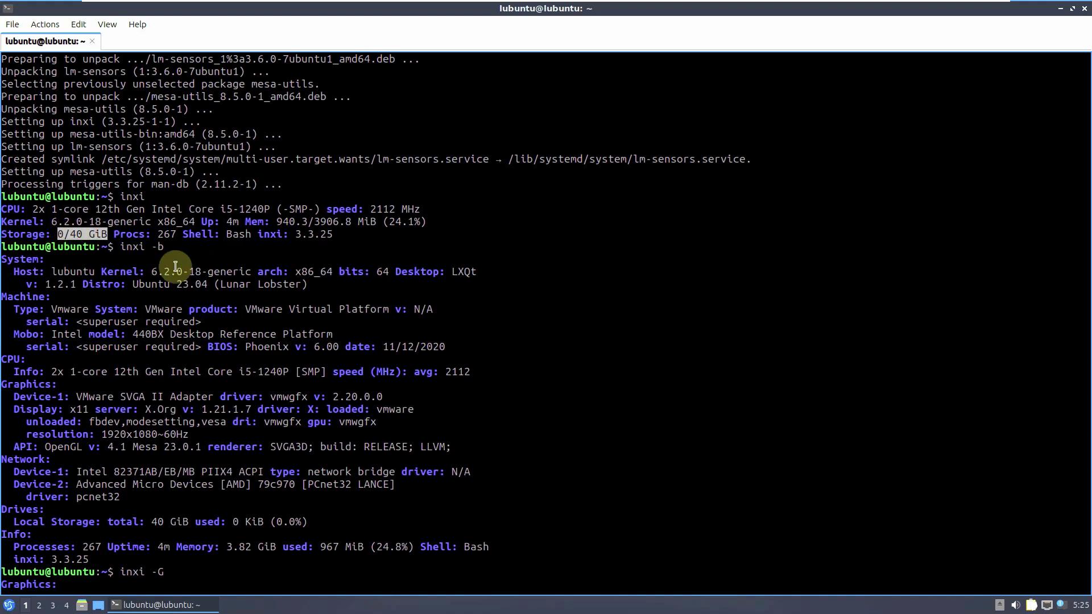
pyautogui.click(204, 257)
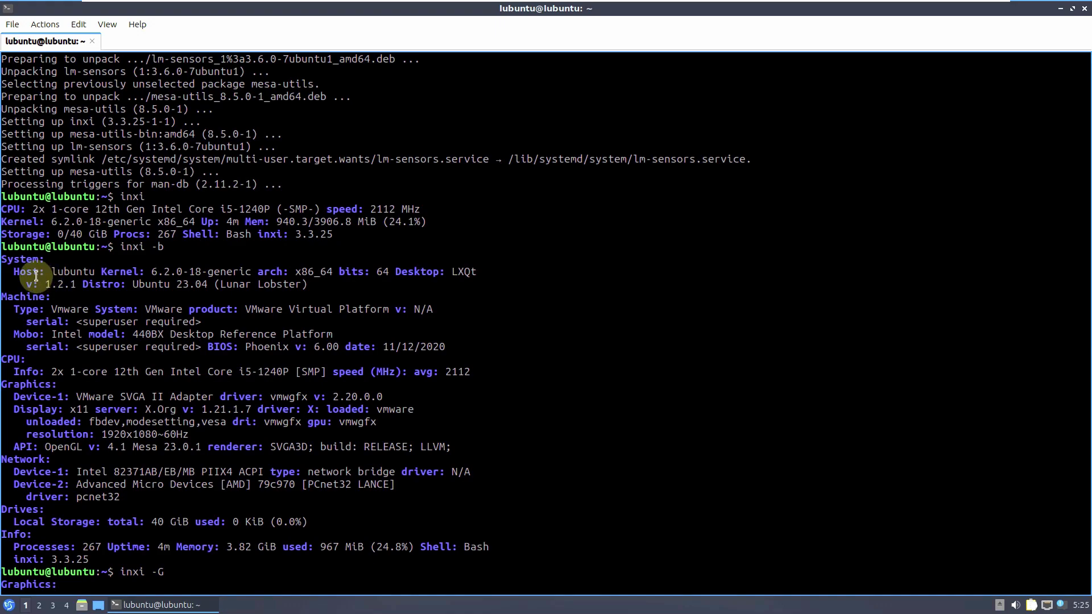
# - Highlight host name lubuntu, 64-bit architecture, LXQt 1.2.1 desktop and Ubuntu 23.04 distro
pyautogui.moveTo(51, 273); pyautogui.dragTo(244, 273)
pyautogui.moveTo(376, 273); pyautogui.dragTo(474, 271)
pyautogui.tripleClick(402, 303)
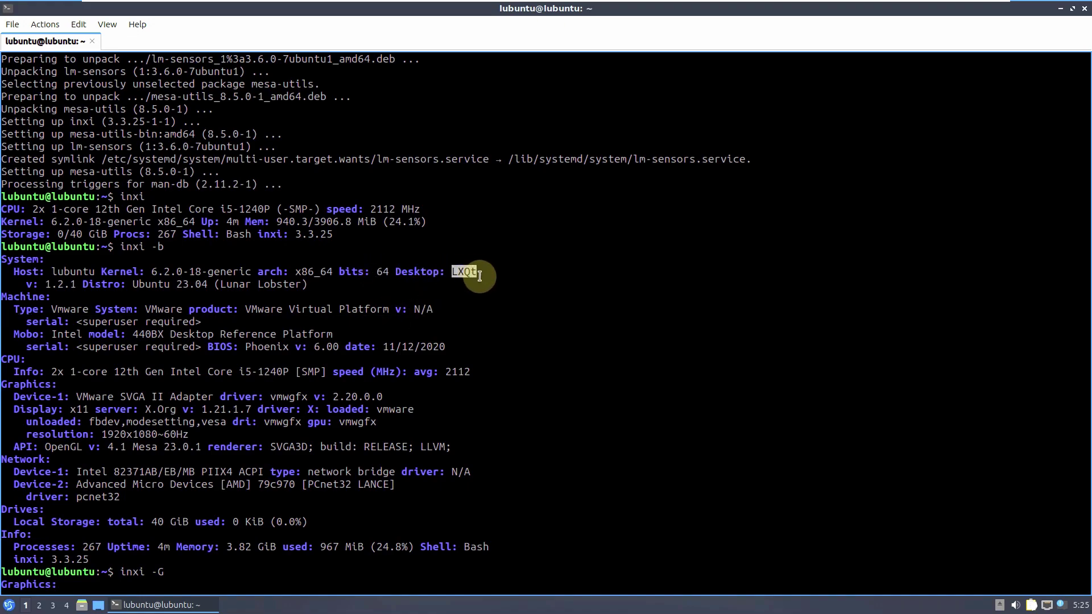
pyautogui.moveTo(46, 284); pyautogui.dragTo(316, 290)
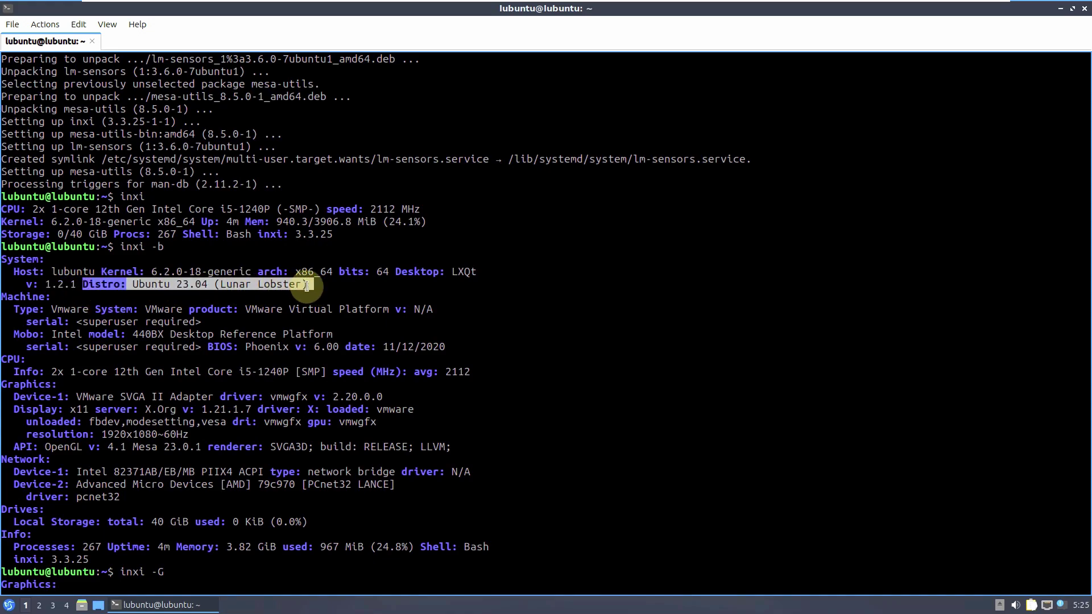
pyautogui.click(312, 287)
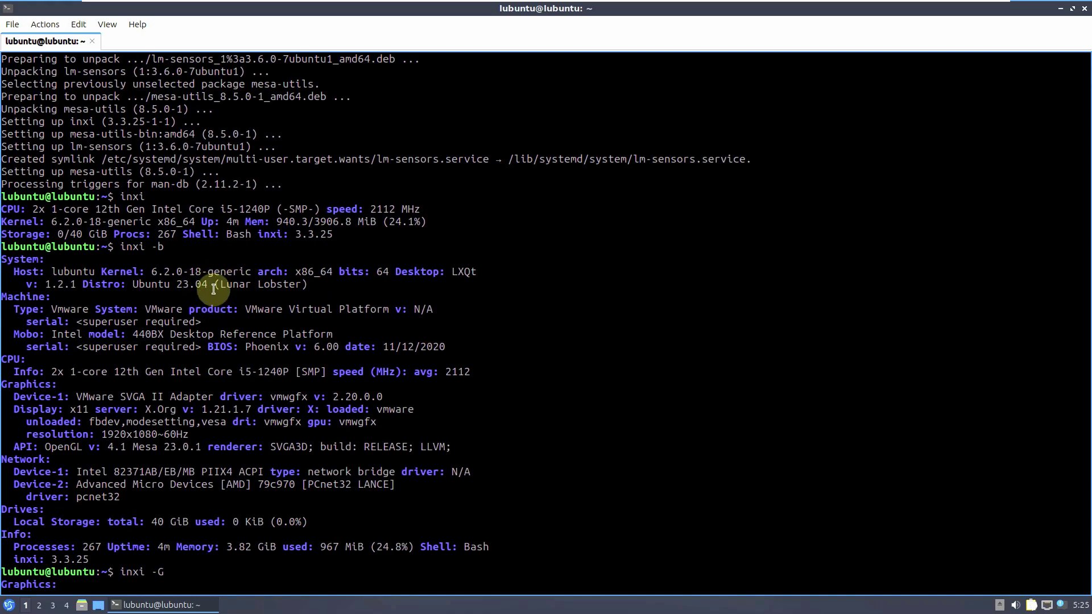
pyautogui.moveTo(132, 288); pyautogui.dragTo(322, 290)
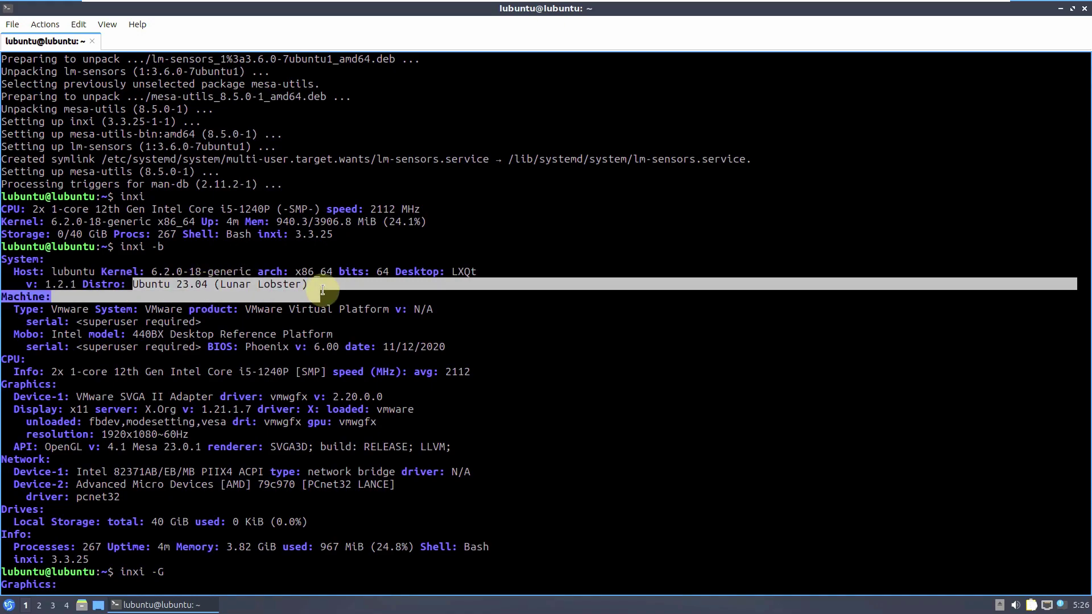
pyautogui.click(322, 290)
# - Highlight the VMware machine type and Phoenix BIOS version, and type cat /etc/issue
pyautogui.moveTo(70, 310); pyautogui.dragTo(45, 310)
pyautogui.tripleClick(193, 312)
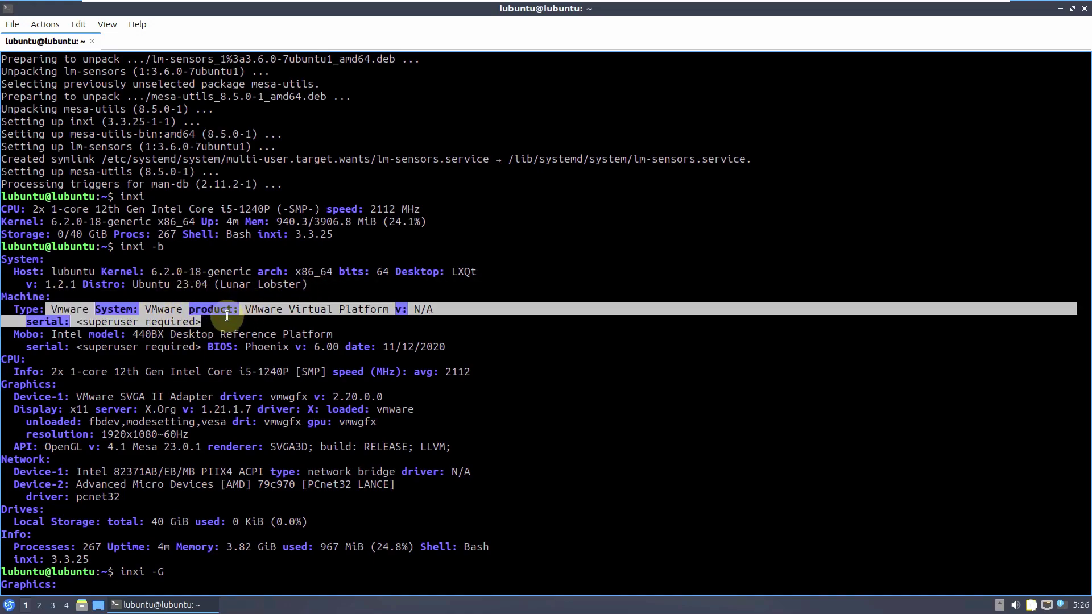
pyautogui.click(227, 316)
pyautogui.moveTo(245, 347); pyautogui.dragTo(339, 348)
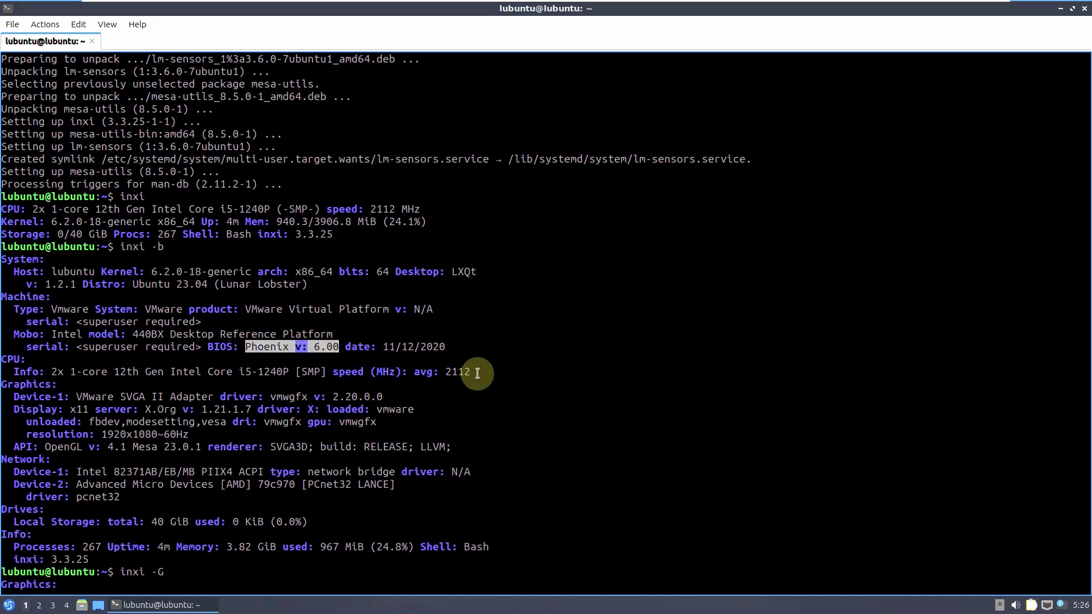
pyautogui.write('cat /etc/issue')
pyautogui.click(145, 341)
# - Highlight the X.Org version, 1920x1080 resolution, x11, Mesa 23.0.1 and OpenGL values
pyautogui.moveTo(146, 339); pyautogui.dragTo(268, 337)
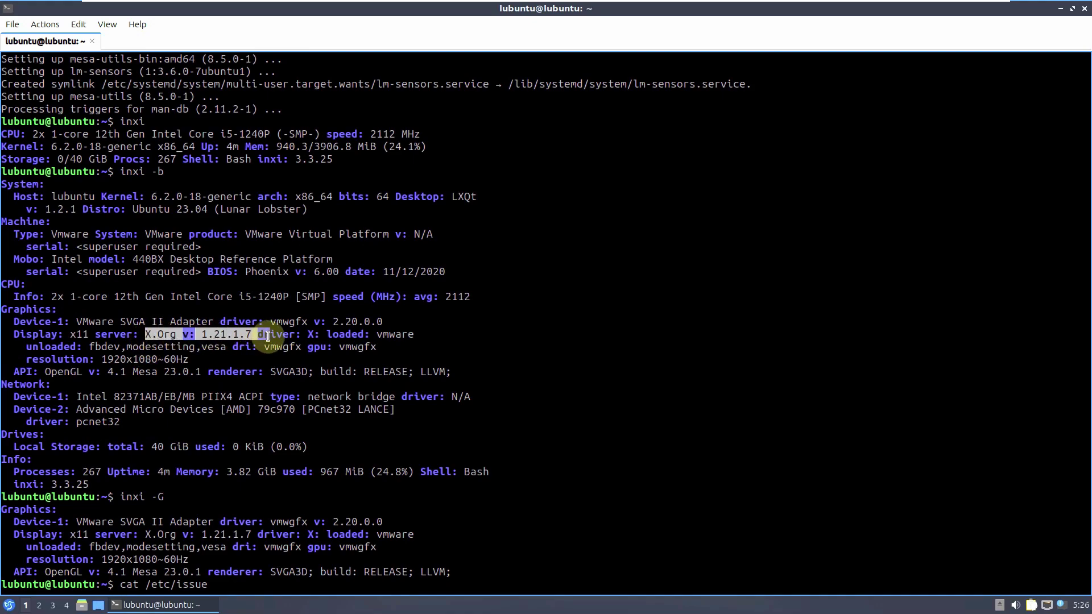
pyautogui.click(438, 341)
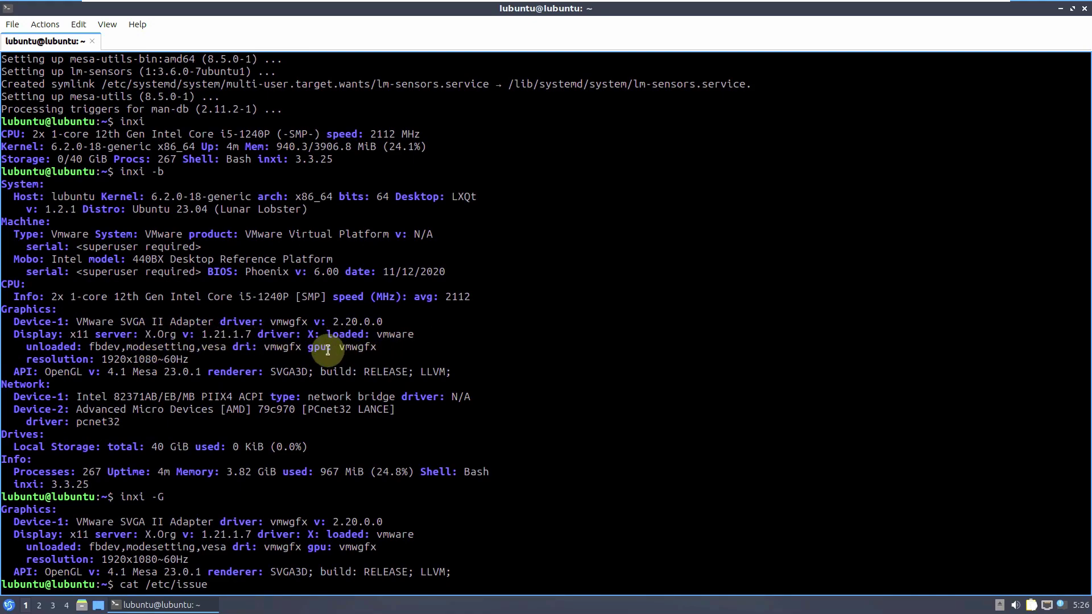
pyautogui.moveTo(100, 360); pyautogui.dragTo(215, 359)
pyautogui.click(215, 359)
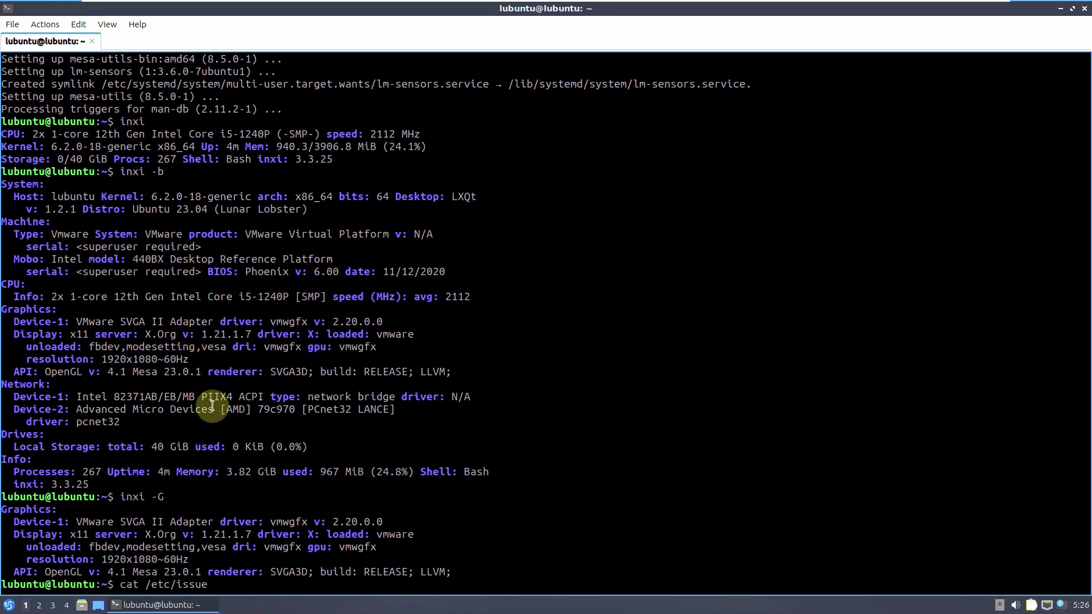
pyautogui.moveTo(70, 336); pyautogui.dragTo(95, 338)
pyautogui.click(210, 371)
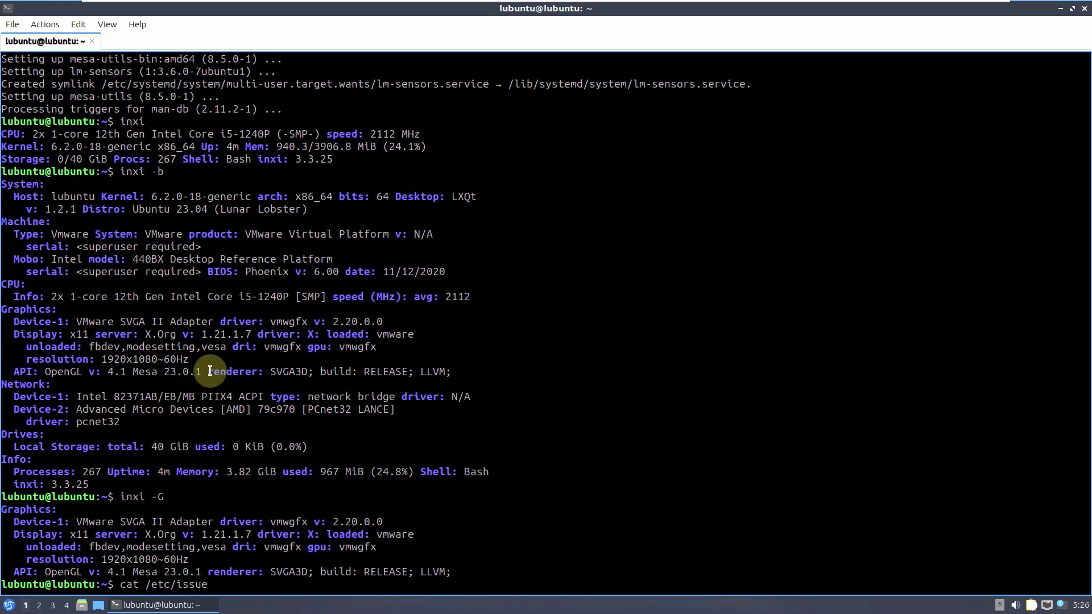
pyautogui.moveTo(132, 372); pyautogui.dragTo(210, 371)
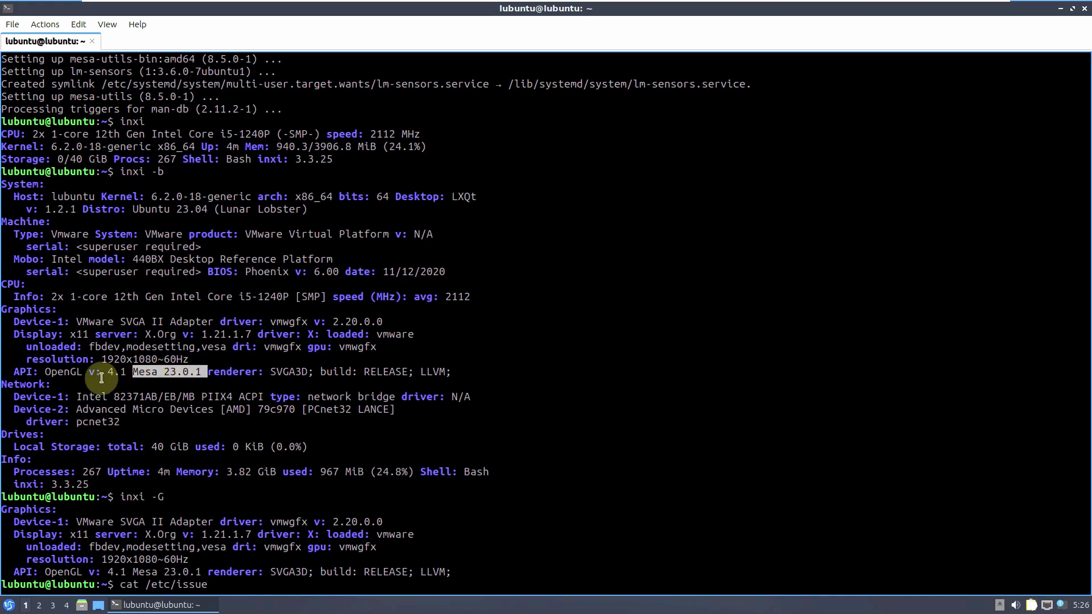
pyautogui.moveTo(51, 373); pyautogui.dragTo(139, 374)
pyautogui.click(254, 378)
# - Run cat /etc/issue and highlight 267 processes, 4m uptime, 3.82 GiB memory and 967 MiB used
pyautogui.press('Return')
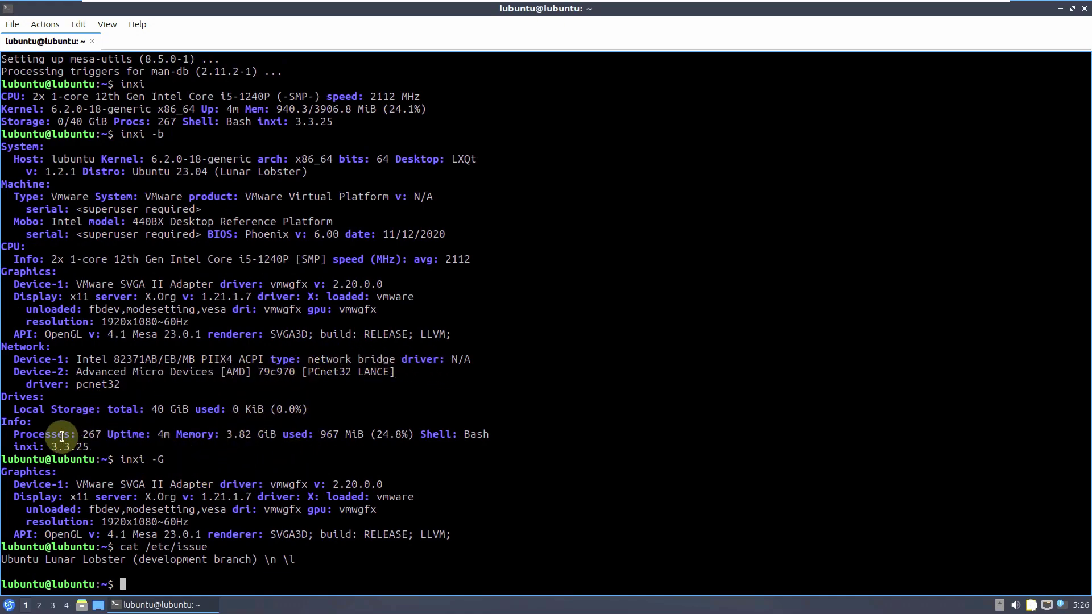
pyautogui.moveTo(15, 434); pyautogui.dragTo(364, 435)
pyautogui.click(264, 434)
pyautogui.click(177, 435)
pyautogui.click(281, 435)
pyautogui.click(365, 447)
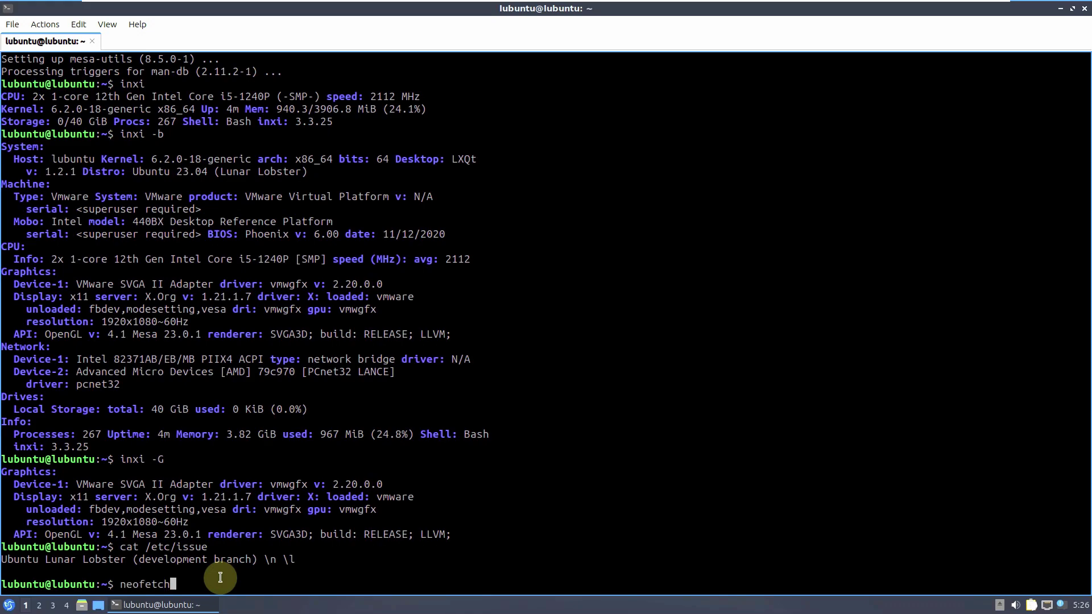
# - Run neofetch and highlight its Lubuntu system info block
pyautogui.press('Return')
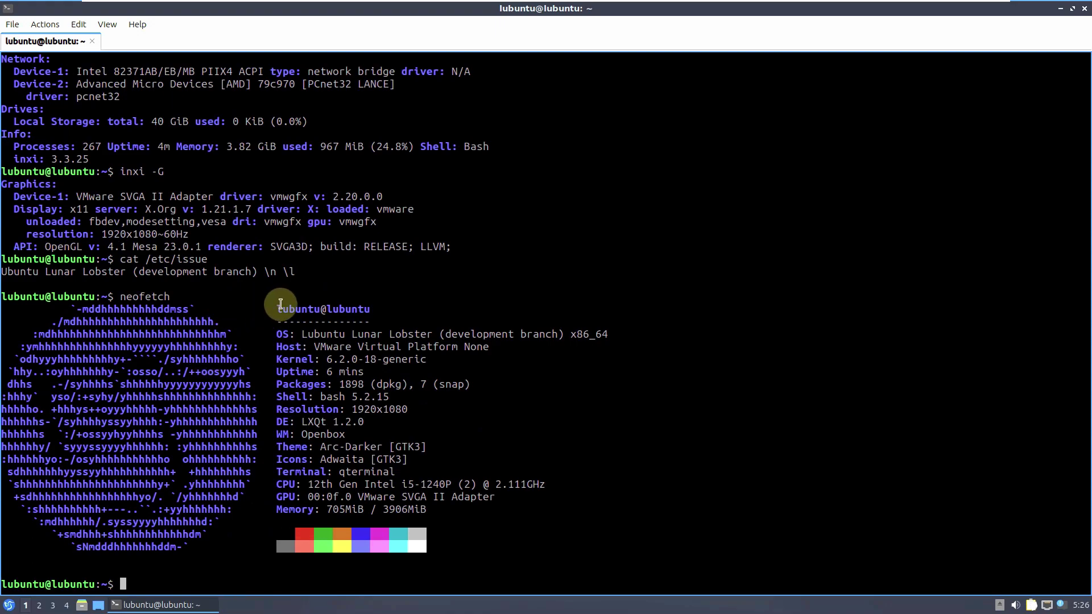
pyautogui.moveTo(278, 304); pyautogui.dragTo(514, 517)
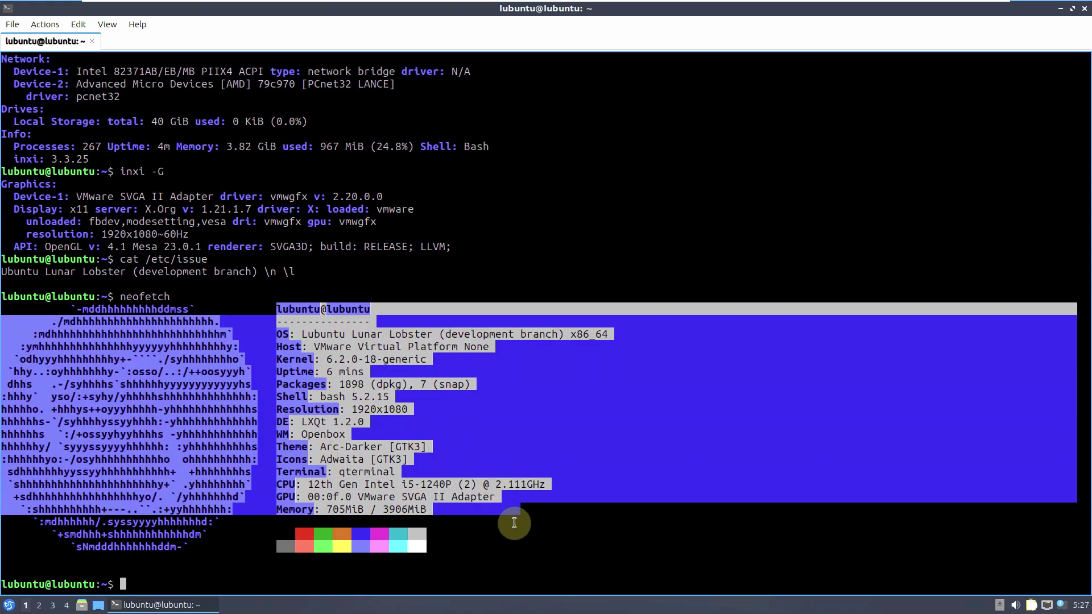
pyautogui.click(514, 517)
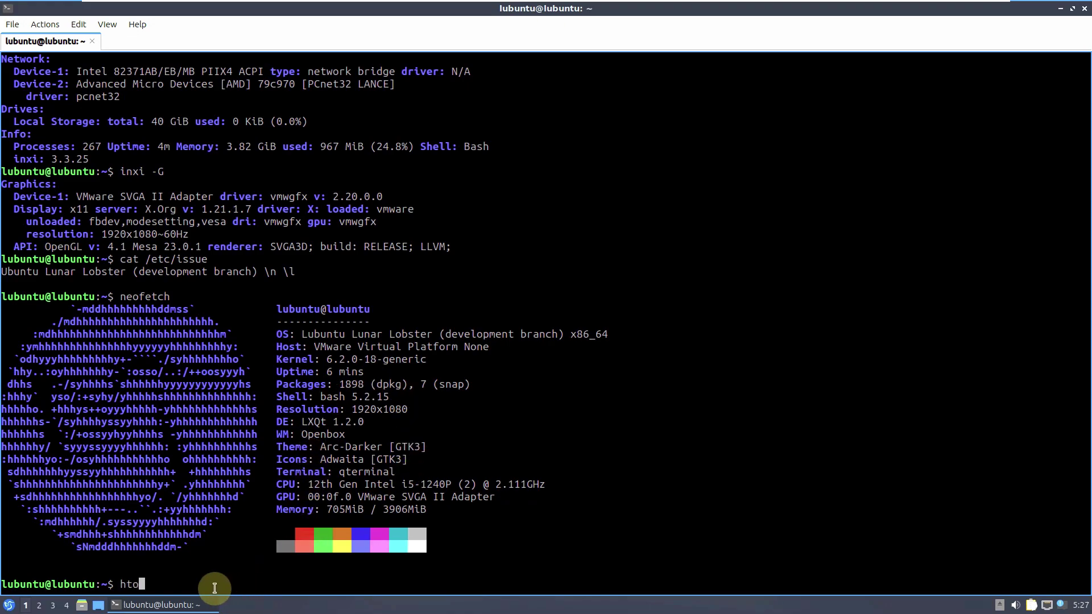
# - Run htop in QTerminal and scroll through its list of 71 running tasks
pyautogui.press('Return')
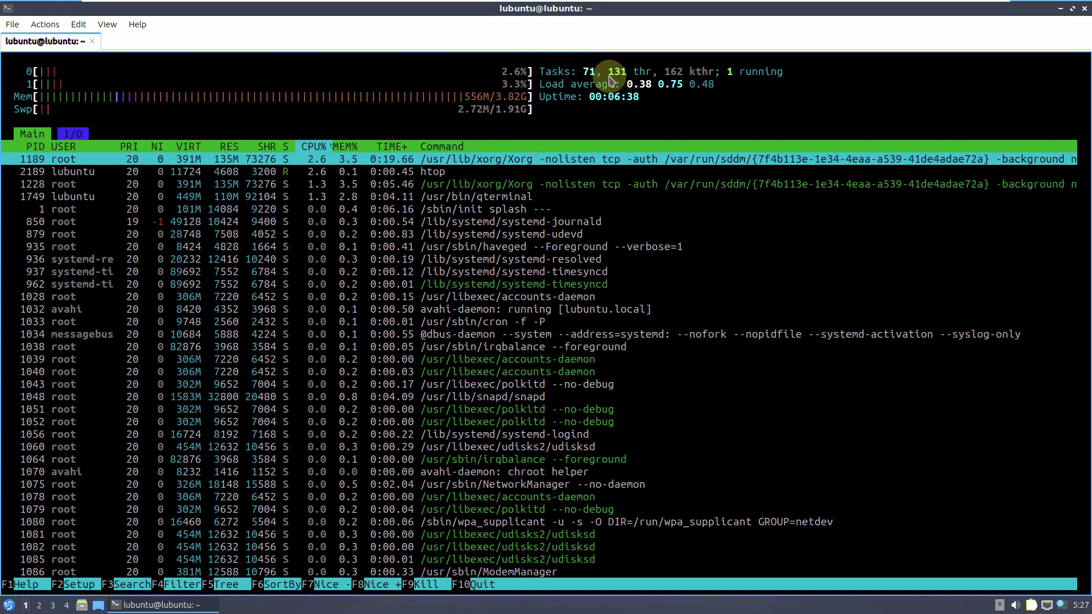
pyautogui.scroll(-7, 468, 319)
pyautogui.scroll(-1, 468, 320)
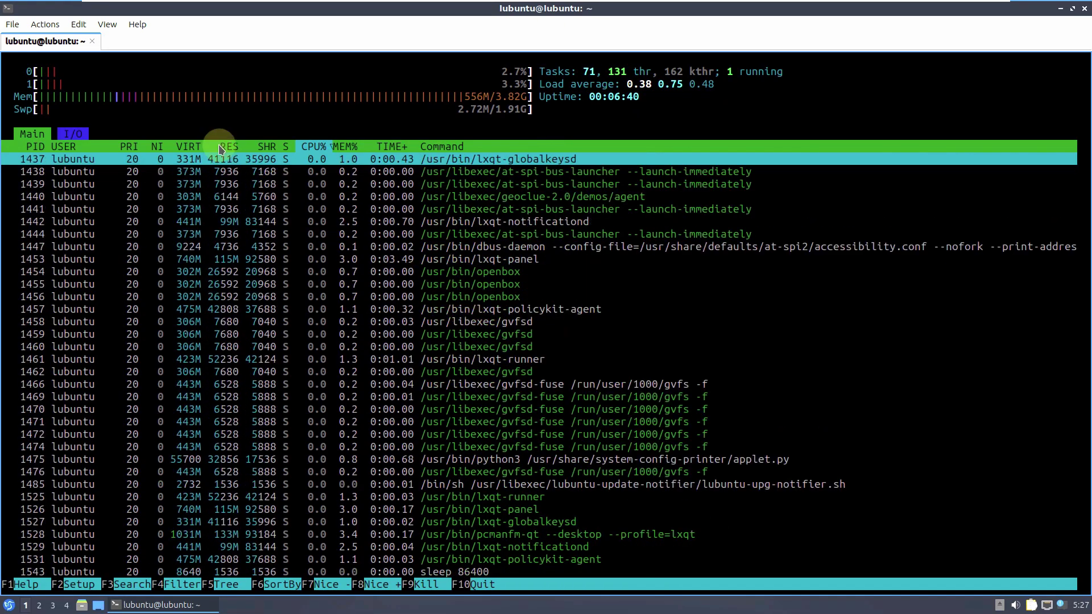
# - Close the QTerminal window running htop and confirm the exit
pyautogui.click(92, 40)
pyautogui.click(501, 298)
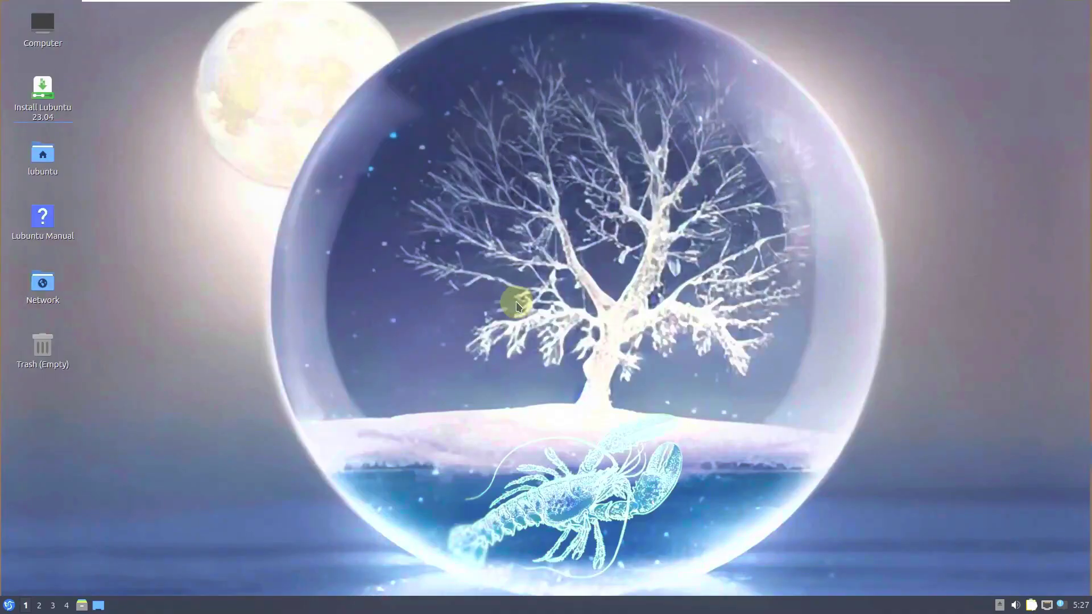
pyautogui.rightClick(49, 94)
pyautogui.click(241, 54)
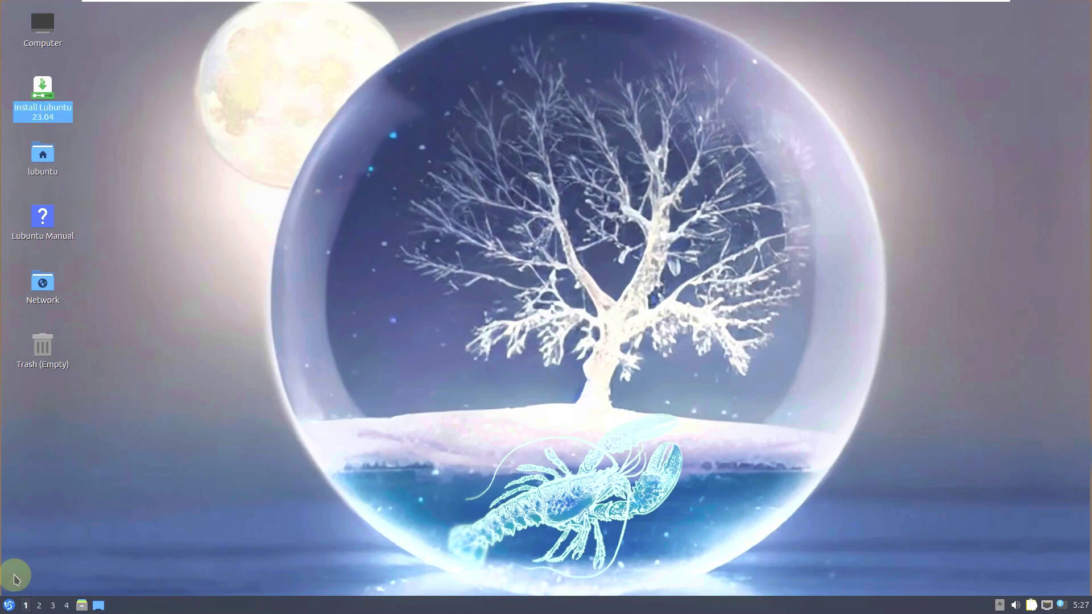
# - Launch Firefox Web Browser from the Internet section of the applications menu
pyautogui.click(8, 604)
pyautogui.moveTo(34, 455)
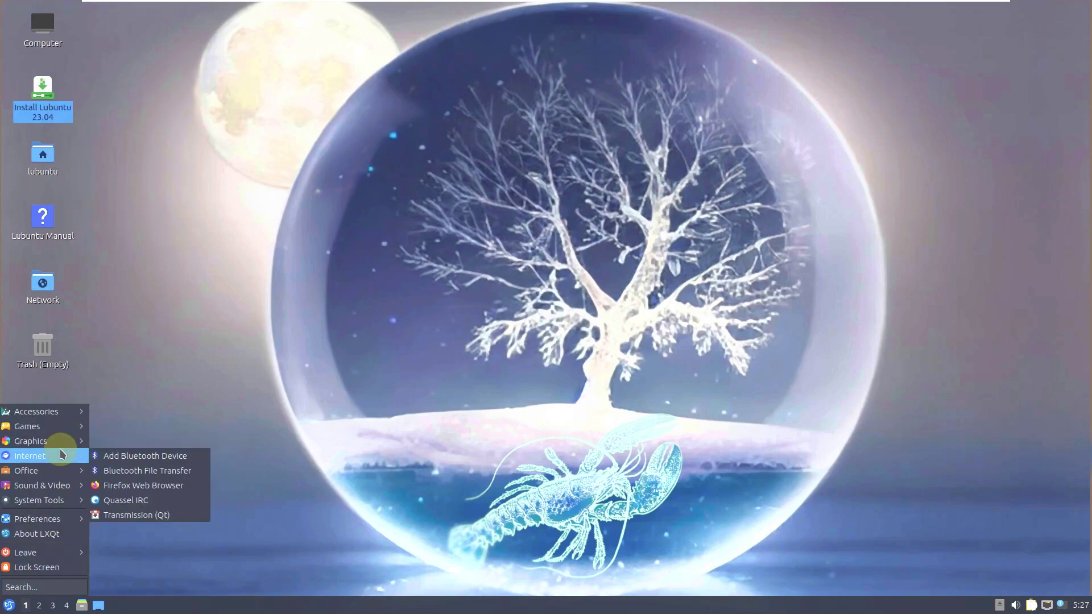
pyautogui.click(149, 486)
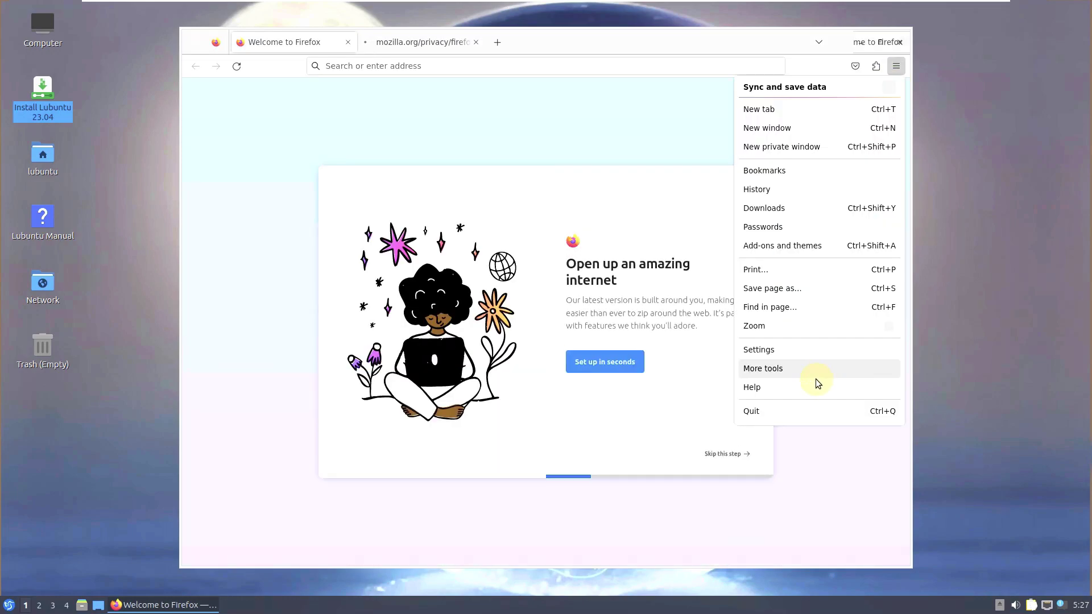
# - Check version 111.0 (64-bit) in the About Mozilla Firefox window, then close it
pyautogui.click(816, 381)
pyautogui.click(780, 209)
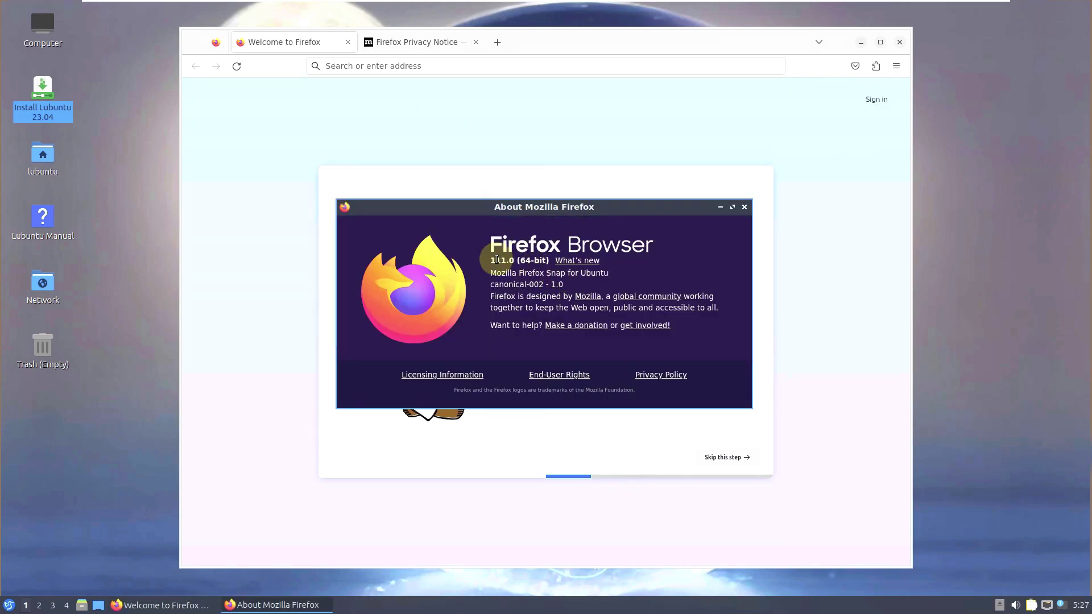
pyautogui.doubleClick(491, 261)
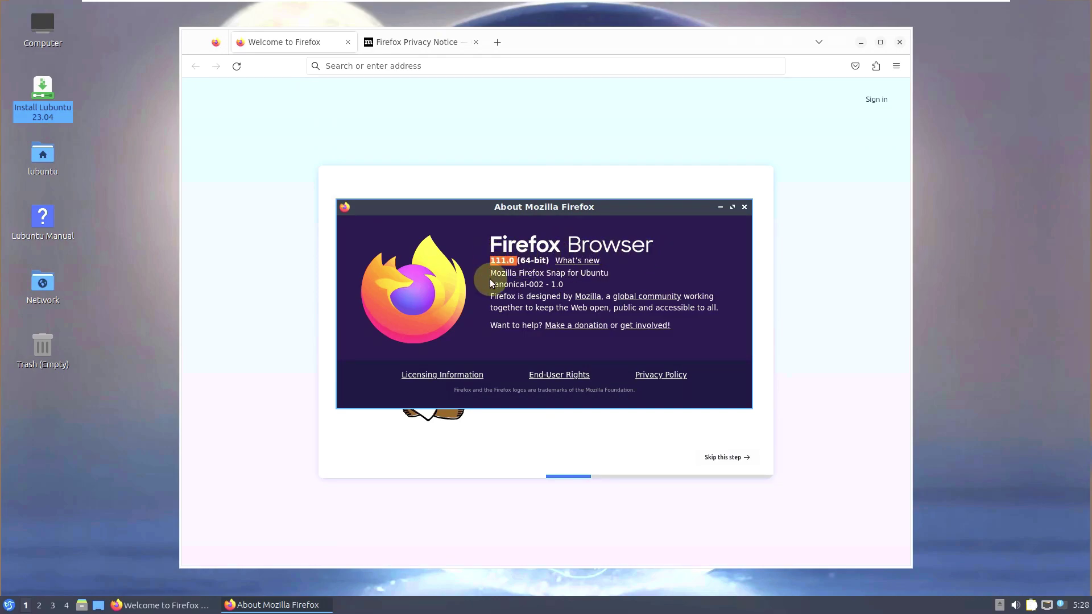
pyautogui.click(496, 262)
pyautogui.doubleClick(496, 263)
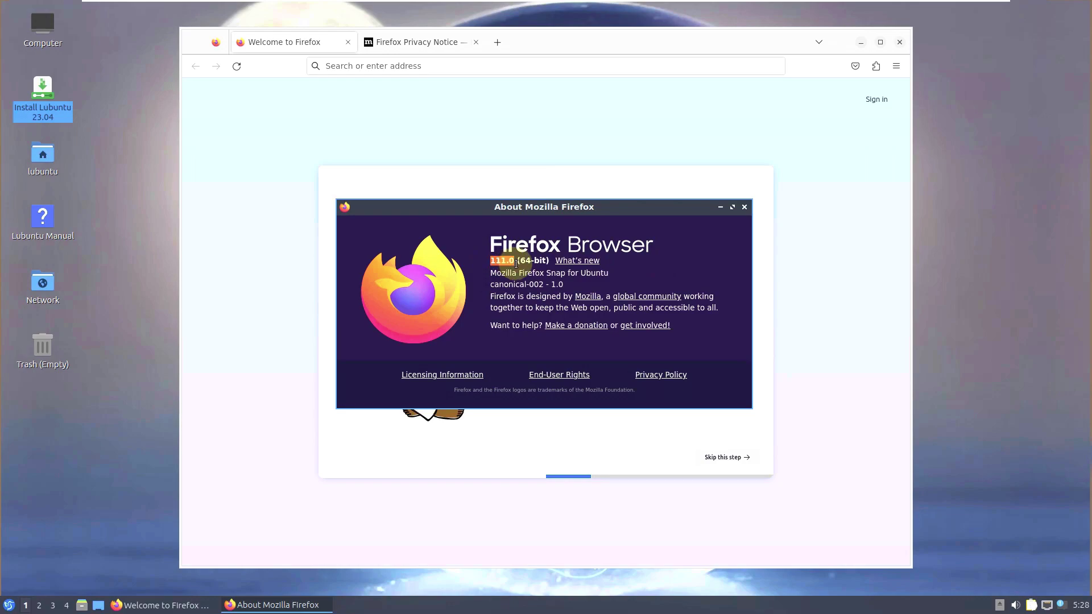
pyautogui.click(743, 207)
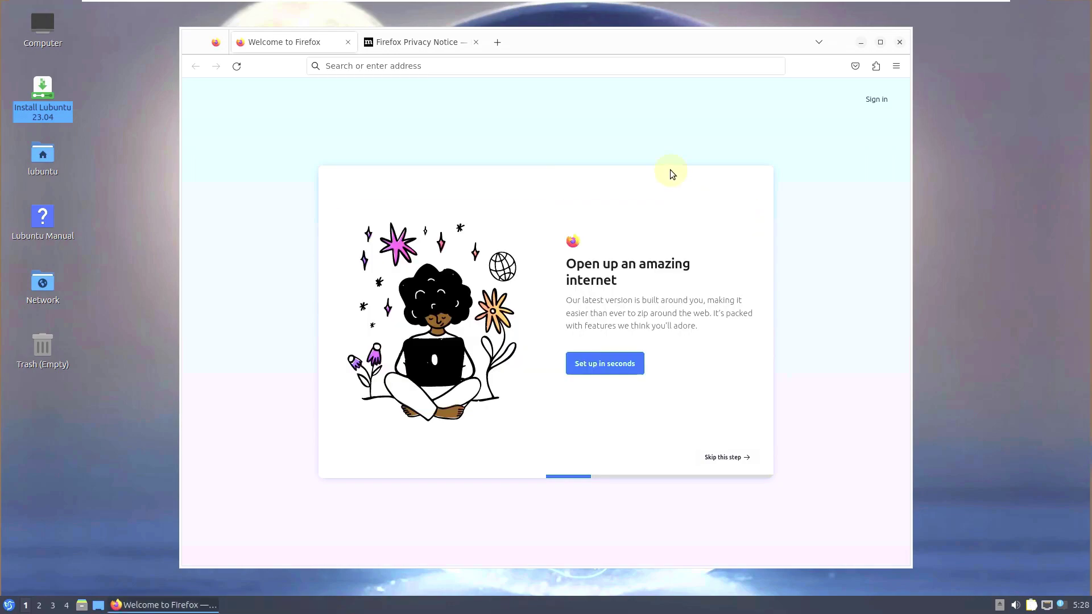
pyautogui.click(477, 49)
# - Close the Privacy Notice tab and search Google for 'lubuntu 23.04 beta'
pyautogui.click(476, 44)
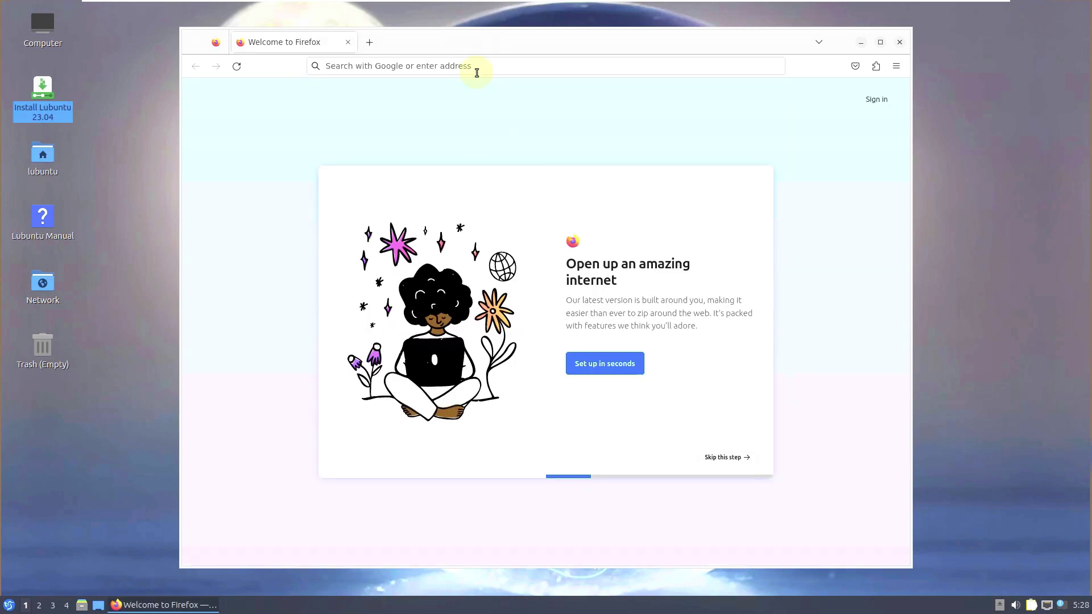
pyautogui.click(472, 64)
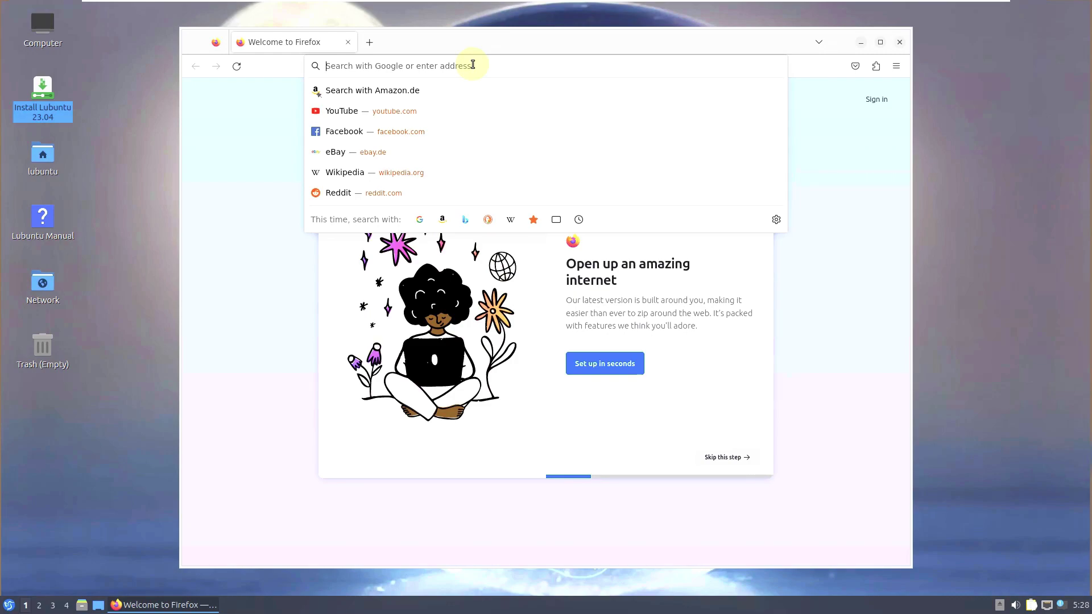
pyautogui.write('lubu')
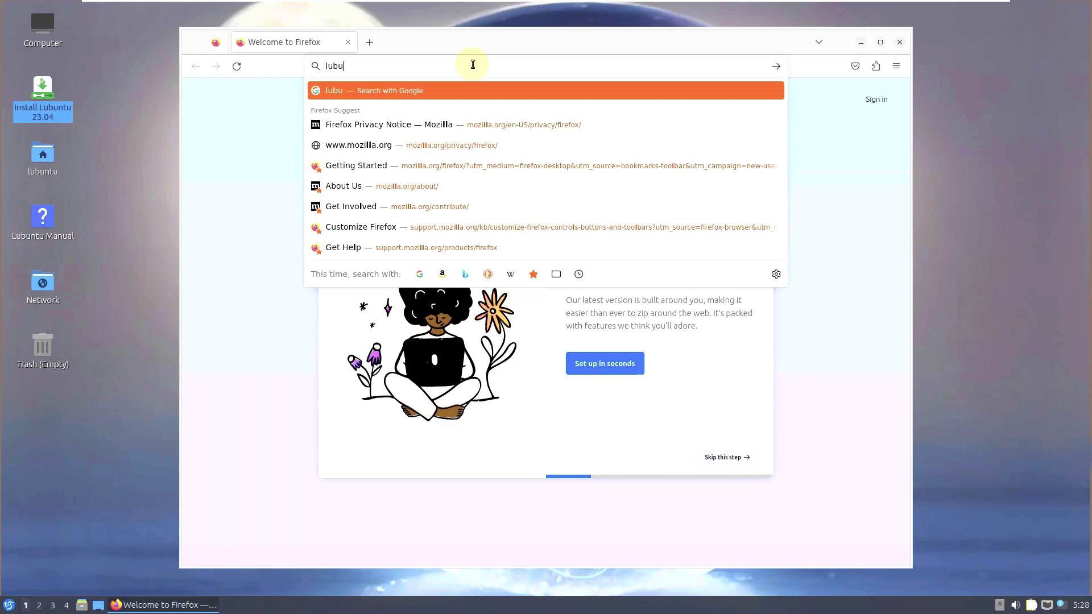
pyautogui.write('ntu 23.')
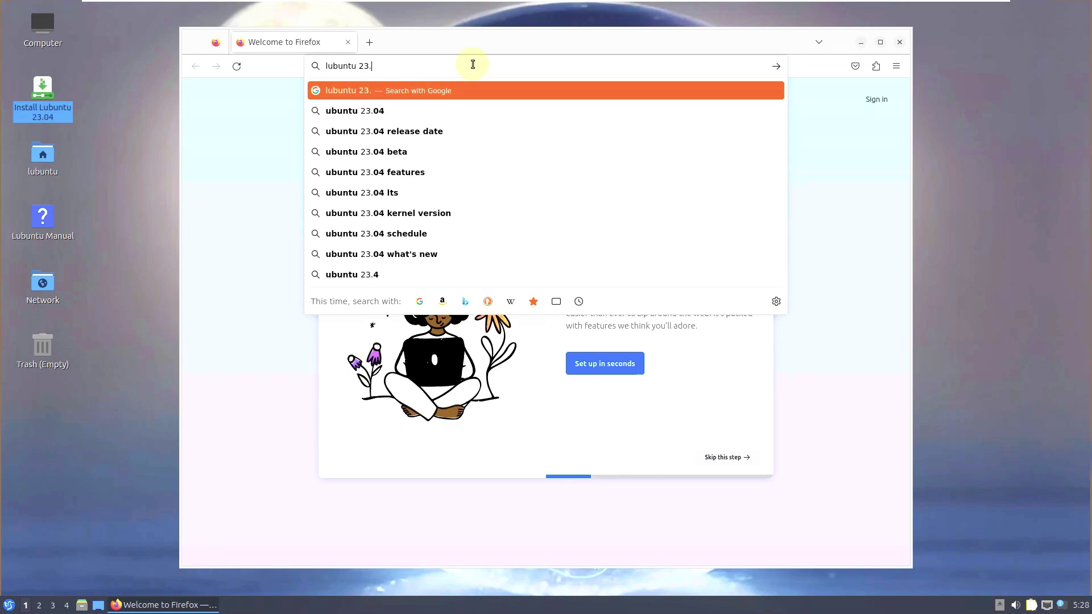
pyautogui.write('04 beta')
pyautogui.press('Return')
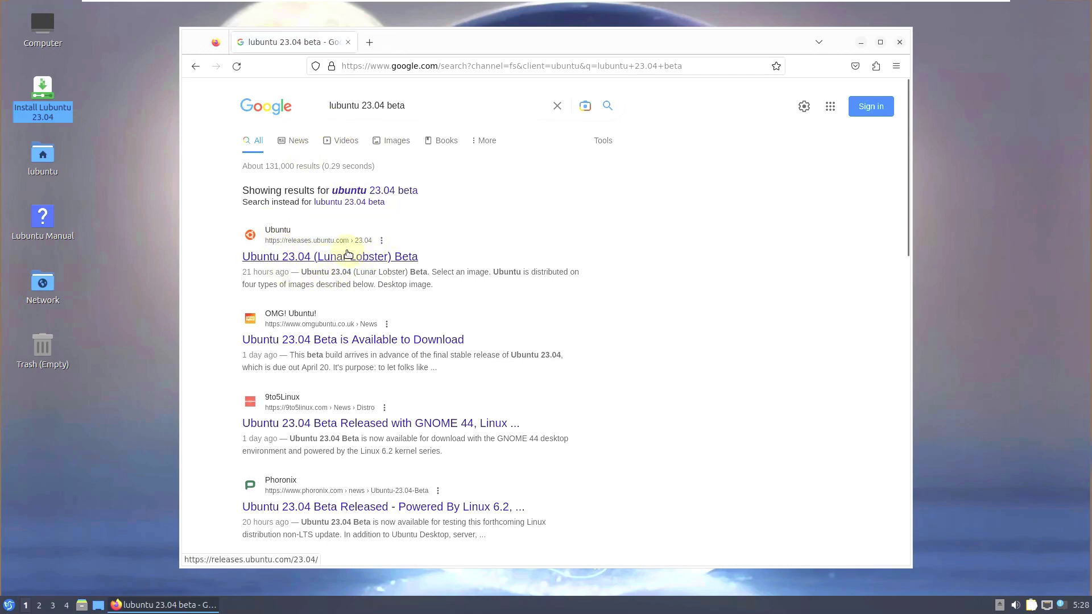
# - Open the Ubuntu 23.04 Beta result, then change its address to releases.lubuntu.com/23.04/
pyautogui.click(347, 256)
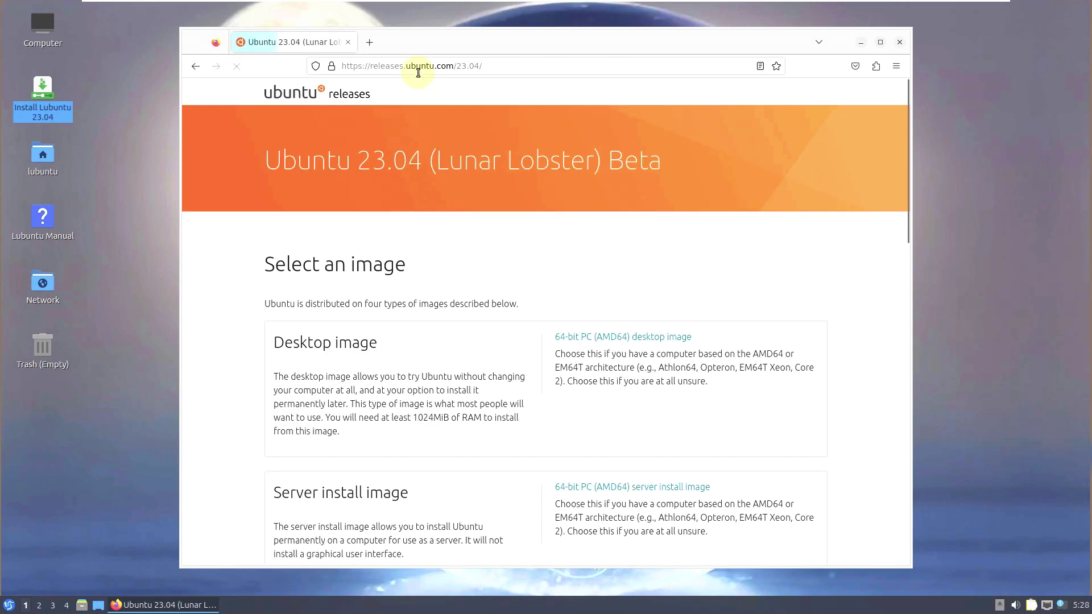
pyautogui.click(407, 67)
pyautogui.click(406, 66)
pyautogui.write('l')
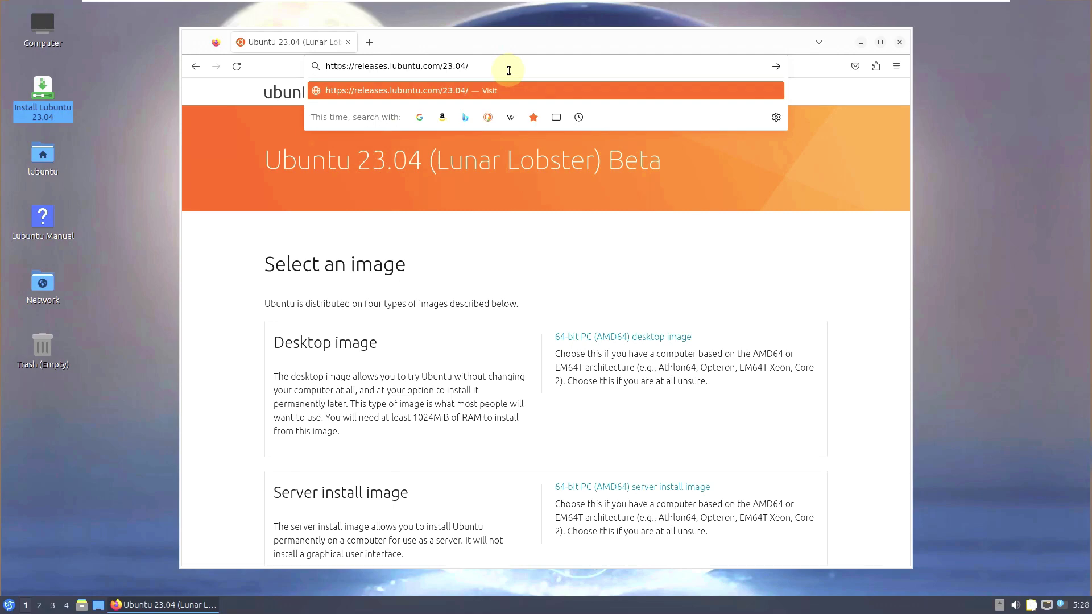
pyautogui.press('Return')
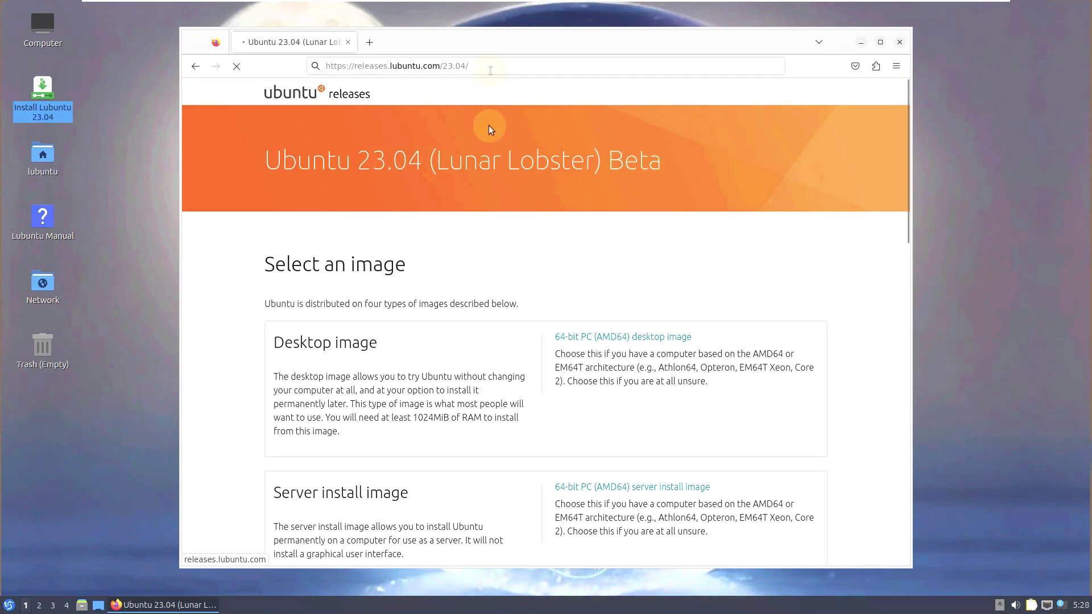
pyautogui.scroll(-2, 489, 144)
pyautogui.scroll(2, 489, 145)
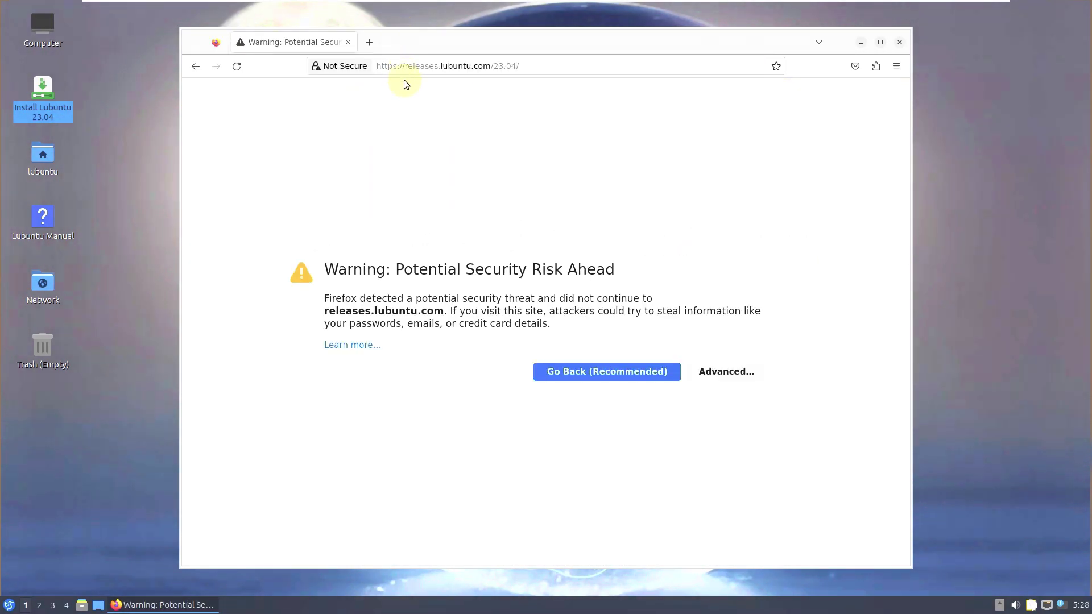
# - Leave the security warning and re-run the Google search as 'lubuntu 23.04'
pyautogui.click(638, 377)
pyautogui.click(195, 66)
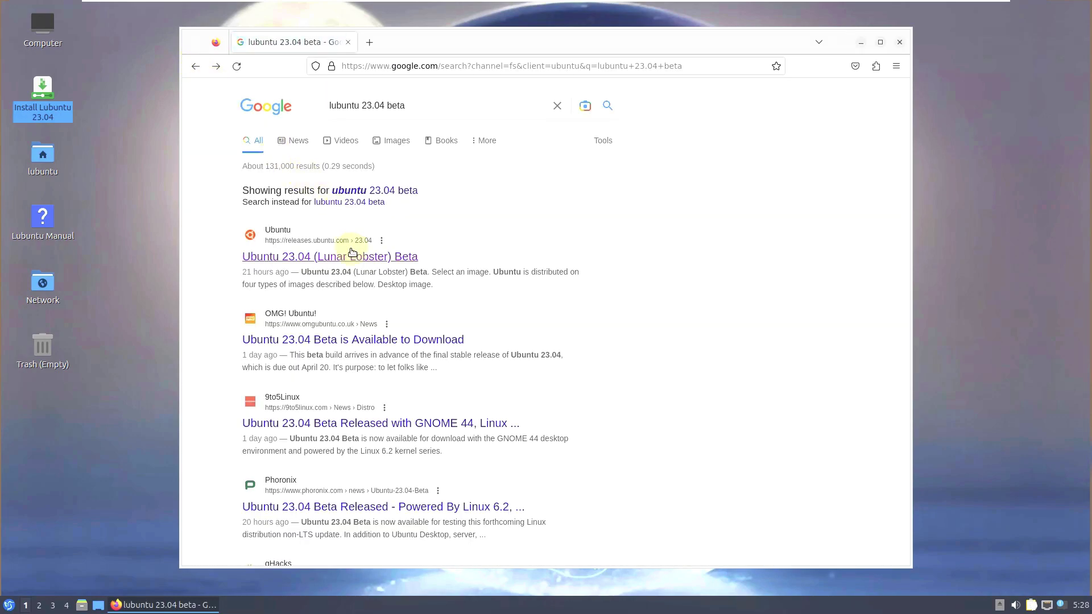
pyautogui.click(330, 105)
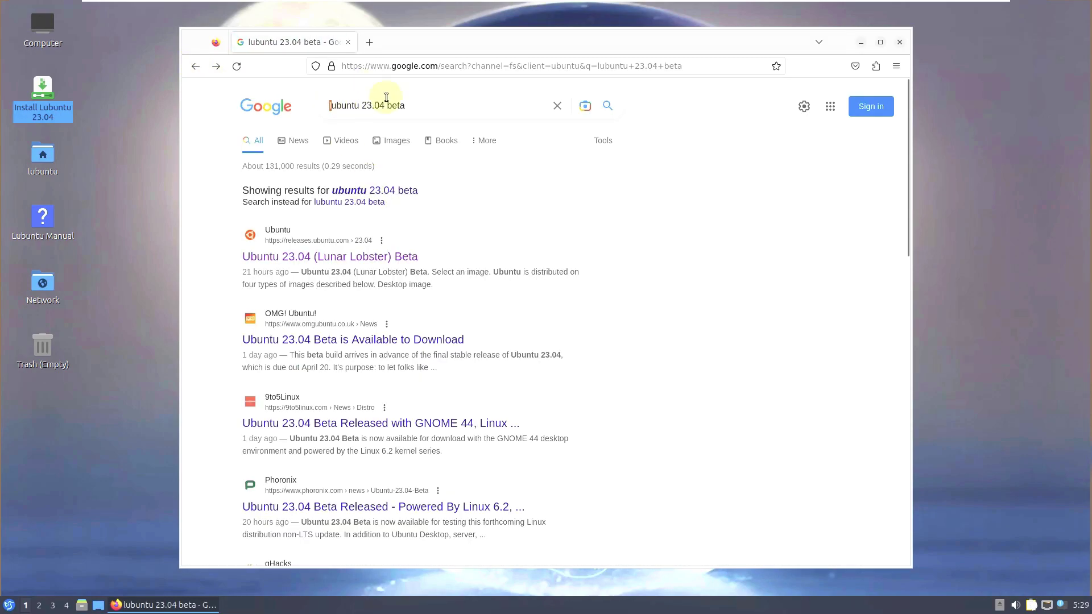
pyautogui.moveTo(419, 102); pyautogui.dragTo(384, 103)
pyautogui.press('BackSpace')
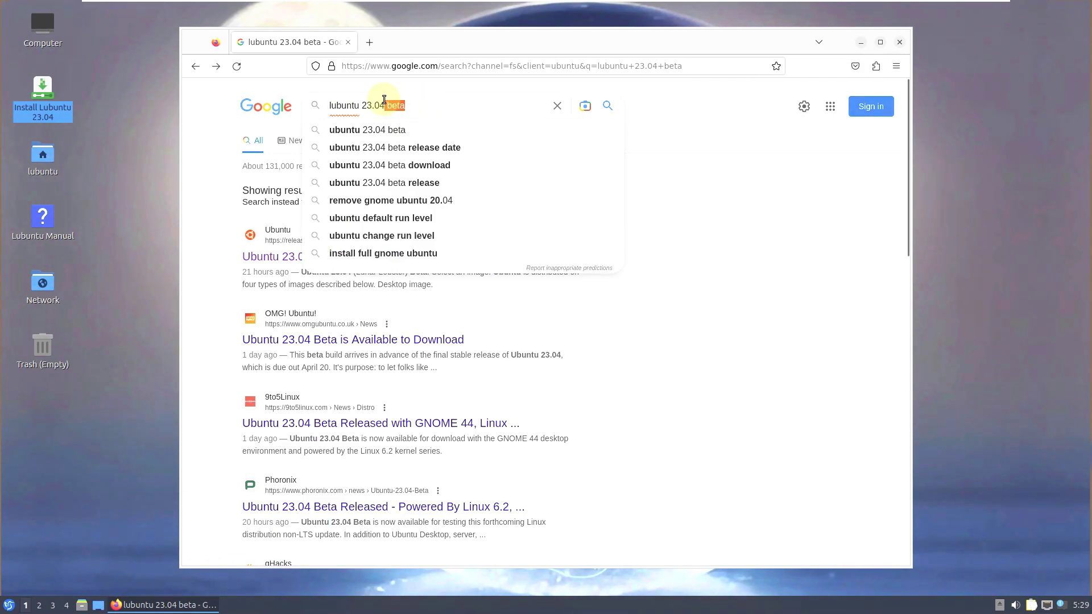
pyautogui.press('Return')
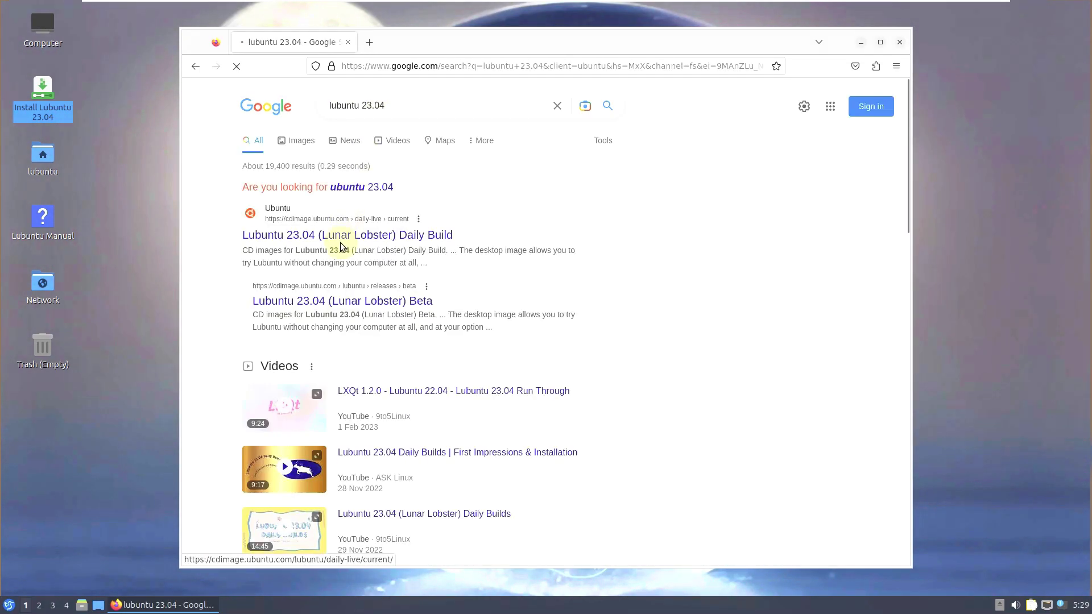
# - Open the Lubuntu 23.04 (Lunar Lobster) Beta result after briefly visiting the Daily Build result
pyautogui.click(295, 234)
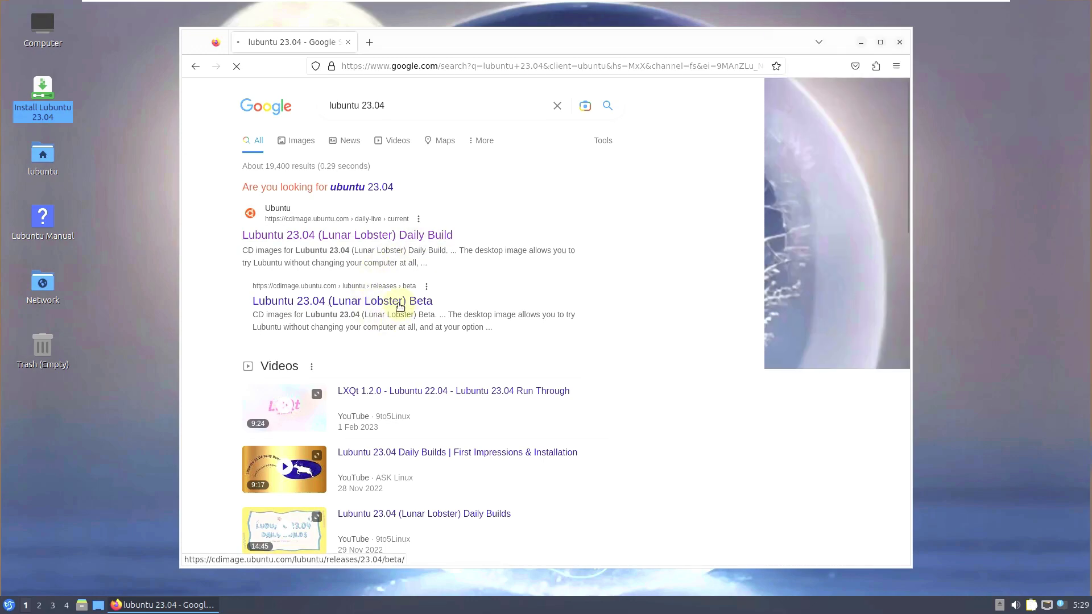
pyautogui.click(193, 62)
pyautogui.click(362, 305)
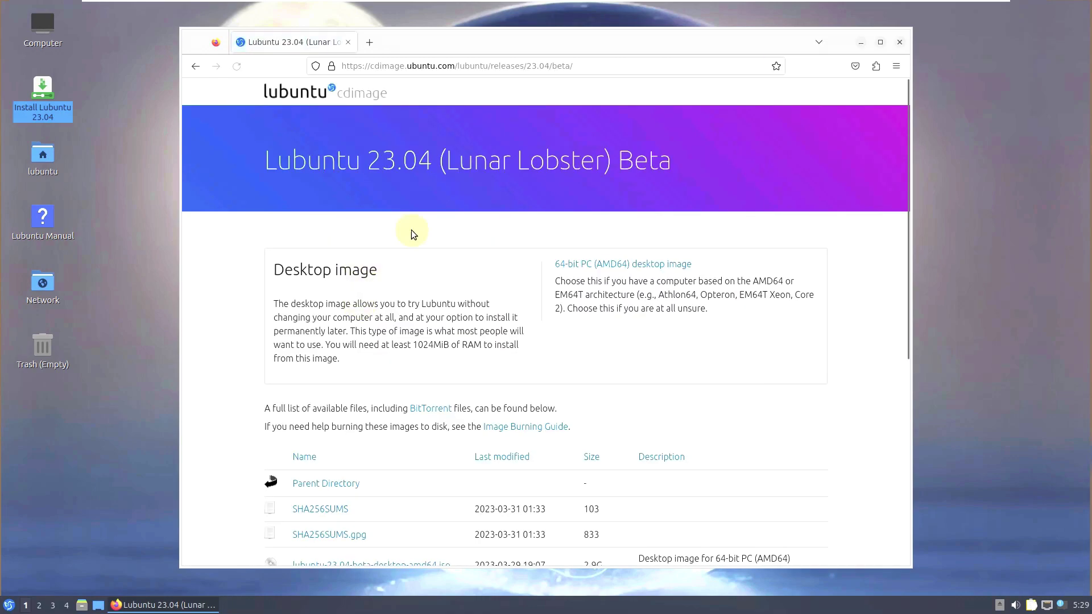
# - Look over the Lubuntu 23.04 Beta cdimage page's title and address, then go back to Google
pyautogui.scroll(-2, 421, 225)
pyautogui.scroll(-2, 421, 225)
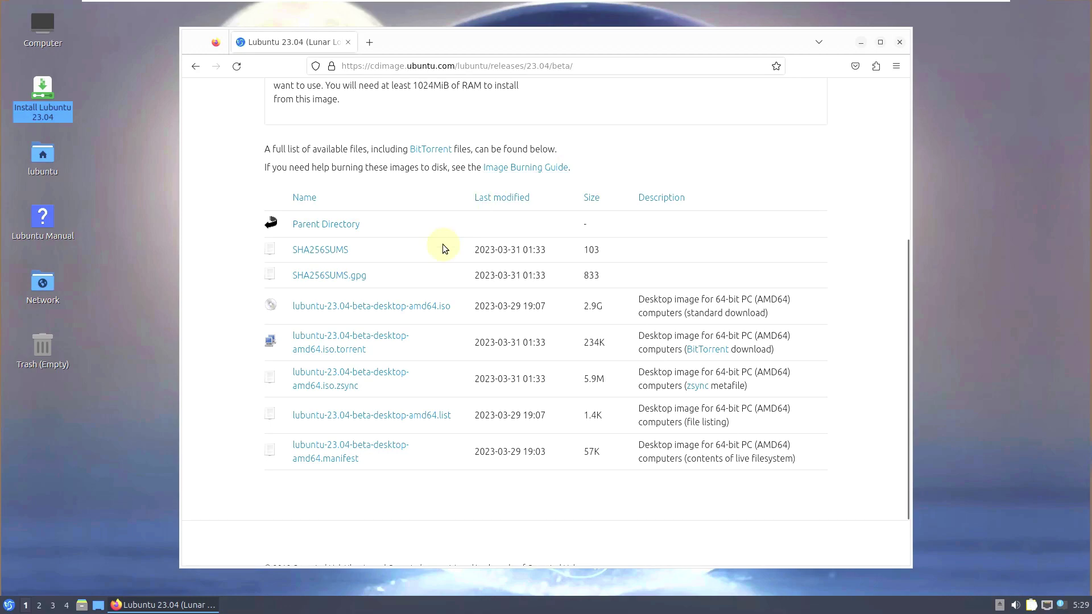
pyautogui.scroll(4, 514, 304)
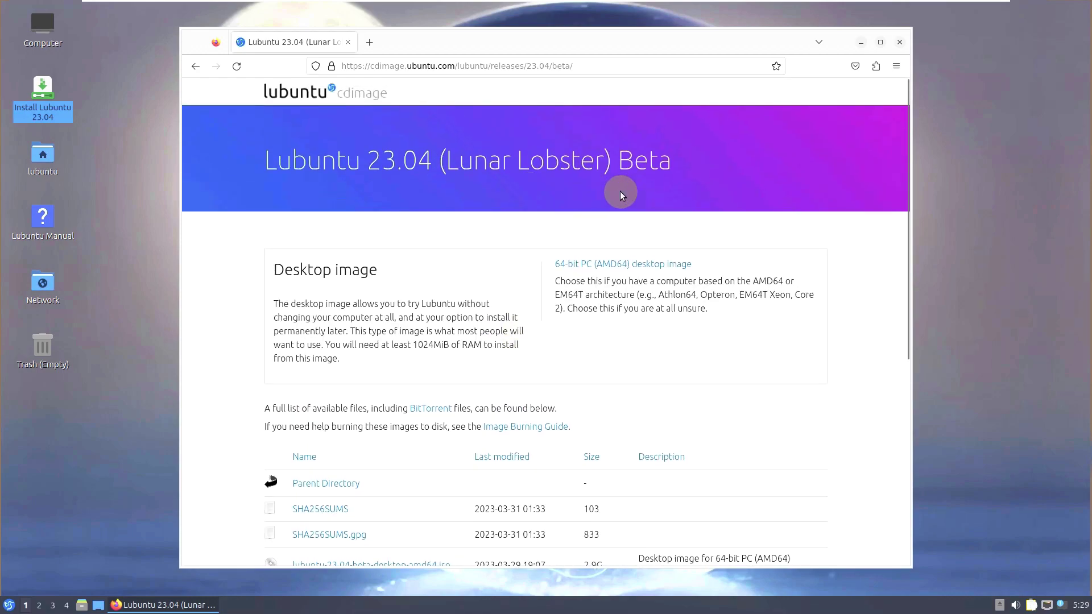
pyautogui.moveTo(680, 153); pyautogui.dragTo(262, 156)
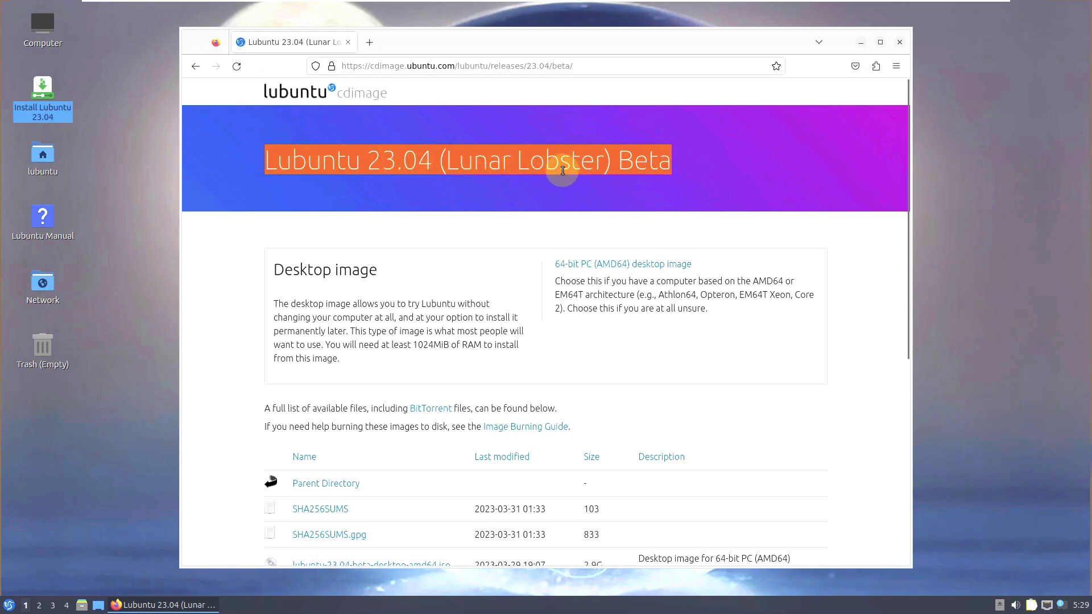
pyautogui.moveTo(576, 69); pyautogui.dragTo(335, 59)
pyautogui.click(246, 202)
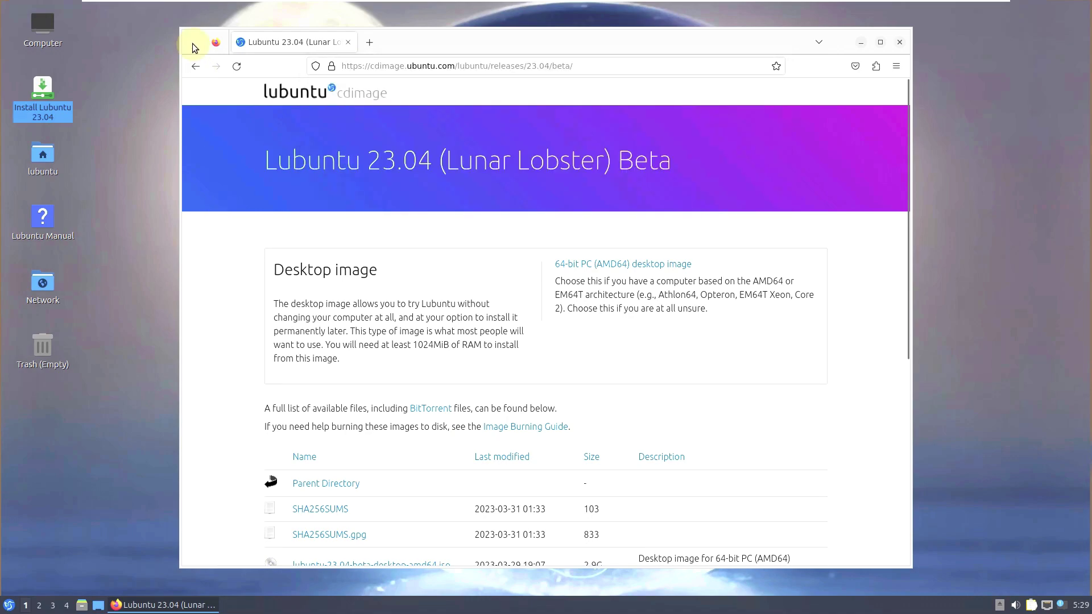
pyautogui.click(196, 67)
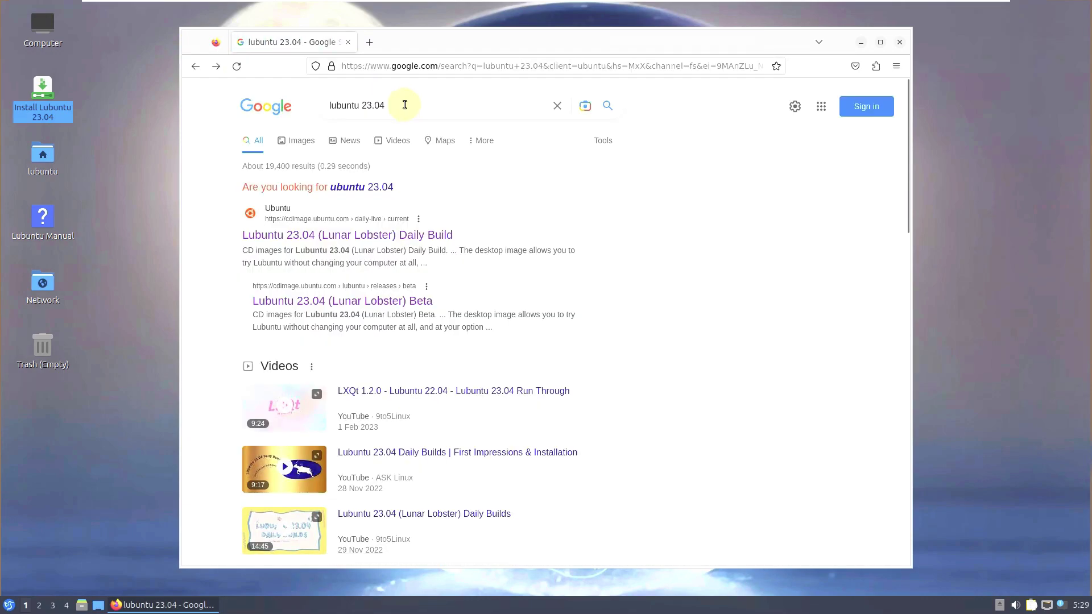
pyautogui.moveTo(407, 105); pyautogui.dragTo(339, 105)
pyautogui.click(393, 105)
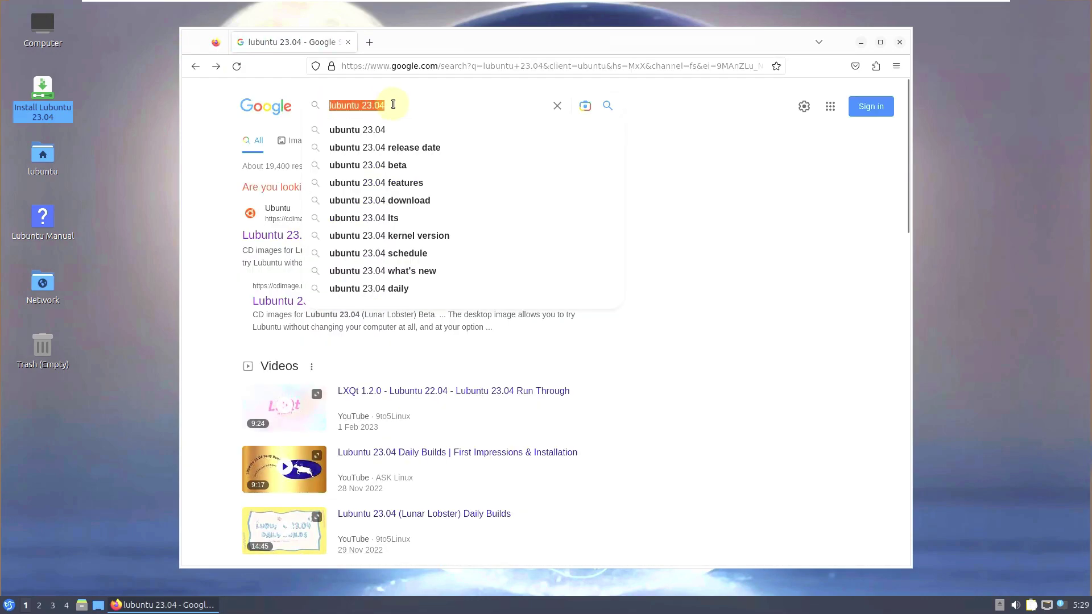
pyautogui.click(687, 113)
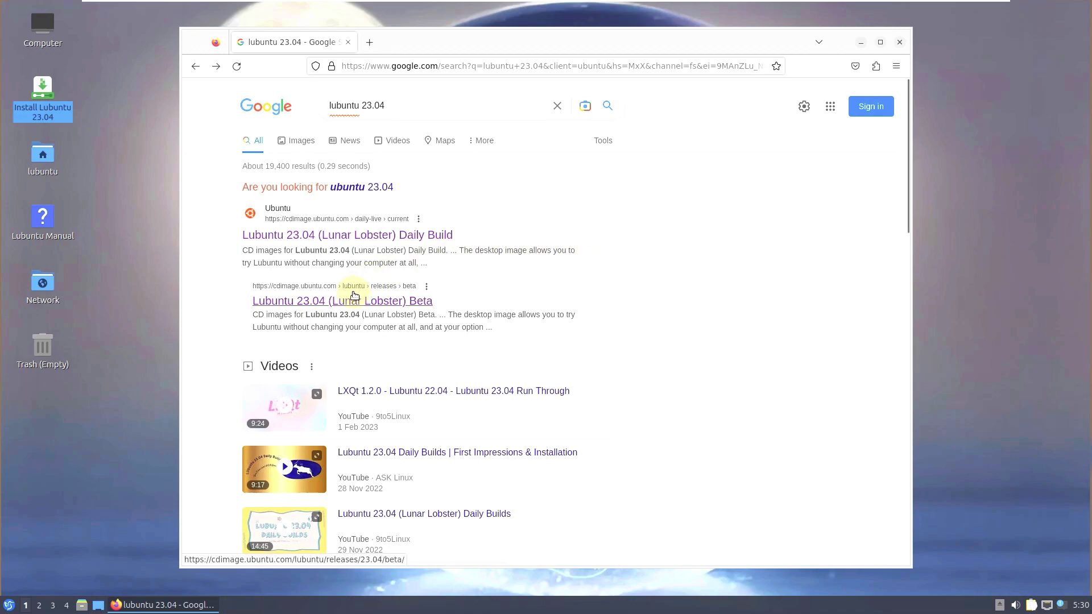
# - Open the Lubuntu 23.04 Beta file list and cancel the lubuntu-23.04-beta-desktop-amd64.iso download
pyautogui.click(356, 310)
pyautogui.scroll(-5, 495, 275)
pyautogui.scroll(-2, 496, 280)
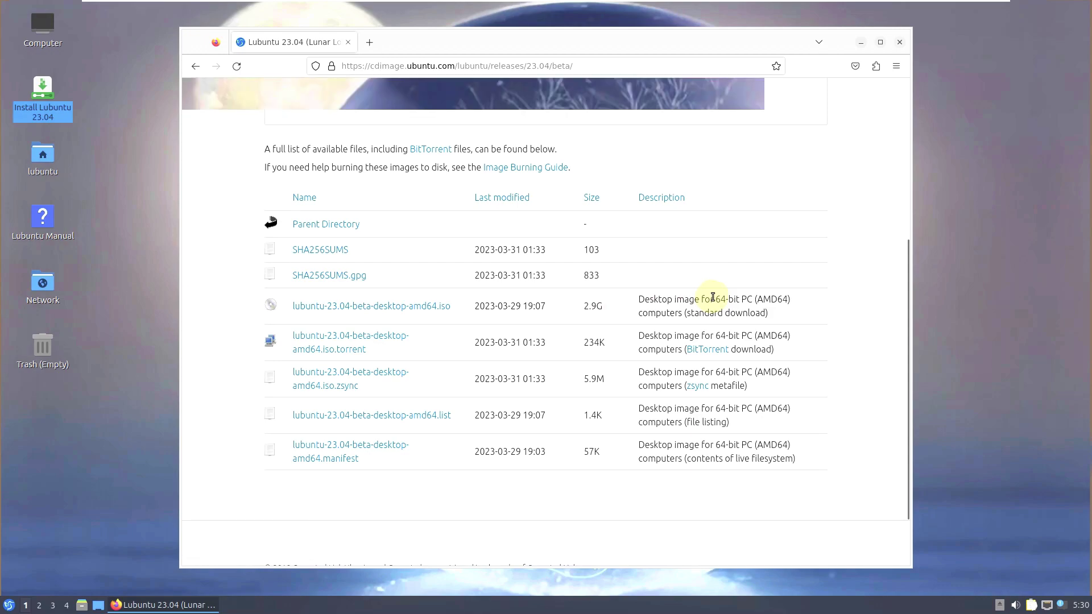
pyautogui.moveTo(728, 297); pyautogui.dragTo(740, 298)
pyautogui.click(737, 314)
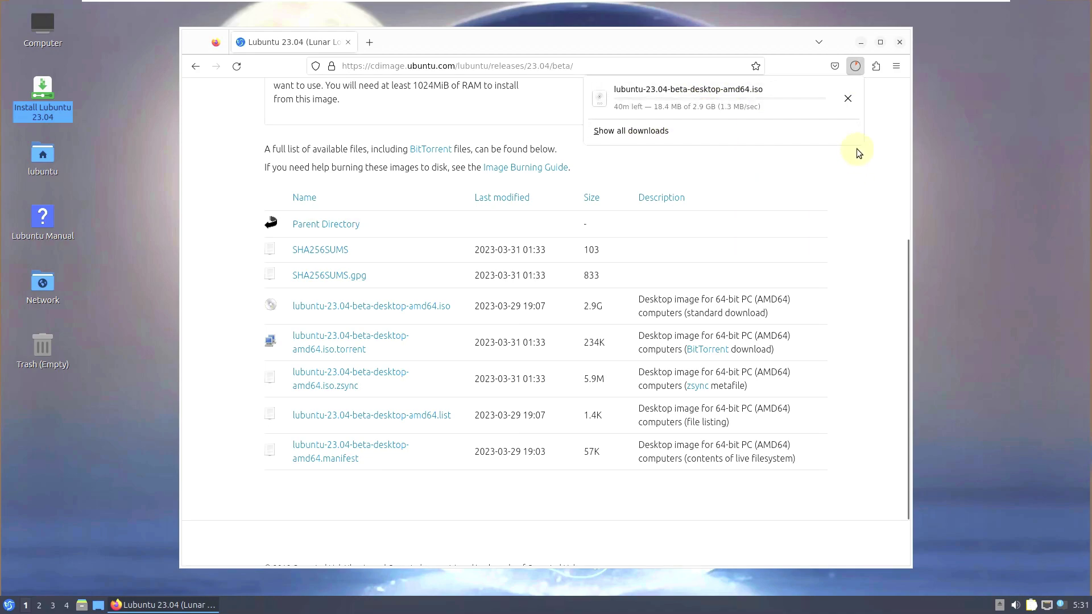
pyautogui.click(847, 99)
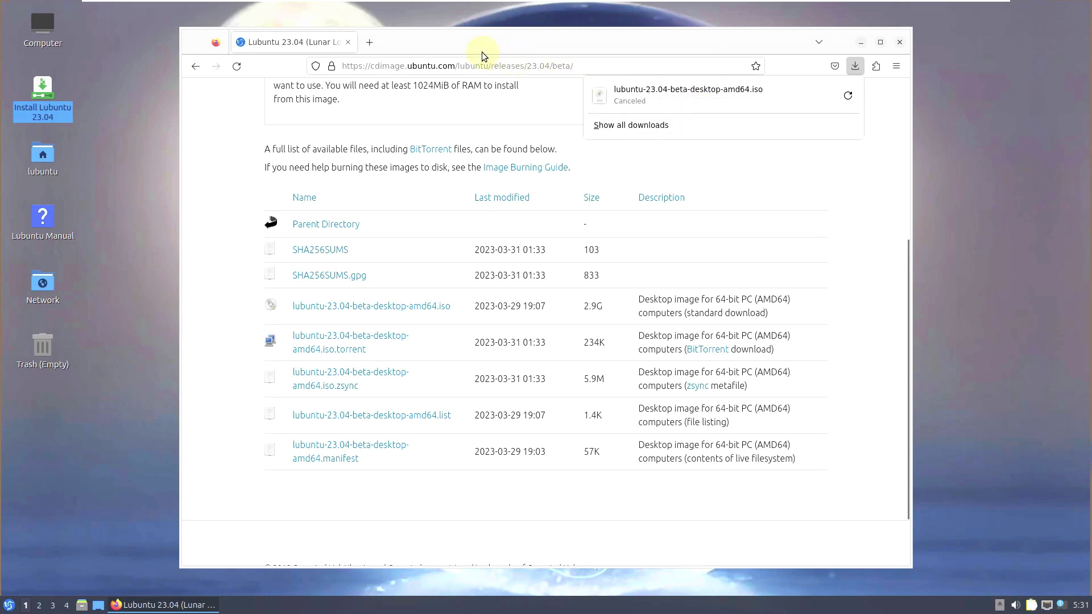
# - Close Firefox and open the Install Lubuntu 23.04 desktop shortcut
pyautogui.click(899, 42)
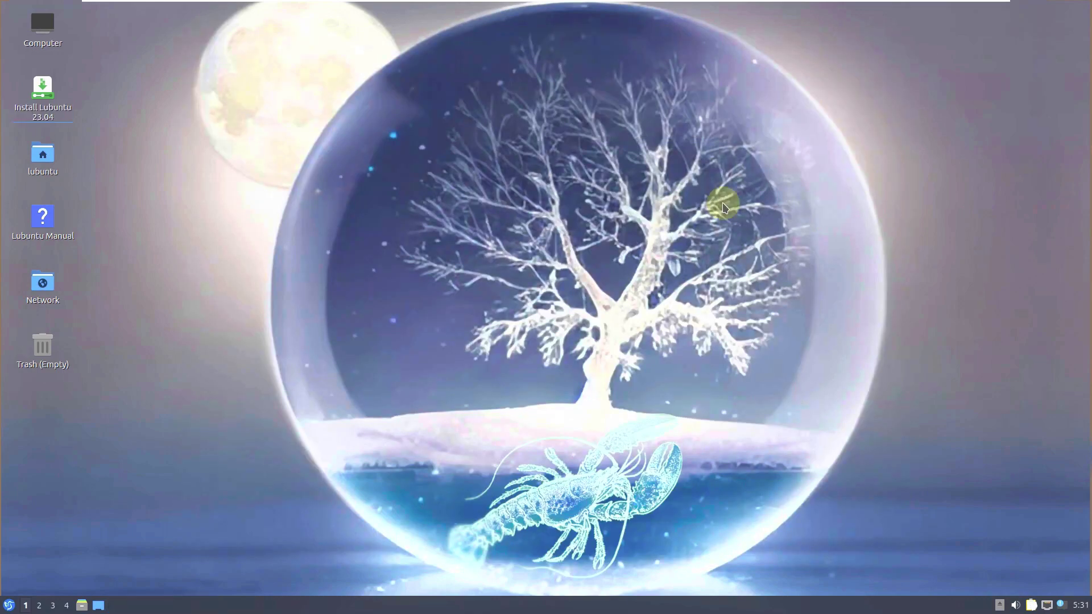
pyautogui.click(46, 99)
pyautogui.rightClick(45, 95)
pyautogui.click(62, 104)
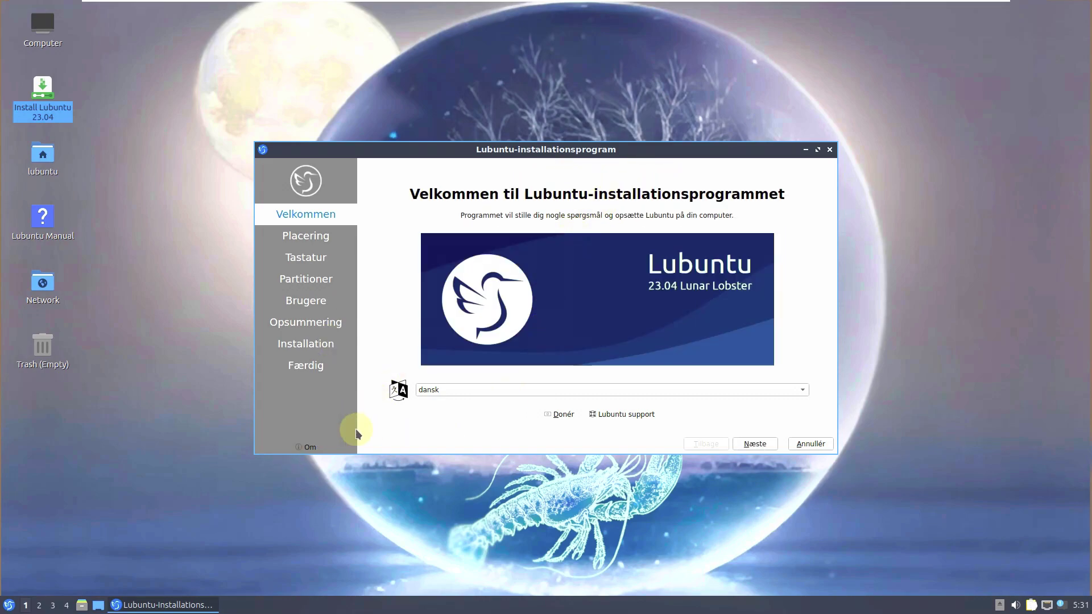
# - Switch the installer language from Danish to American English and view the About Calamares info
pyautogui.click(460, 390)
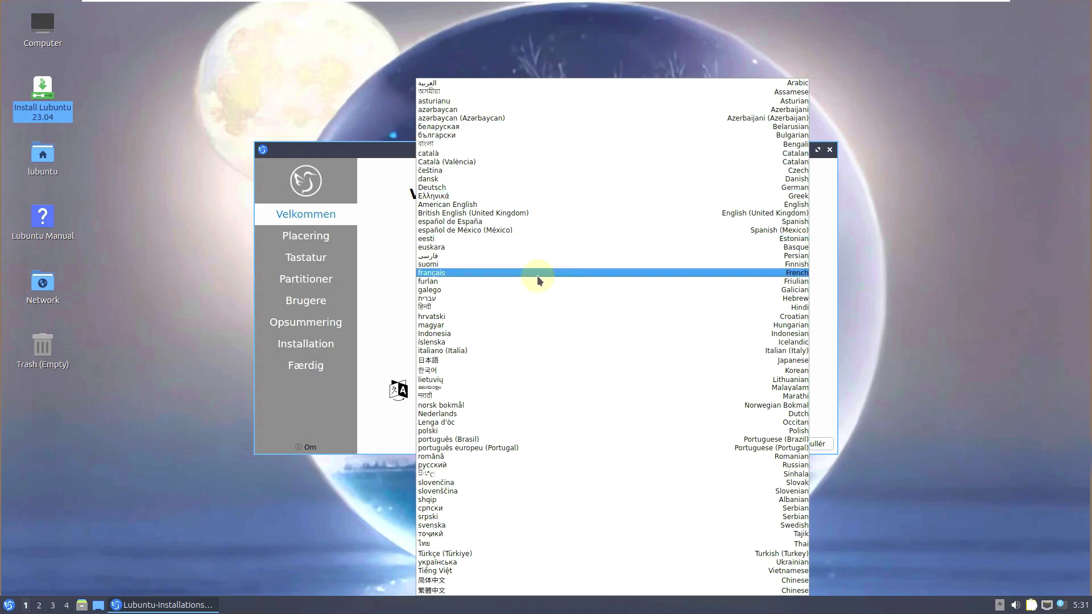
pyautogui.click(516, 204)
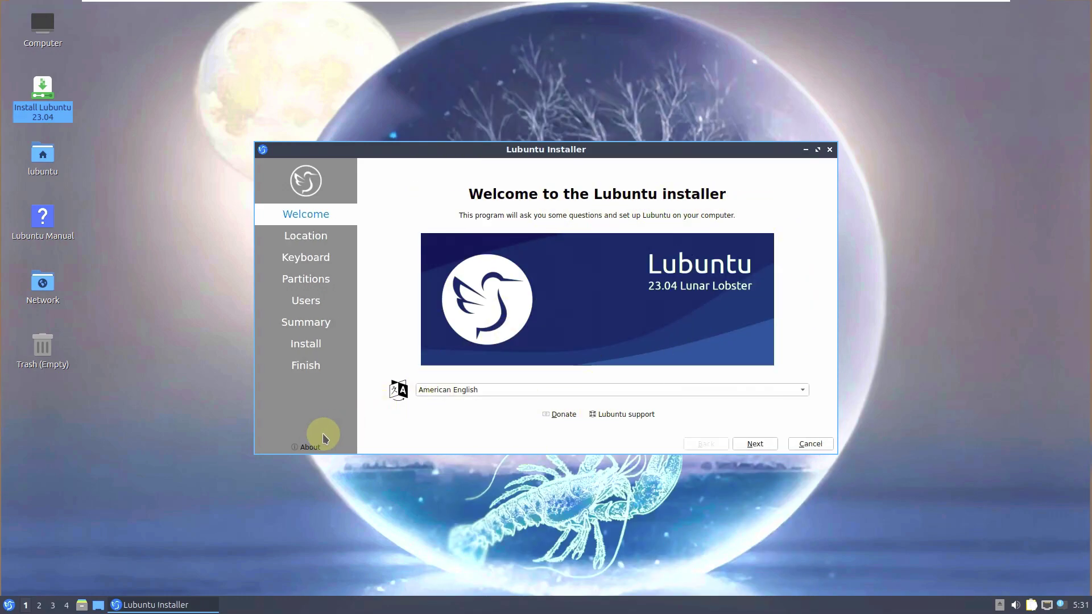
pyautogui.click(427, 393)
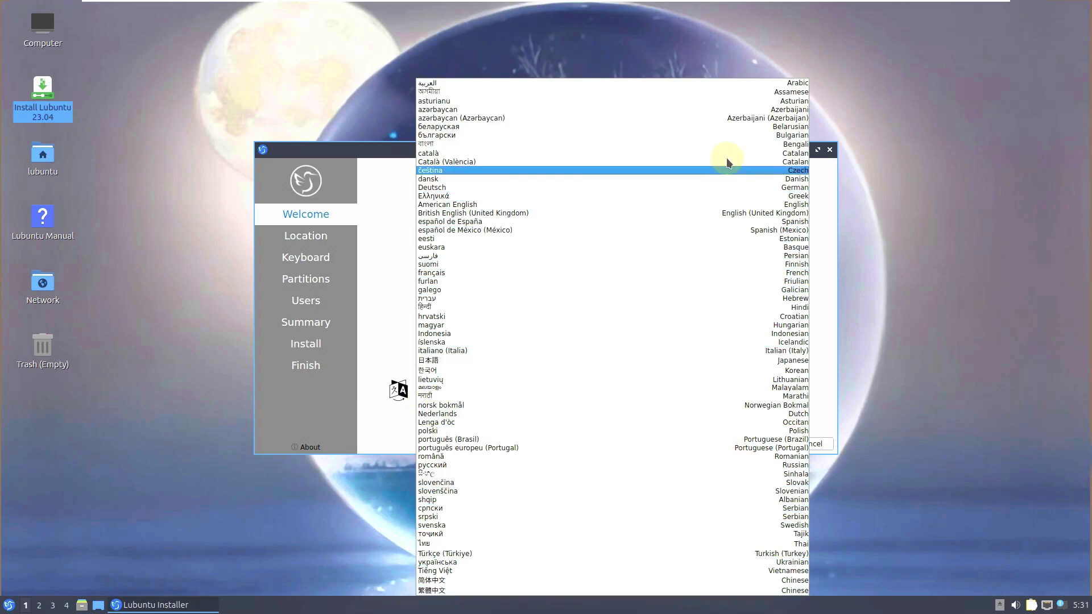
pyautogui.click(381, 333)
pyautogui.click(309, 447)
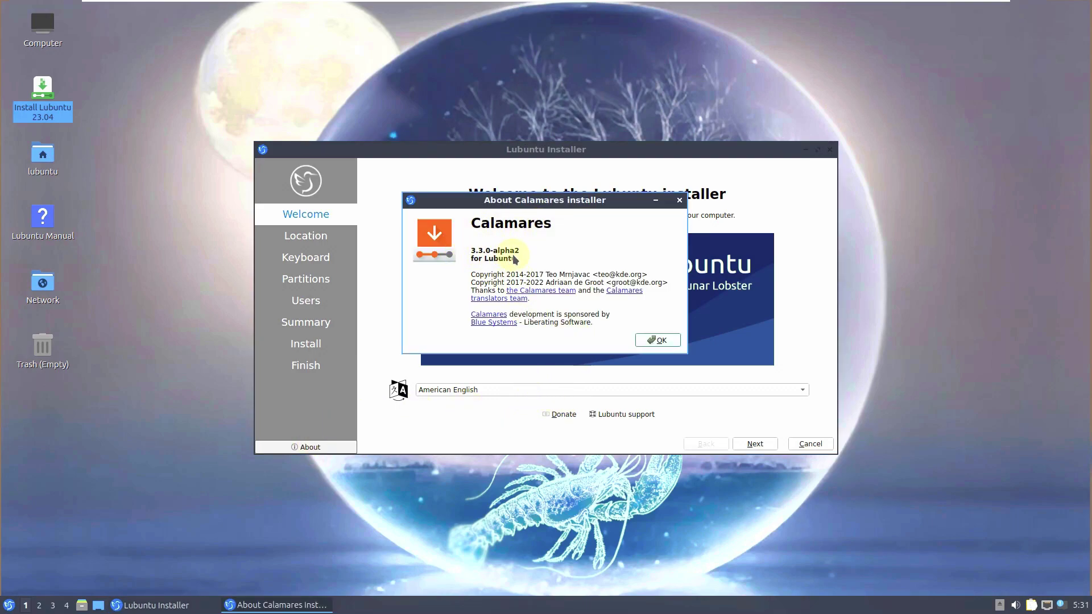
pyautogui.click(658, 341)
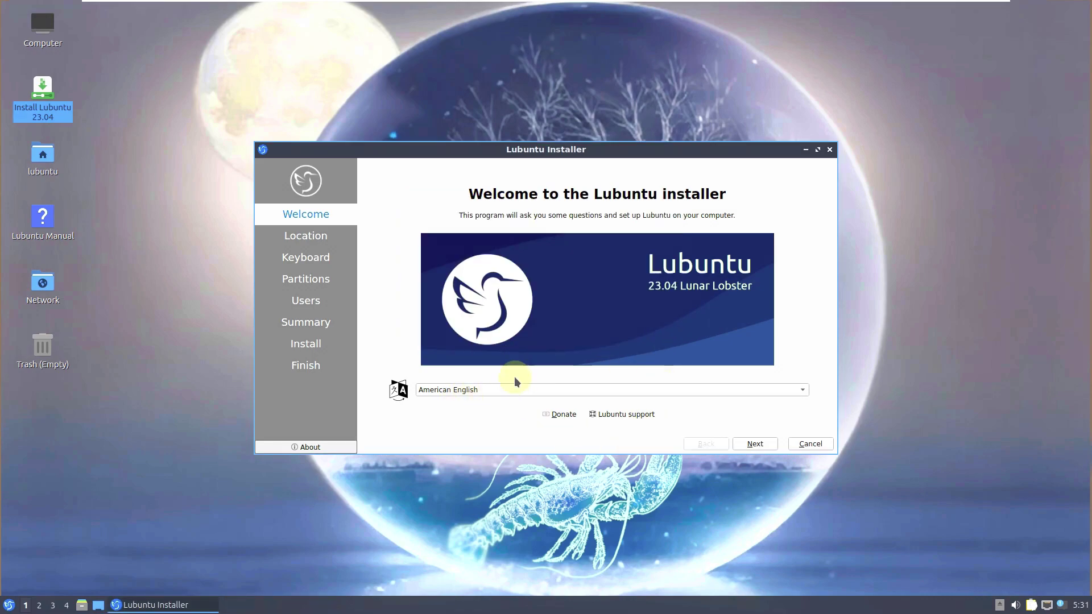
# - Pick Los Angeles on the map, giving region America and zone Los Angeles
pyautogui.click(766, 445)
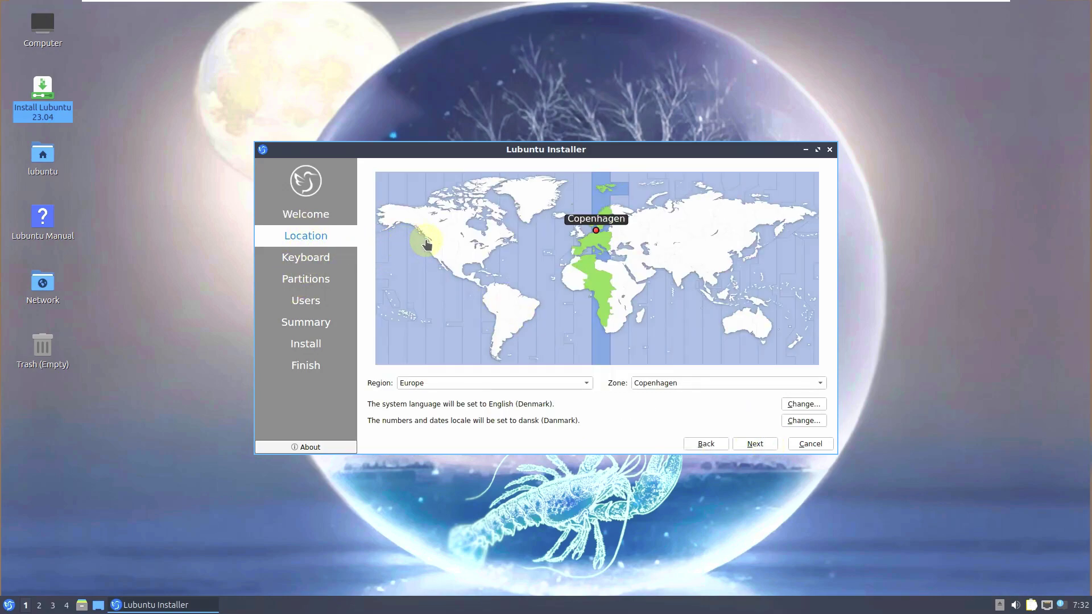
pyautogui.click(429, 250)
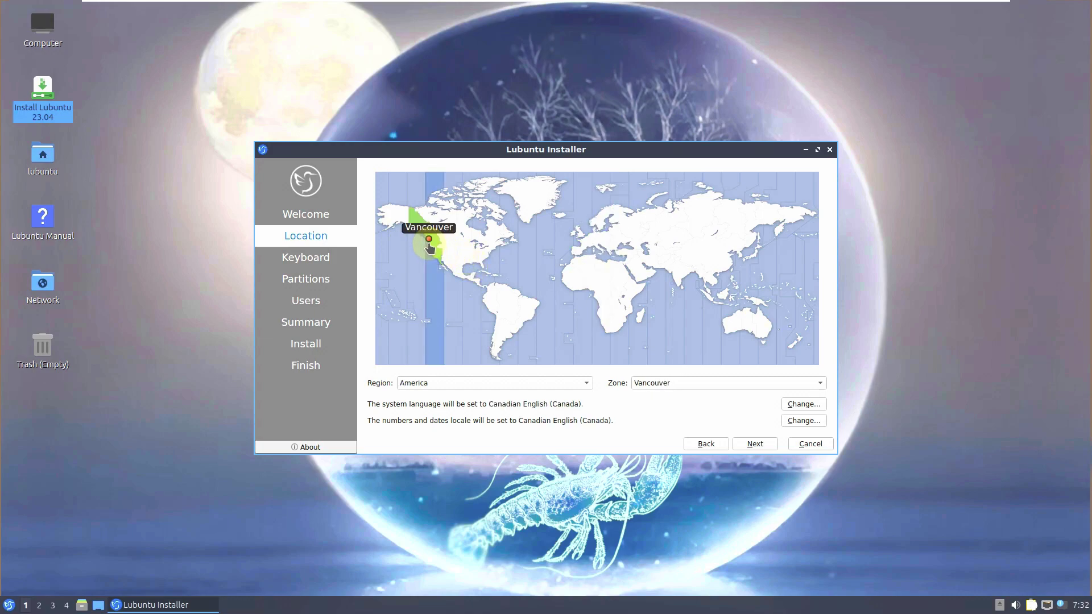
pyautogui.click(434, 257)
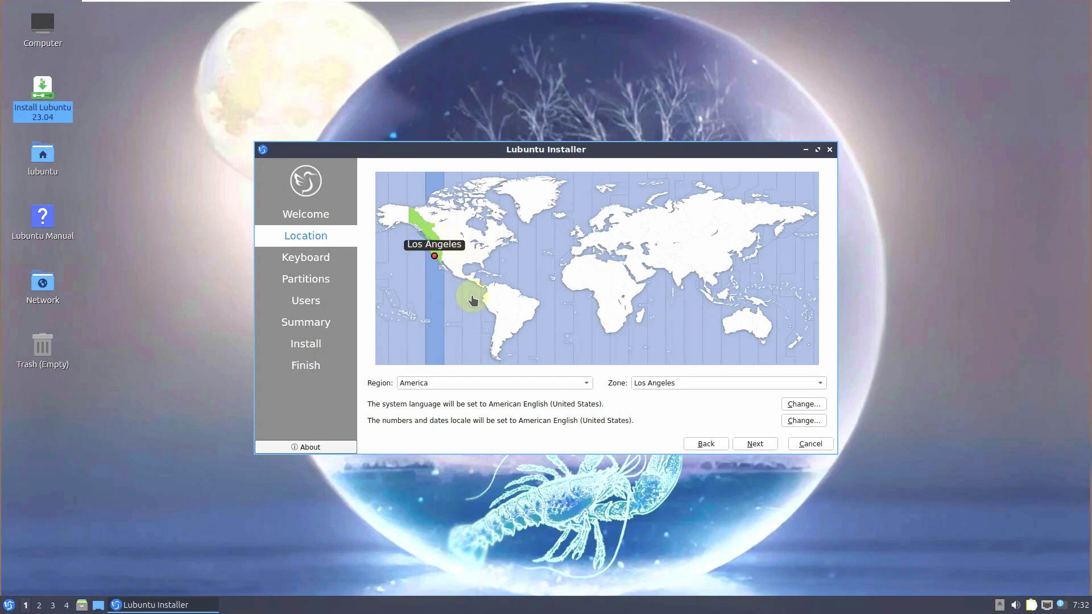
pyautogui.click(583, 389)
pyautogui.click(661, 405)
pyautogui.click(681, 388)
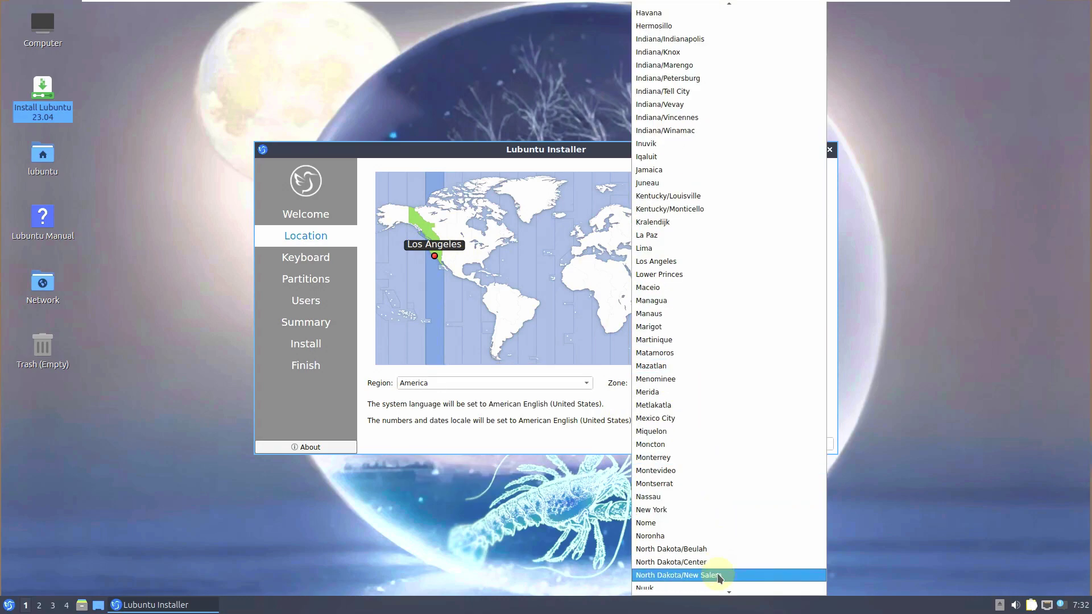
pyautogui.scroll(-6, 715, 576)
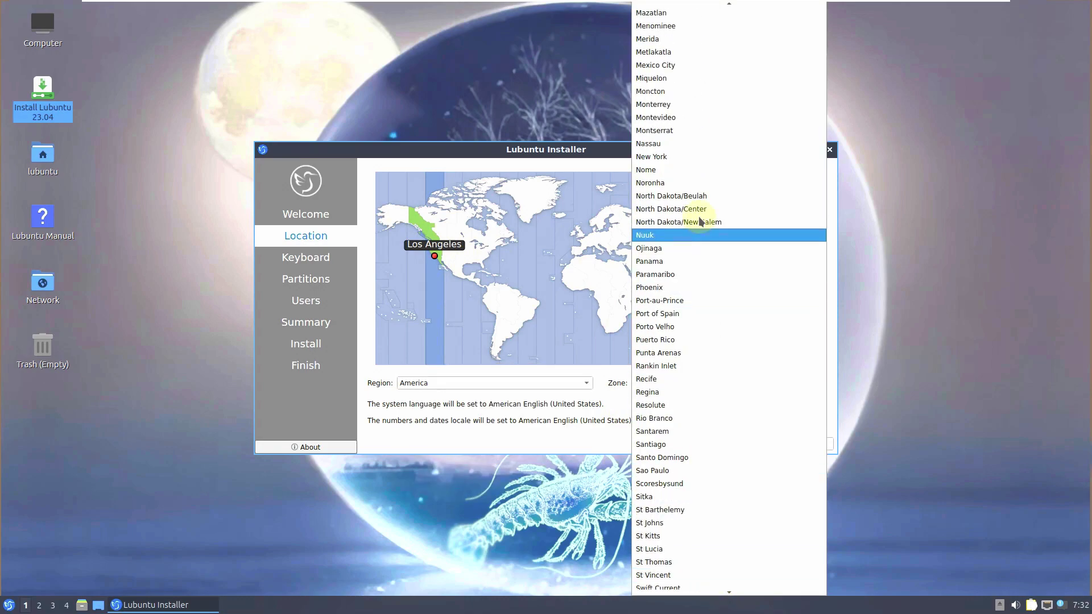
pyautogui.click(620, 418)
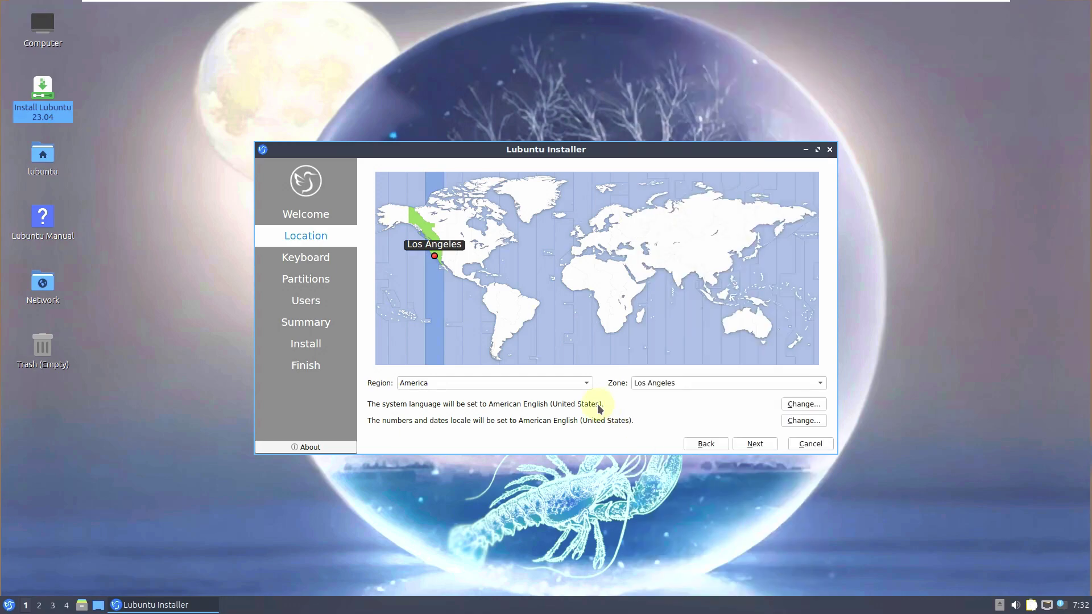
pyautogui.click(749, 446)
# - Choose Generic 105-key PC as the keyboard model and advance to the Partitions step
pyautogui.click(484, 304)
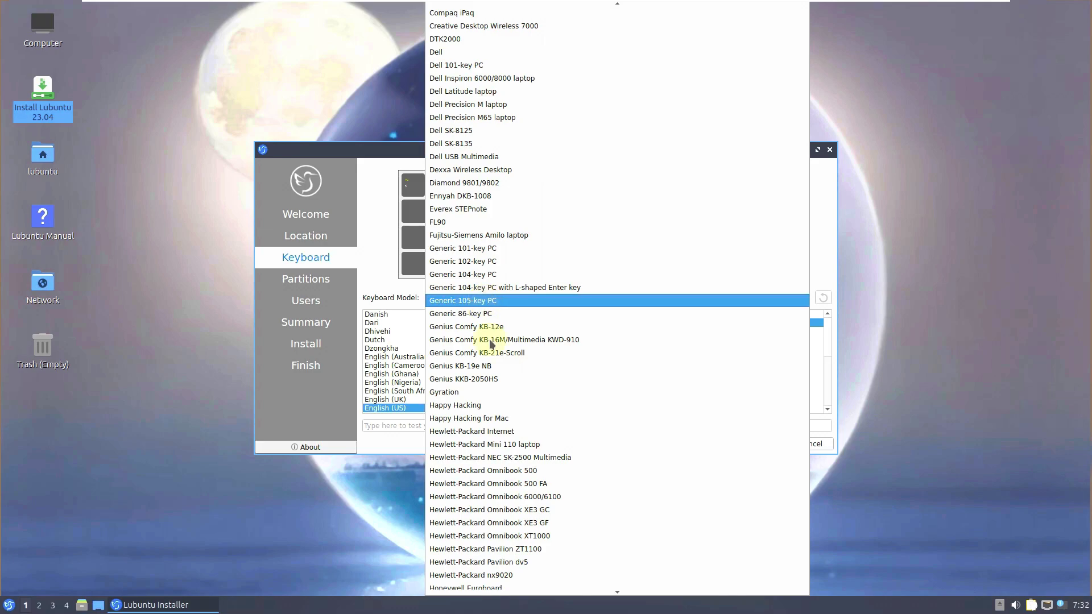
pyautogui.scroll(2, 529, 205)
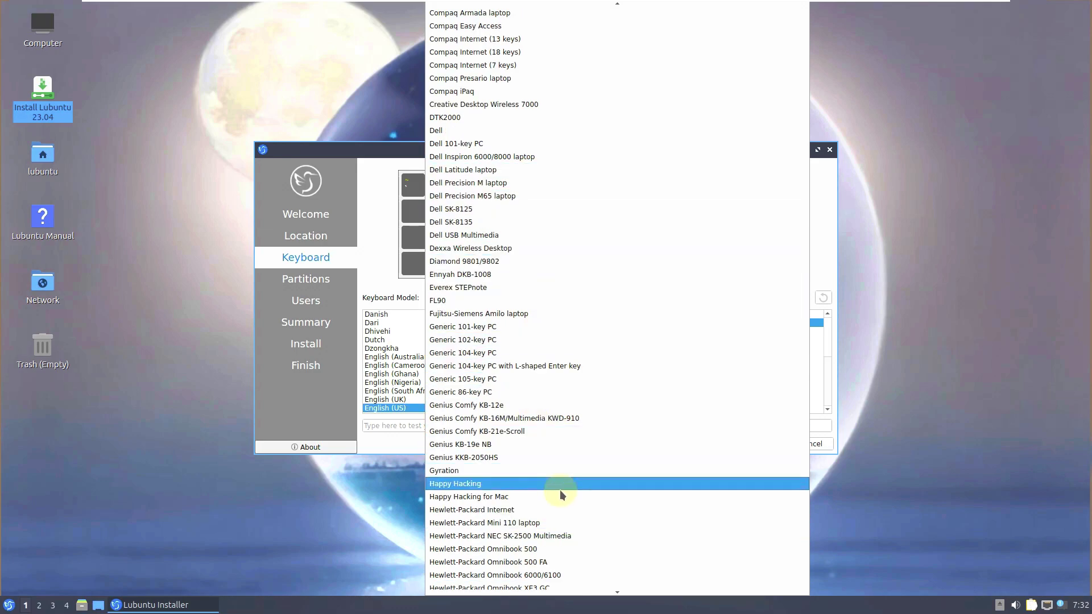
pyautogui.scroll(1, 535, 455)
pyautogui.click(381, 273)
pyautogui.click(502, 297)
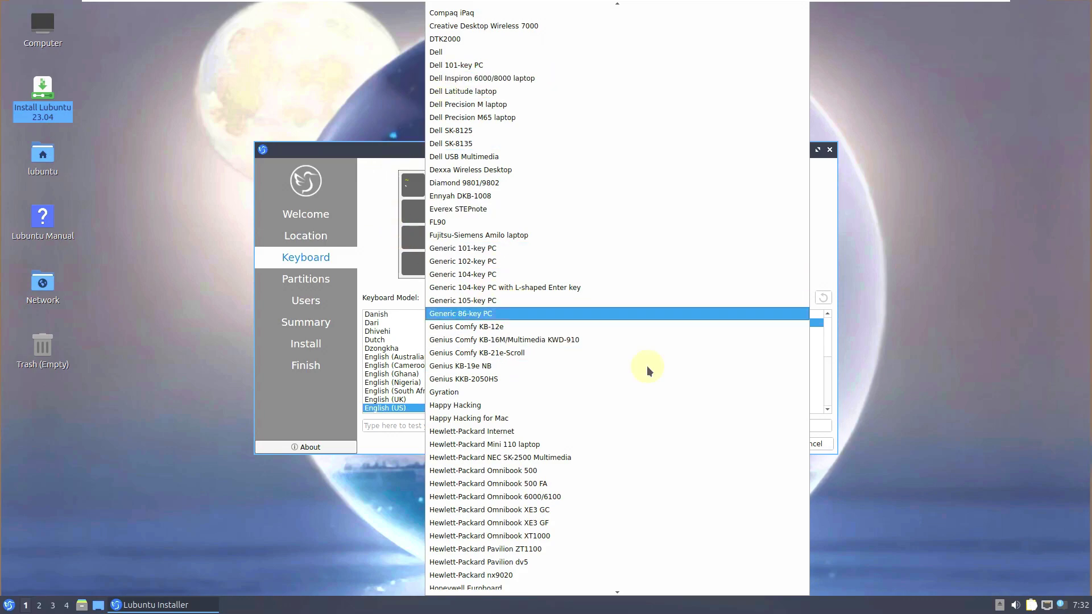
pyautogui.click(500, 300)
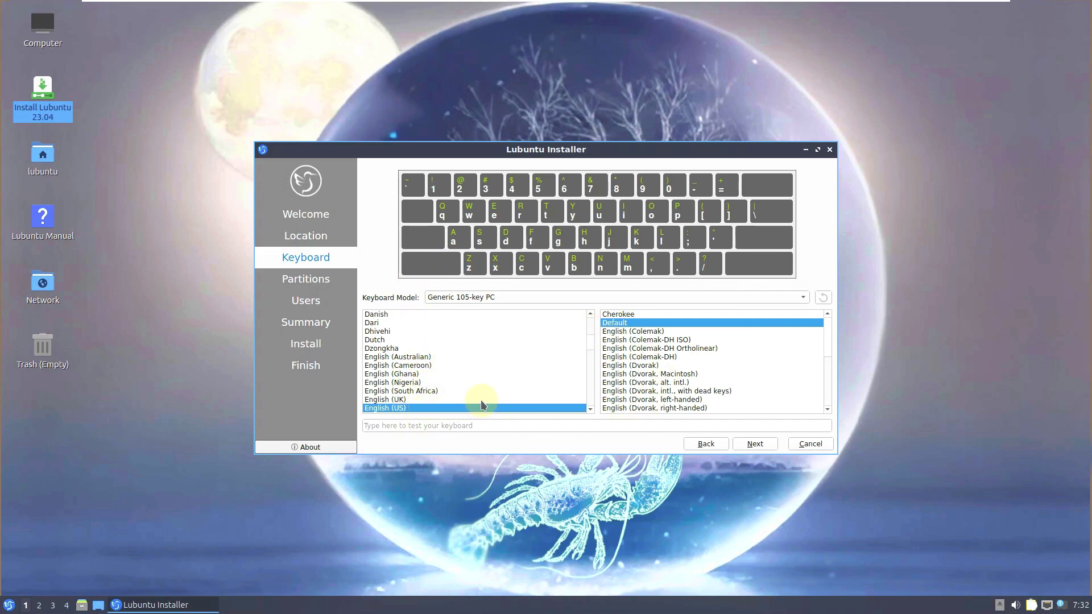
pyautogui.click(756, 446)
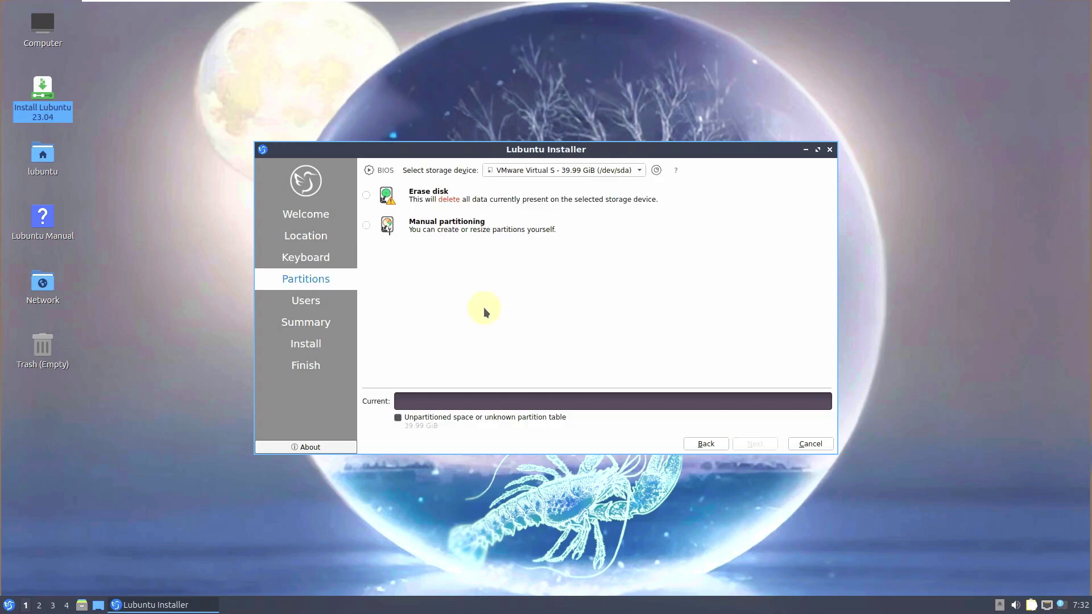
# - Select Erase disk for the 39.99 GiB disk, keeping swap set to Swap to file
pyautogui.click(592, 177)
pyautogui.click(618, 269)
pyautogui.click(366, 197)
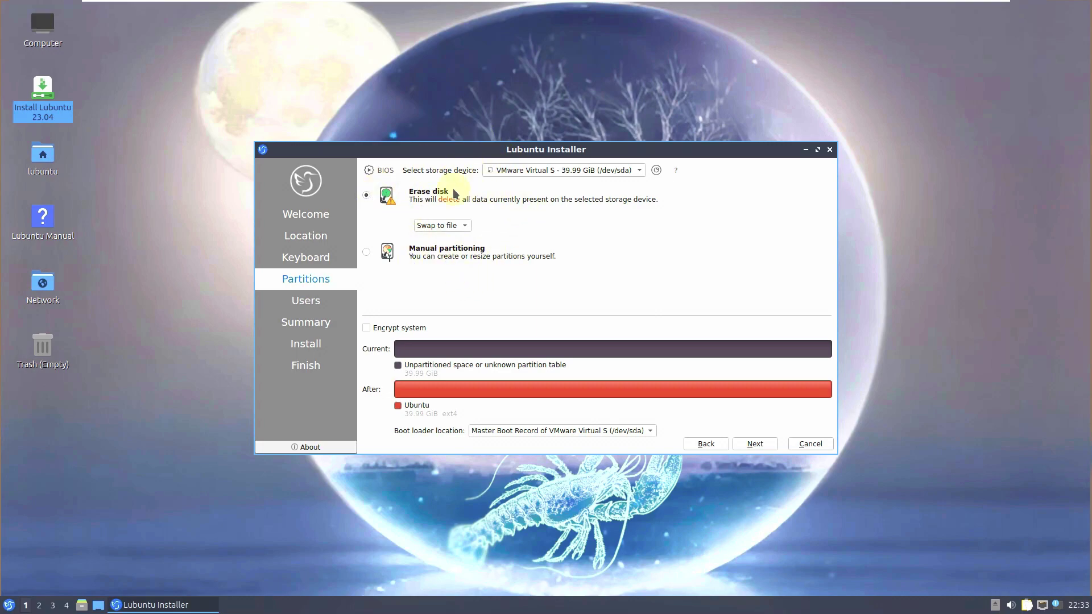
pyautogui.click(455, 228)
pyautogui.click(452, 249)
# - Compare Manual partitioning against Erase disk by toggling between the two options
pyautogui.click(366, 252)
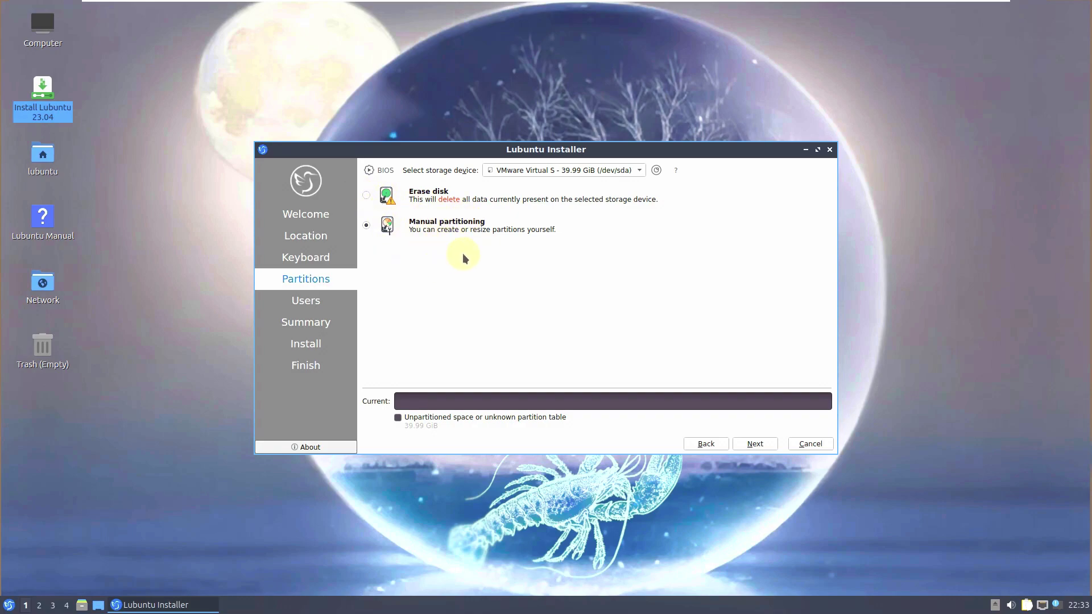
pyautogui.click(366, 195)
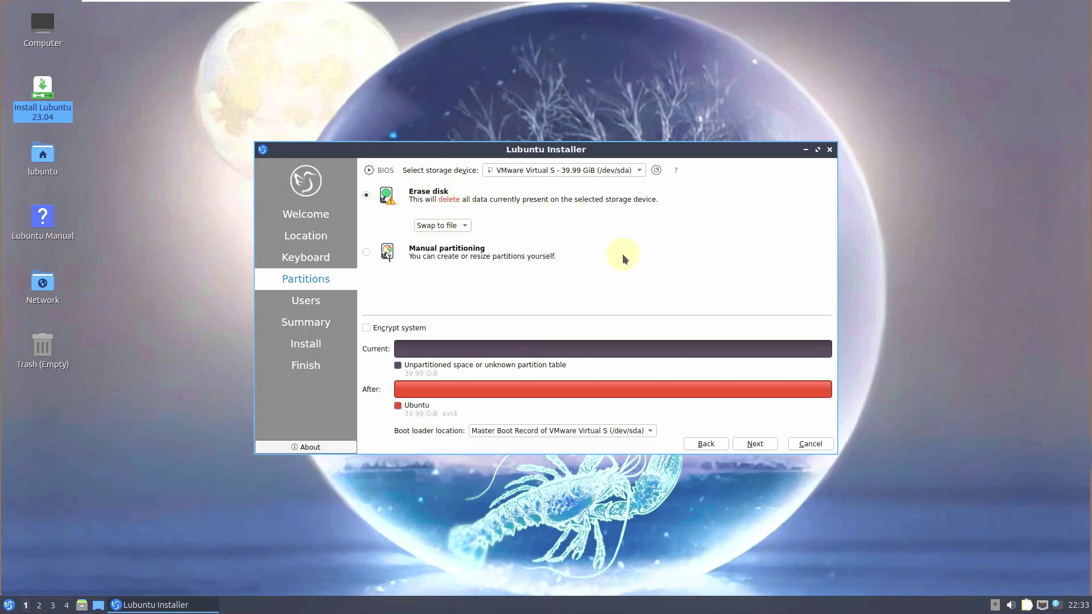
pyautogui.click(622, 254)
# - Reselect Erase disk, then move, maximize and close the frozen blank Partitioning window
pyautogui.click(366, 195)
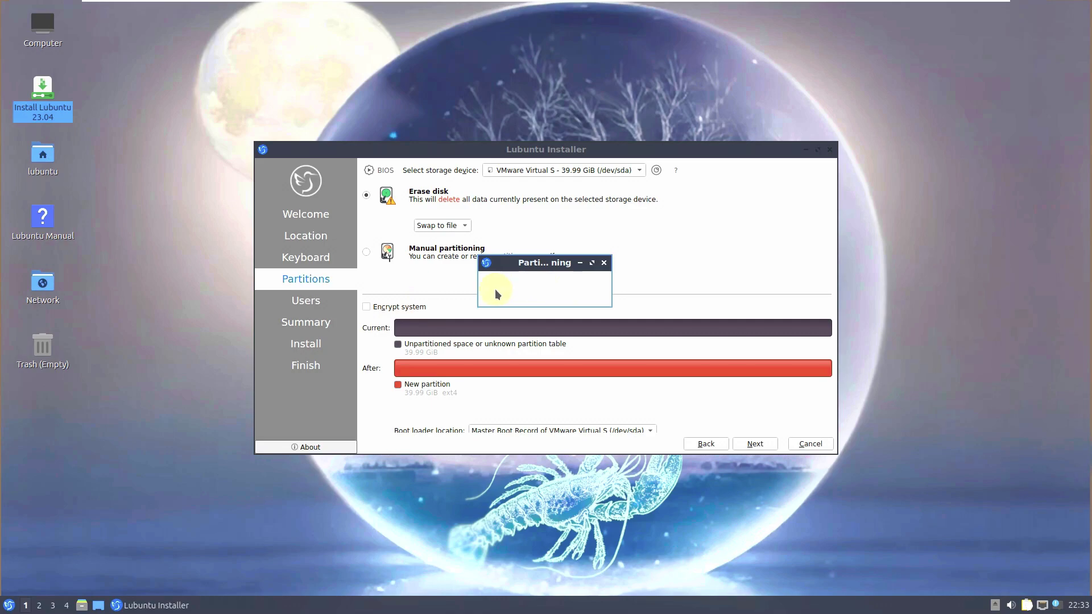
pyautogui.moveTo(502, 266); pyautogui.dragTo(580, 227)
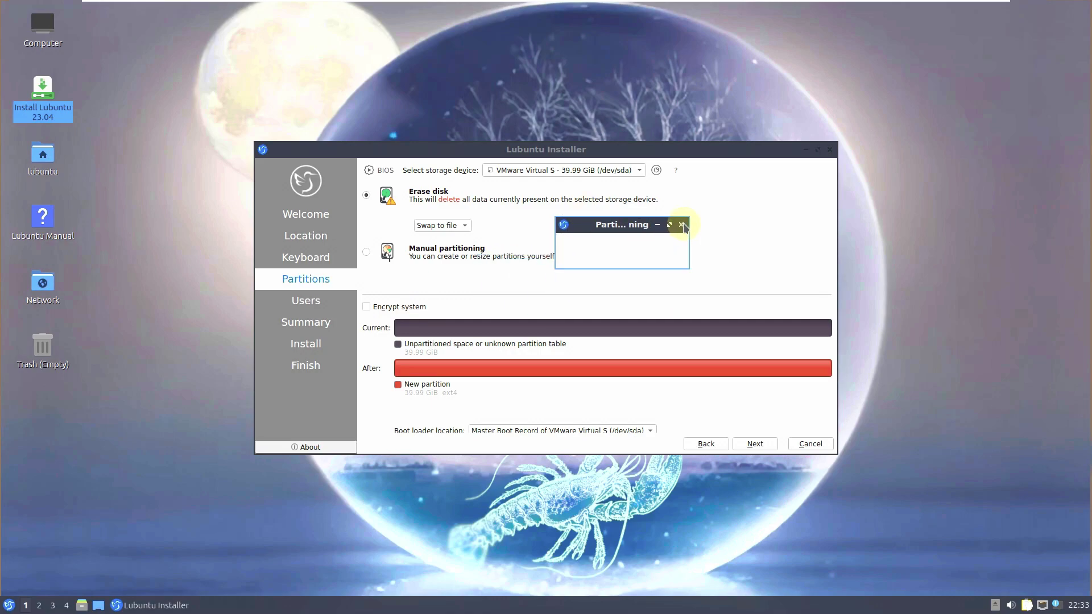
pyautogui.click(669, 225)
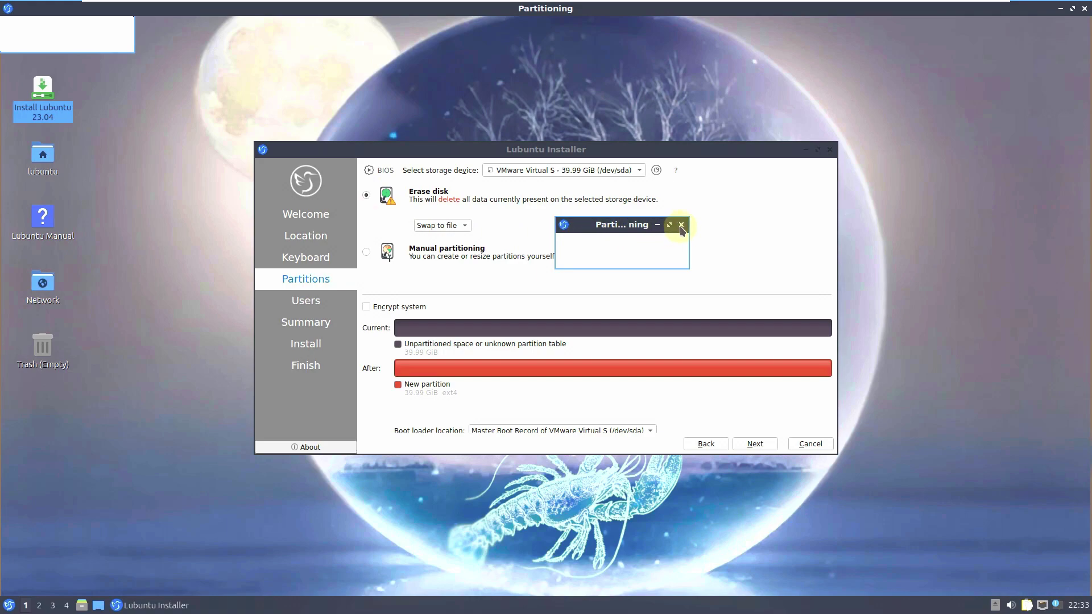
pyautogui.click(681, 225)
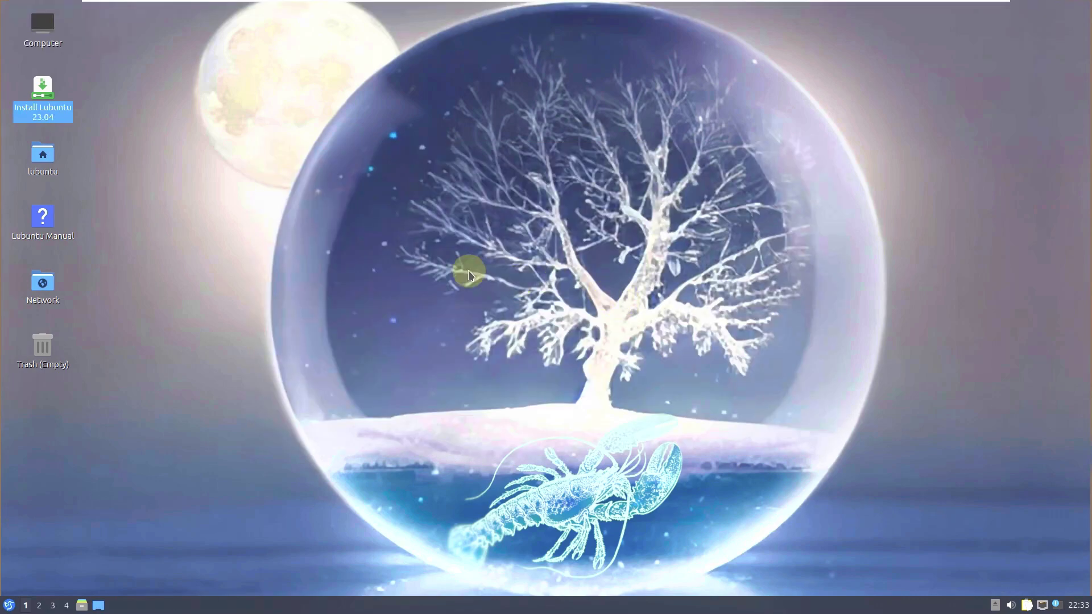
# - Relaunch Install Lubuntu 23.04 from the desktop icon with American English as the language
pyautogui.click(205, 209)
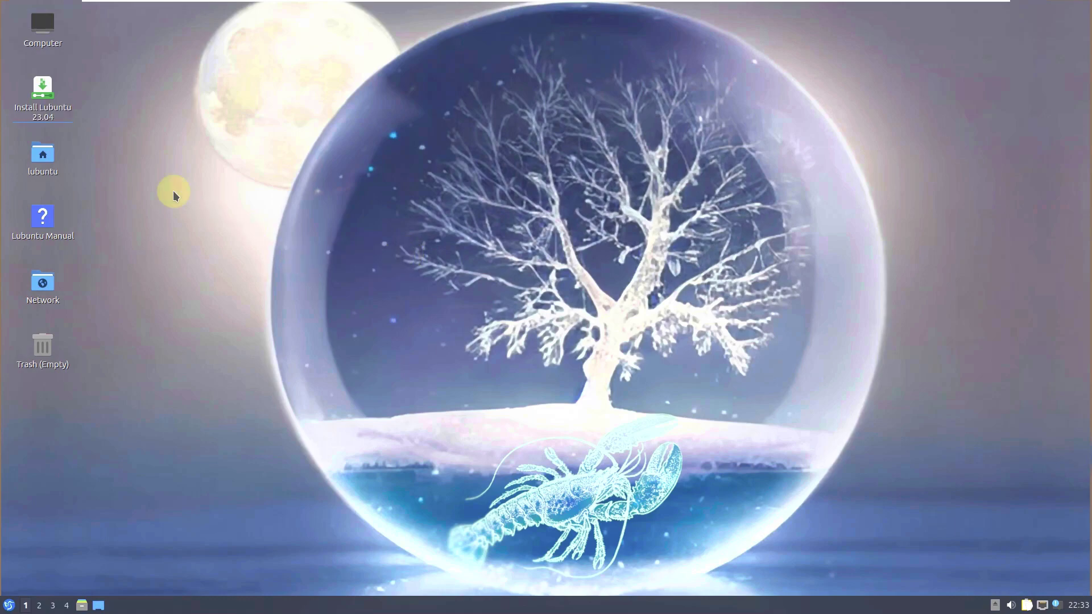
pyautogui.rightClick(69, 112)
pyautogui.click(81, 120)
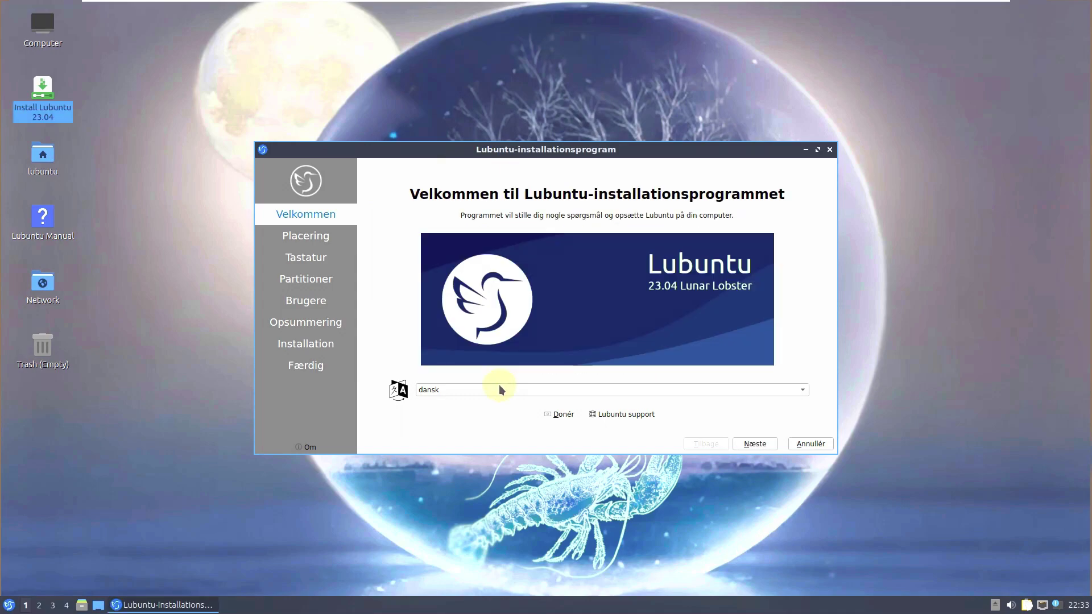
pyautogui.click(499, 388)
pyautogui.click(465, 204)
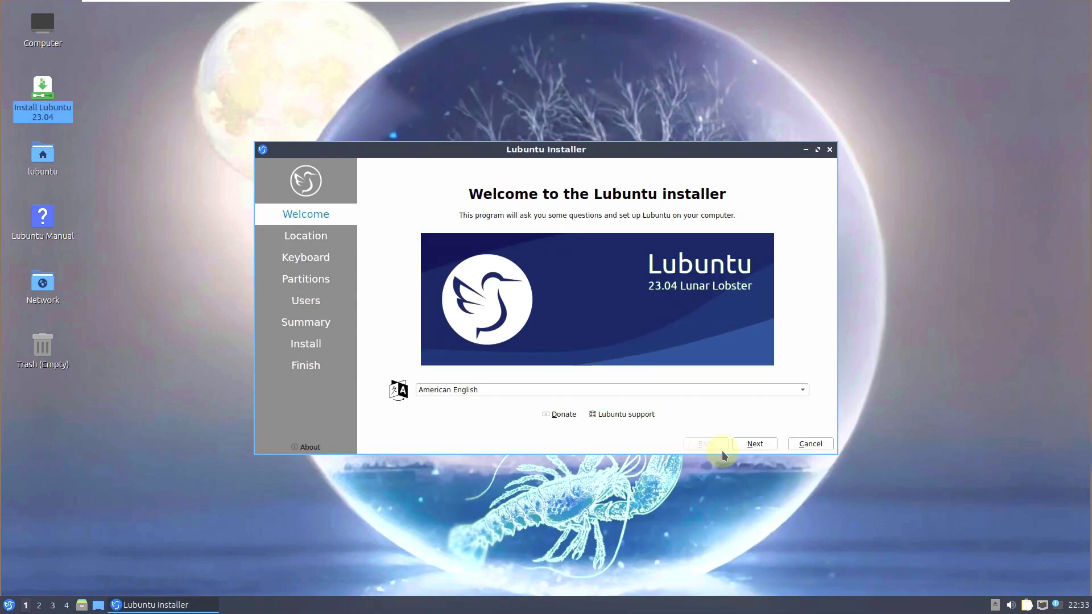
pyautogui.click(751, 443)
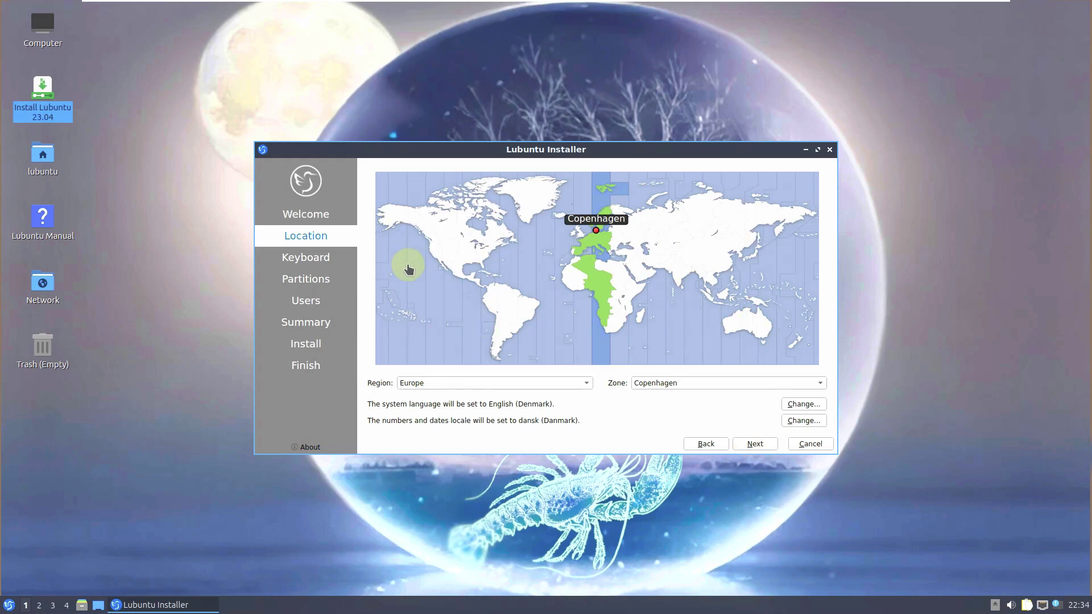
# - Set the time zone to Los Angeles on the map and reach the Keyboard step
pyautogui.click(428, 250)
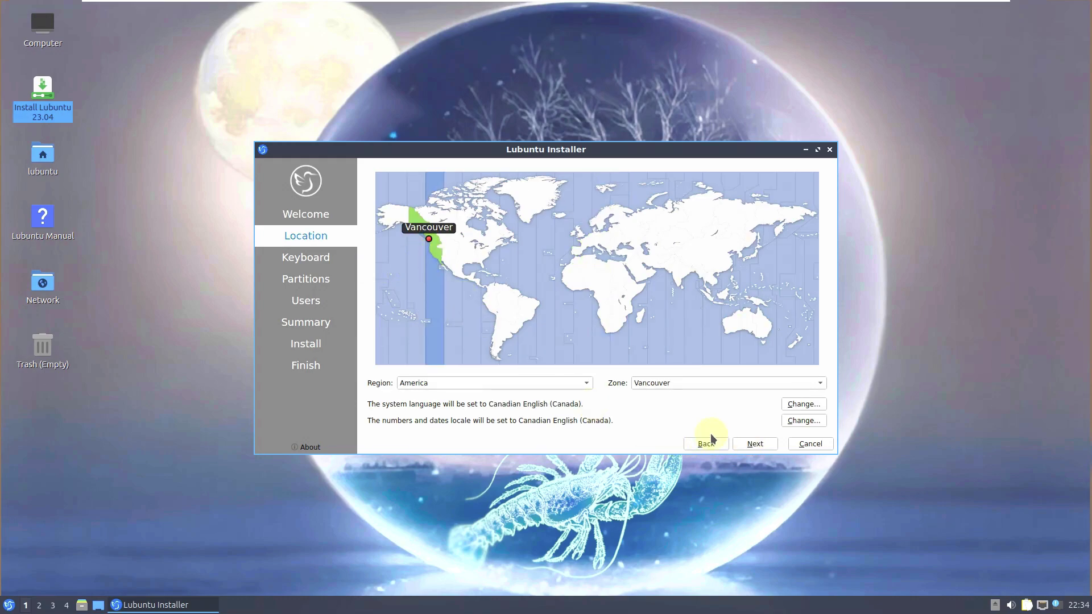
pyautogui.click(434, 248)
pyautogui.click(430, 259)
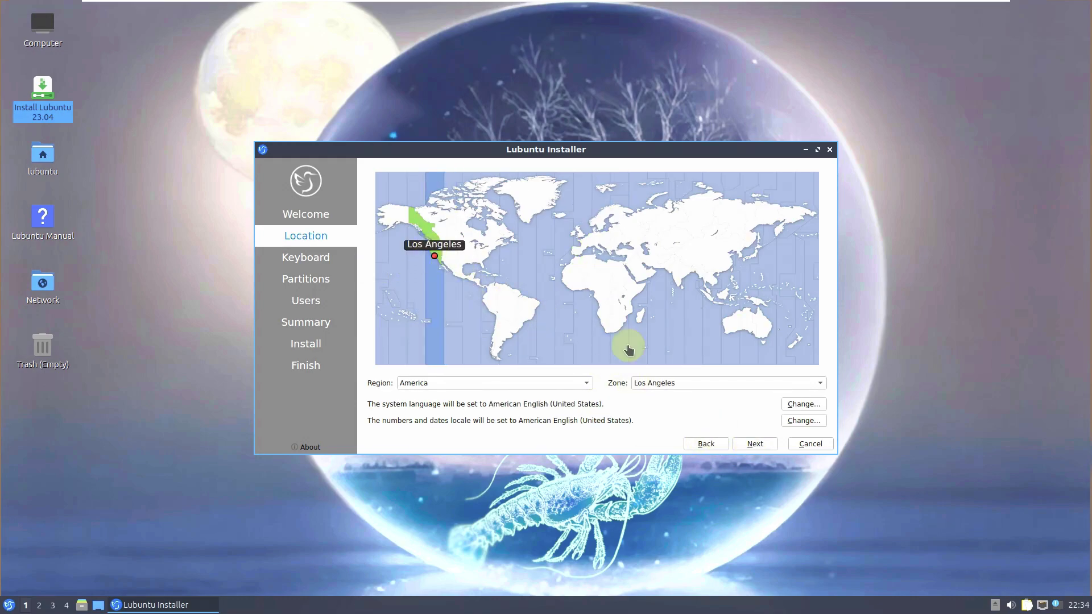
pyautogui.click(746, 447)
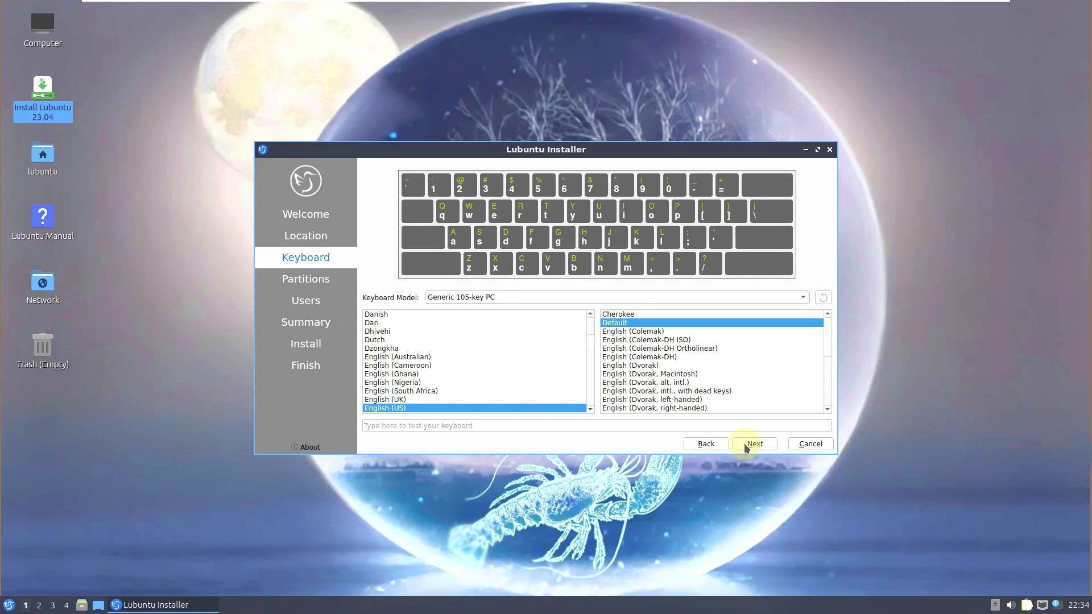
# - On the Partitions step, keep the boot loader location on the Master Boot Record
pyautogui.click(747, 447)
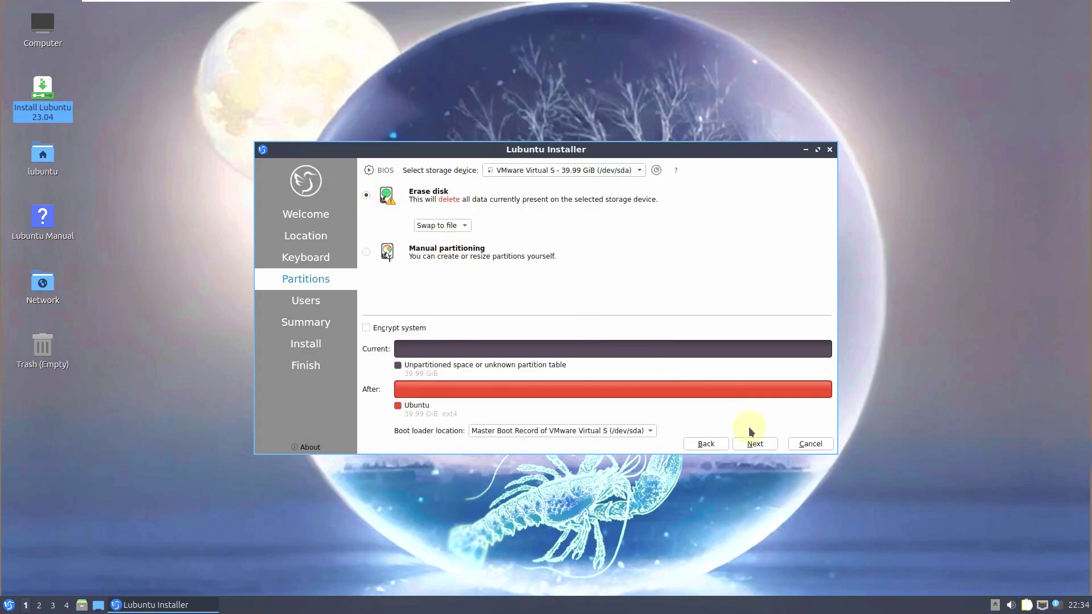
pyautogui.click(555, 431)
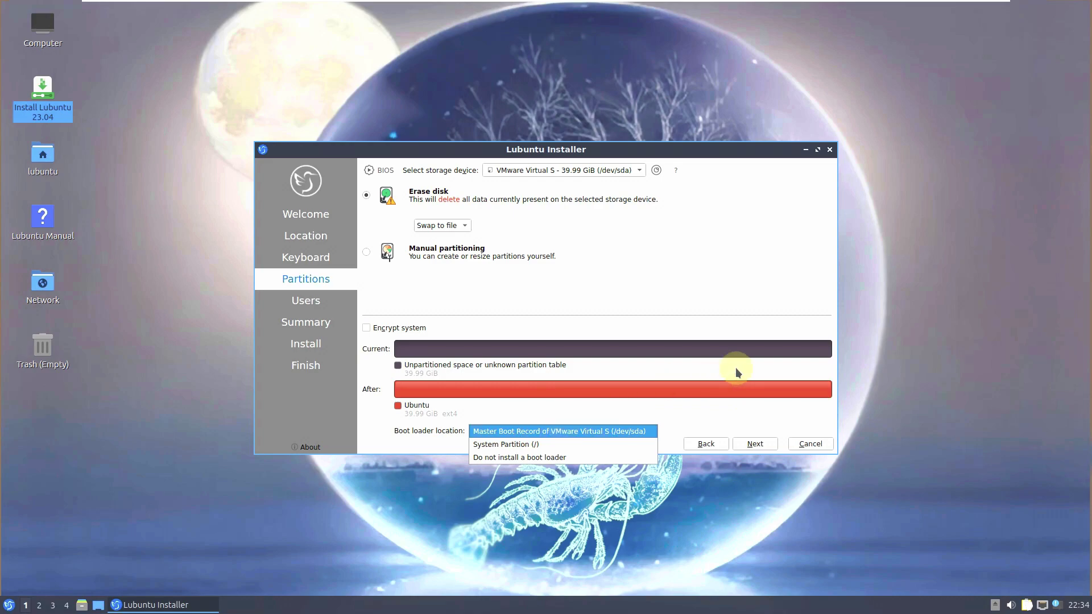
pyautogui.click(552, 290)
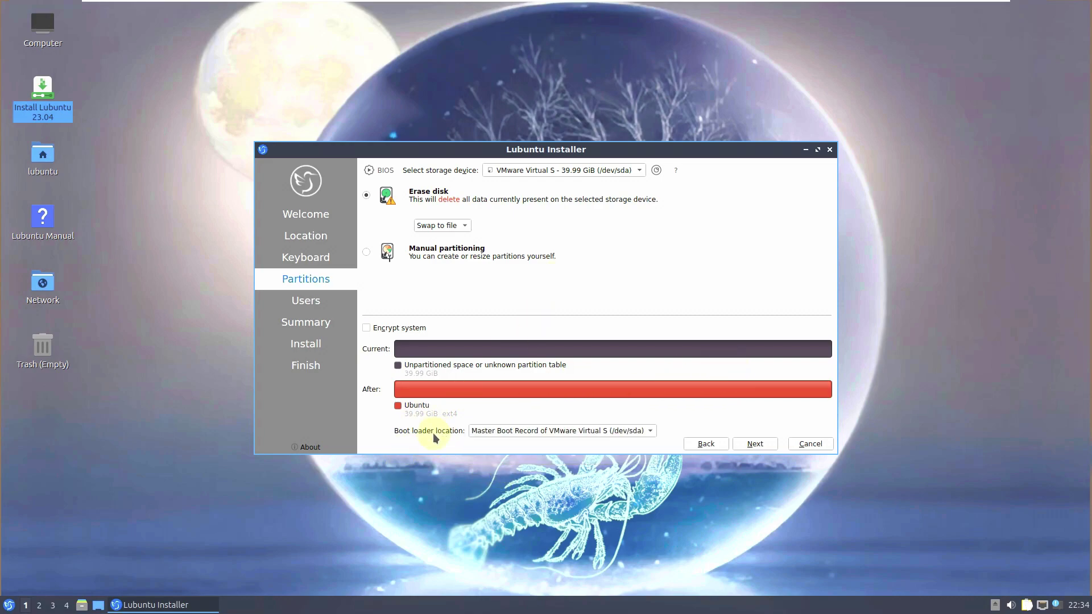
pyautogui.click(511, 432)
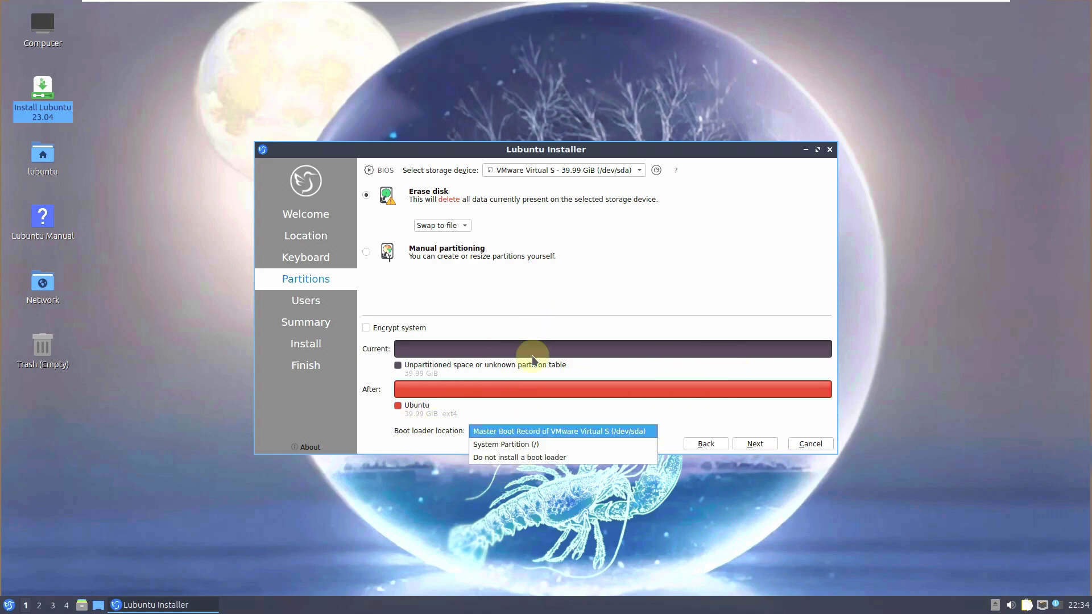
pyautogui.click(599, 275)
pyautogui.click(492, 432)
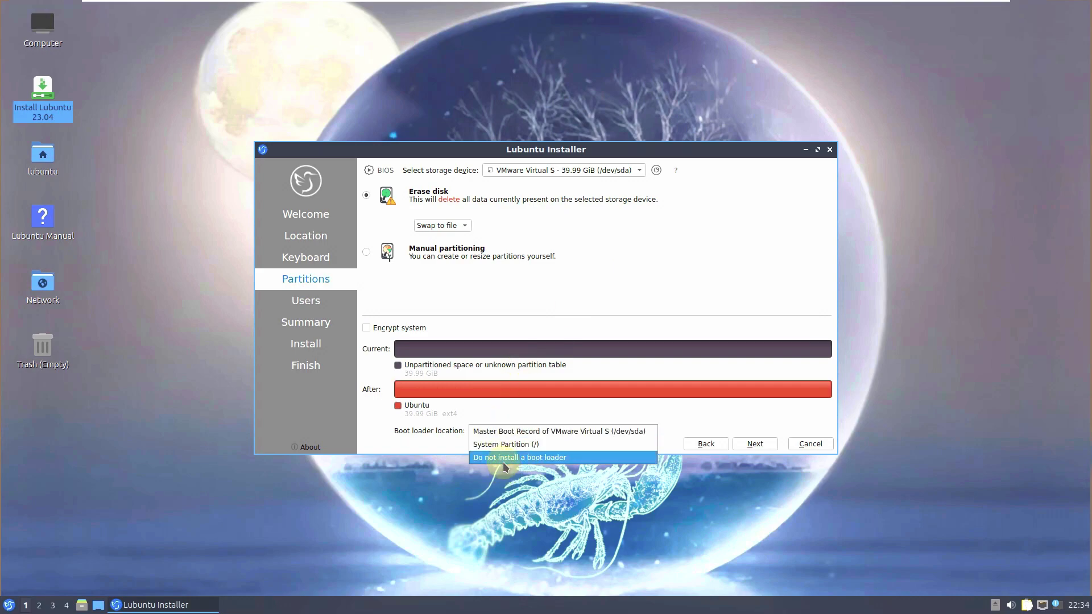
pyautogui.click(507, 428)
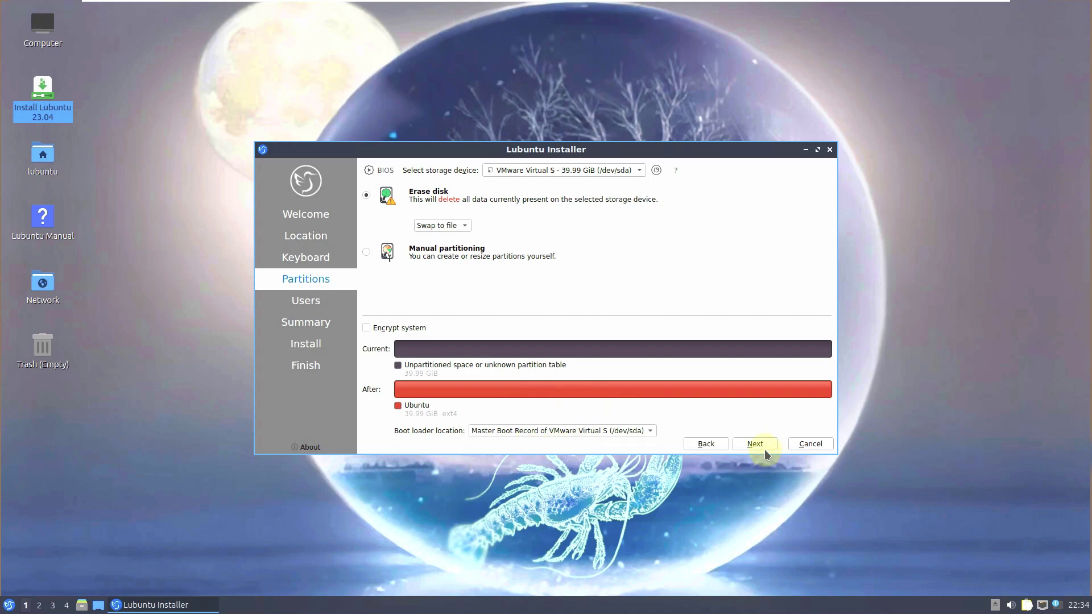
# - Leave Encrypt system unticked after trying it, and continue to the Users step
pyautogui.click(389, 328)
pyautogui.click(477, 328)
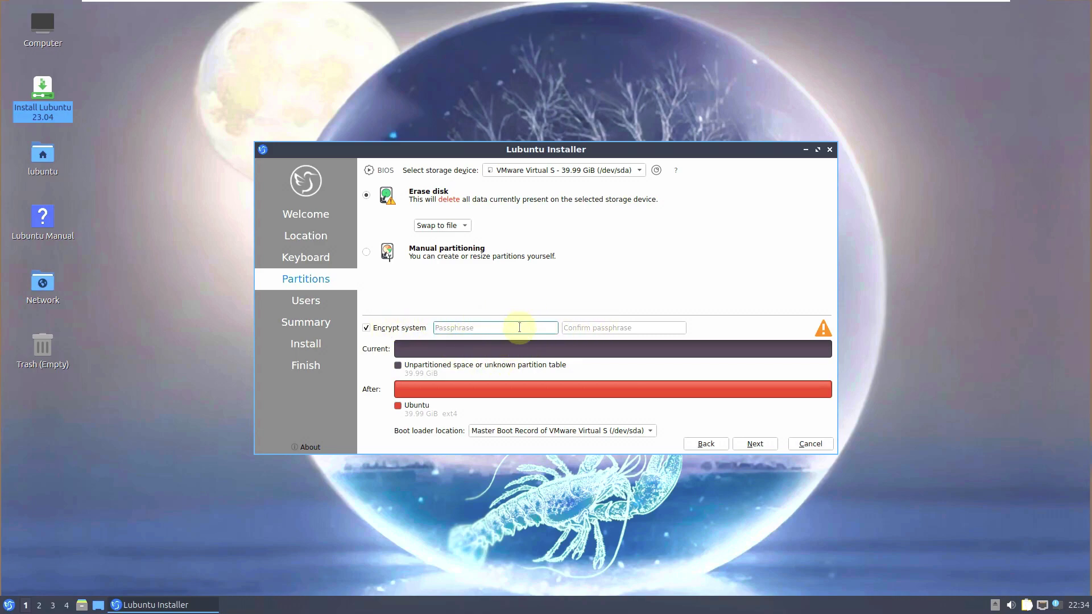
pyautogui.click(412, 329)
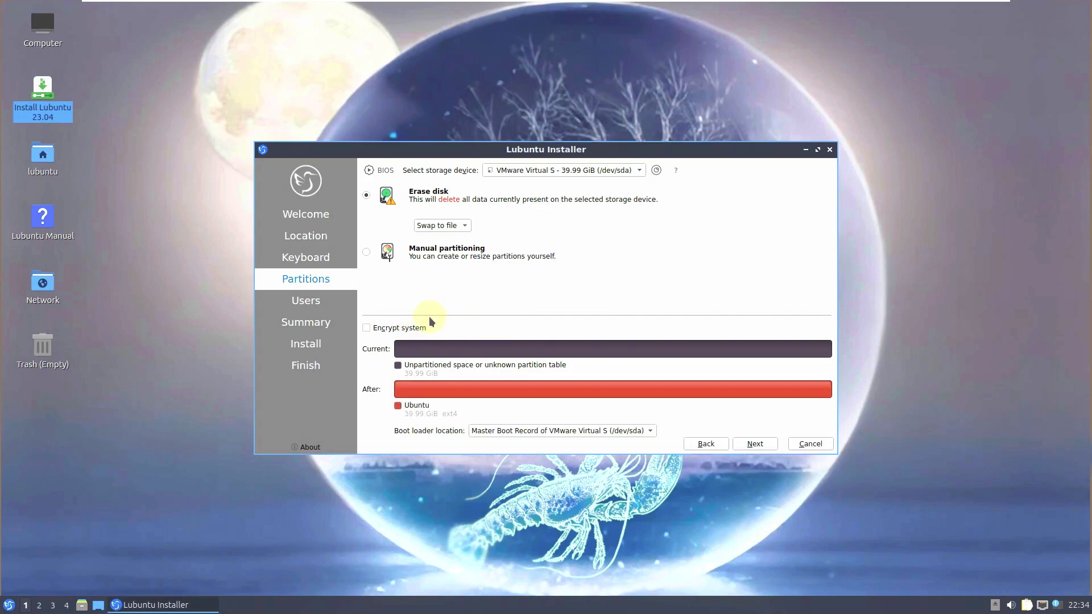
pyautogui.click(755, 444)
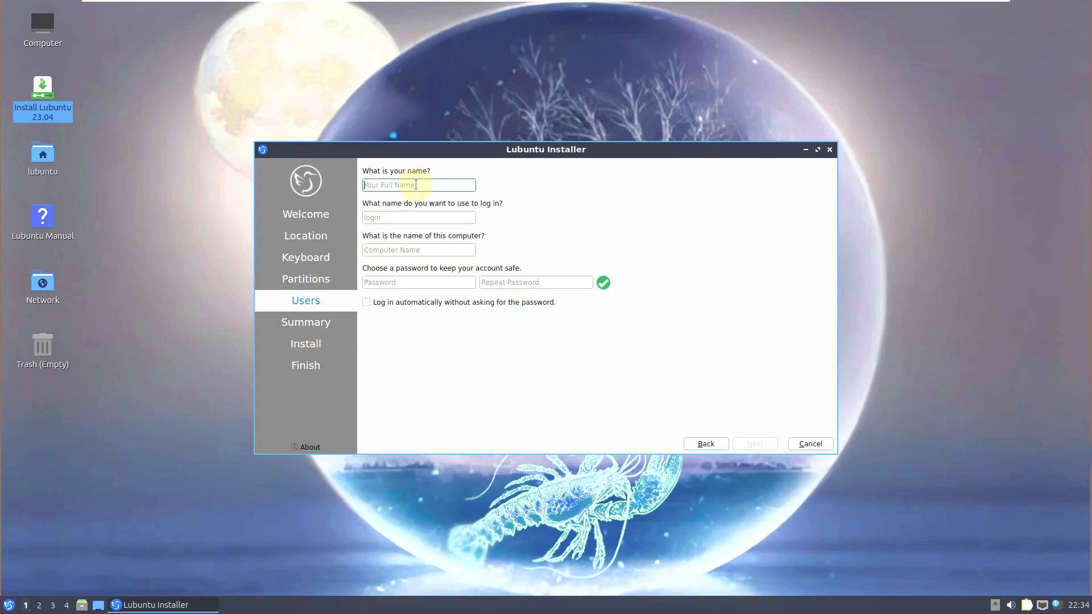
# - Enter 'runboxing' as the name and strip the auto-added suffix from the computer name
pyautogui.write('runboxing')
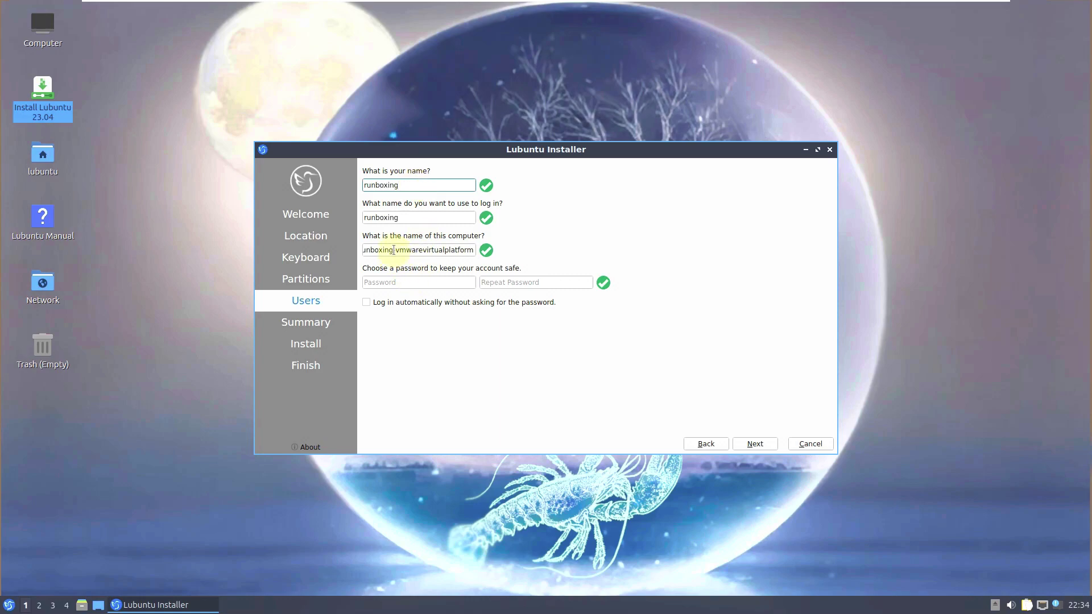
pyautogui.moveTo(392, 250); pyautogui.dragTo(489, 250)
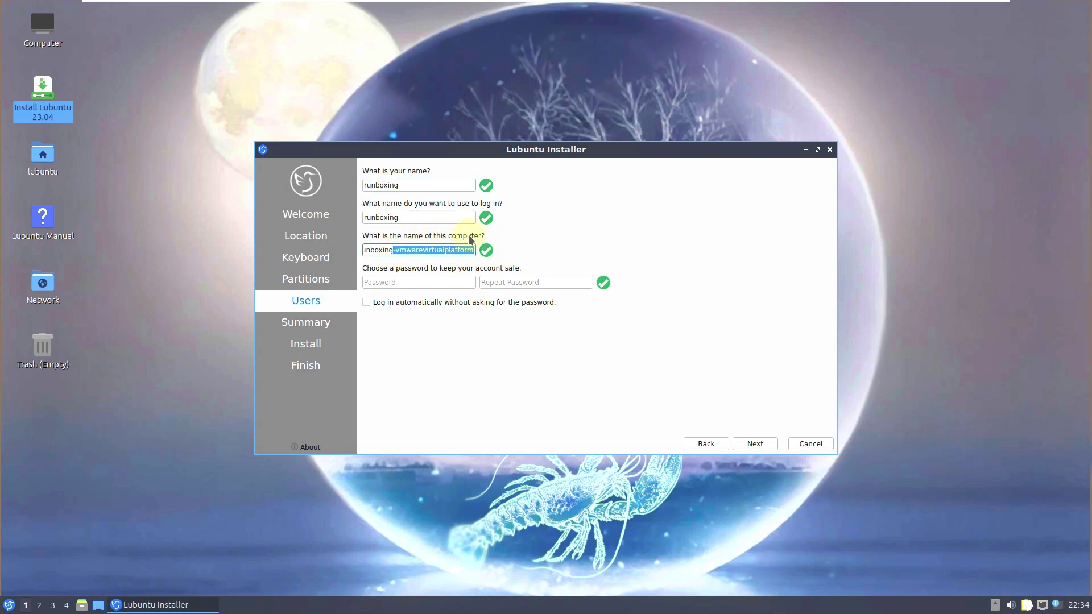
pyautogui.press('BackSpace')
pyautogui.moveTo(415, 251); pyautogui.dragTo(362, 250)
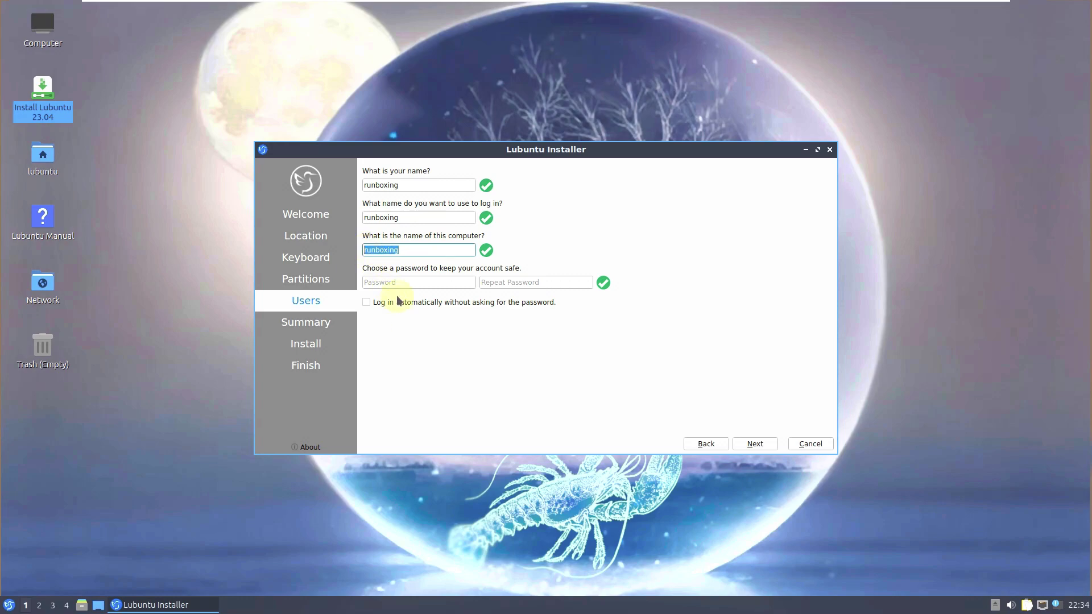
# - Enter the account password and repeat it in the confirmation field
pyautogui.click(429, 283)
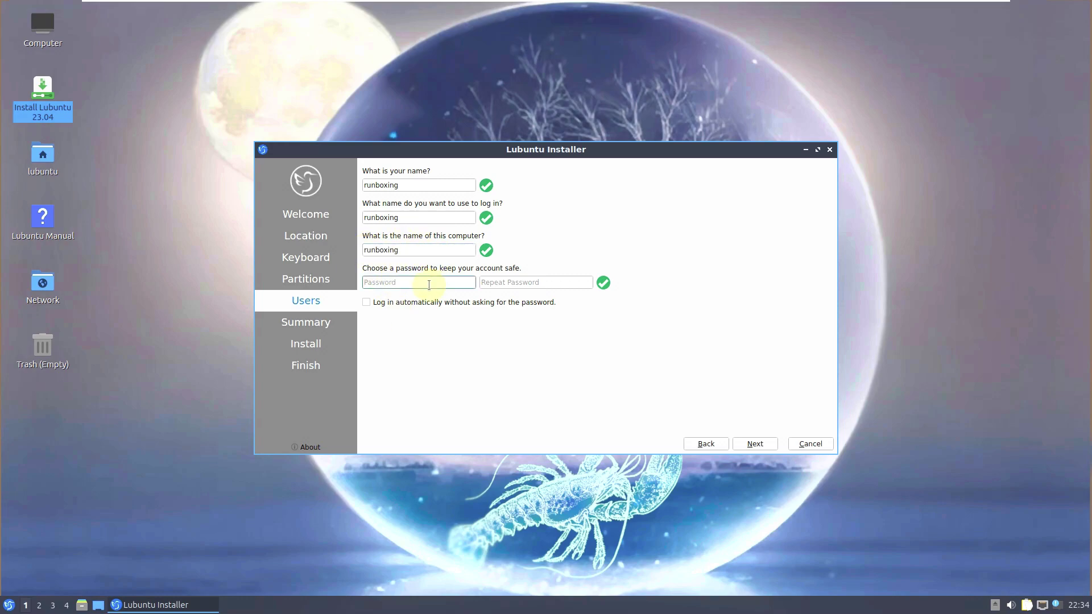
pyautogui.write('*****')
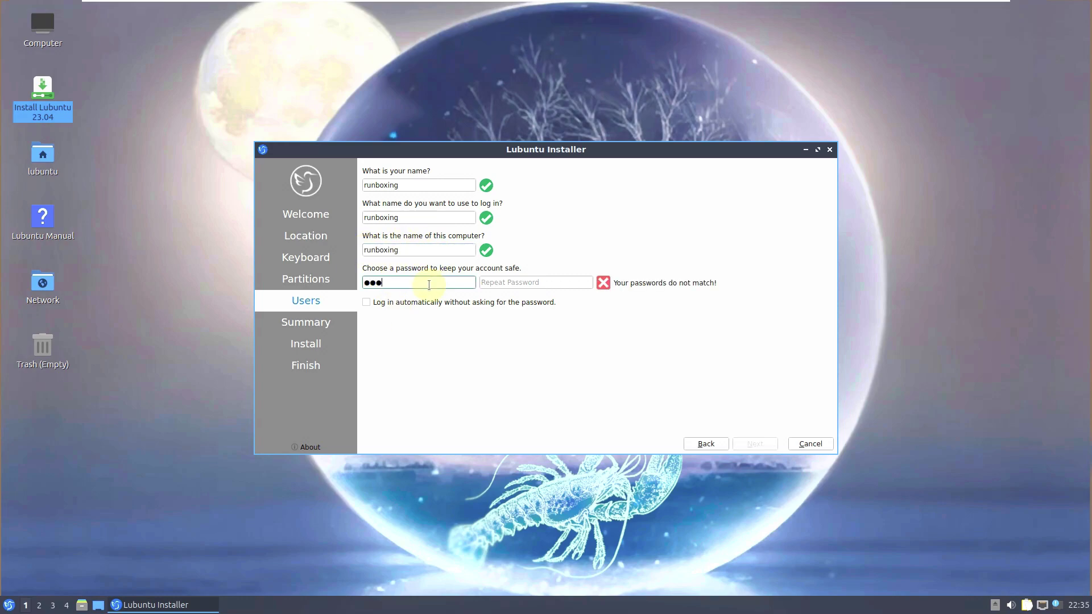
pyautogui.click(489, 281)
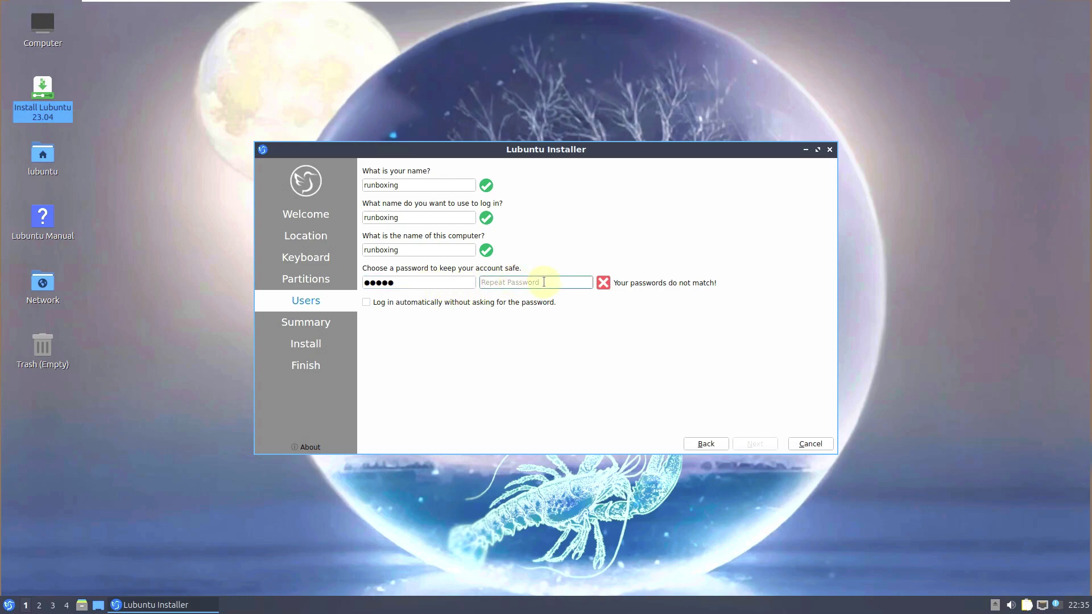
pyautogui.write('*****')
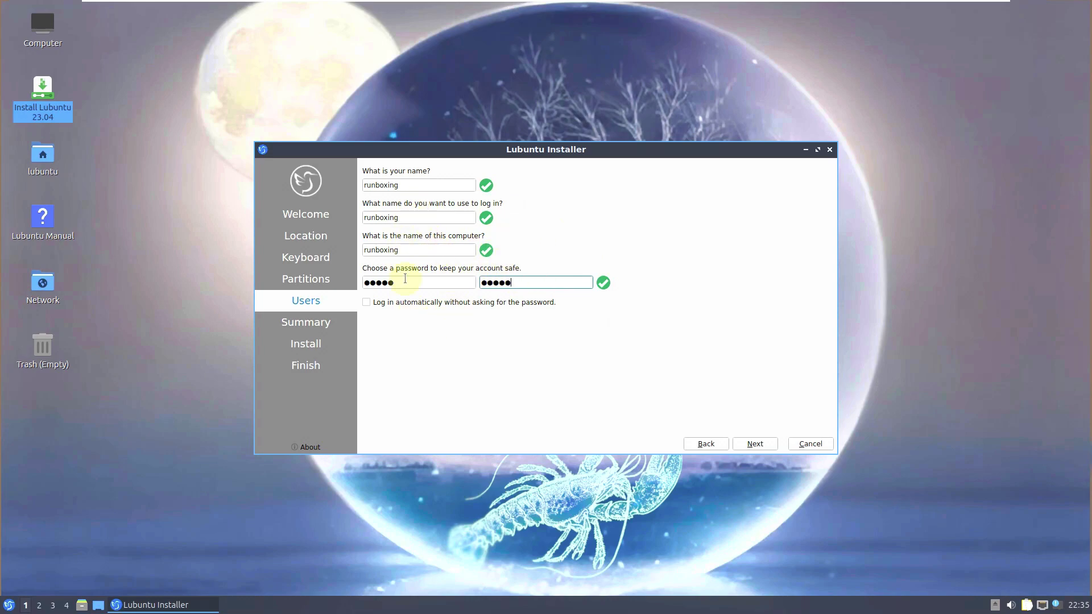
# - Enable 'Log in automatically without asking for the password' and continue to the Summary
pyautogui.click(423, 303)
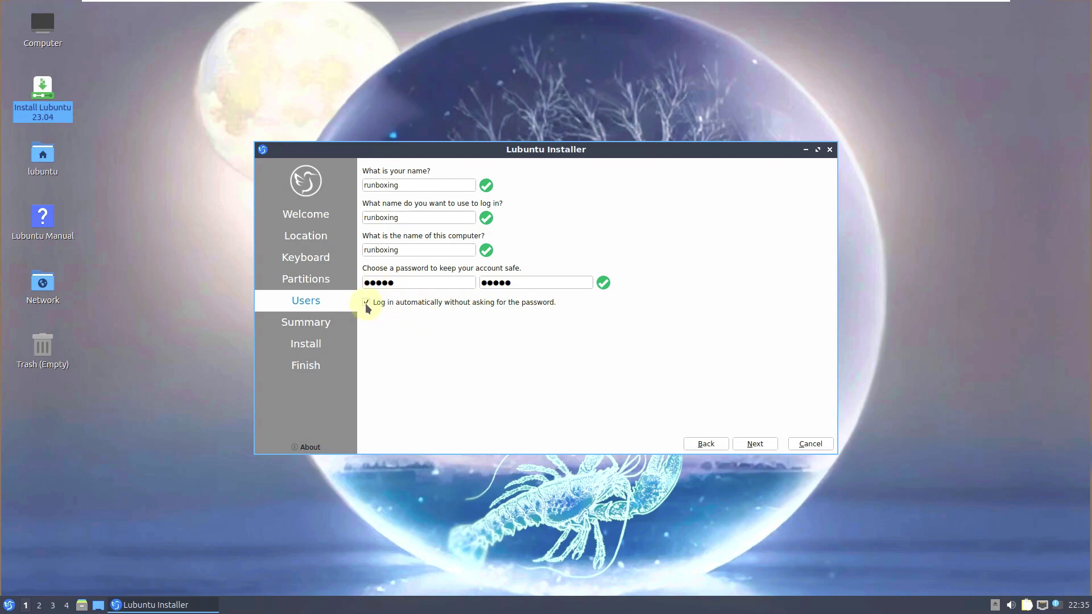
pyautogui.doubleClick(434, 283)
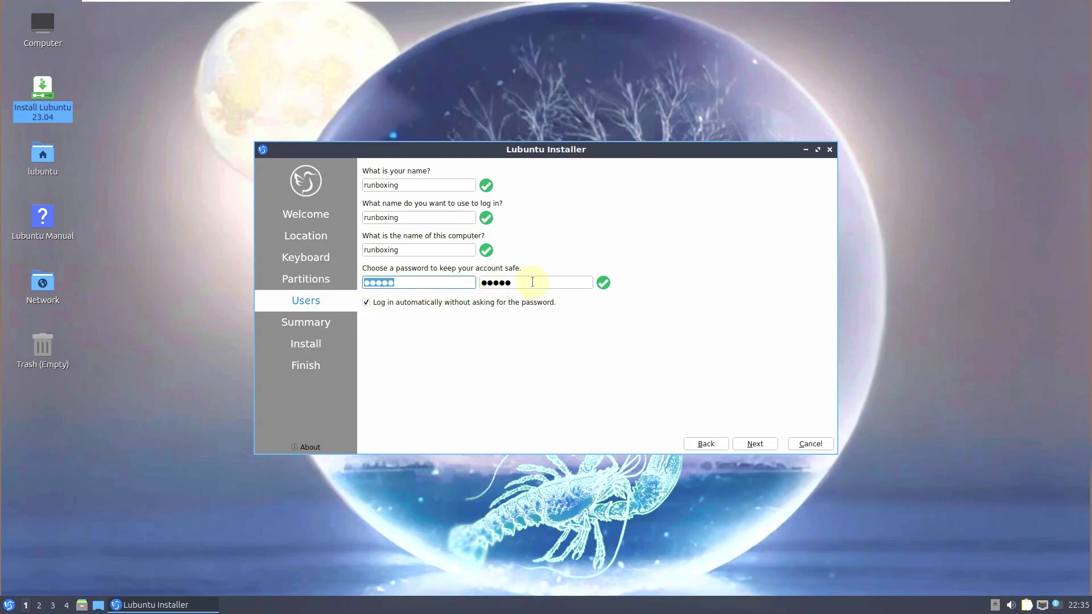
pyautogui.doubleClick(495, 282)
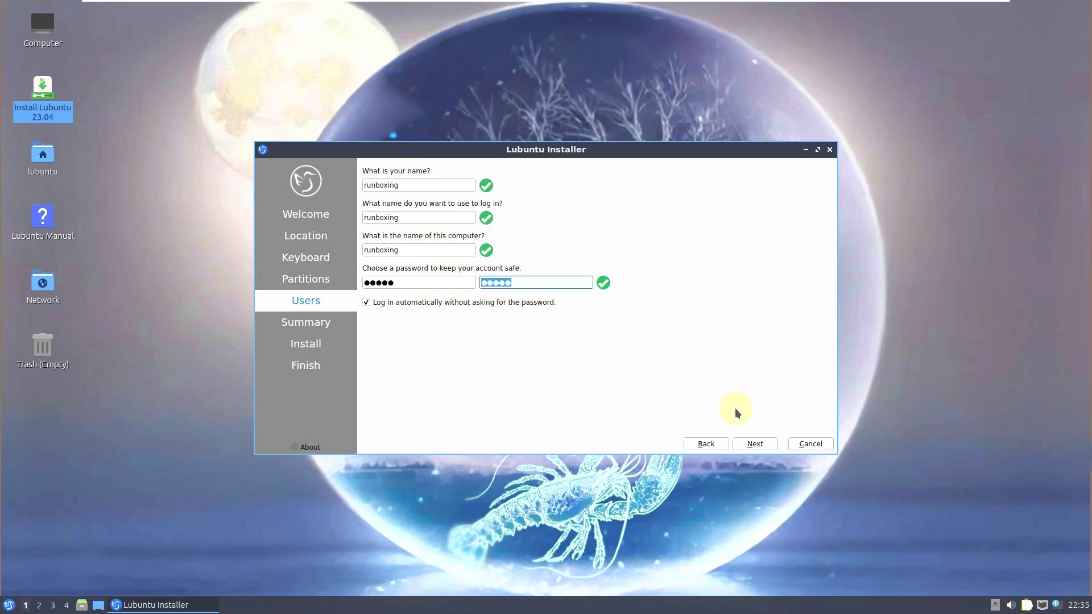
pyautogui.click(756, 443)
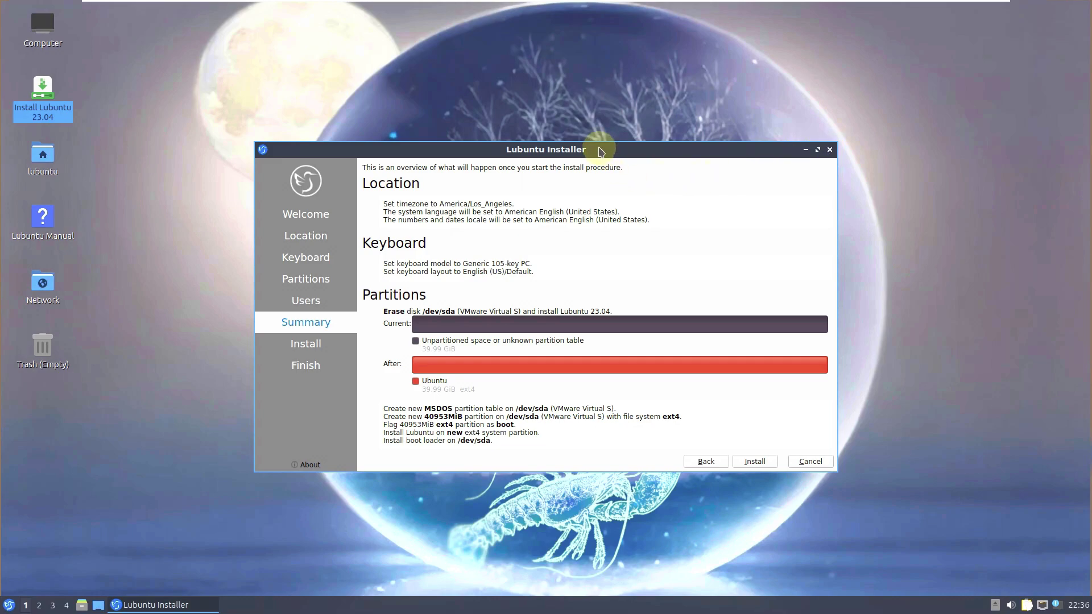
# - Quit the installer at its Summary step, answering Yes to 'Cancel installation?'
pyautogui.click(829, 150)
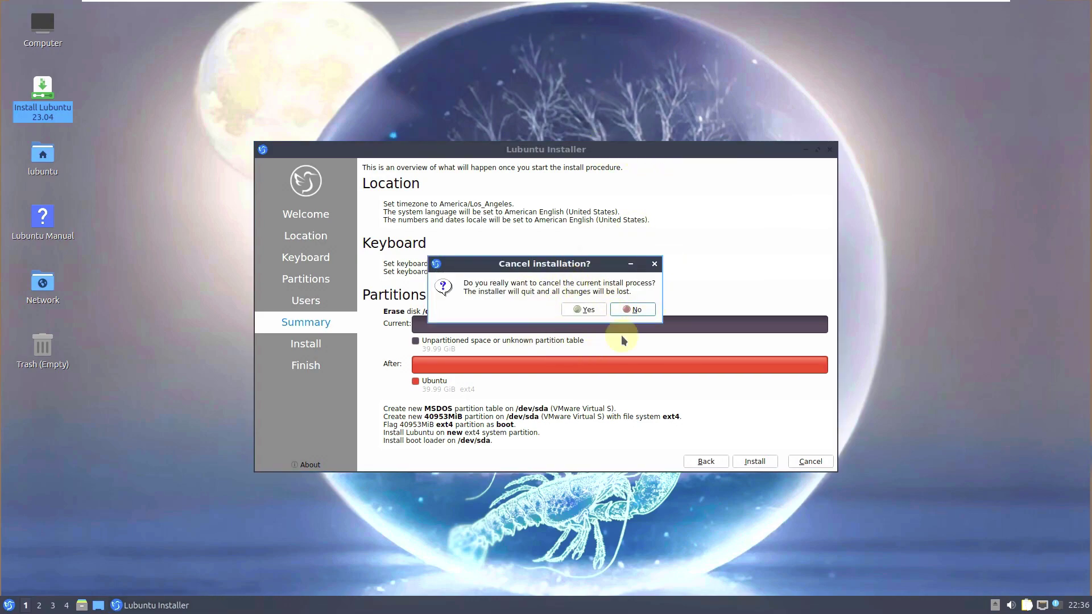
pyautogui.click(589, 310)
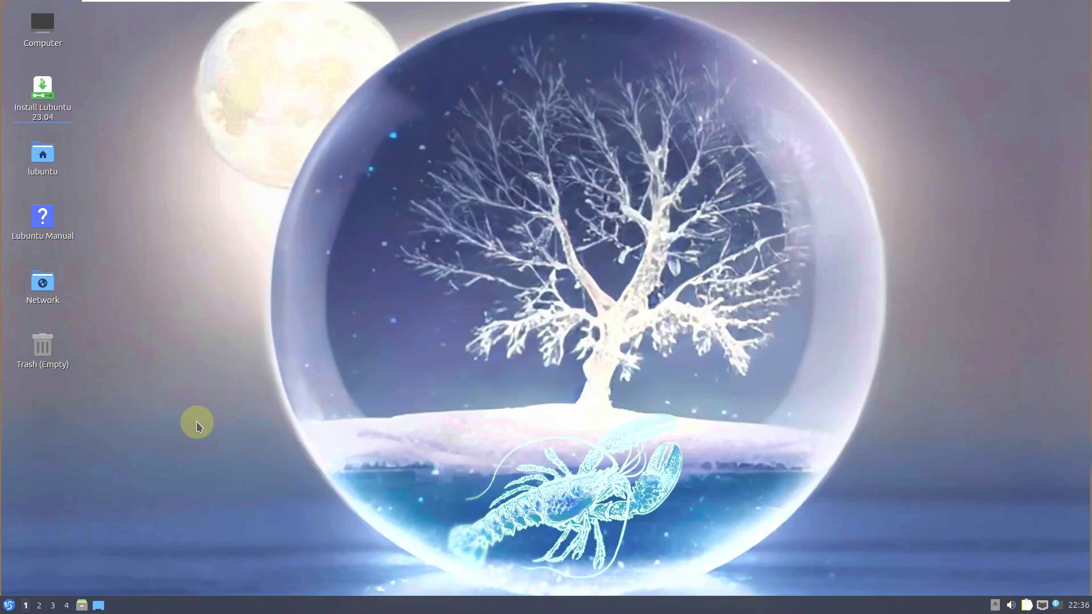
# - Look through the Internet, Office, System Tools and Preferences submenus of the application menu
pyautogui.click(9, 606)
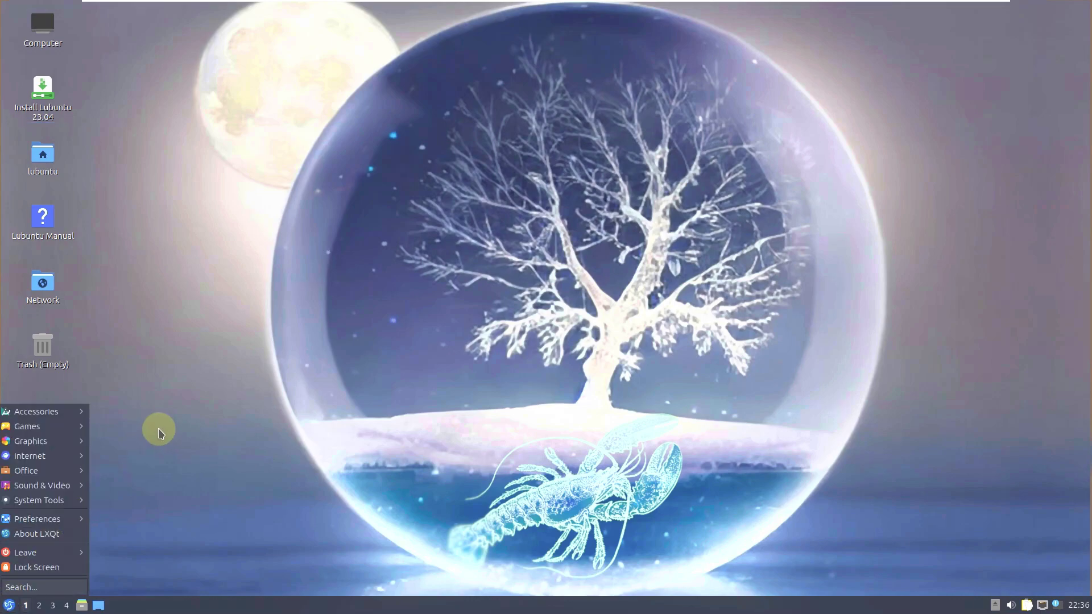
pyautogui.moveTo(66, 413)
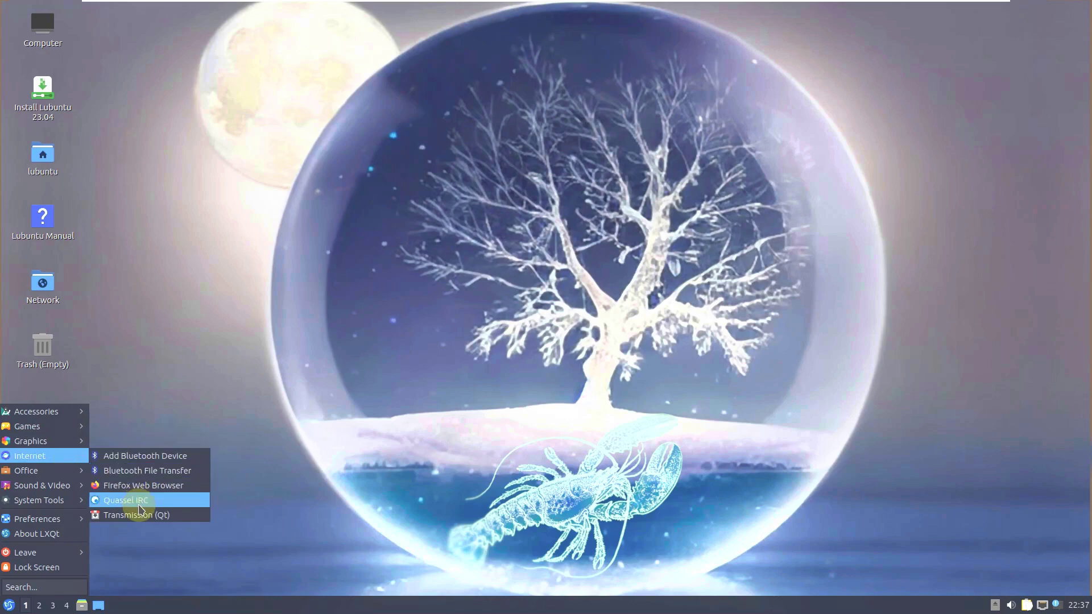
pyautogui.moveTo(66, 479)
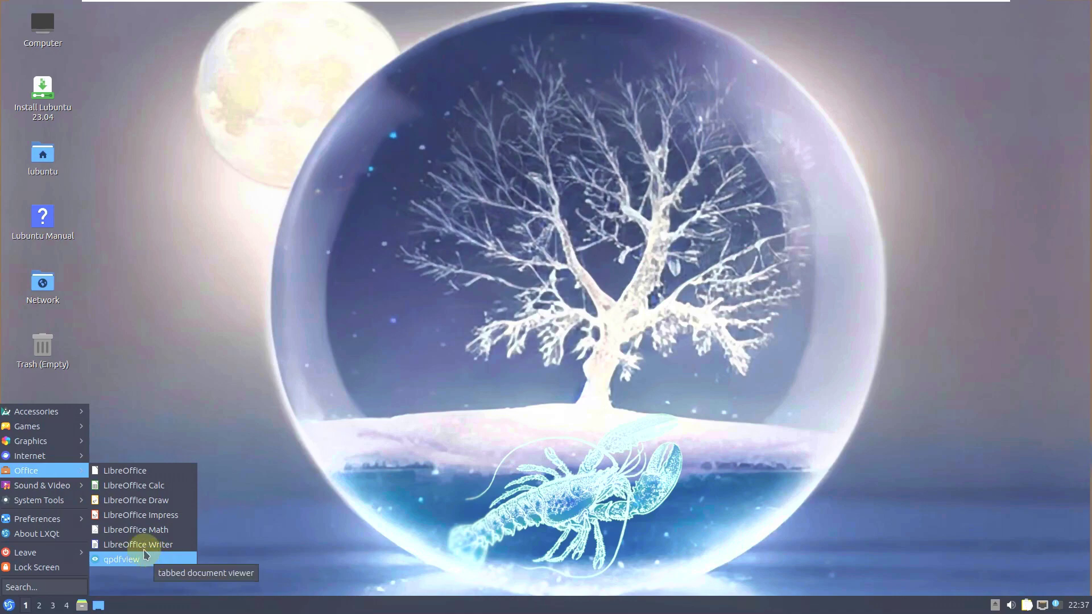
pyautogui.moveTo(57, 485)
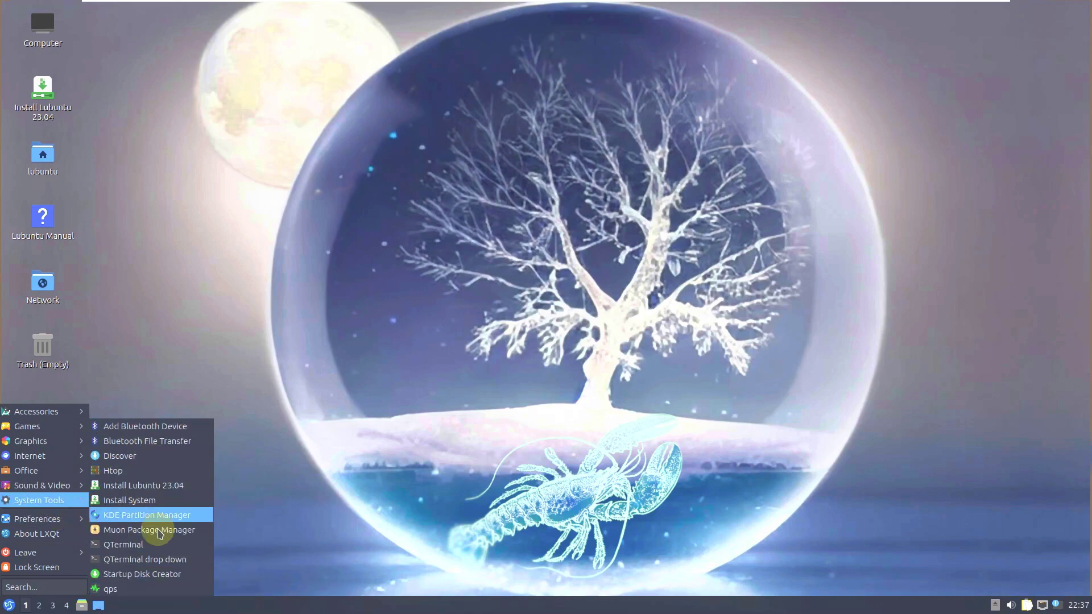
pyautogui.moveTo(142, 461)
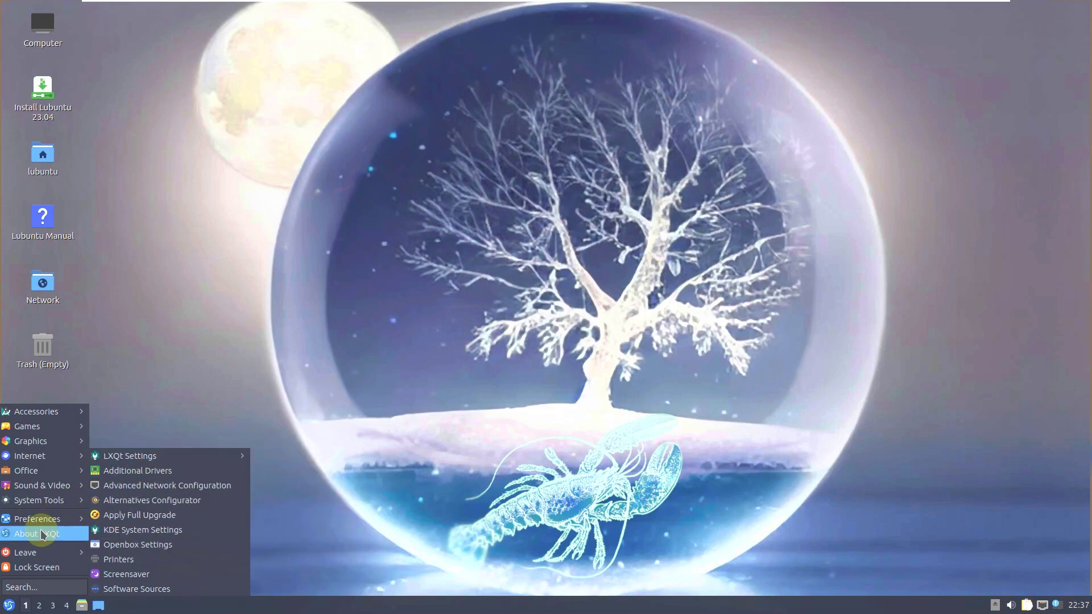
pyautogui.click(334, 246)
# - Check the clock's calendar for the current month, then clear all notifications
pyautogui.rightClick(339, 242)
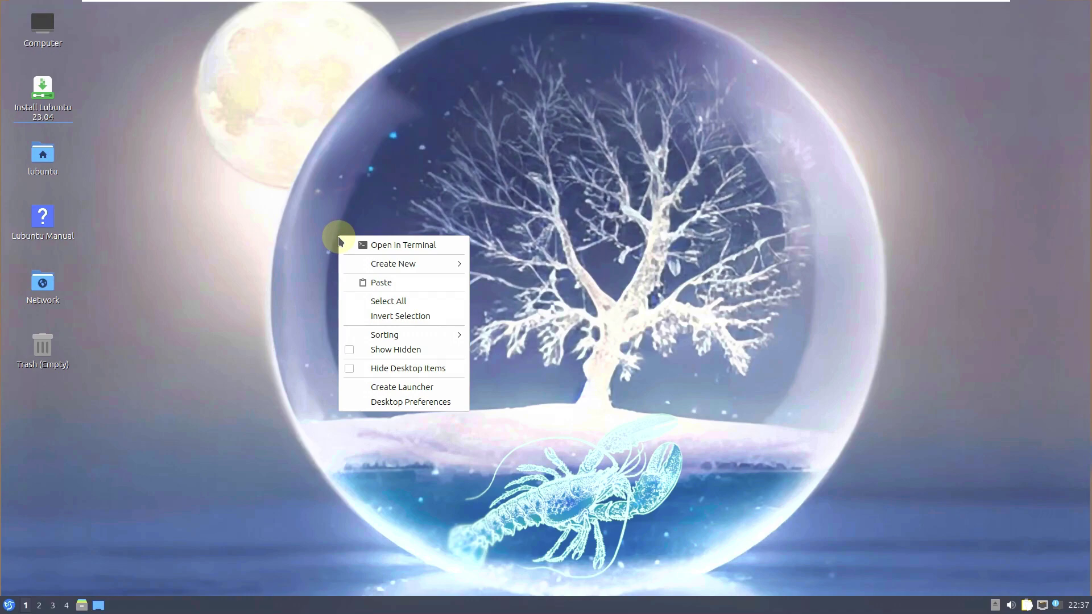
pyautogui.click(765, 424)
pyautogui.click(1081, 605)
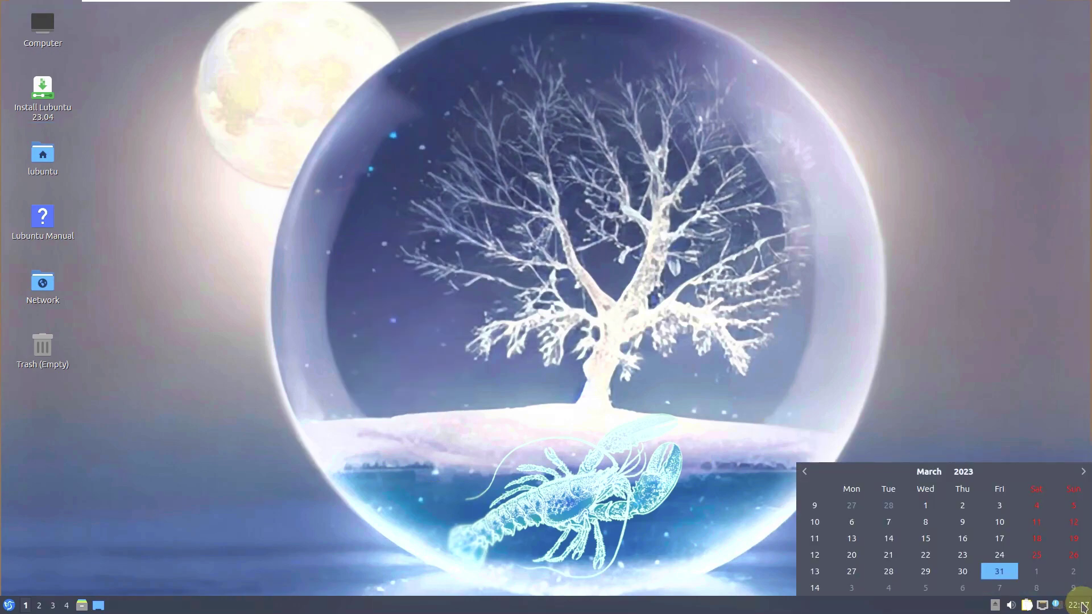
pyautogui.click(978, 378)
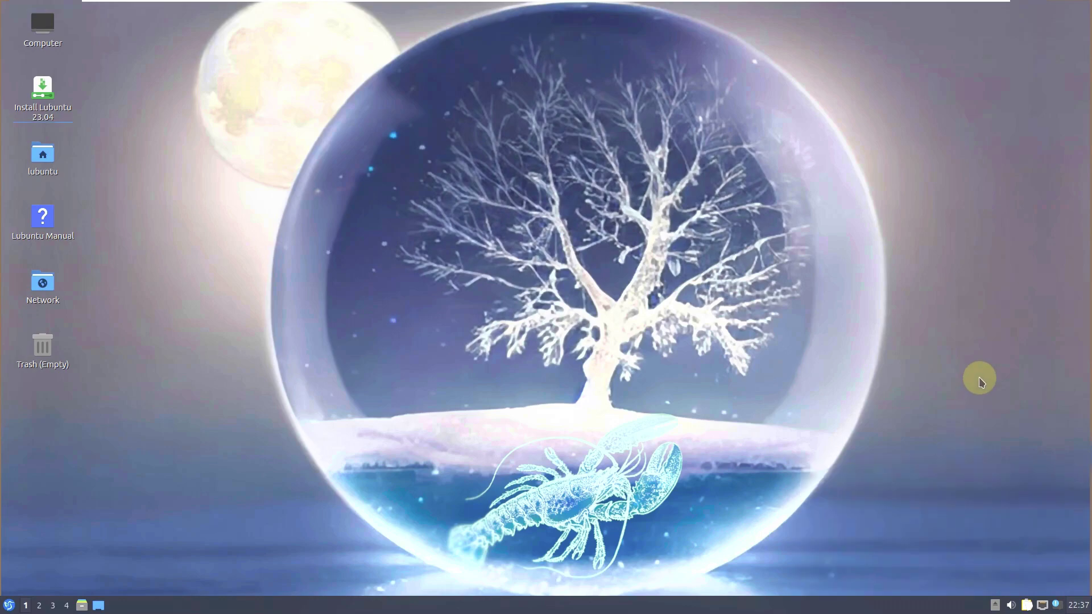
pyautogui.click(1056, 606)
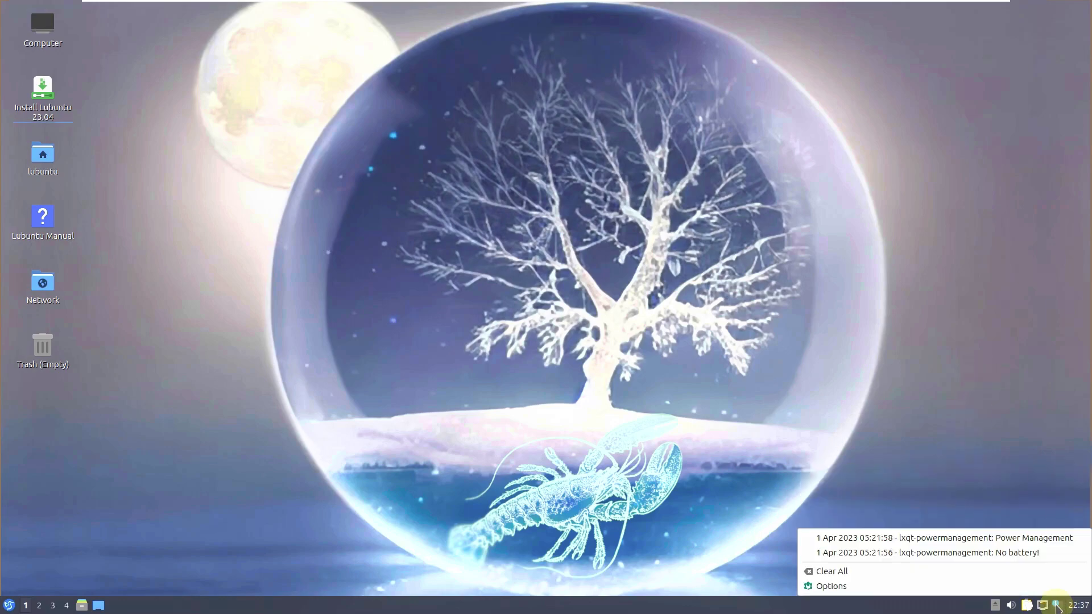
pyautogui.click(895, 571)
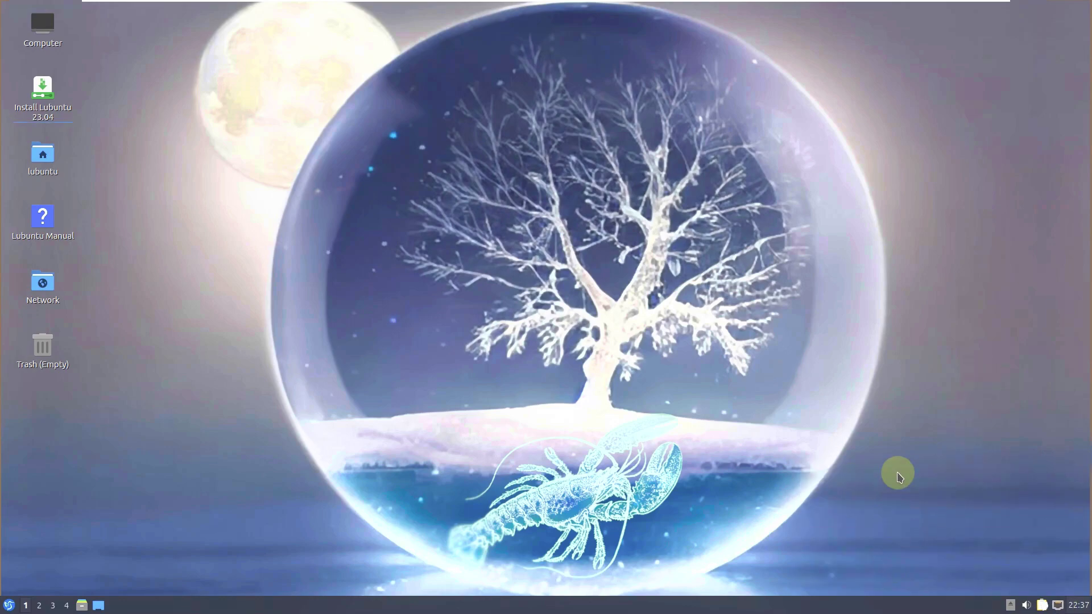
# - View the About information for the Qlipper clipboard manager
pyautogui.rightClick(1040, 606)
pyautogui.click(1029, 572)
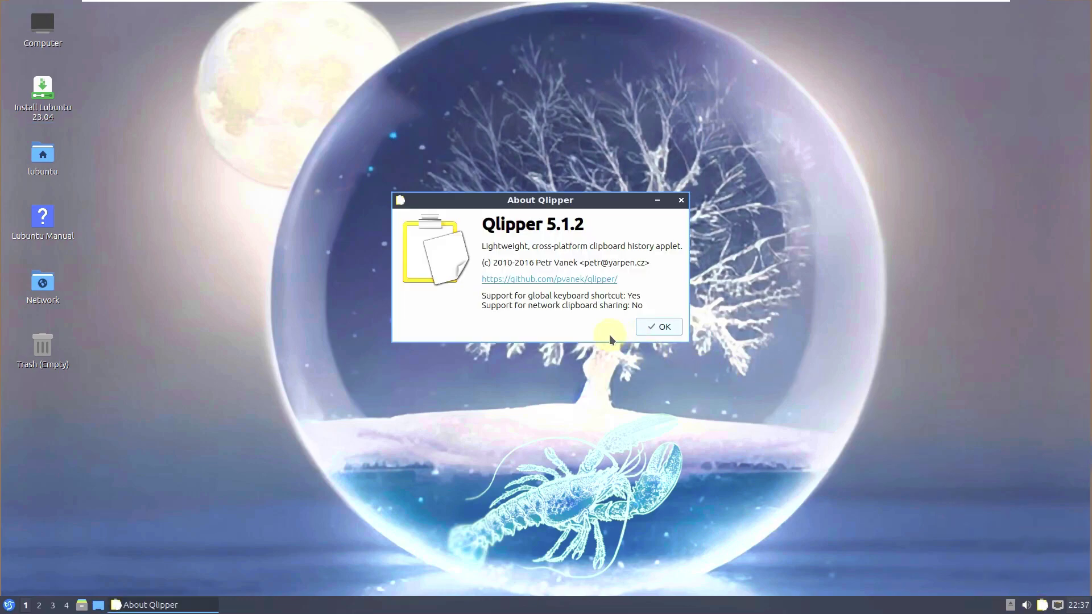
pyautogui.click(661, 329)
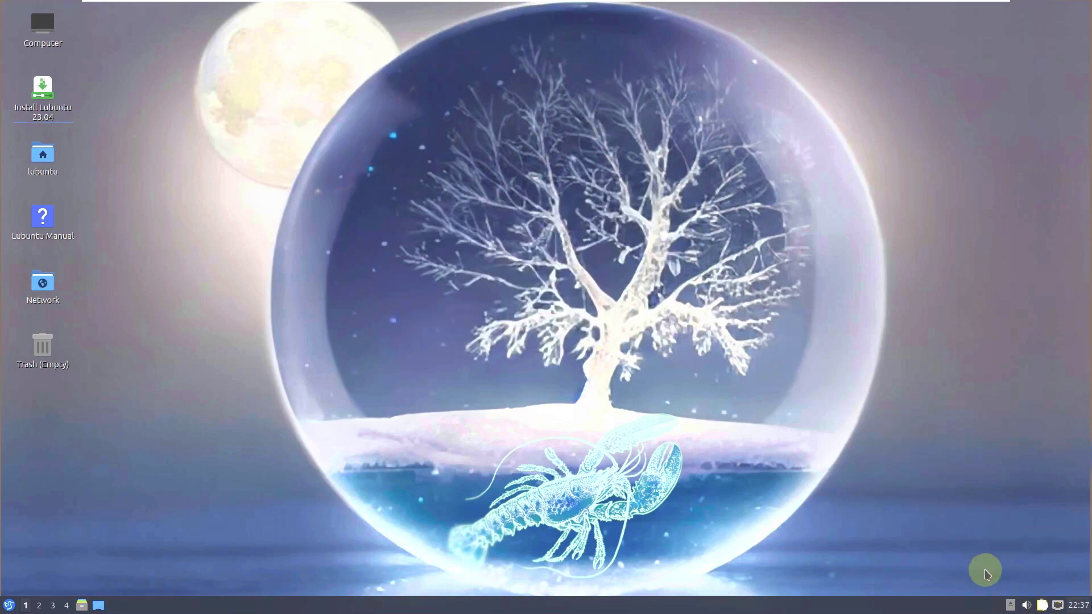
# - Raise the volume slider in the mixer to maximum
pyautogui.click(1027, 606)
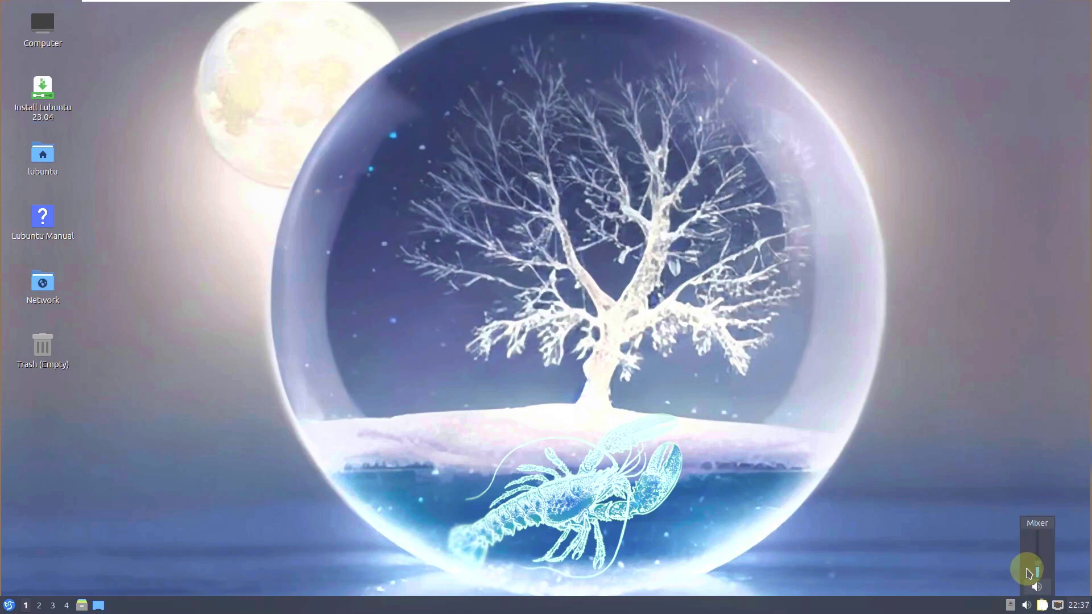
pyautogui.moveTo(1035, 566); pyautogui.dragTo(1002, 442)
pyautogui.click(1001, 442)
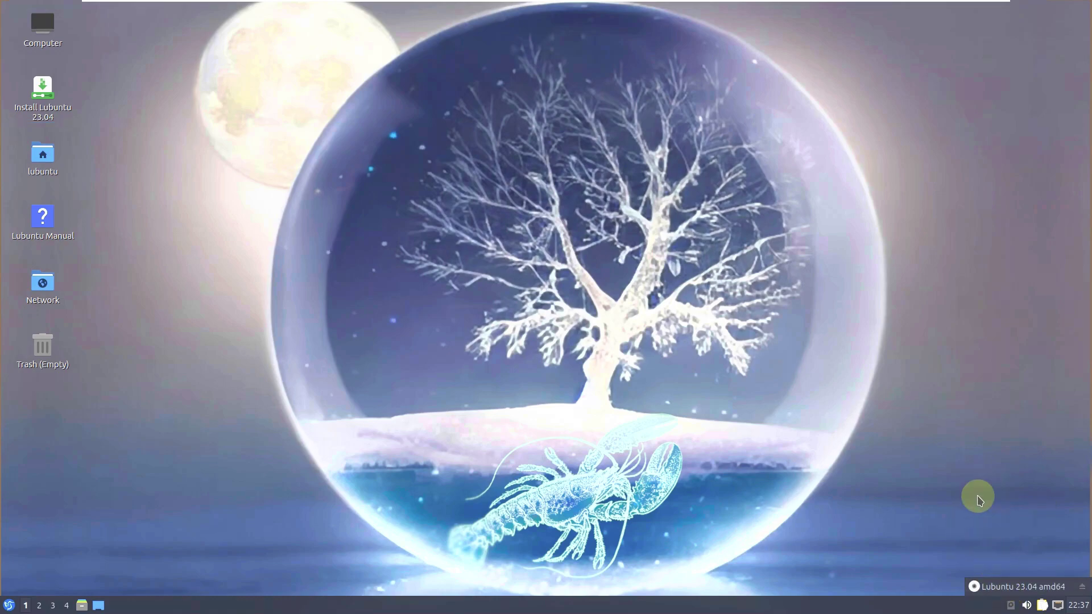
# - Browse Configure Panel's placement, styling and ten-widget list pages, then close it
pyautogui.rightClick(740, 608)
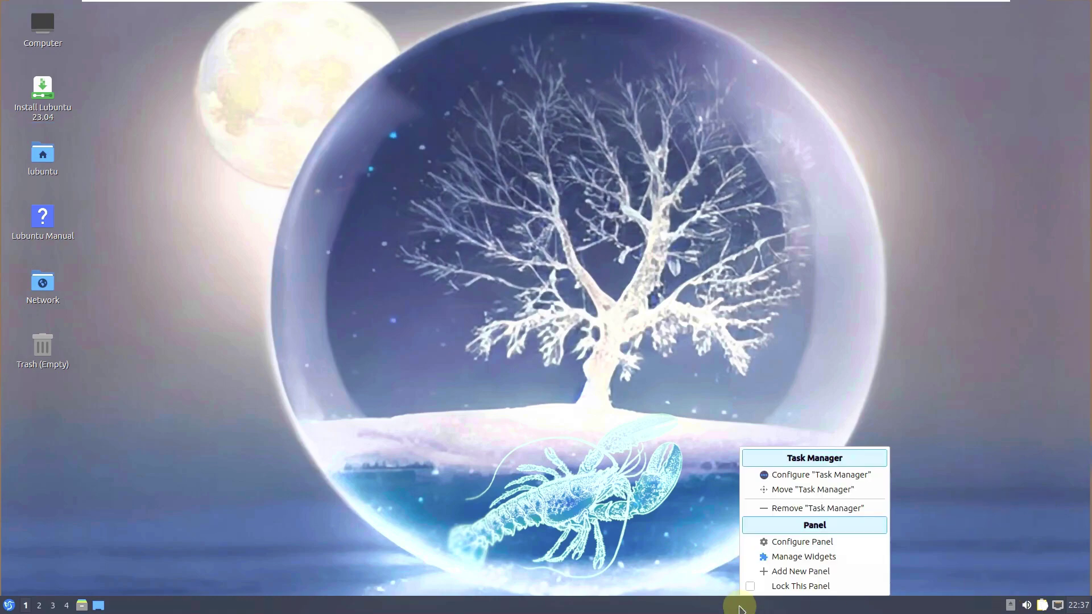
pyautogui.click(806, 541)
pyautogui.click(450, 204)
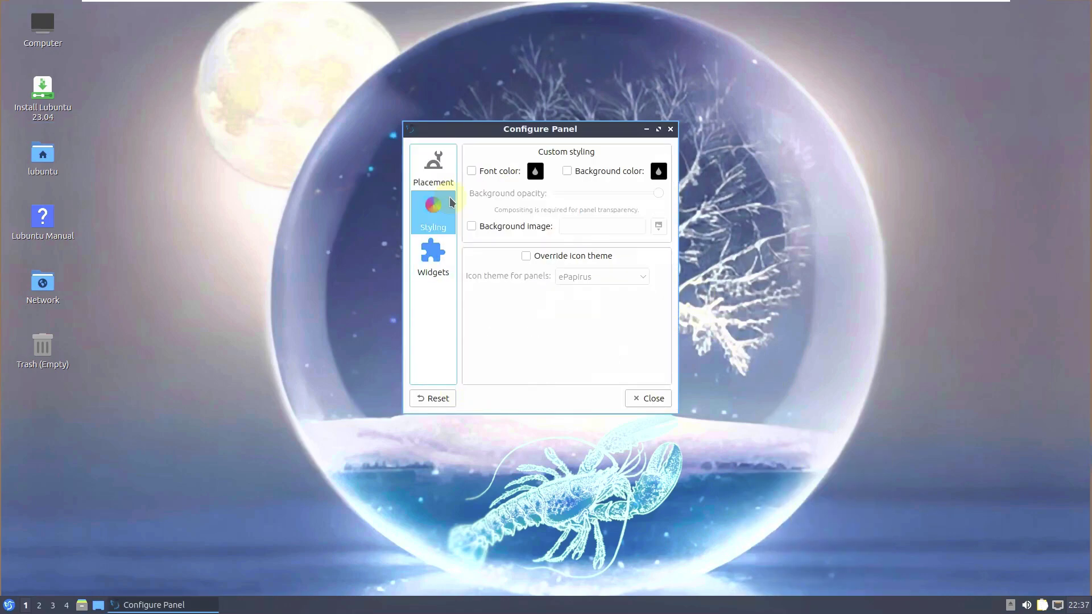
pyautogui.click(444, 254)
pyautogui.click(442, 186)
pyautogui.click(438, 225)
pyautogui.click(434, 257)
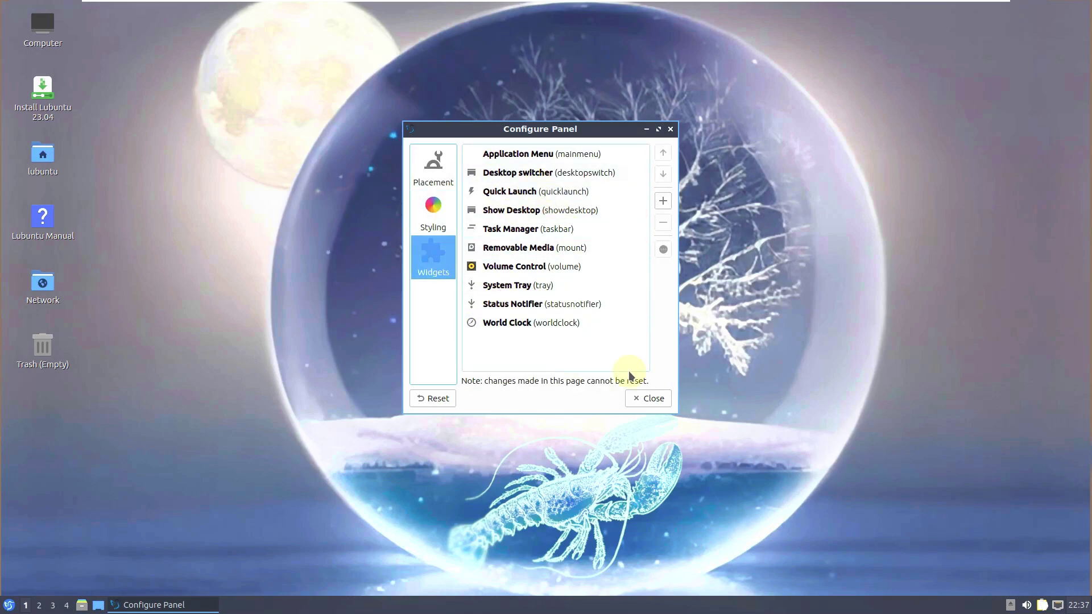
pyautogui.click(649, 399)
# - Open Desktop Preferences and look through its wallpaper, slideshow and advanced settings
pyautogui.rightClick(435, 108)
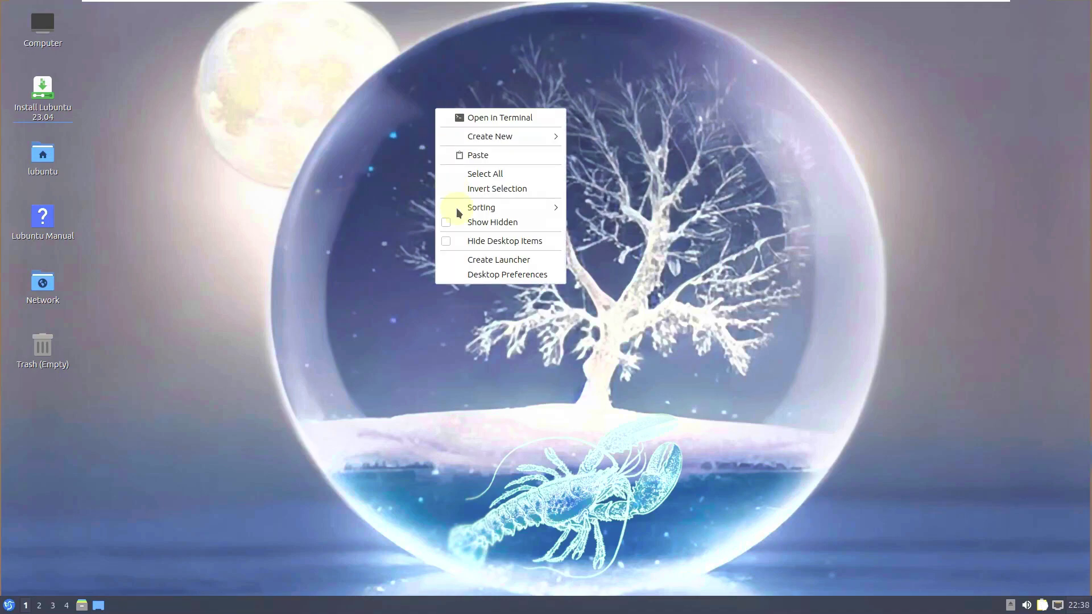
pyautogui.click(512, 275)
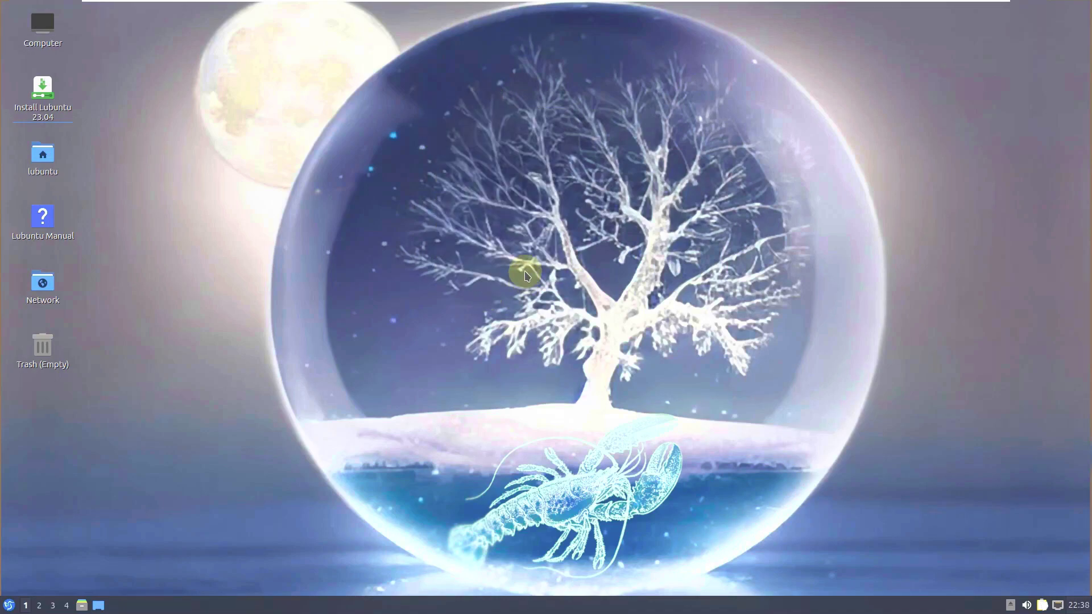
pyautogui.click(493, 108)
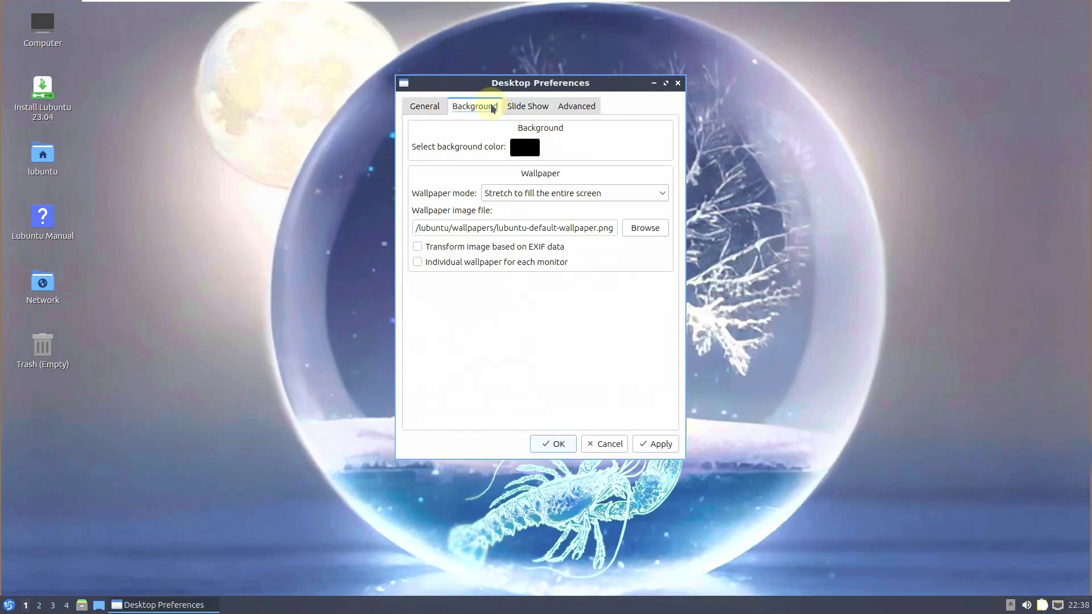
pyautogui.click(543, 111)
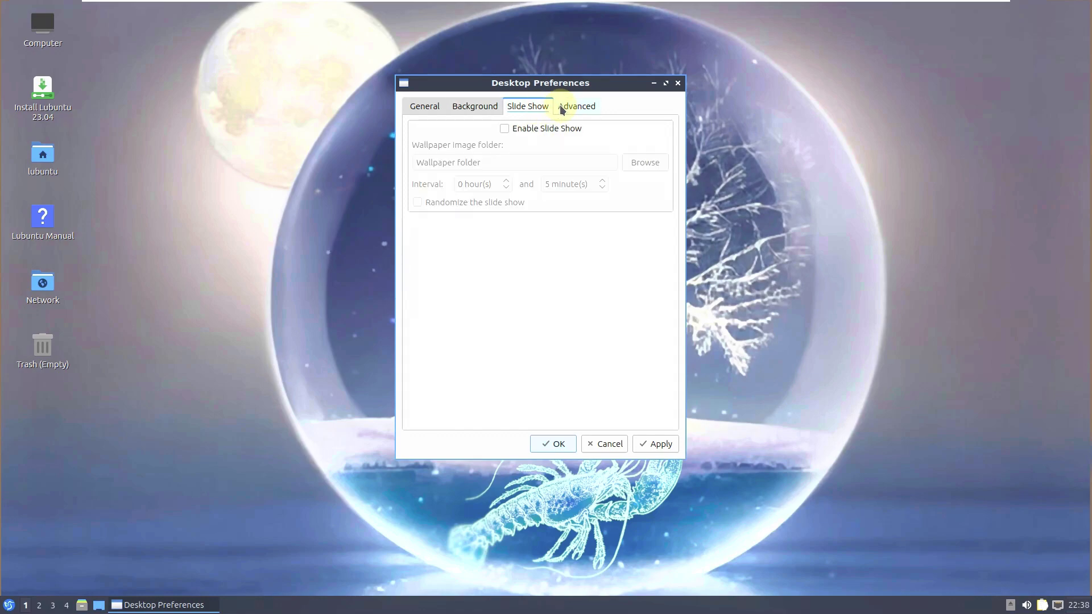
pyautogui.click(561, 110)
pyautogui.click(489, 112)
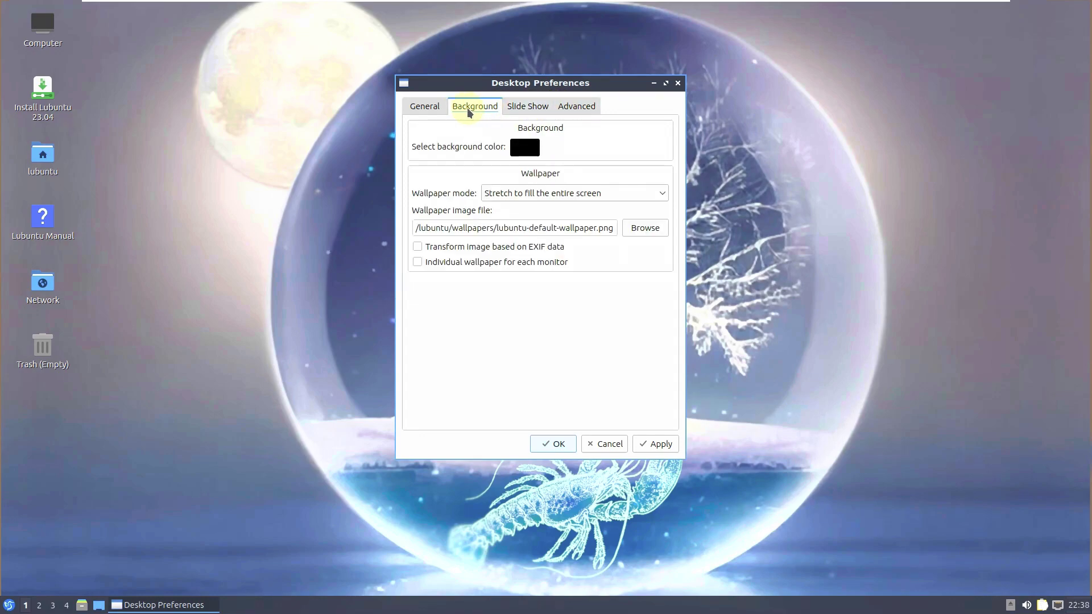
# - Browse for a new wallpaper image, scrolling the Select Wallpaper list to the top
pyautogui.click(647, 228)
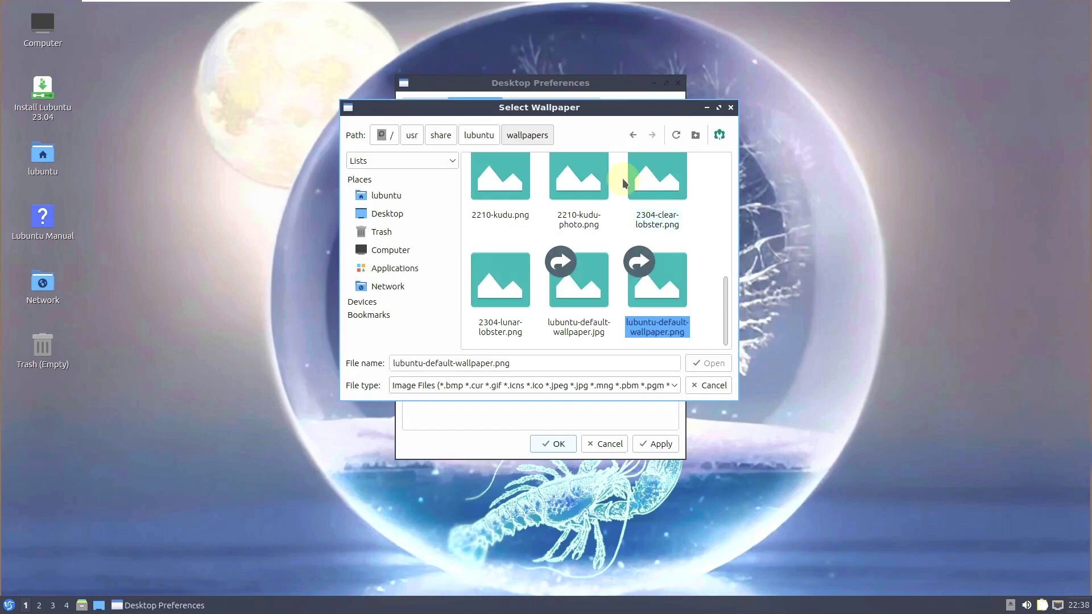
pyautogui.moveTo(730, 307); pyautogui.dragTo(723, 342)
pyautogui.moveTo(714, 295); pyautogui.dragTo(730, 334)
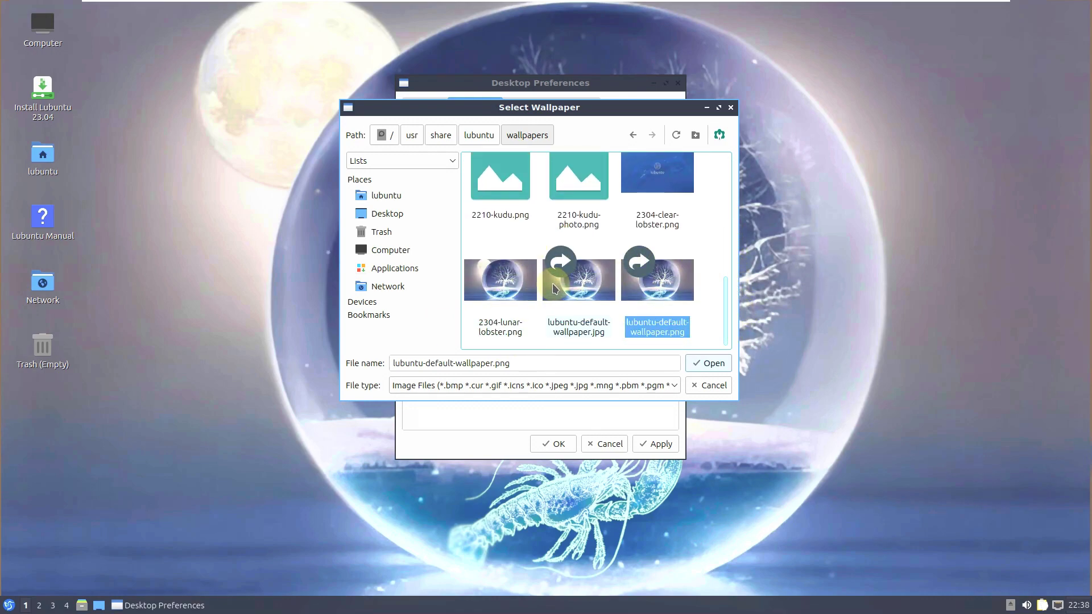
pyautogui.scroll(1, 723, 306)
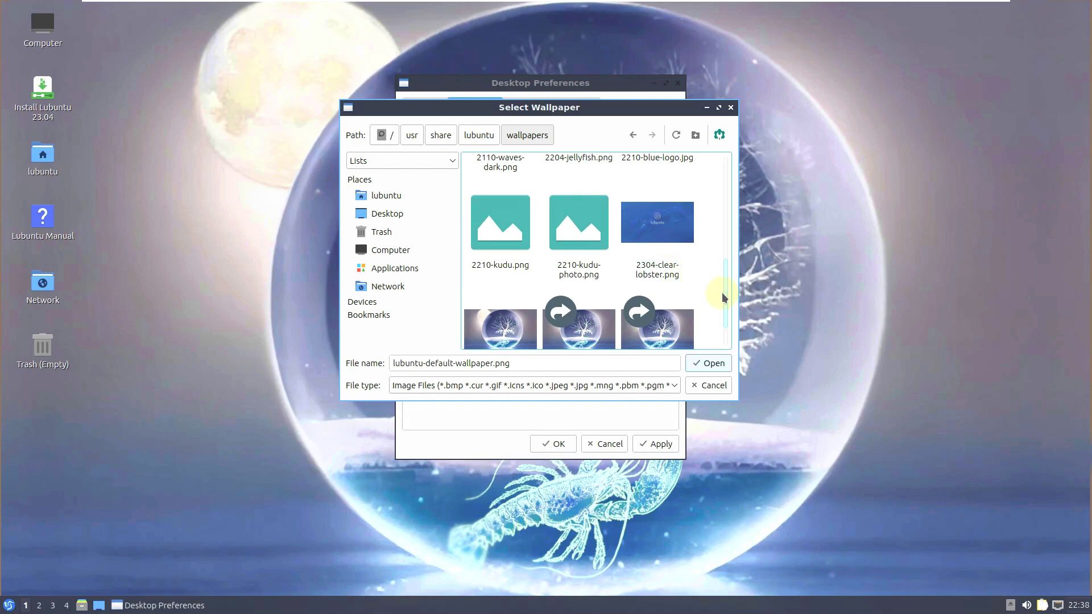
pyautogui.scroll(4, 725, 299)
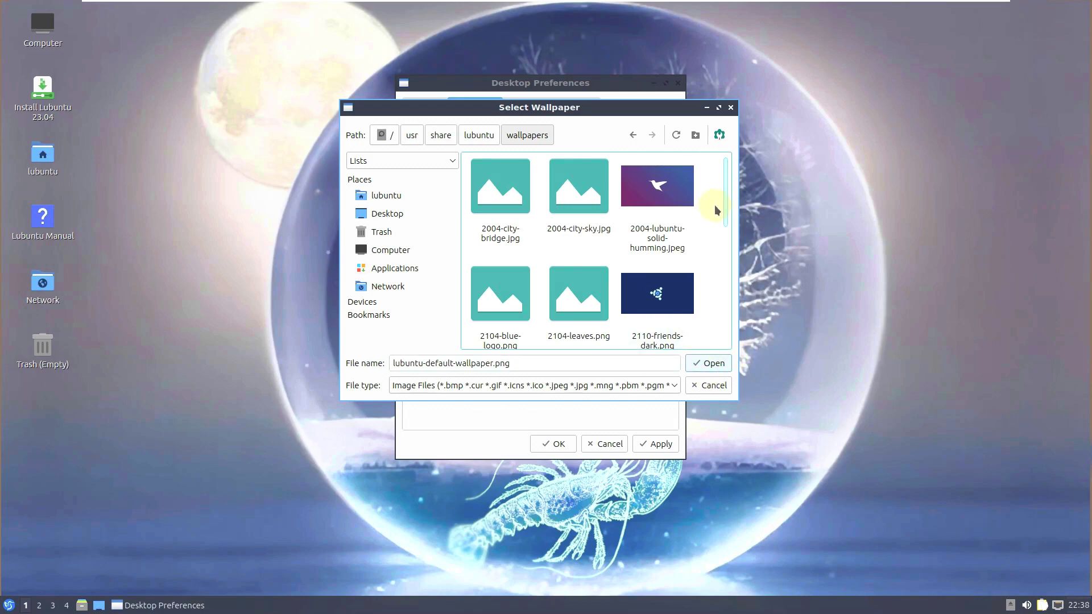
pyautogui.moveTo(727, 210); pyautogui.dragTo(730, 369)
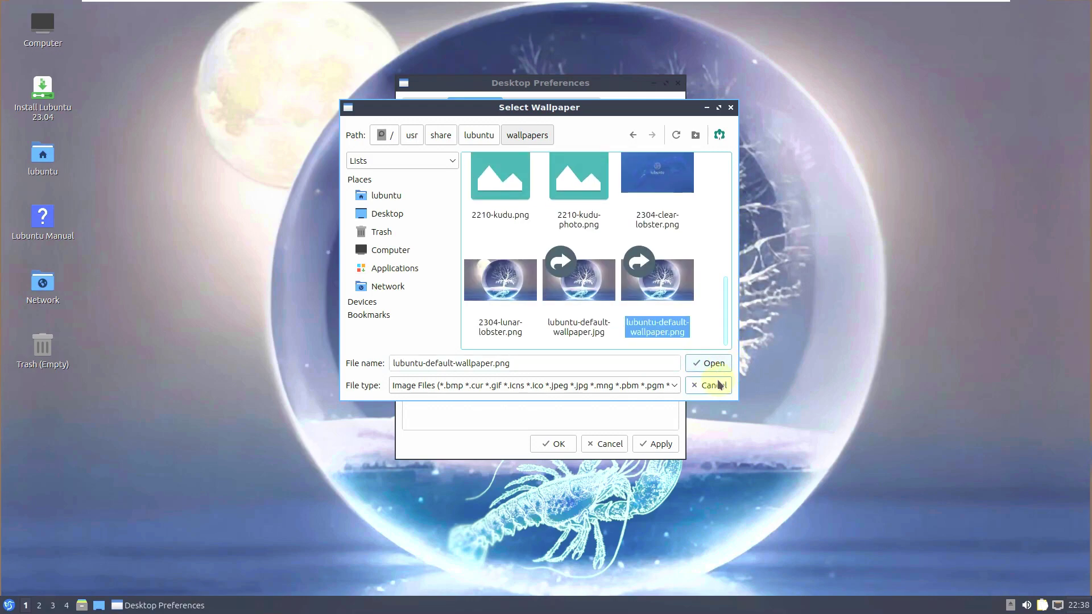
pyautogui.moveTo(646, 122); pyautogui.dragTo(951, 195)
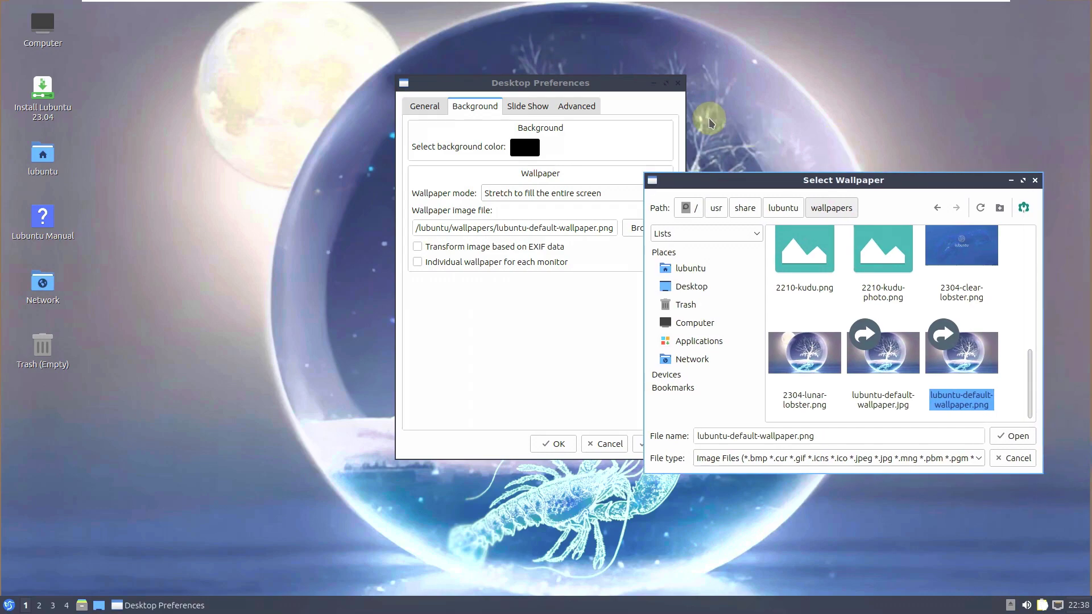
pyautogui.moveTo(606, 85); pyautogui.dragTo(298, 110)
pyautogui.moveTo(692, 180); pyautogui.dragTo(824, 153)
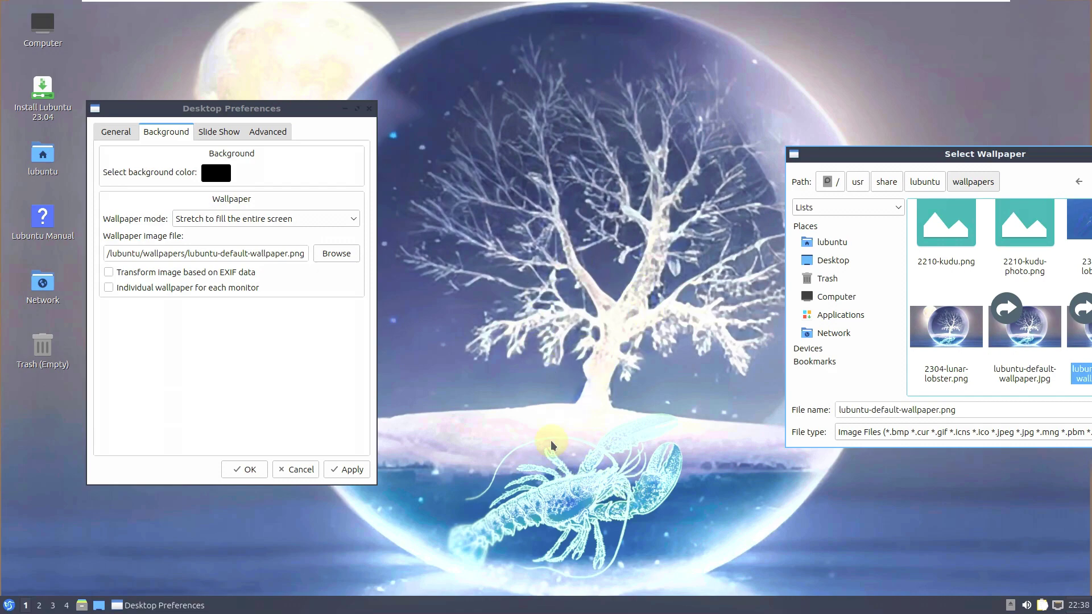
pyautogui.moveTo(863, 157); pyautogui.dragTo(559, 200)
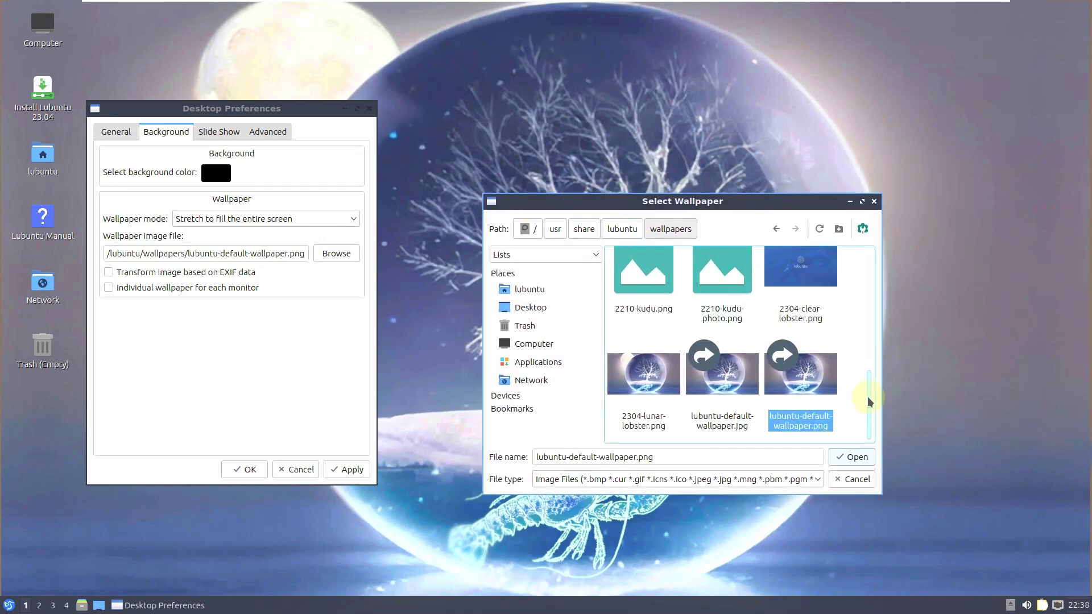
pyautogui.scroll(5, 865, 398)
# - Choose 2110-friends-dark.png as the wallpaper and accept it in Desktop Preferences
pyautogui.click(799, 392)
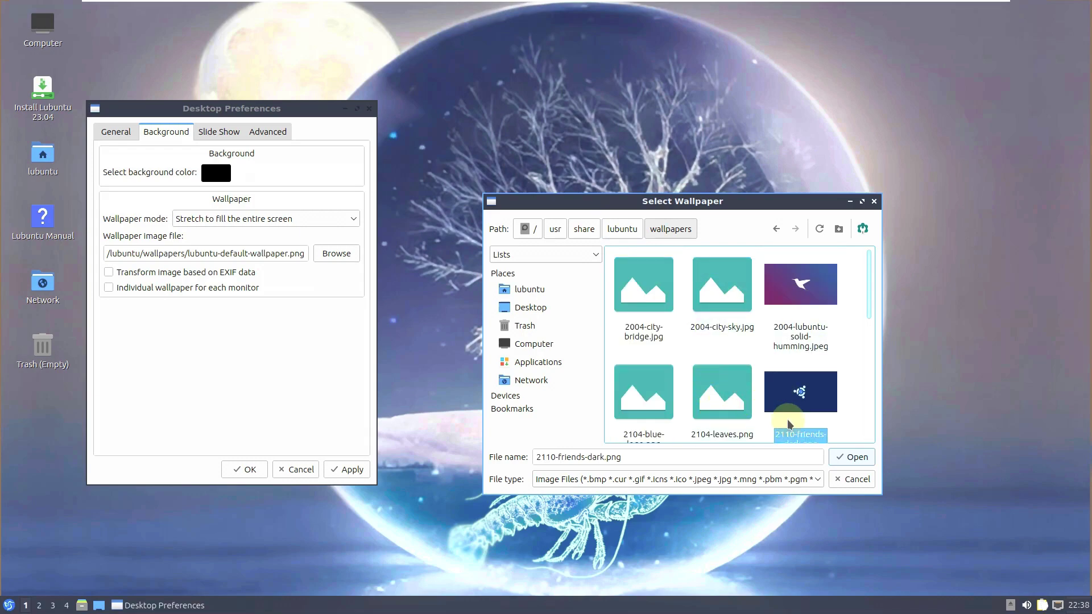
pyautogui.click(852, 457)
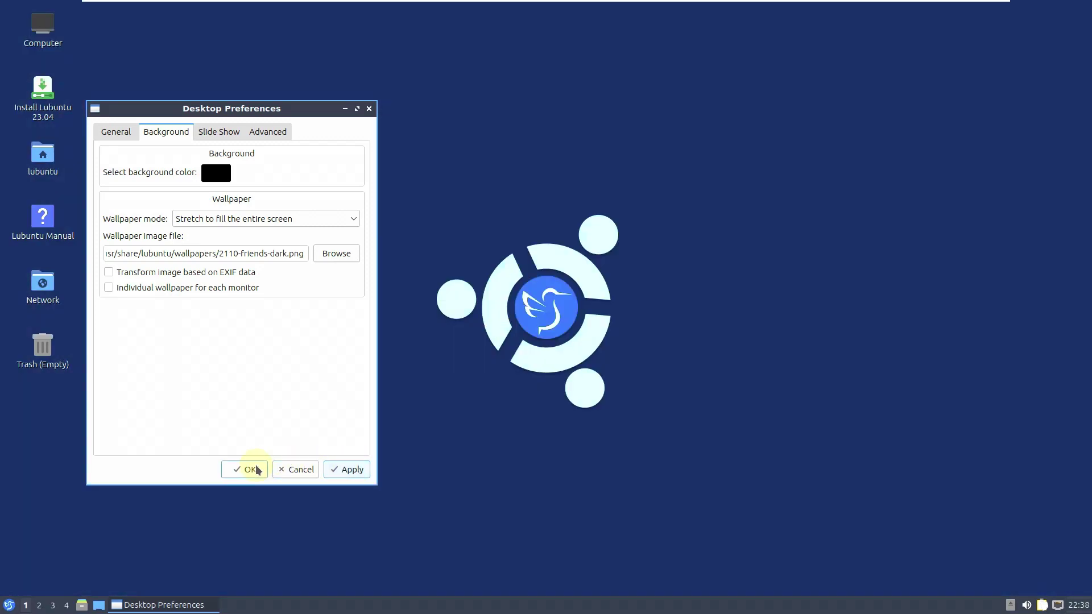
pyautogui.click(244, 469)
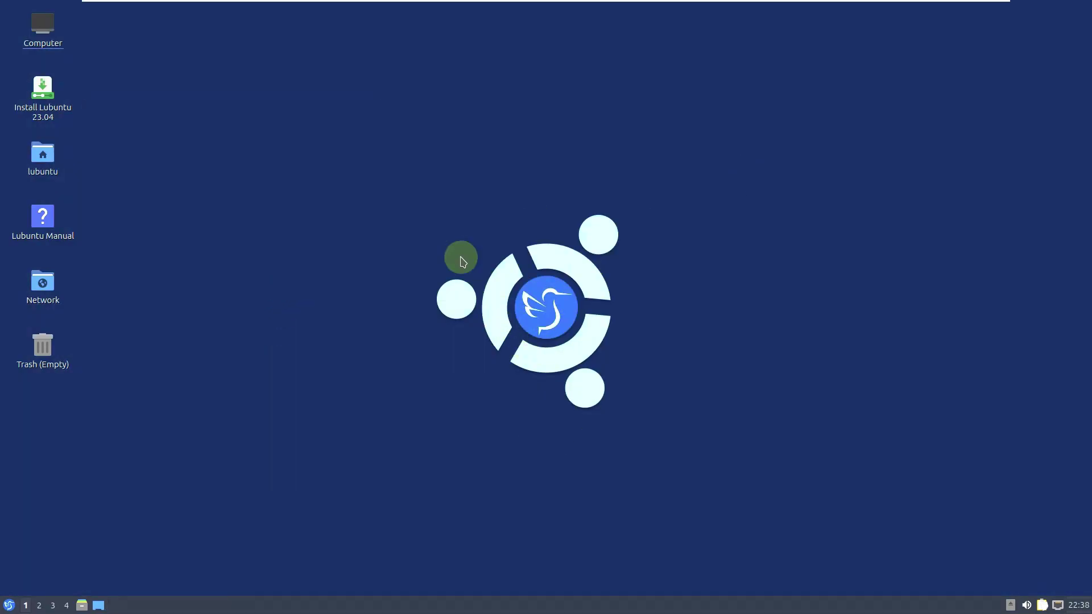
pyautogui.rightClick(54, 163)
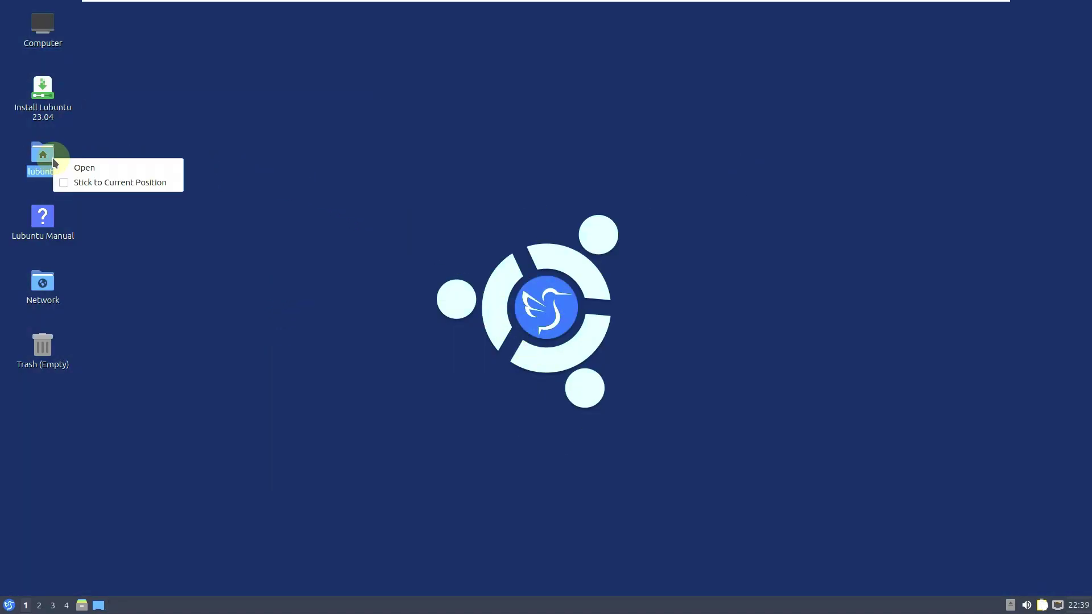
pyautogui.click(80, 166)
pyautogui.click(571, 178)
pyautogui.click(582, 197)
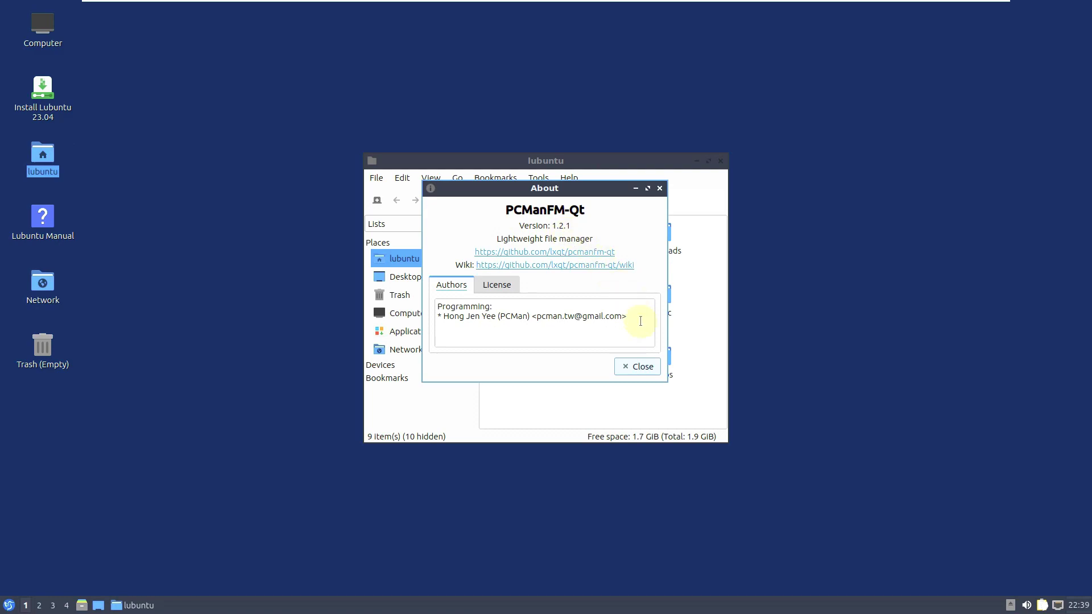
pyautogui.click(644, 367)
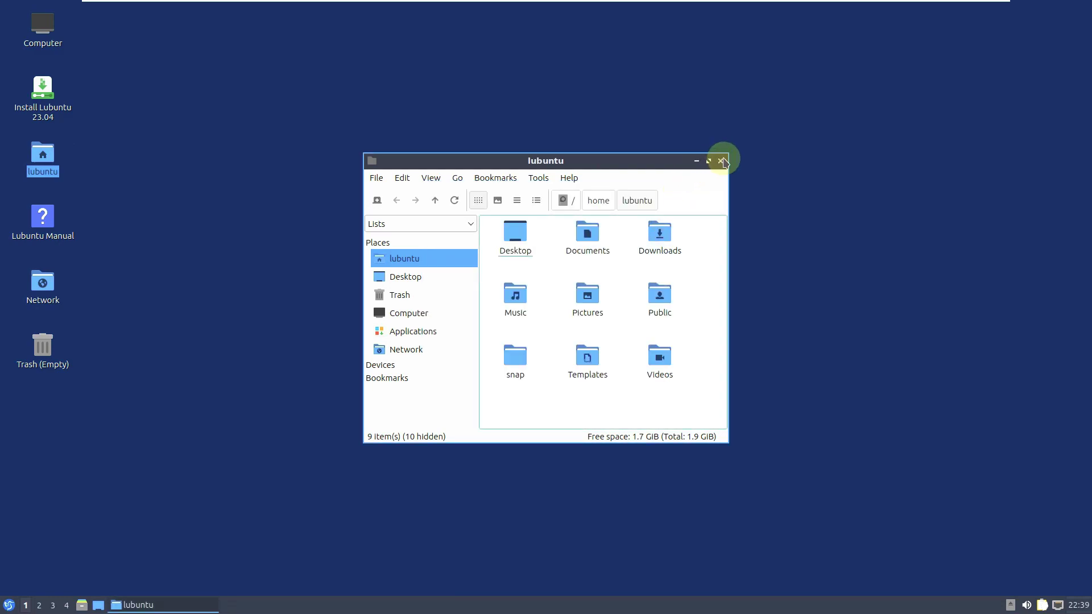
pyautogui.click(721, 161)
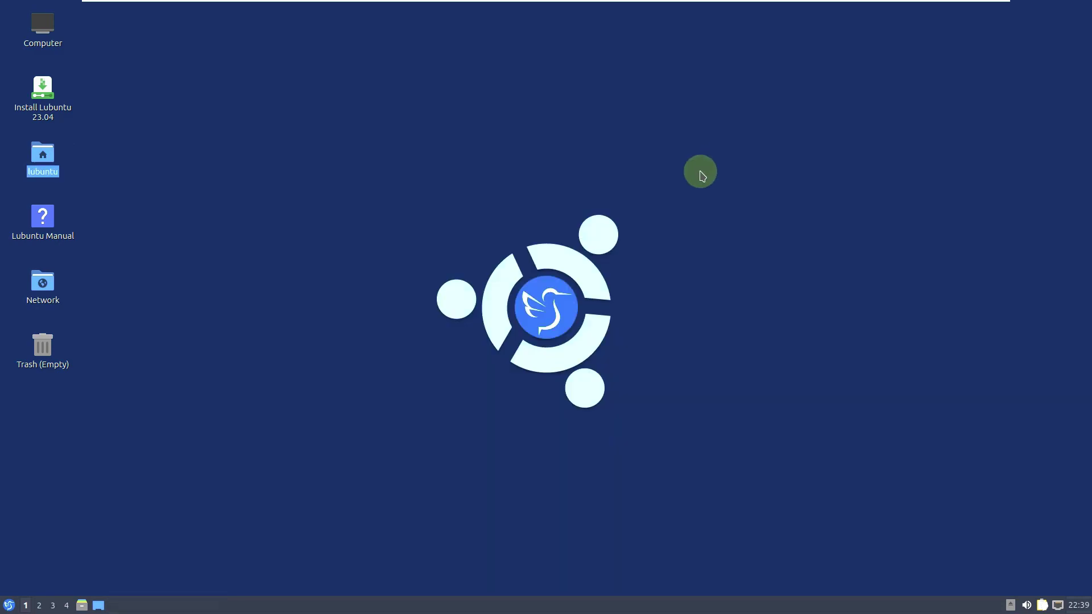
pyautogui.click(11, 605)
# - Launch FeatherPad and KCalc from the Accessories menu
pyautogui.click(54, 412)
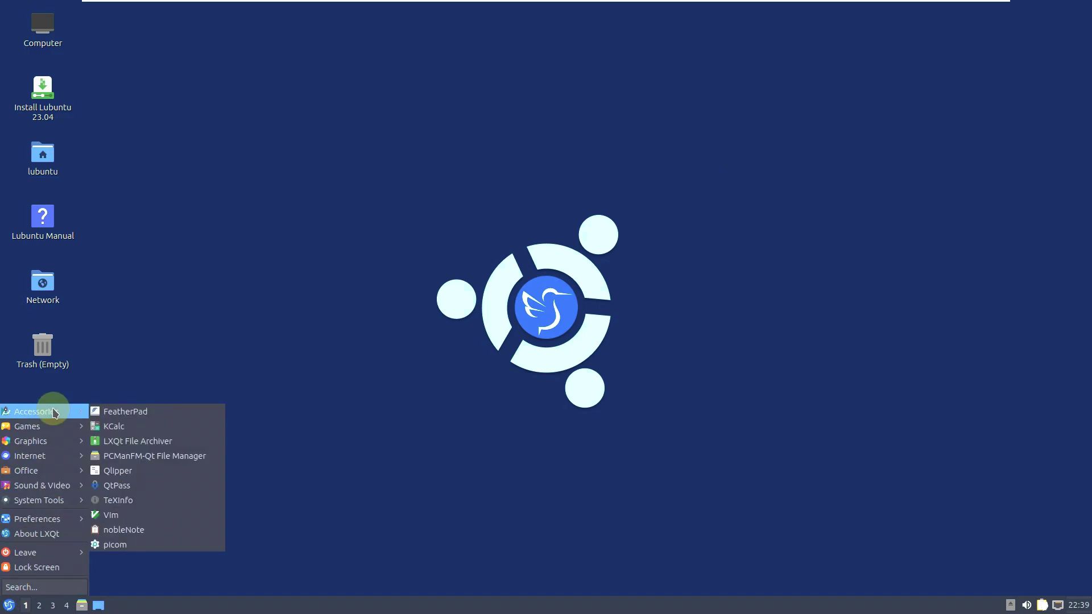
pyautogui.click(117, 411)
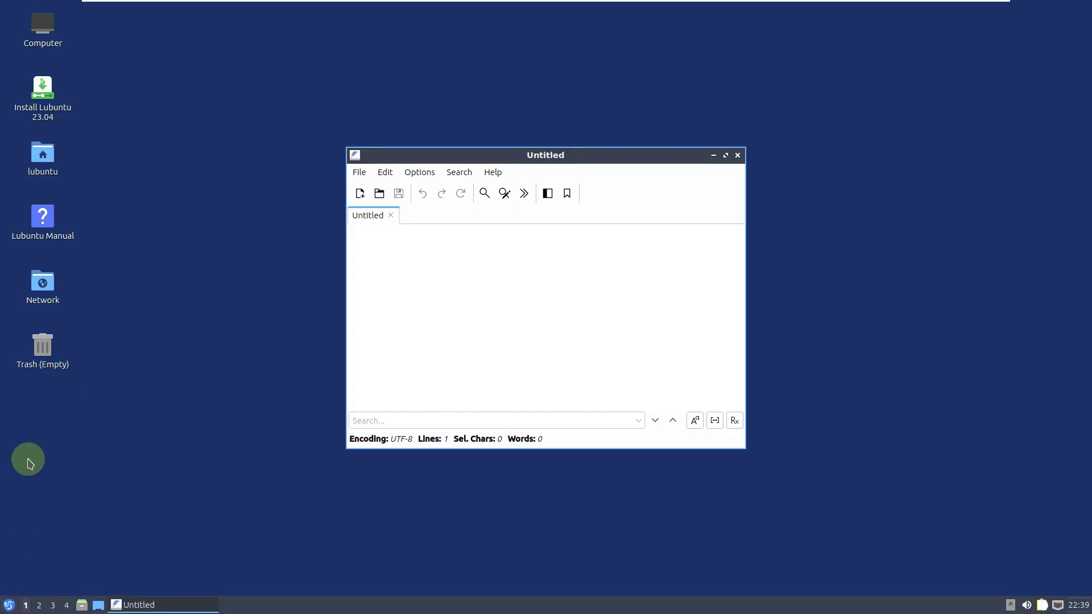
pyautogui.click(8, 605)
pyautogui.click(44, 559)
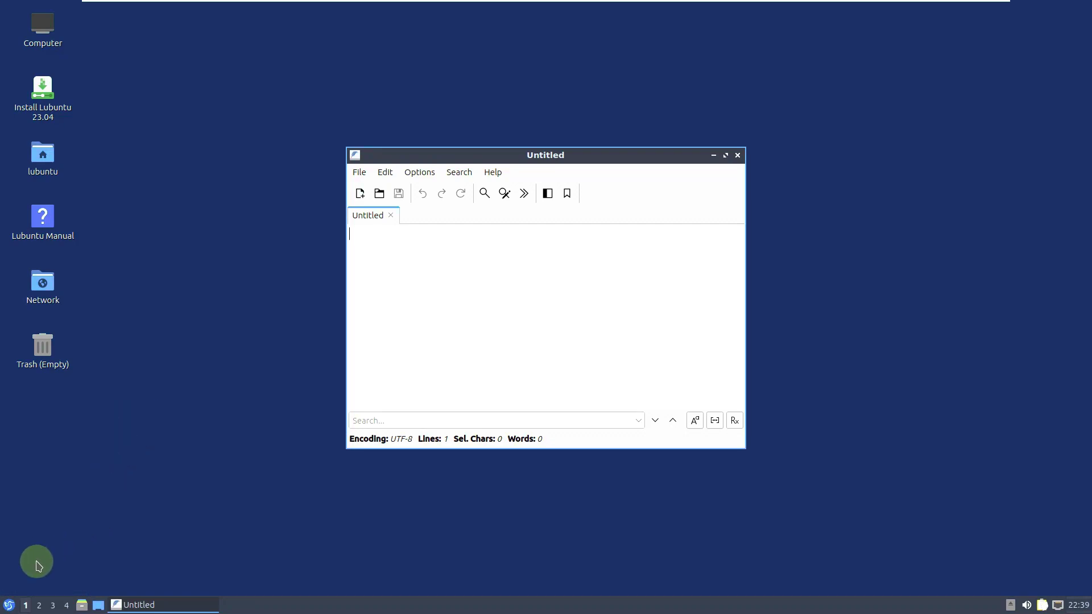
# - Launch the LXImage Image Viewer from the Start menu
pyautogui.click(9, 605)
pyautogui.click(40, 413)
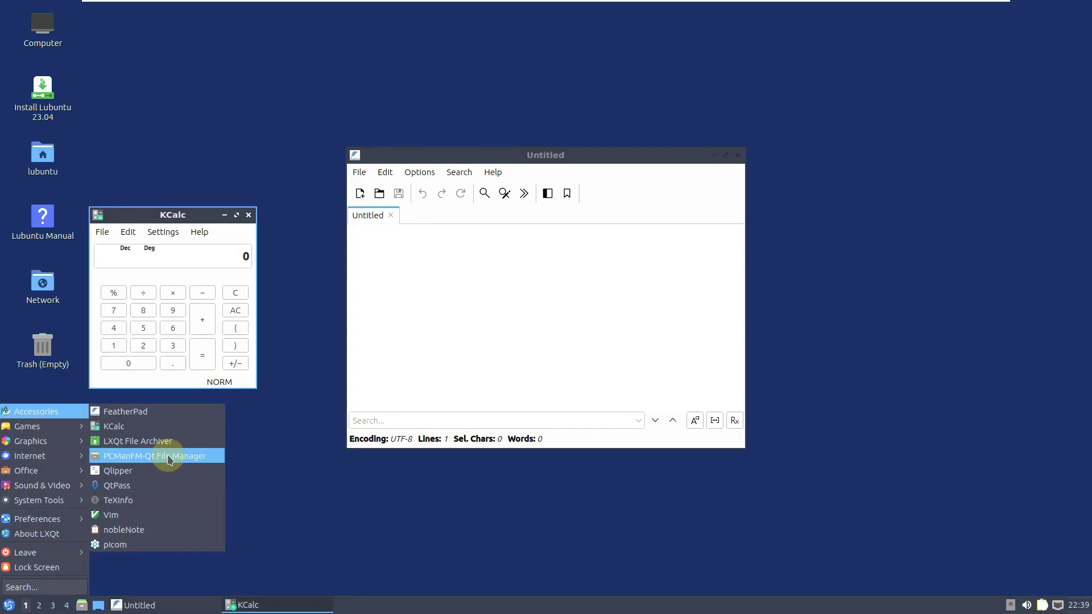
pyautogui.moveTo(91, 429)
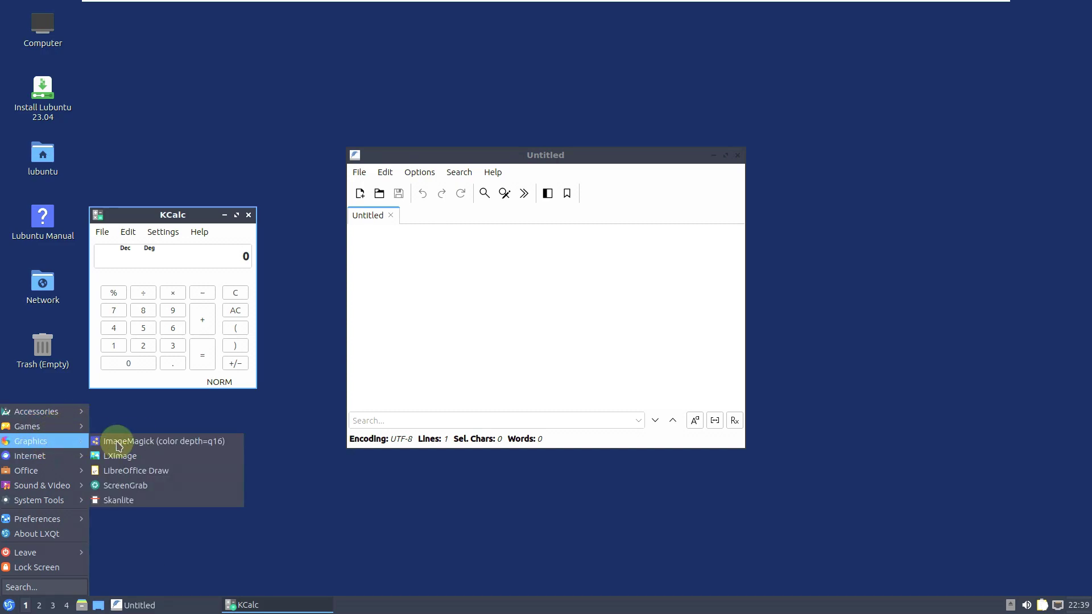
pyautogui.click(125, 452)
# - Launch LibreOffice Draw and ScreenGrab from the Graphics menu
pyautogui.click(12, 605)
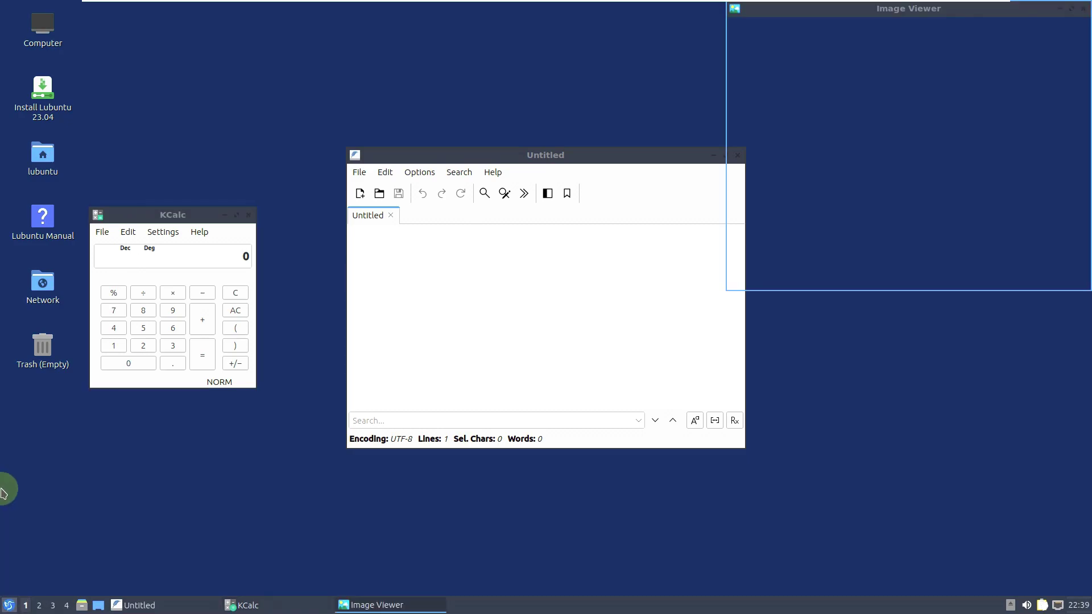
pyautogui.moveTo(28, 441)
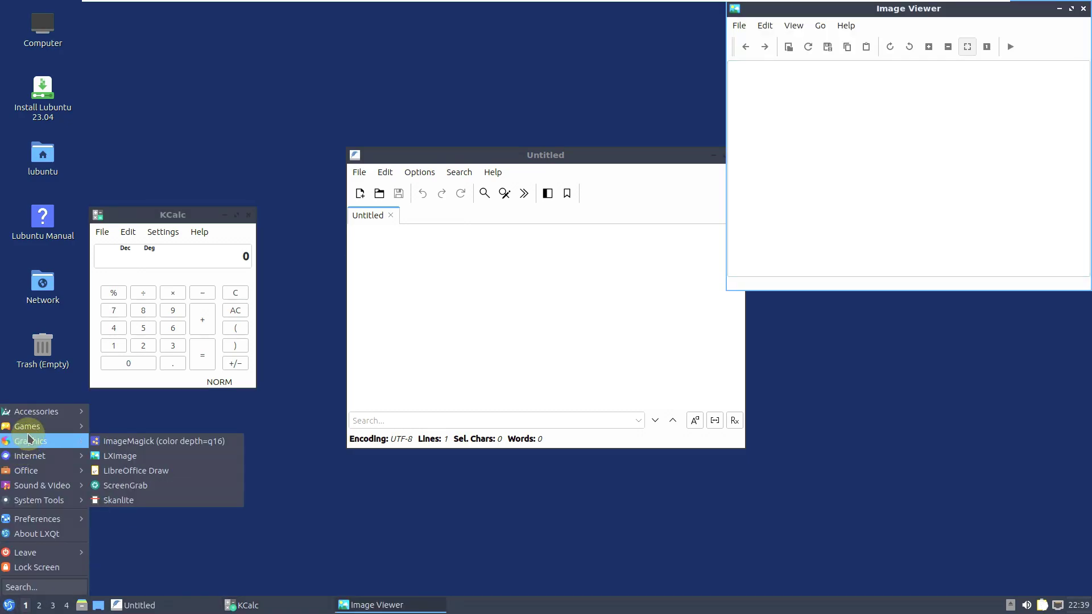
pyautogui.click(172, 469)
pyautogui.click(11, 605)
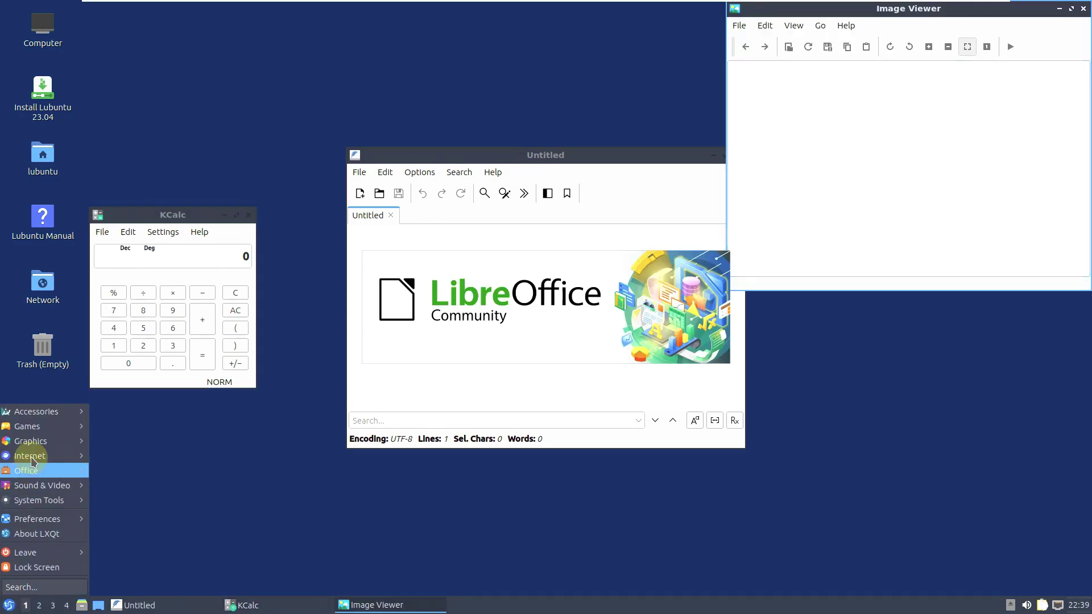
pyautogui.moveTo(34, 441)
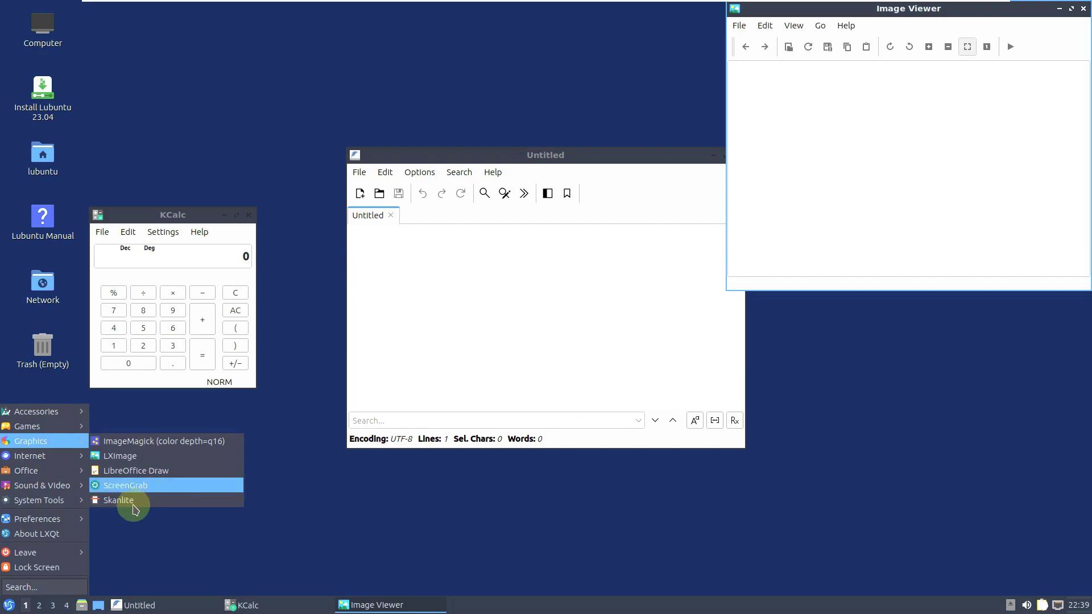
pyautogui.click(139, 487)
pyautogui.click(10, 605)
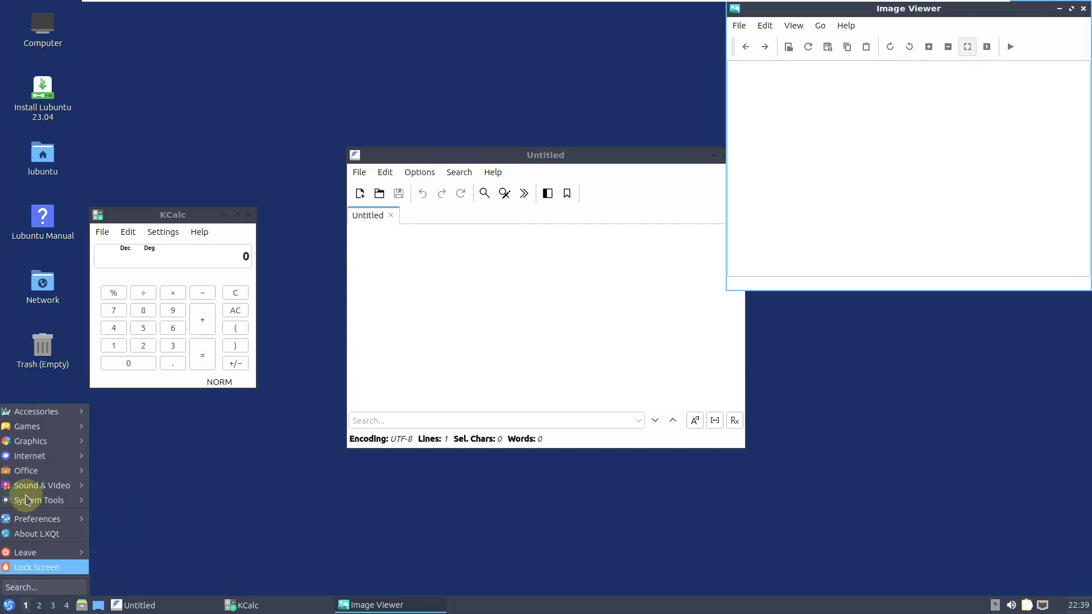
pyautogui.moveTo(42, 455)
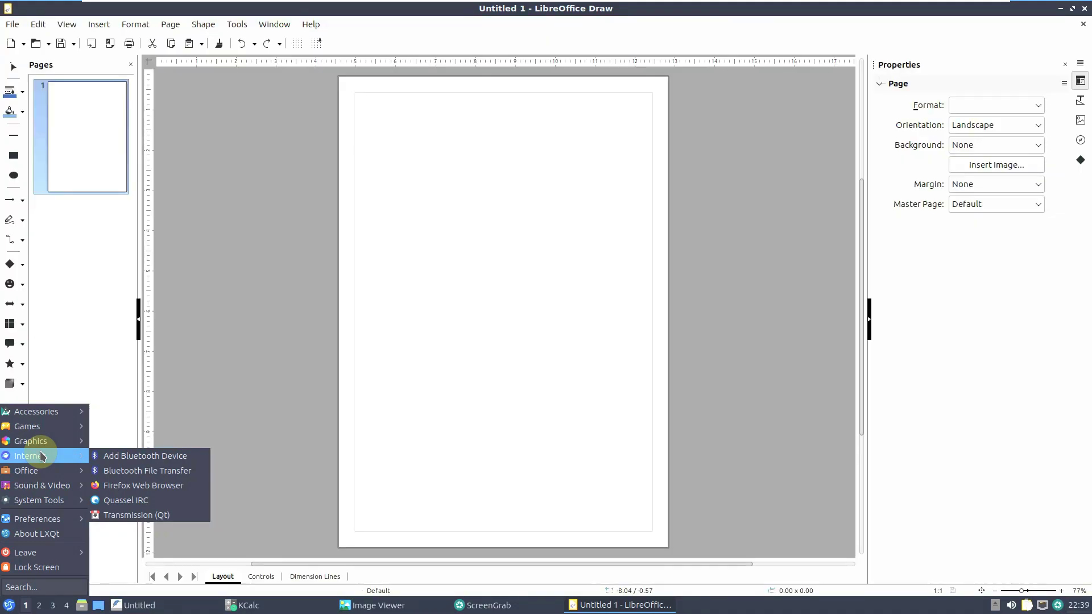
# - Launch Transmission, Quassel IRC and qpdfview from the Start menu
pyautogui.click(167, 515)
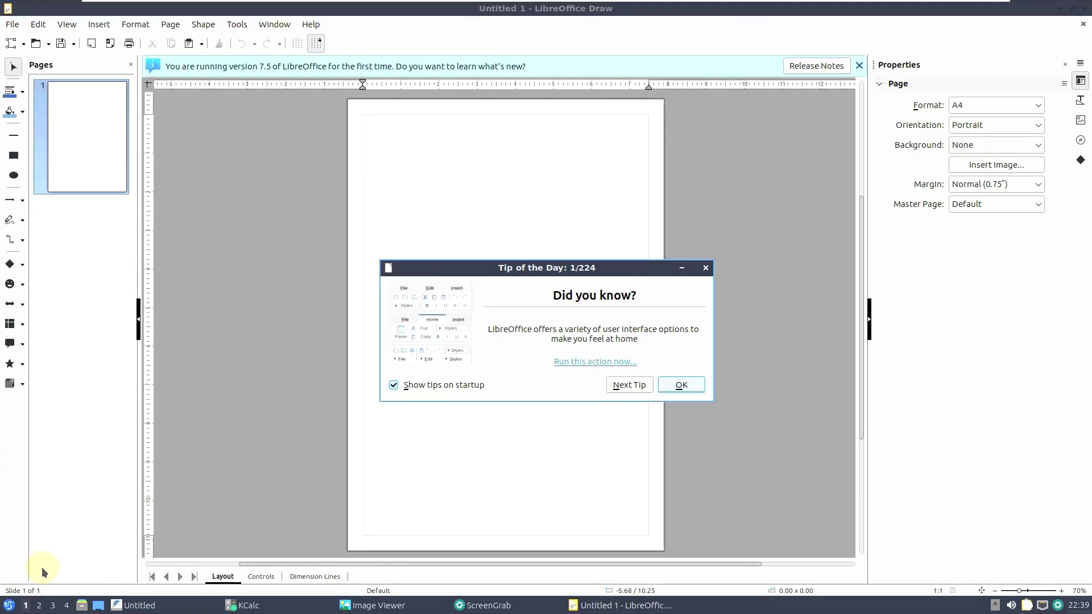
pyautogui.click(9, 605)
pyautogui.moveTo(27, 458)
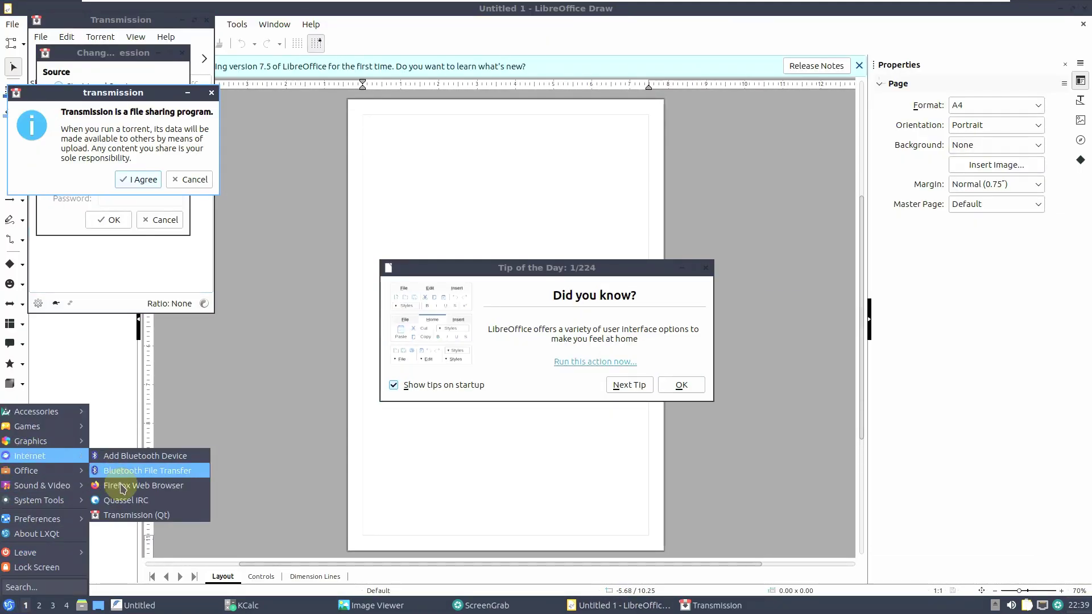
pyautogui.click(8, 603)
pyautogui.click(8, 601)
pyautogui.moveTo(57, 471)
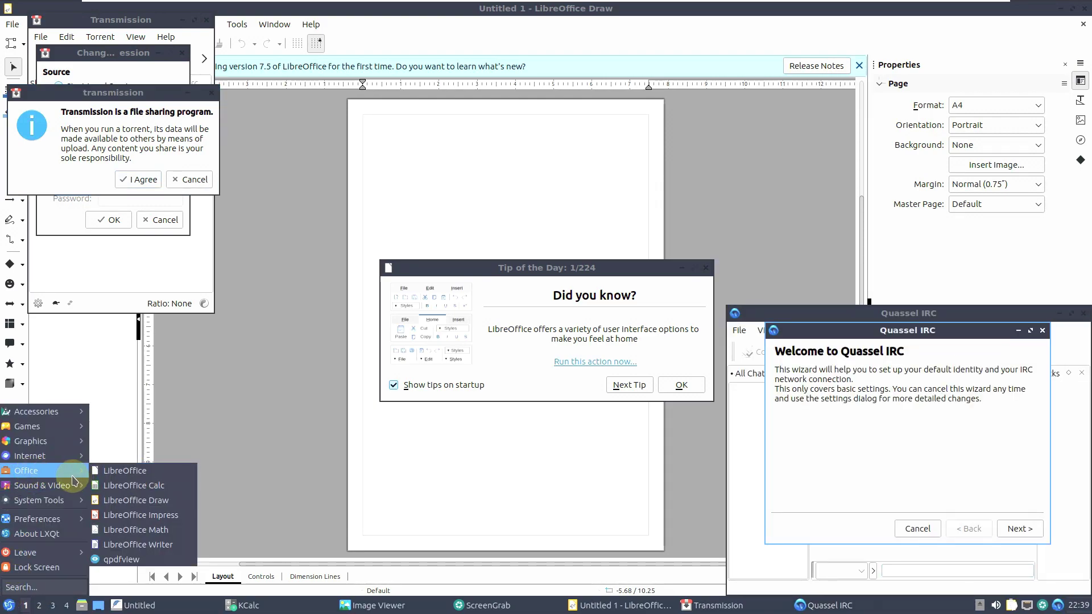
pyautogui.click(122, 559)
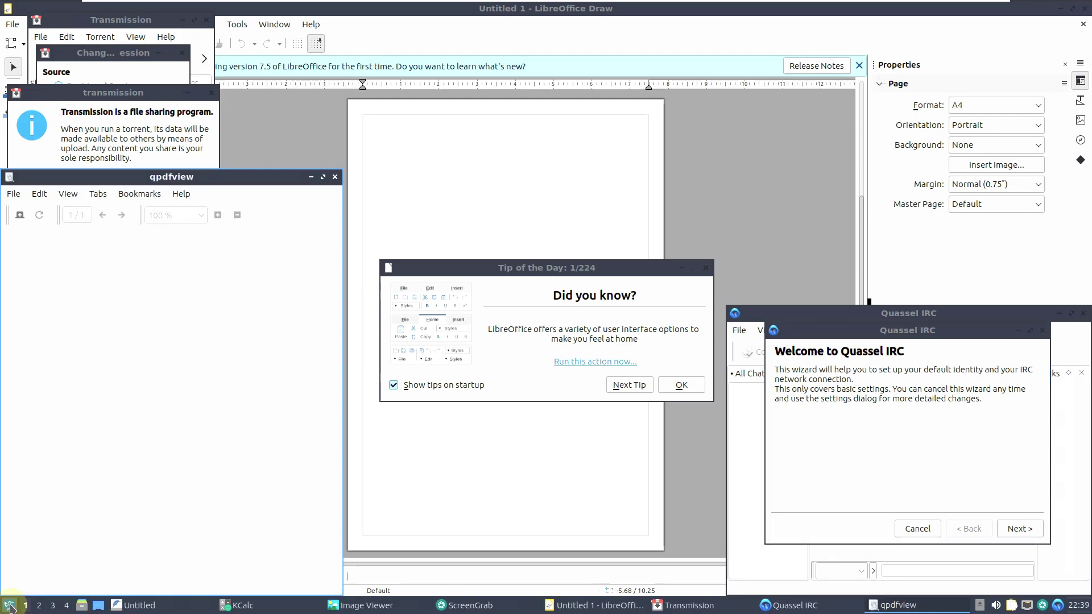
# - Launch VLC media player, PulseAudio Volume Control and Discover
pyautogui.click(8, 603)
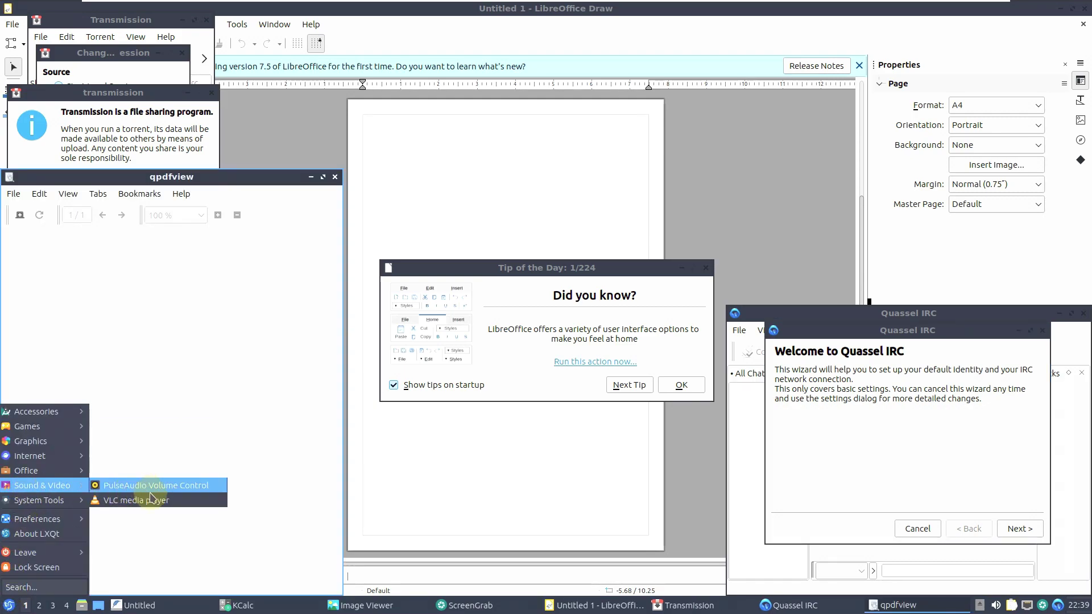
pyautogui.click(152, 501)
pyautogui.click(9, 604)
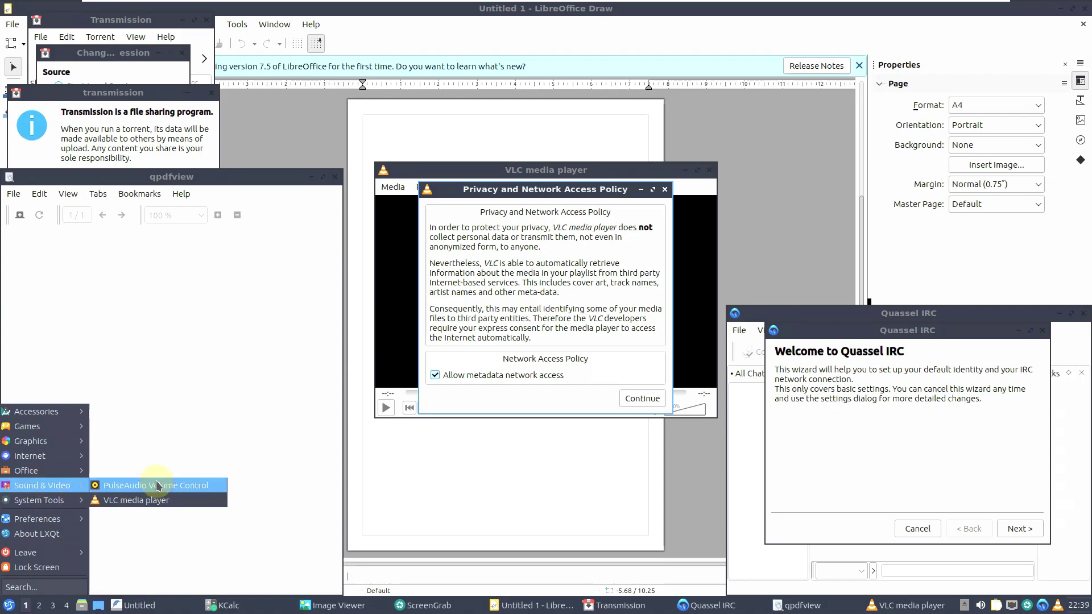
pyautogui.click(136, 485)
pyautogui.click(9, 605)
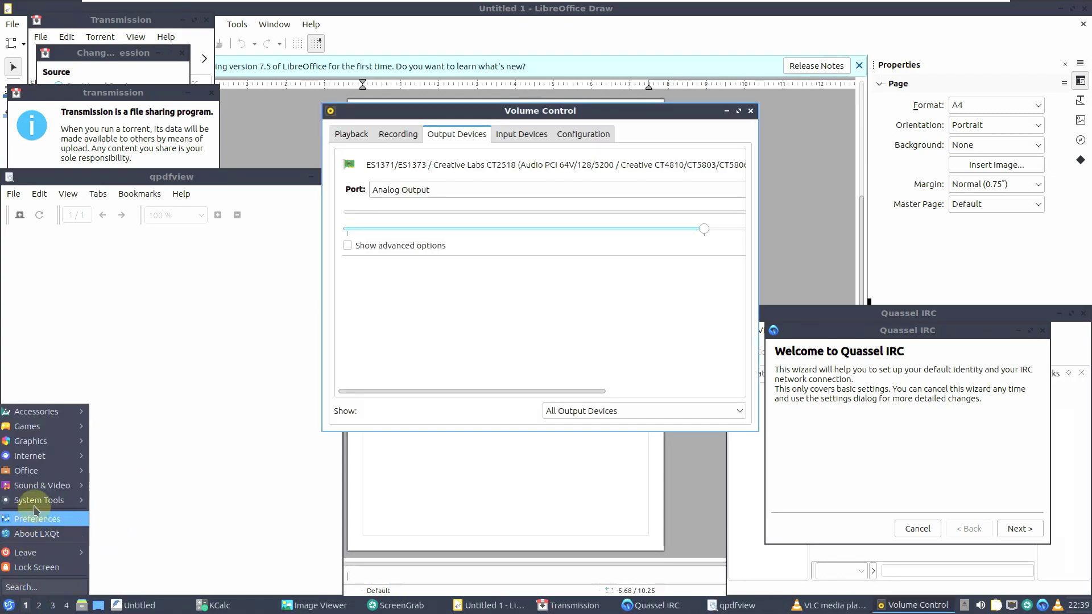
pyautogui.moveTo(40, 501)
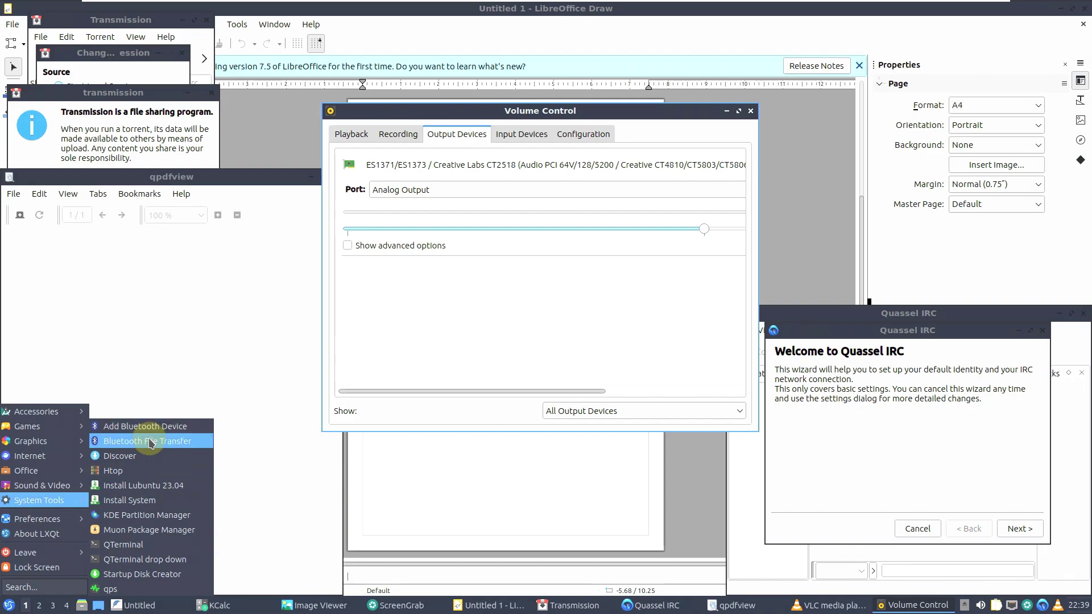
pyautogui.click(154, 459)
# - Launch Muon Package Manager and Make Startup Disk from System Tools
pyautogui.click(9, 605)
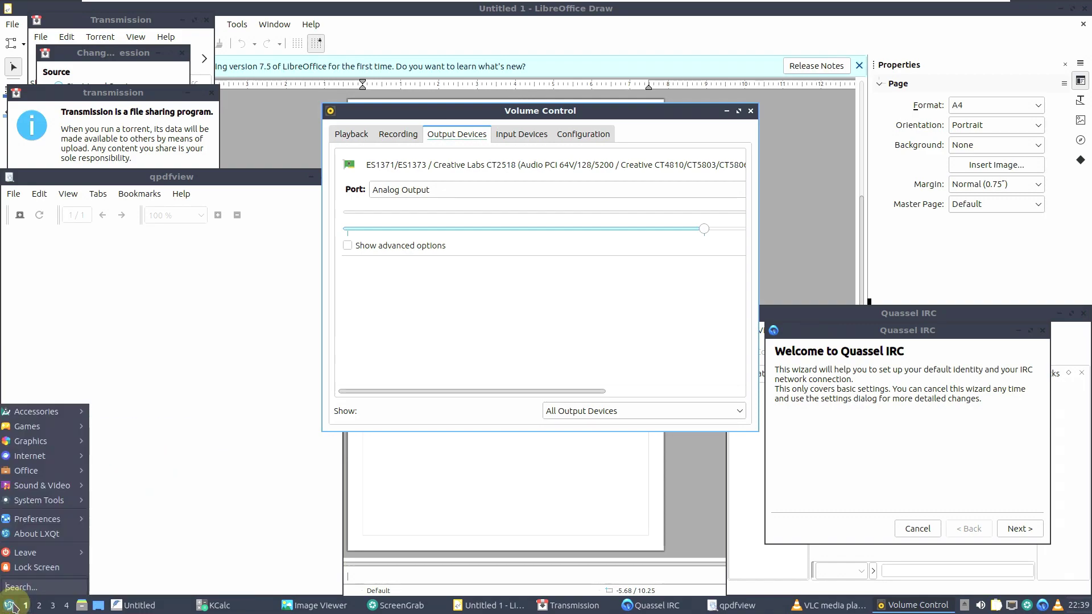
pyautogui.moveTo(51, 517)
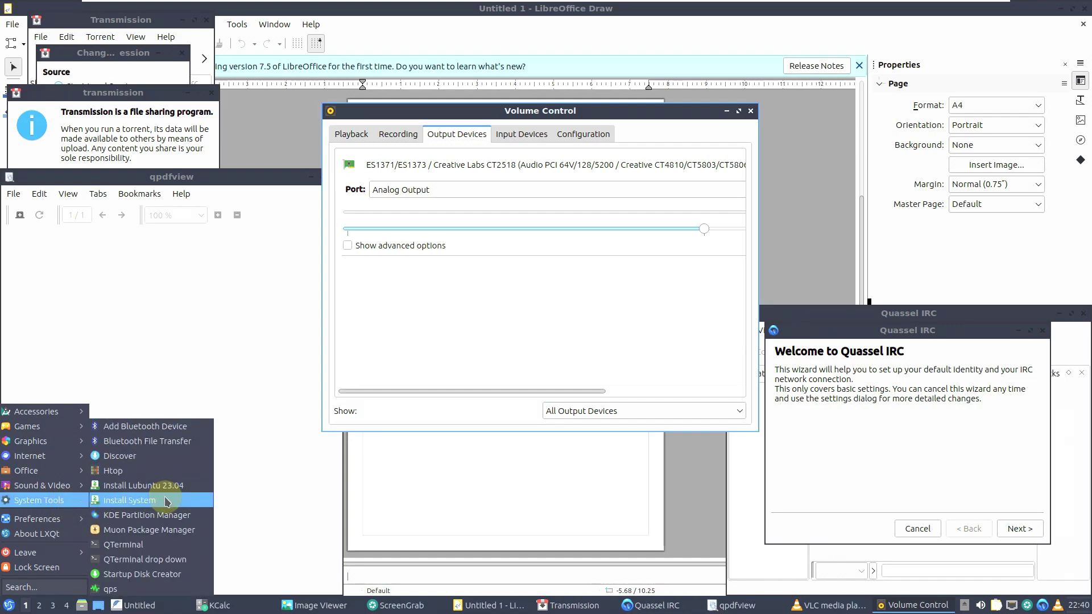
pyautogui.click(172, 534)
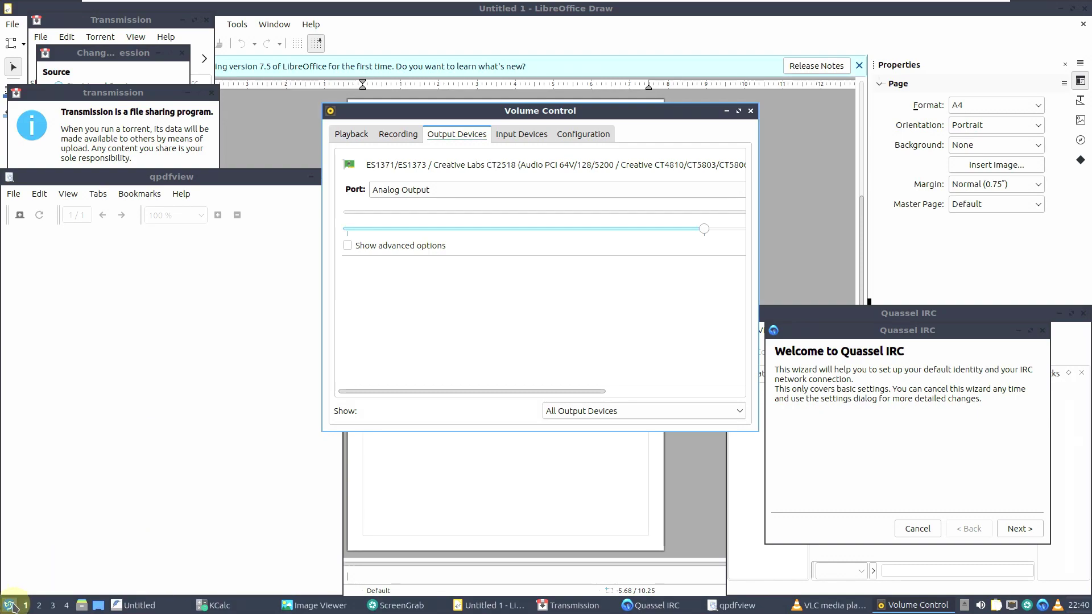
pyautogui.click(9, 605)
pyautogui.moveTo(42, 506)
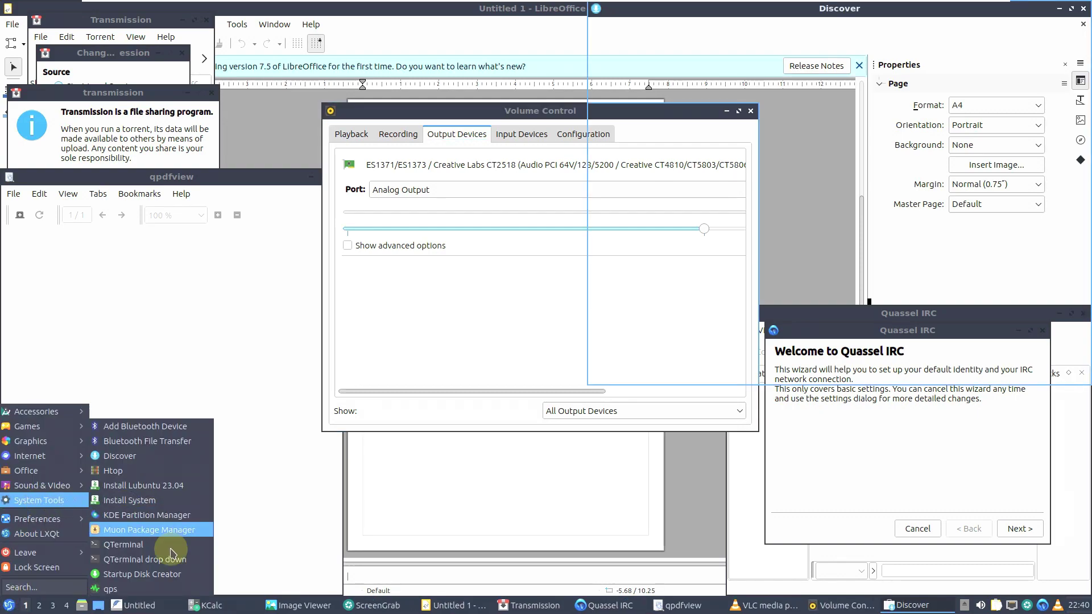
pyautogui.click(170, 561)
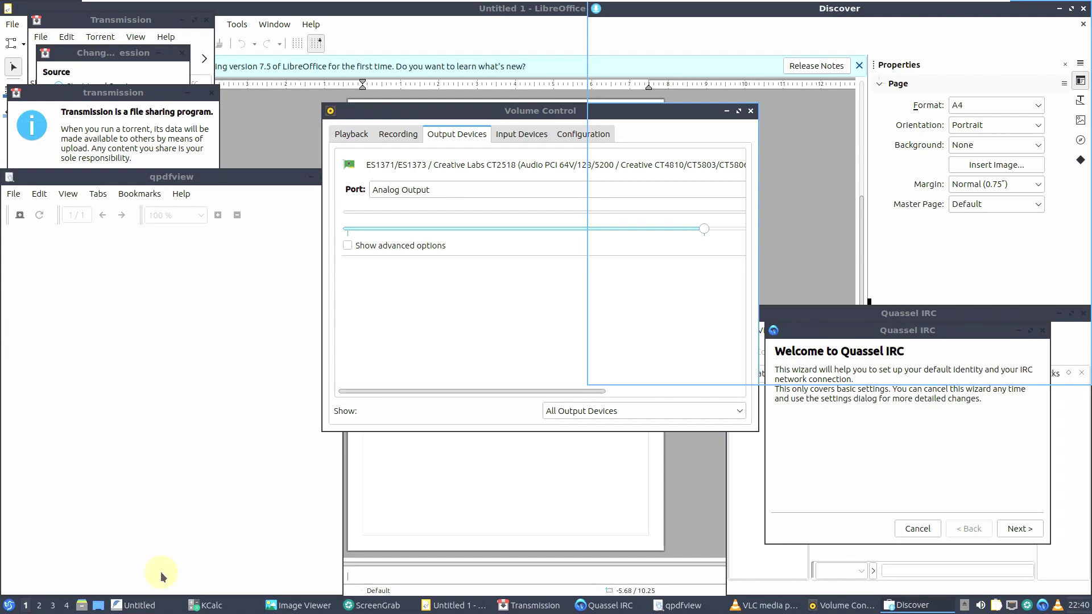
pyautogui.click(8, 605)
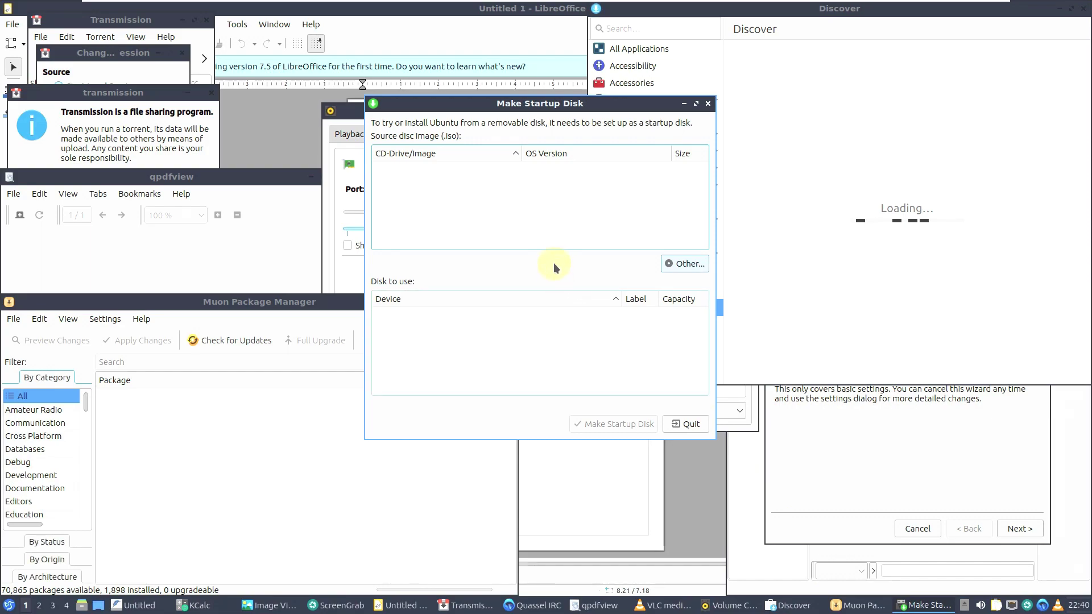
# - Move Startup Disk Creator aside and quit it, then reposition the Muon Package Manager window
pyautogui.moveTo(496, 108); pyautogui.dragTo(662, 158)
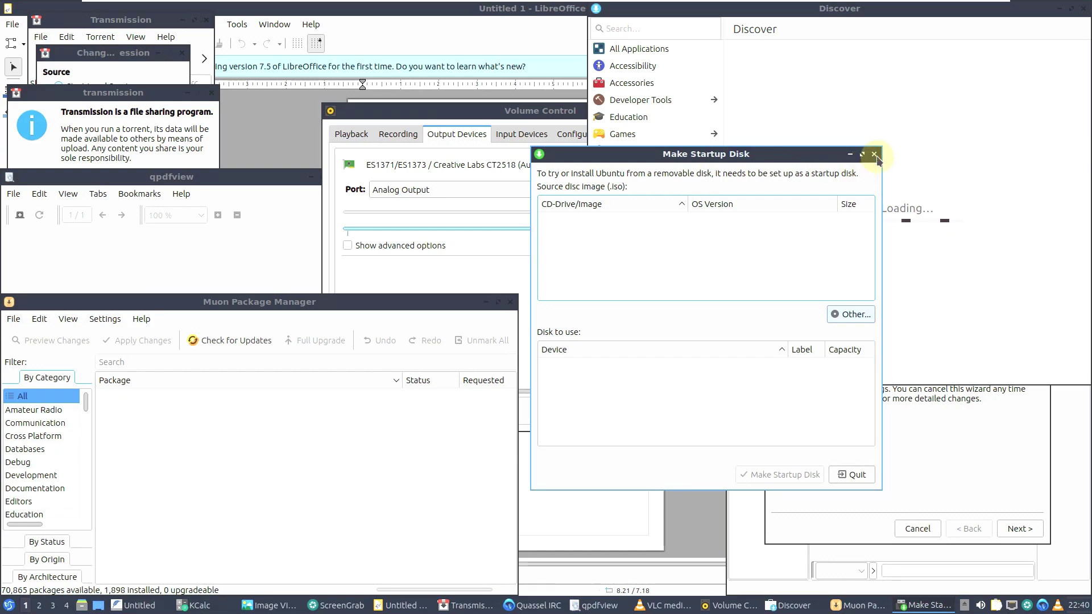
pyautogui.click(856, 475)
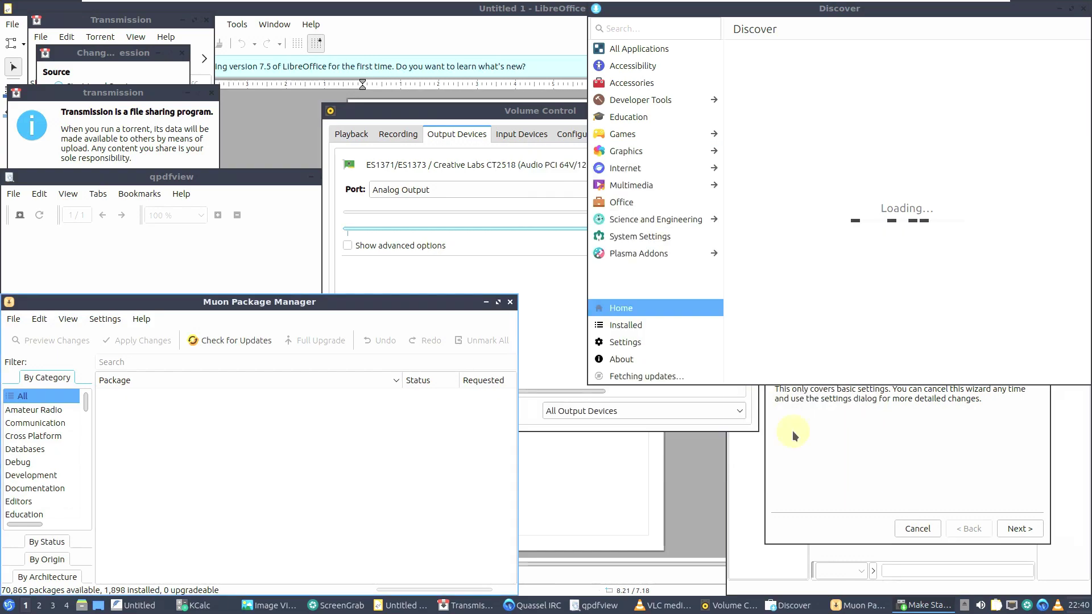
pyautogui.moveTo(381, 301); pyautogui.dragTo(539, 151)
# - Maximise Muon, check its version 5.8.0 in About, and scroll the 70,865-package list
pyautogui.click(655, 153)
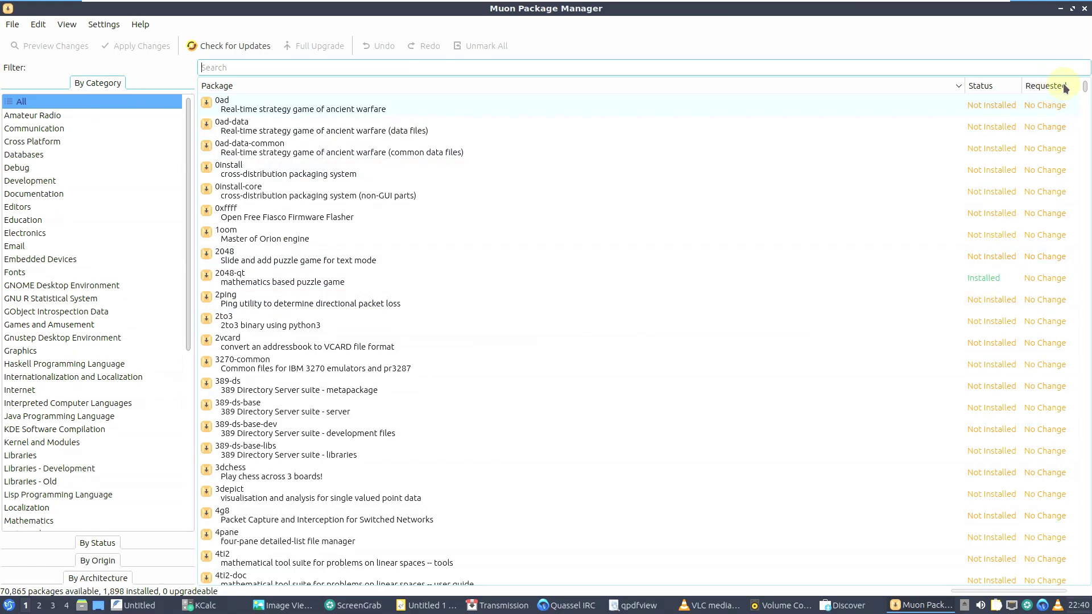
pyautogui.click(140, 23)
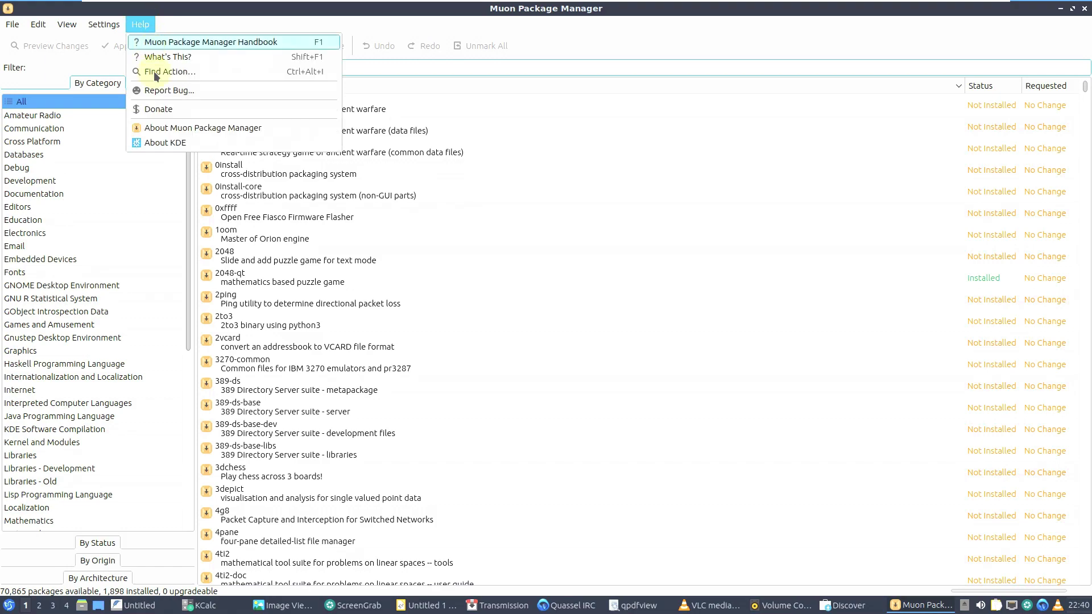
pyautogui.click(173, 129)
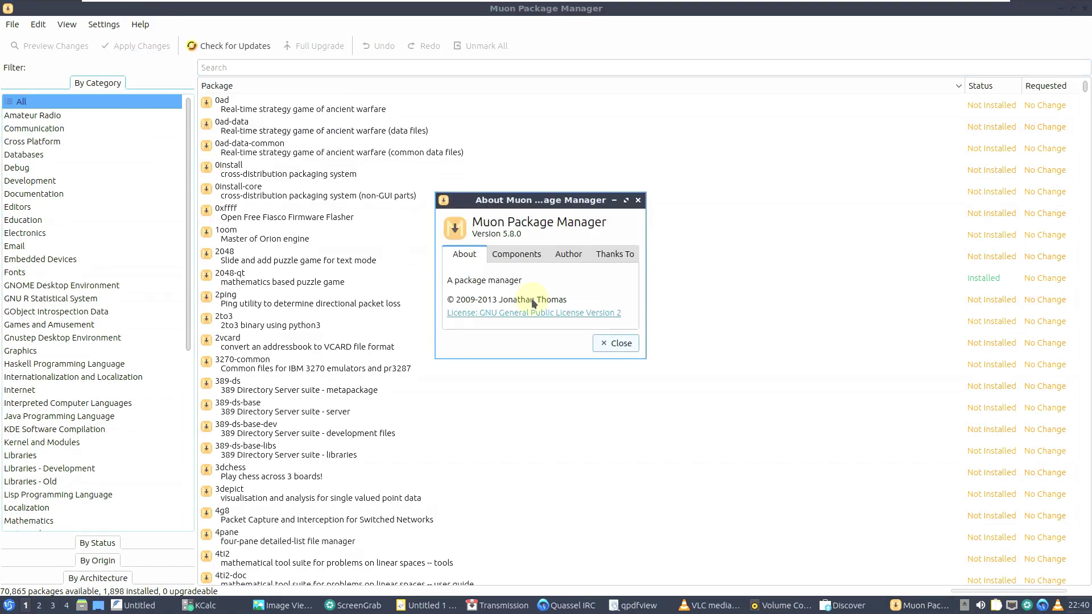
pyautogui.click(616, 344)
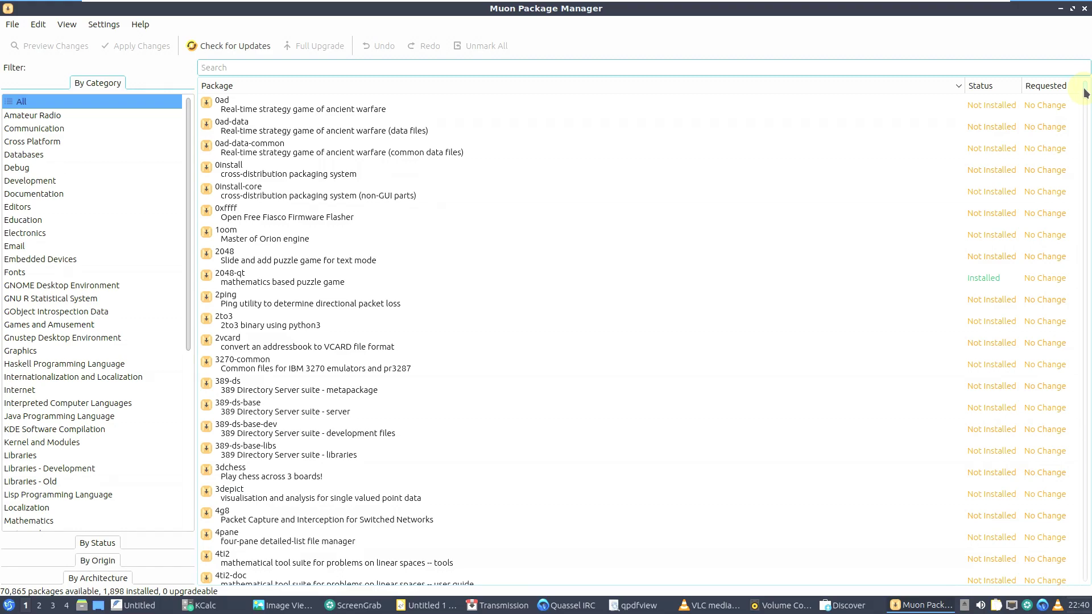
pyautogui.moveTo(1084, 93); pyautogui.dragTo(1085, 463)
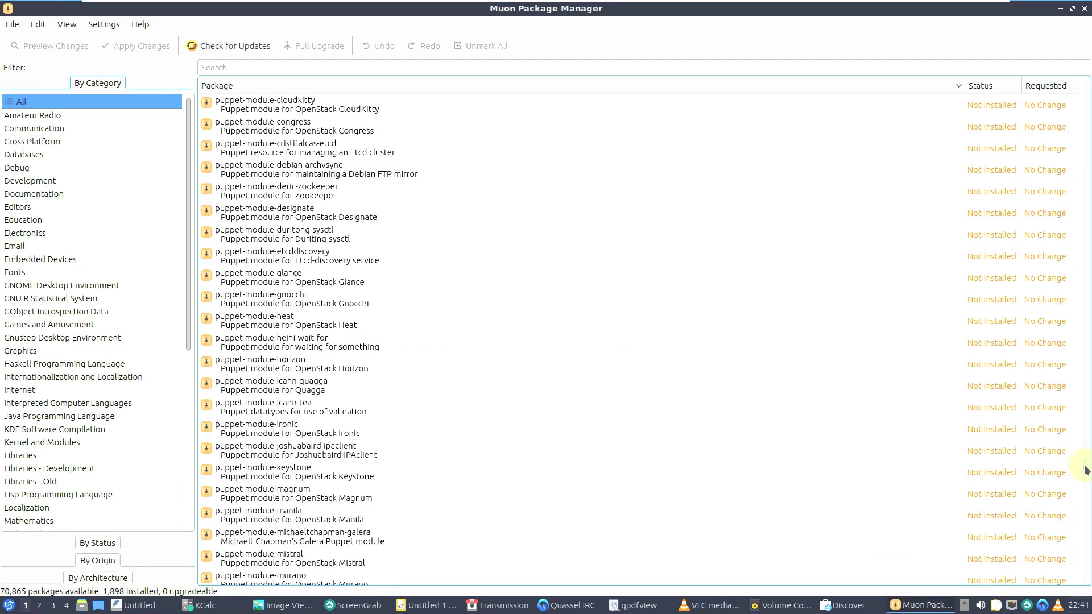
pyautogui.moveTo(1087, 508); pyautogui.dragTo(1080, 11)
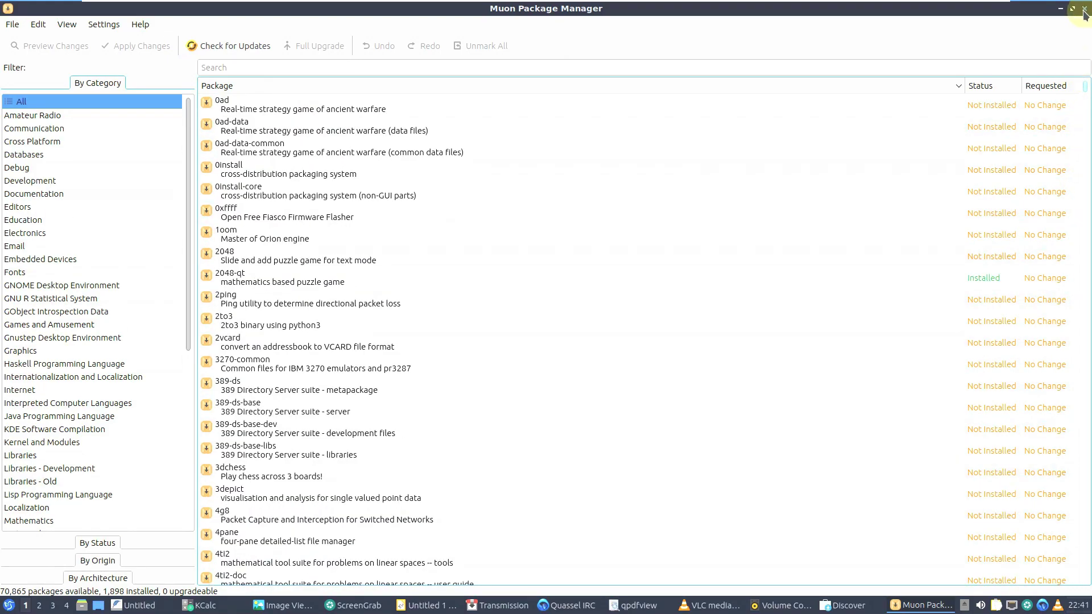
# - Close Muon and browse Volume Control's playback, recording, output, input and configuration tabs
pyautogui.click(1084, 11)
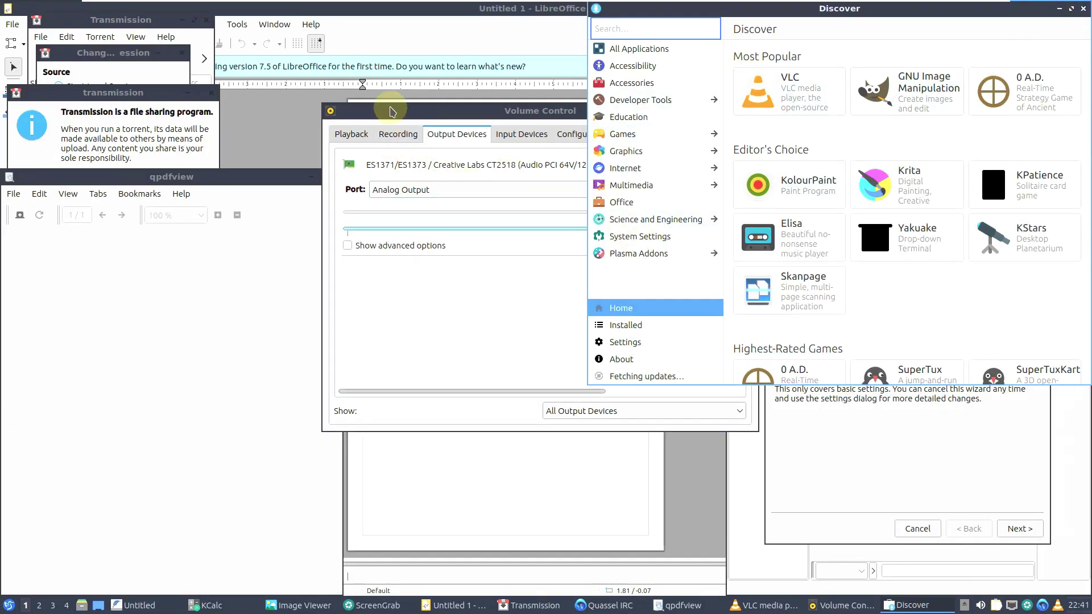
pyautogui.click(393, 111)
pyautogui.click(350, 135)
pyautogui.click(399, 134)
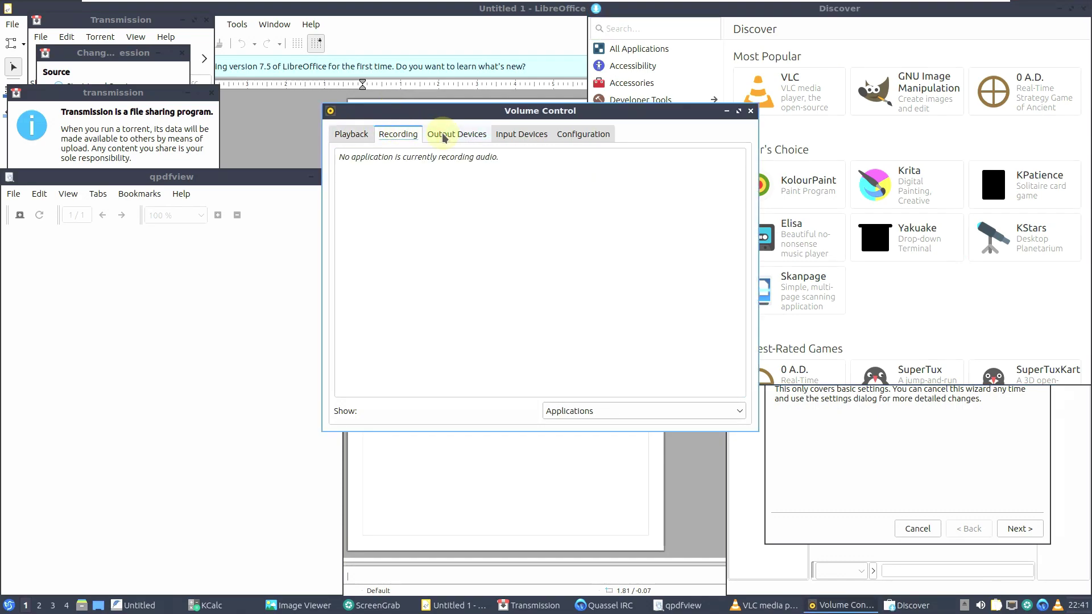
pyautogui.click(457, 134)
pyautogui.click(522, 134)
pyautogui.click(583, 134)
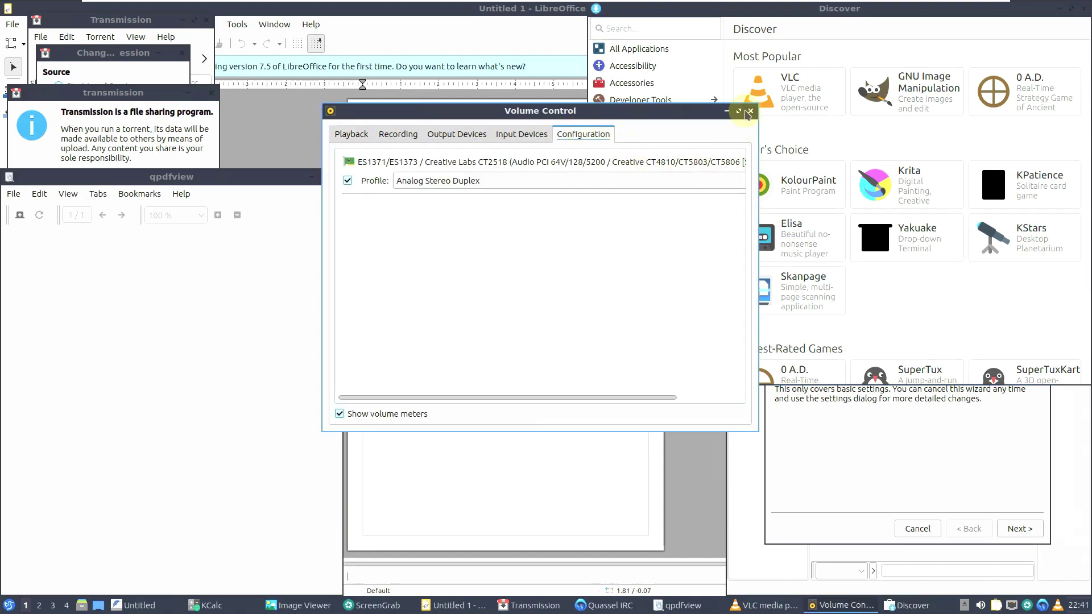
# - Close Volume Control and bring LibreOffice Draw forward, dismissing Tip of the Day
pyautogui.click(750, 111)
pyautogui.click(420, 108)
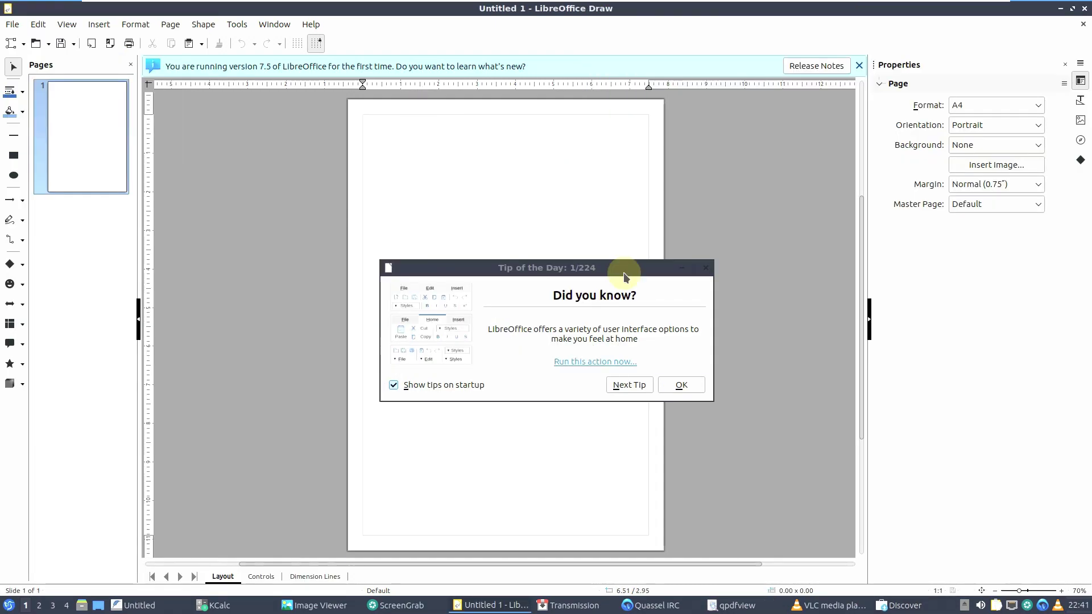
pyautogui.click(680, 385)
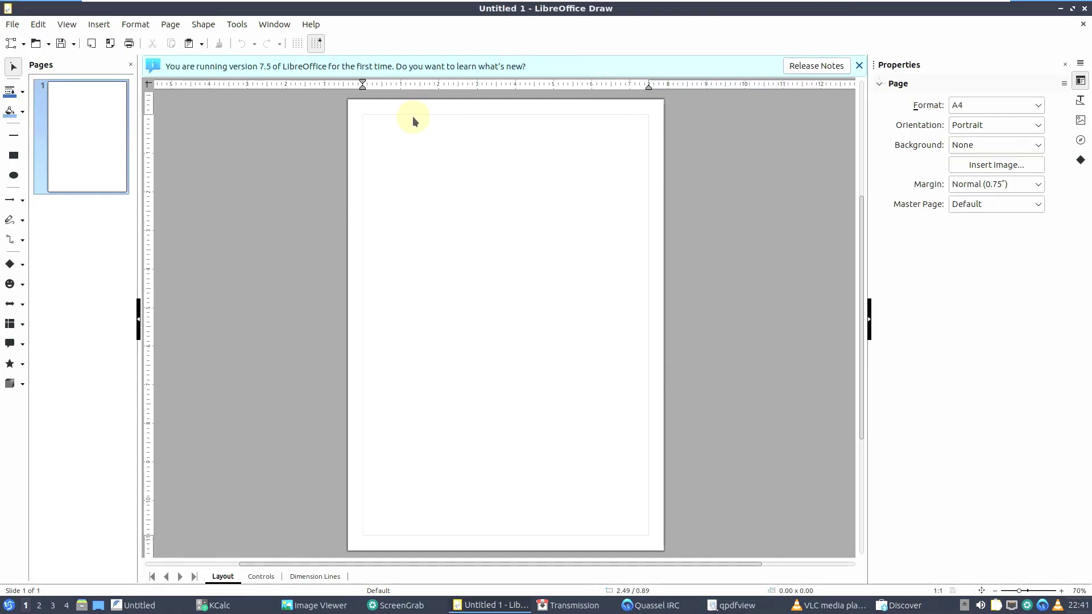
# - View LibreOffice Draw's About dialog (version 7.5.2.1) twice, then close Draw
pyautogui.click(311, 24)
pyautogui.click(343, 219)
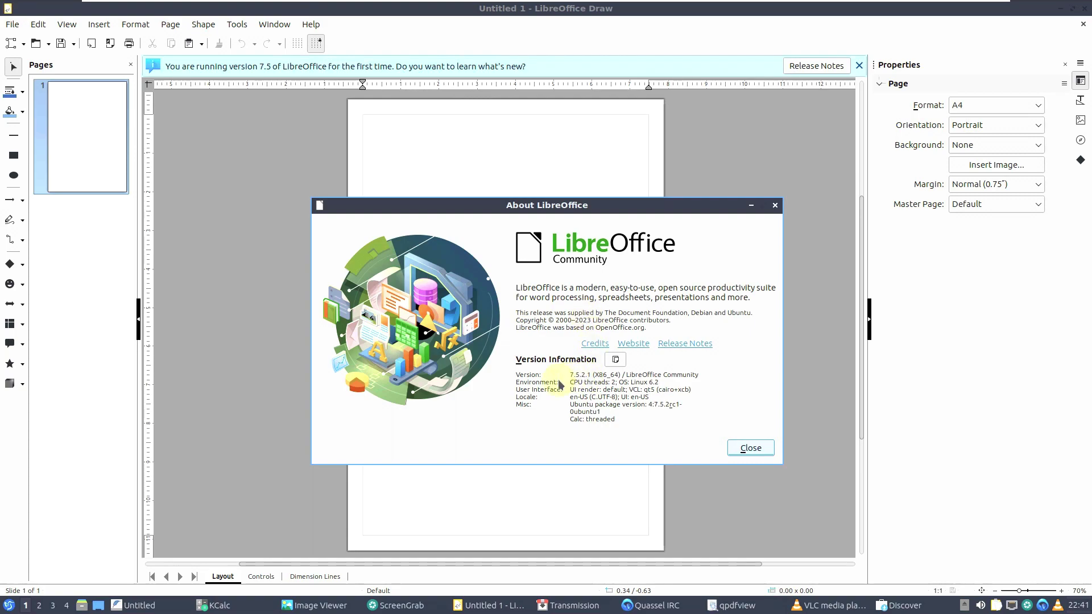
pyautogui.click(738, 449)
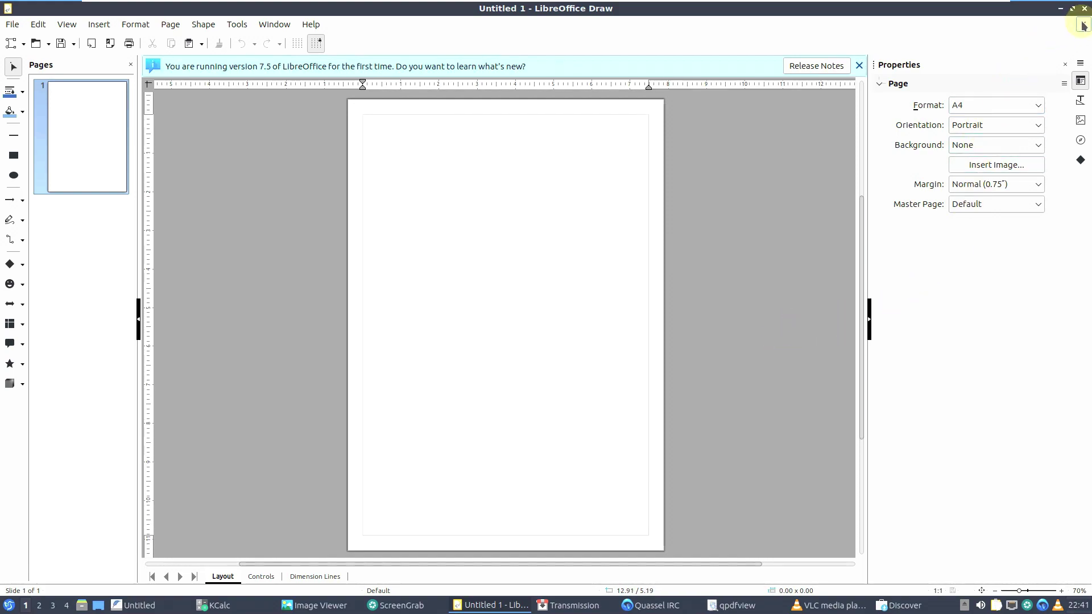
pyautogui.click(311, 25)
pyautogui.click(381, 222)
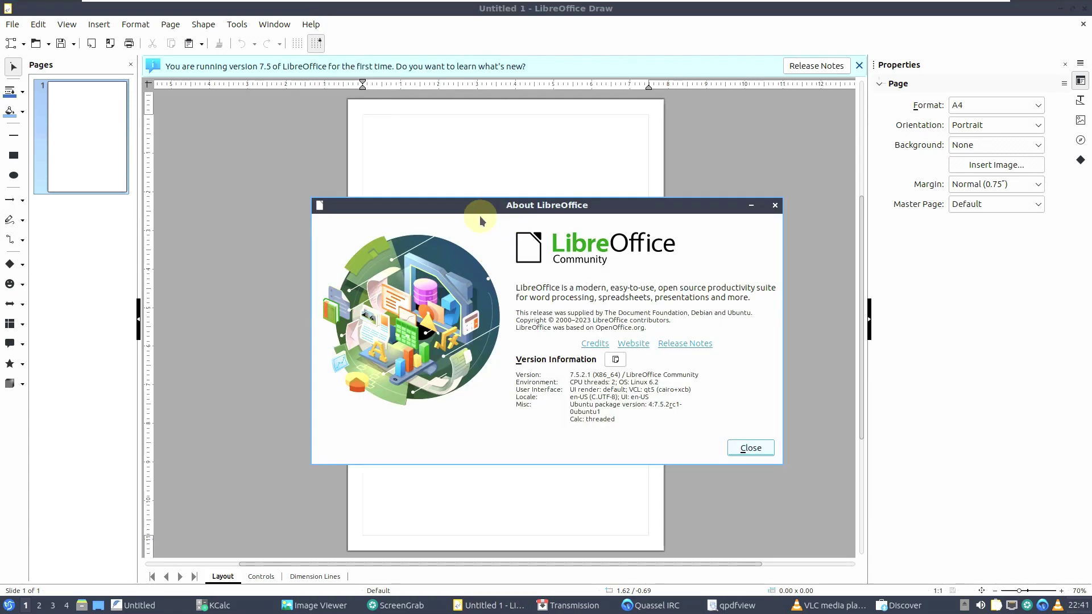
pyautogui.click(749, 449)
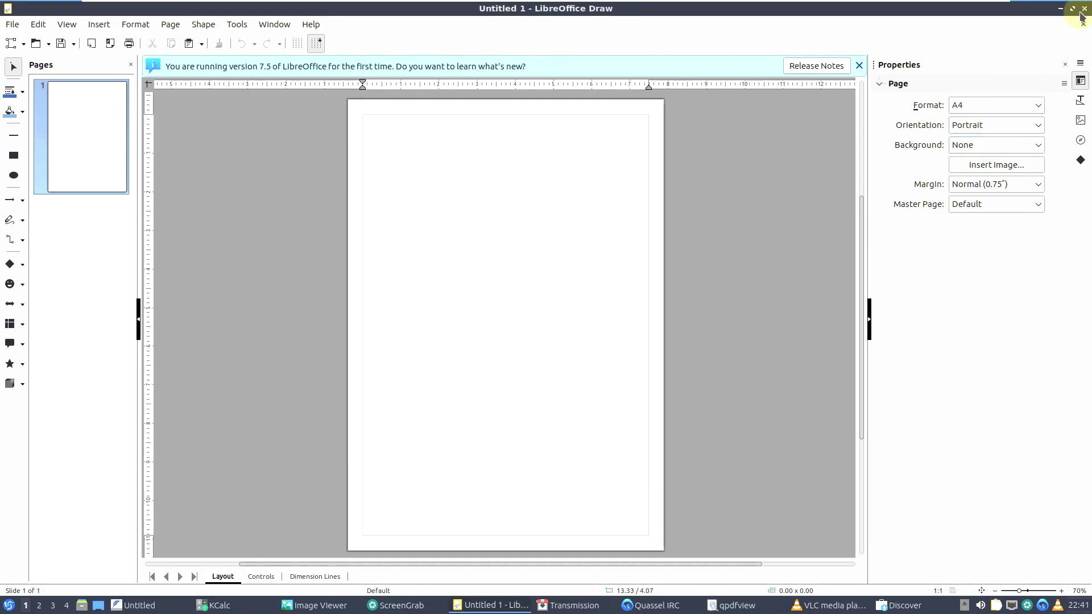
pyautogui.click(1082, 9)
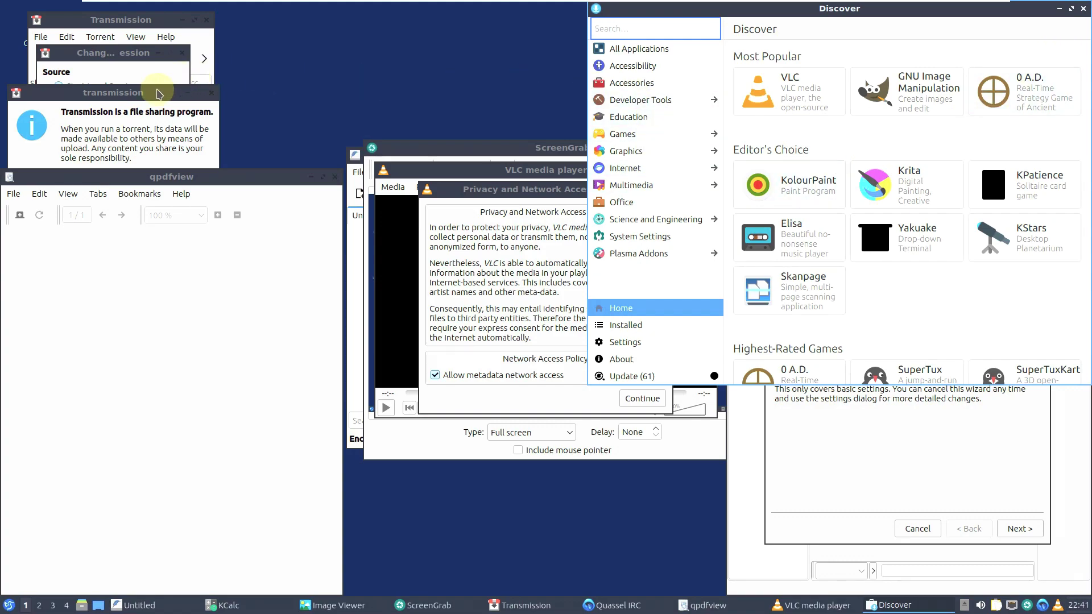
# - Accept Transmission's notice, cancel Change Session, check version 3.00 in About, and close Transmission
pyautogui.click(159, 94)
pyautogui.click(141, 179)
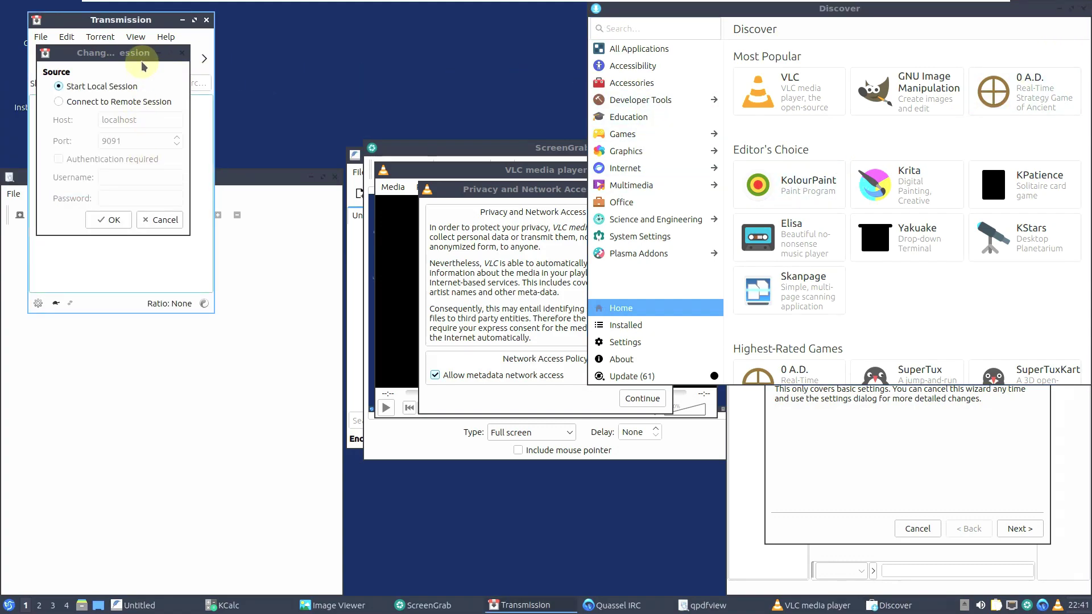
pyautogui.moveTo(138, 55); pyautogui.dragTo(345, 68)
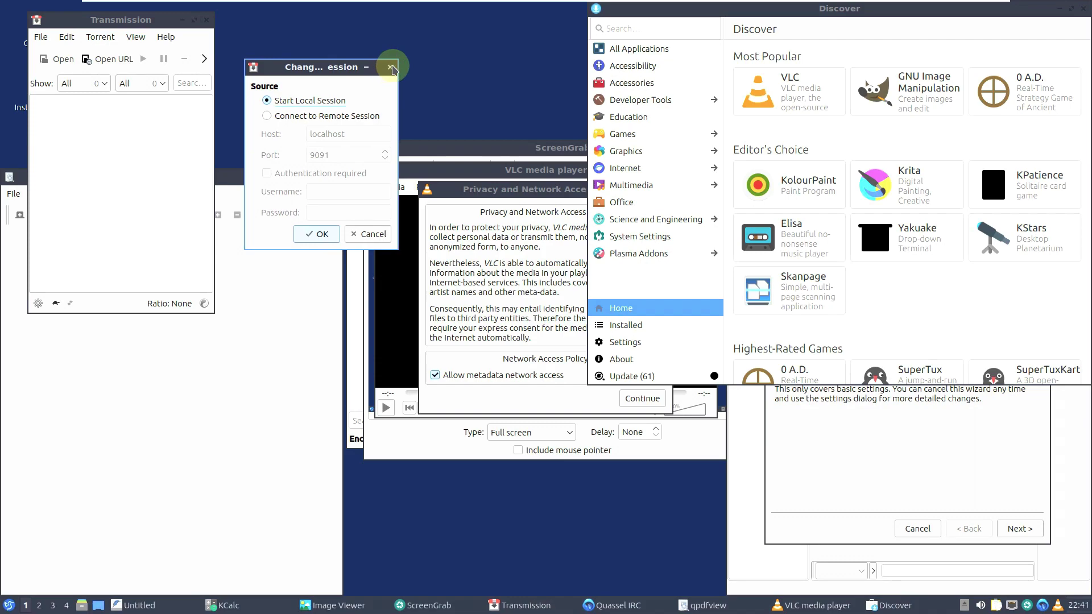
pyautogui.click(390, 66)
pyautogui.click(166, 37)
pyautogui.click(171, 108)
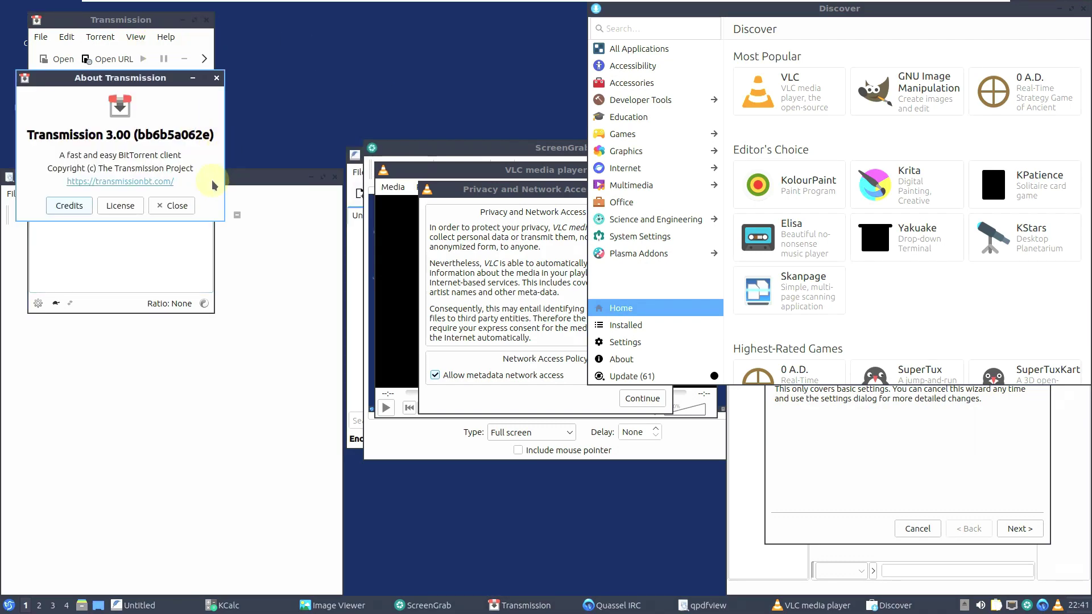
pyautogui.click(217, 77)
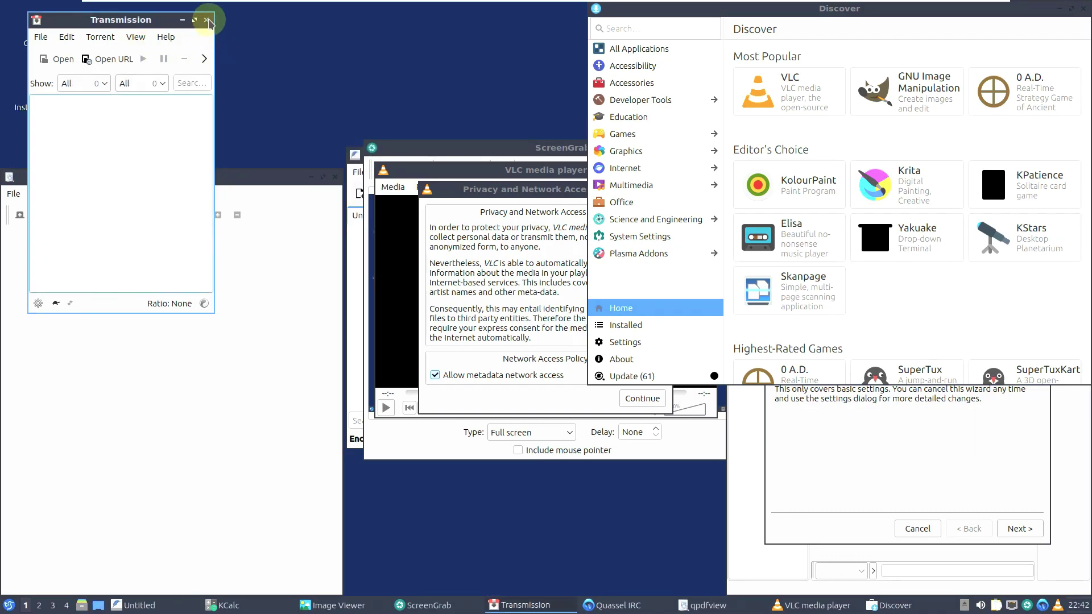
pyautogui.click(207, 20)
# - Check qpdfview's version 0.5.0 in its About dialog and close qpdfview
pyautogui.moveTo(239, 177); pyautogui.dragTo(366, 94)
pyautogui.click(309, 109)
pyautogui.click(312, 143)
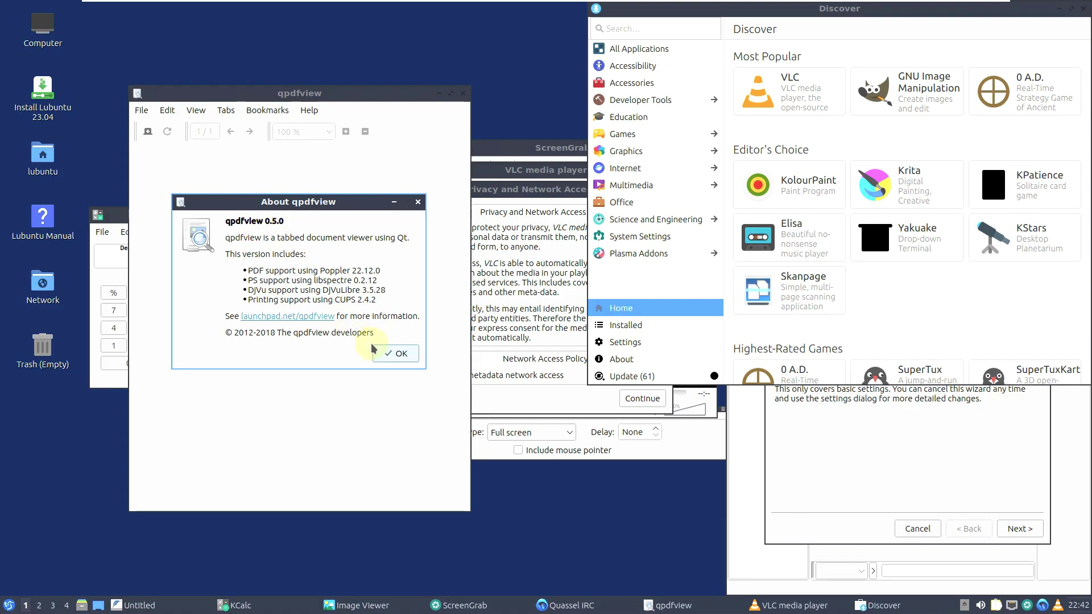
pyautogui.click(402, 357)
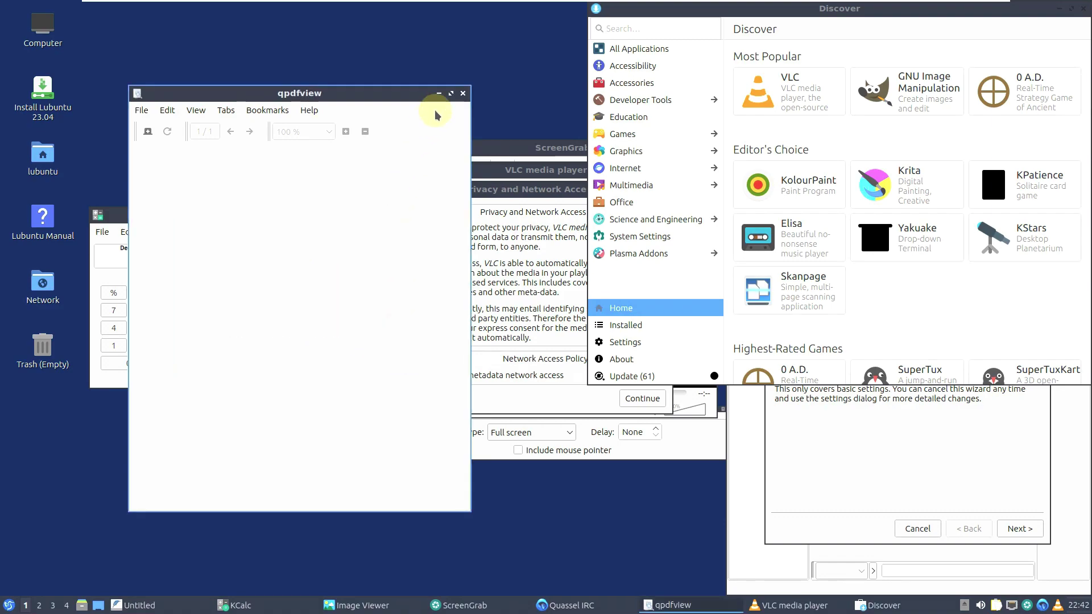
pyautogui.click(462, 93)
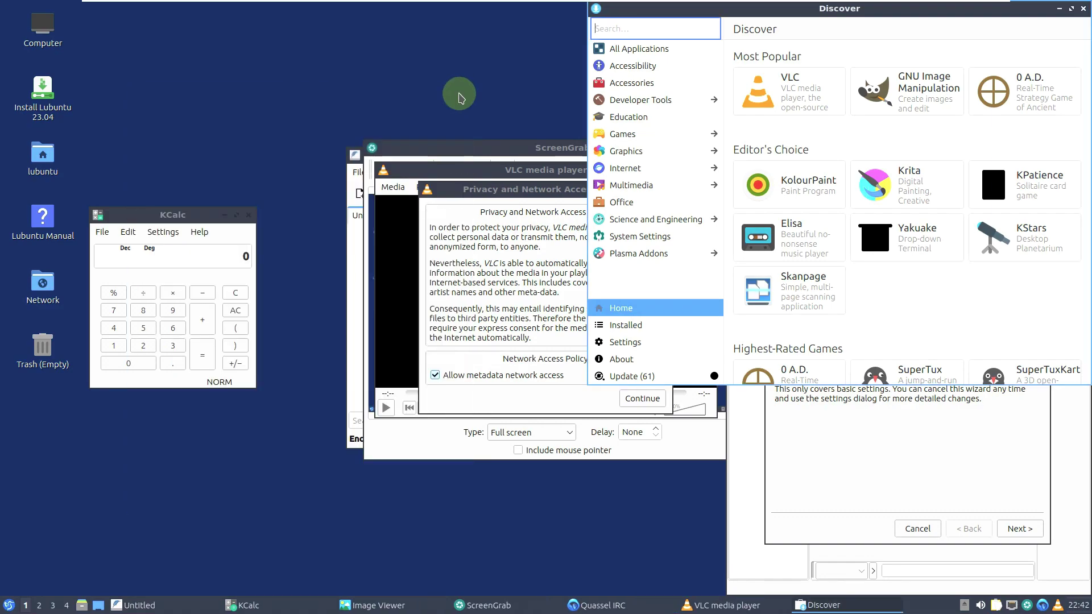
# - Check KCalc's version 22.12.3 in its About dialog and close KCalc
pyautogui.click(199, 231)
pyautogui.click(229, 346)
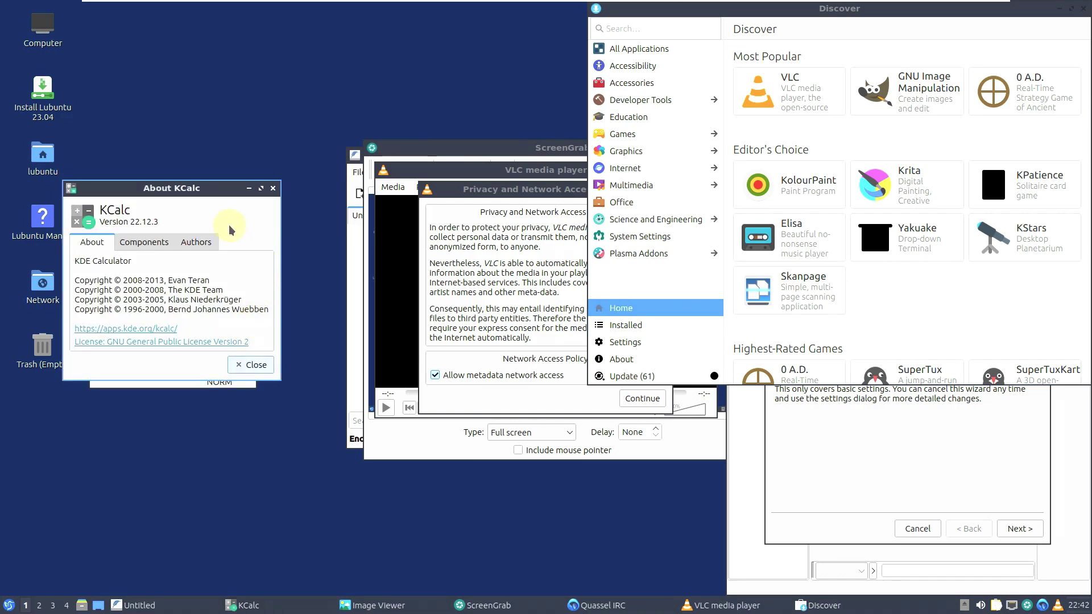
pyautogui.click(255, 365)
pyautogui.click(250, 215)
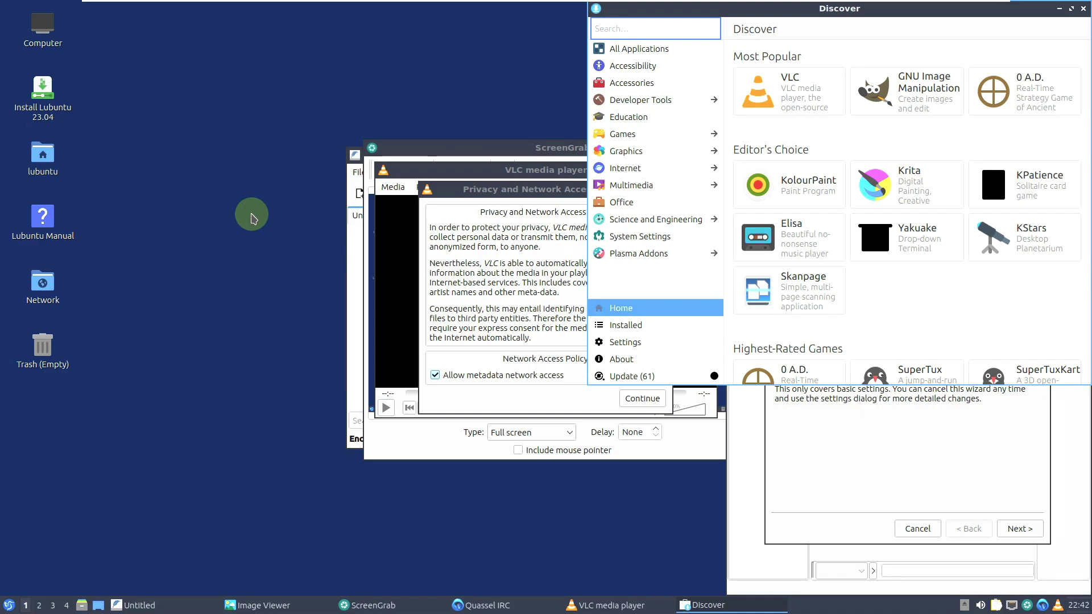
# - Dismiss VLC's privacy notice, view its About information, and close VLC
pyautogui.click(455, 190)
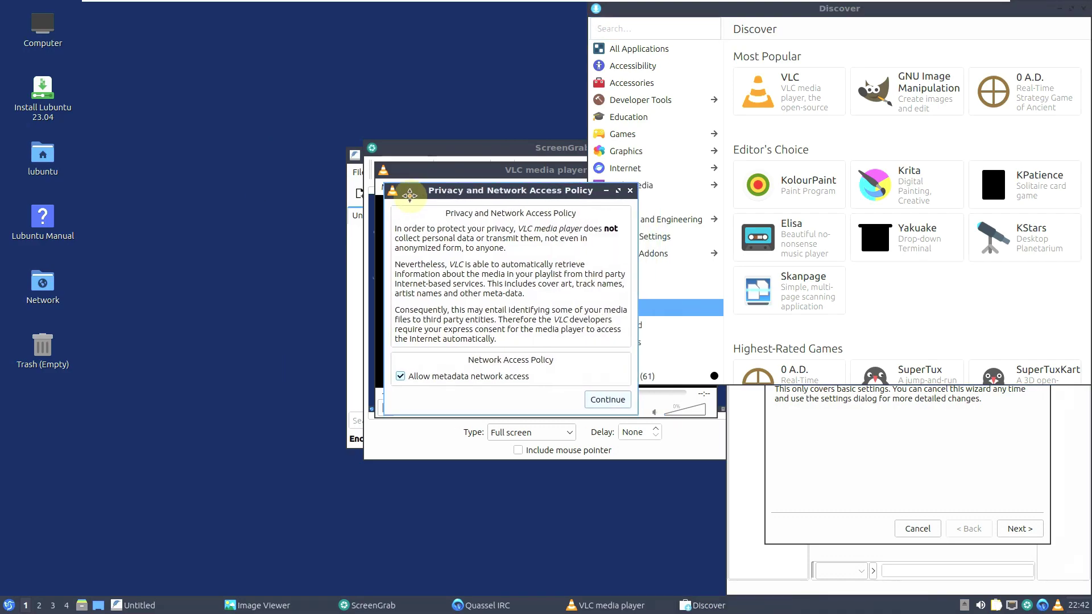
pyautogui.click(582, 203)
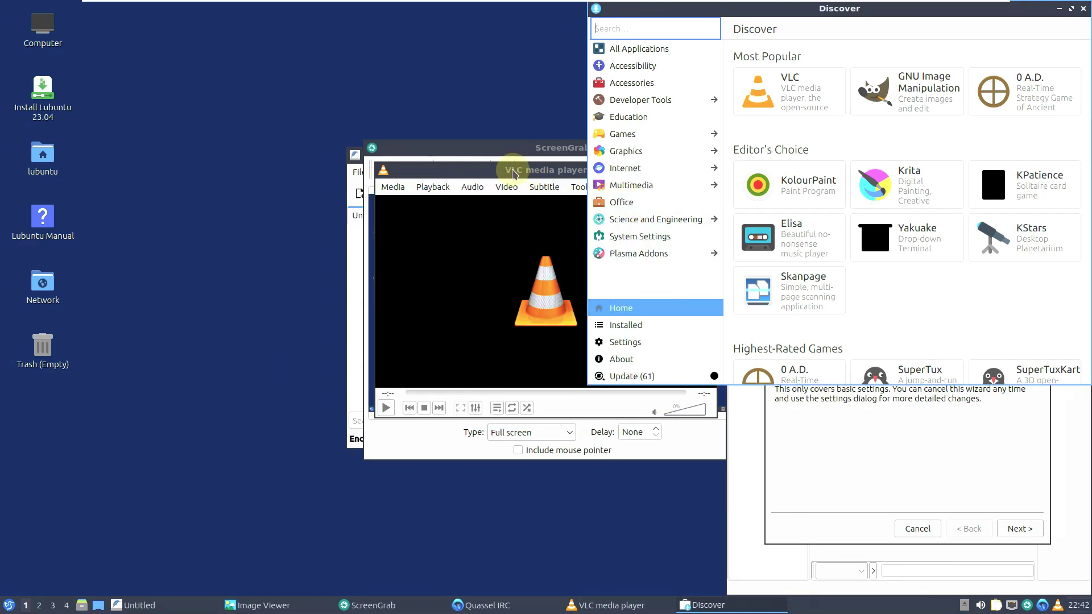
pyautogui.moveTo(508, 168); pyautogui.dragTo(364, 182)
pyautogui.click(496, 201)
pyautogui.click(502, 243)
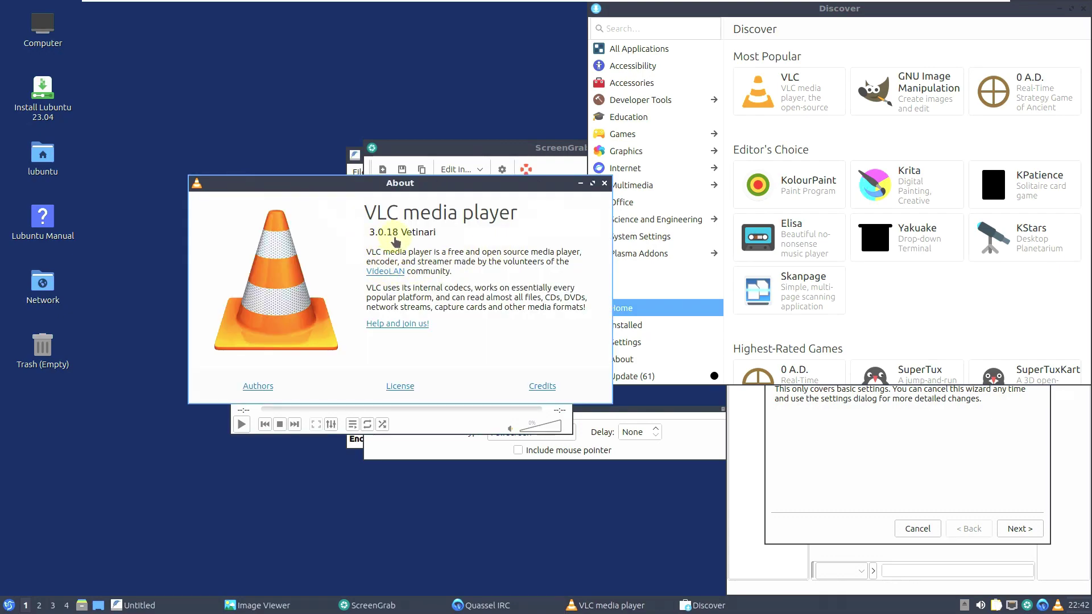
pyautogui.click(605, 183)
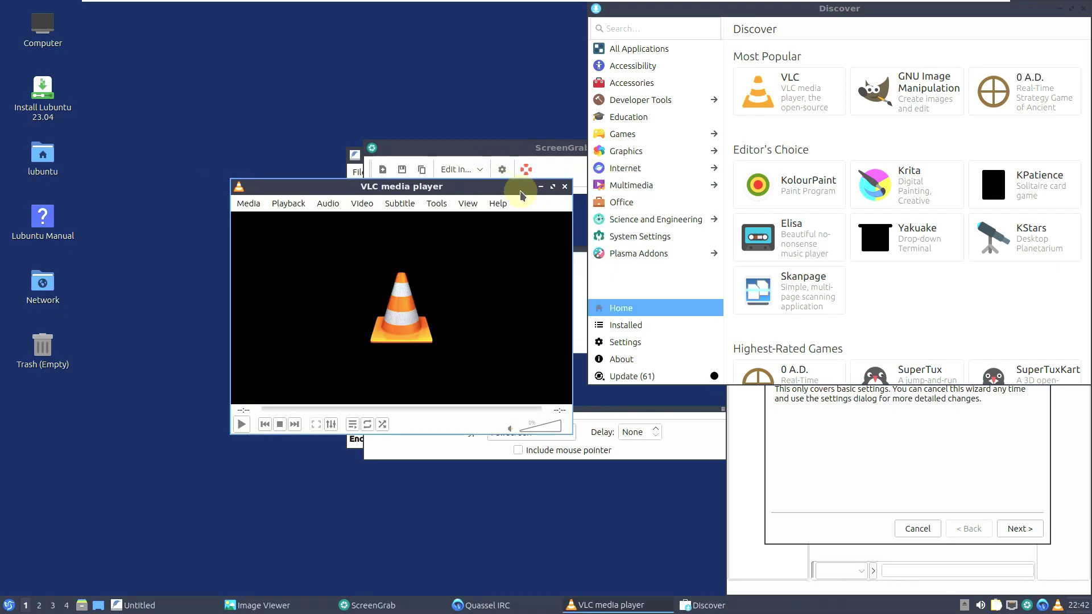
pyautogui.click(564, 187)
# - Close ScreenGrab, check FeatherPad's version 1.3.5 and close it, then centre Discover
pyautogui.moveTo(534, 169); pyautogui.dragTo(379, 198)
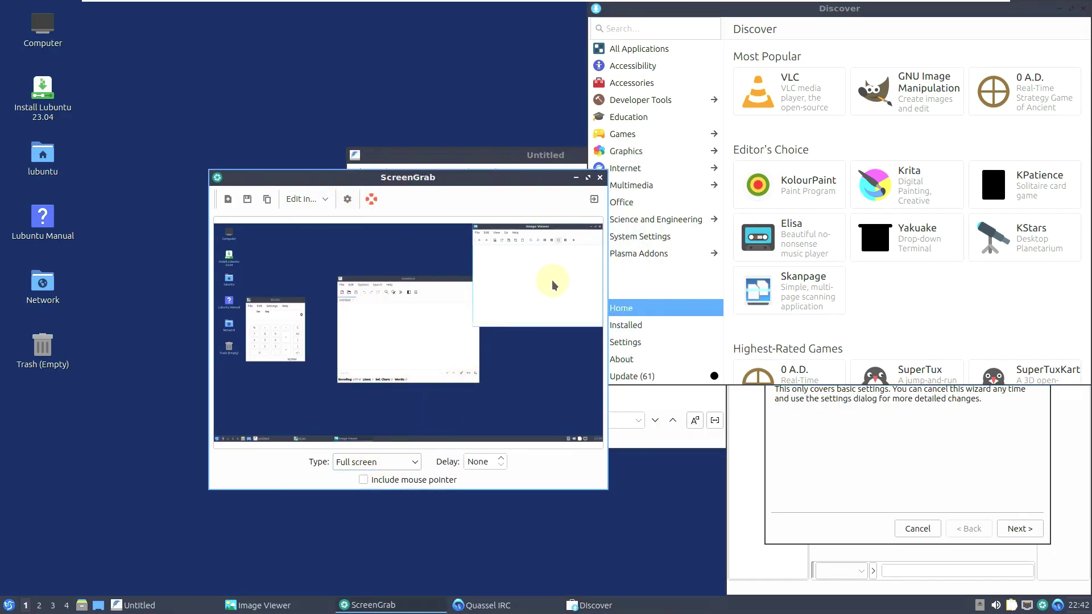
pyautogui.click(599, 177)
pyautogui.moveTo(480, 155); pyautogui.dragTo(369, 170)
pyautogui.click(381, 187)
pyautogui.click(393, 227)
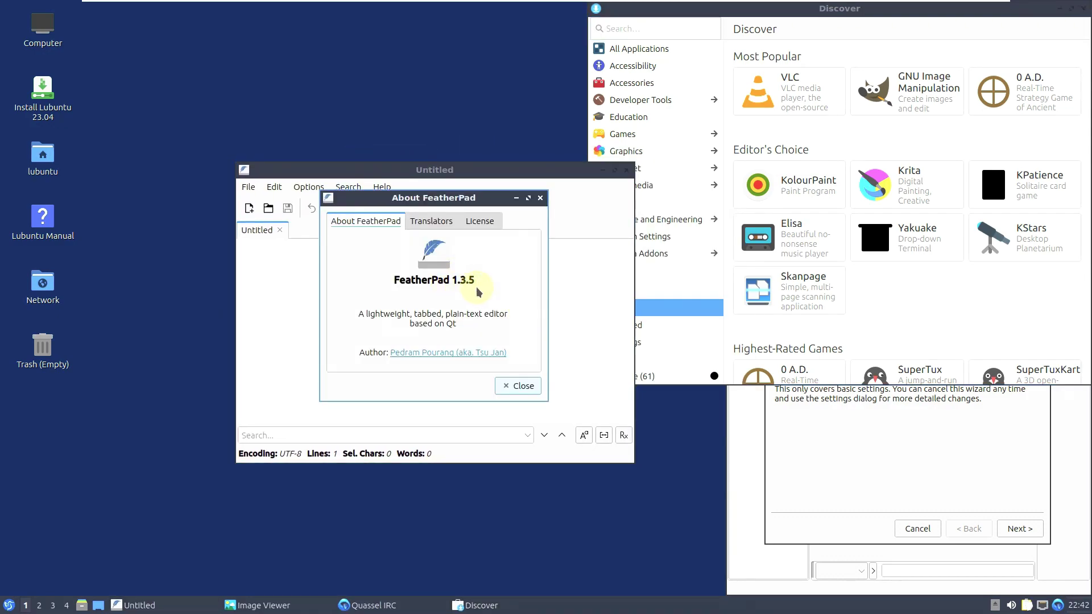
pyautogui.click(510, 383)
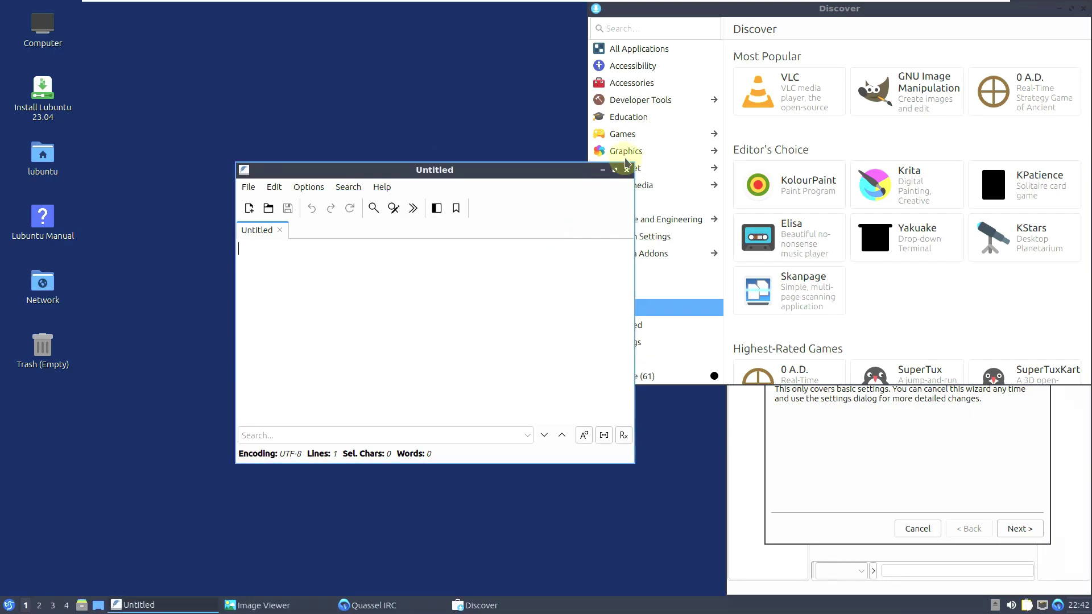
pyautogui.click(627, 169)
pyautogui.moveTo(823, 21); pyautogui.dragTo(546, 132)
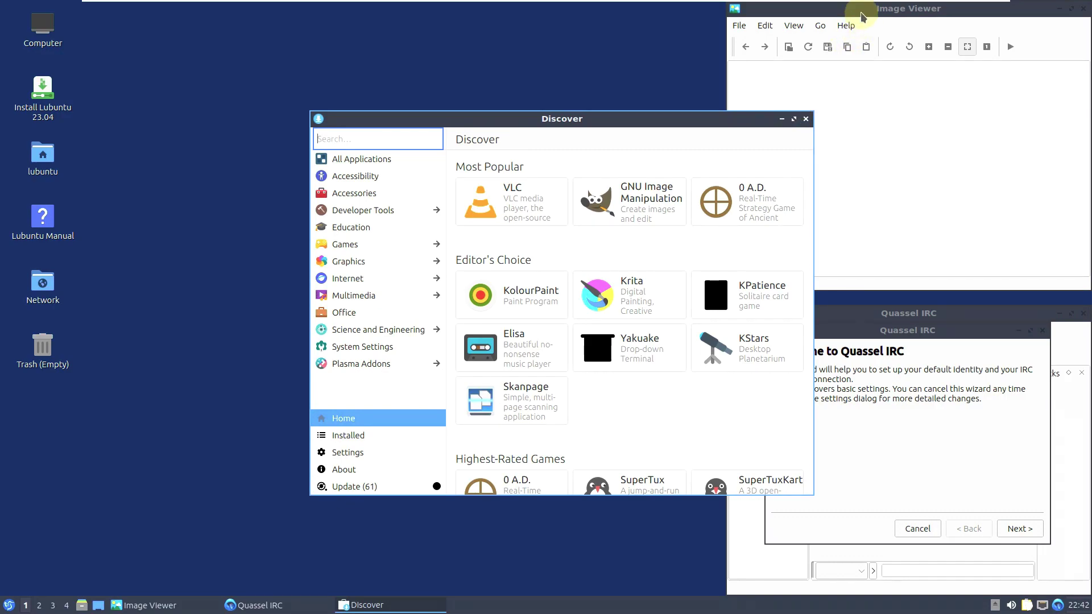
# - View Image Viewer's About information, then close Image Viewer
pyautogui.click(846, 25)
pyautogui.click(846, 25)
pyautogui.click(858, 44)
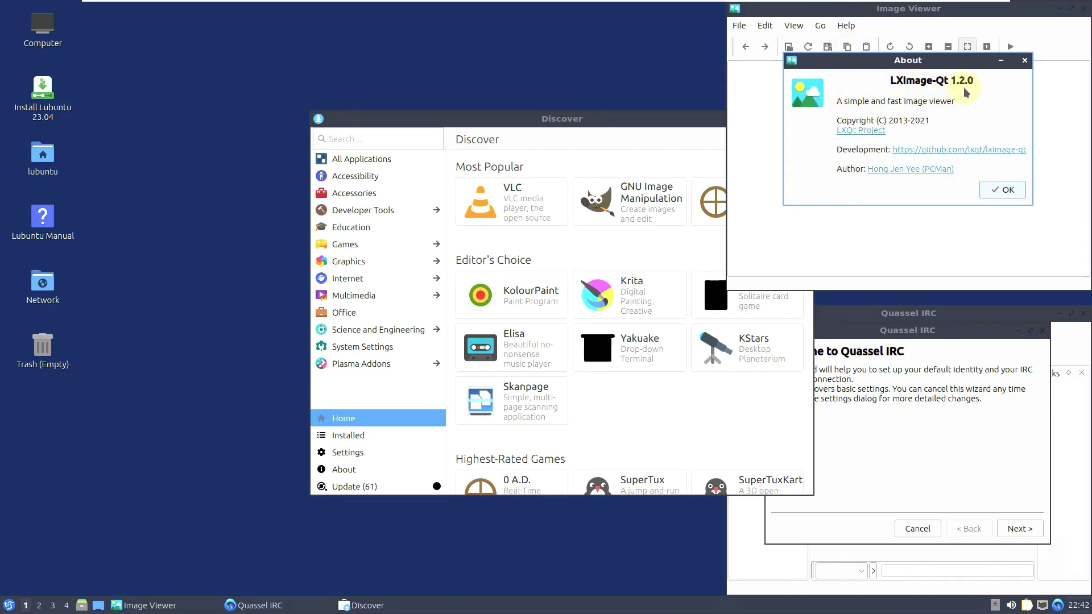
pyautogui.click(994, 196)
pyautogui.moveTo(1045, 9); pyautogui.dragTo(953, 33)
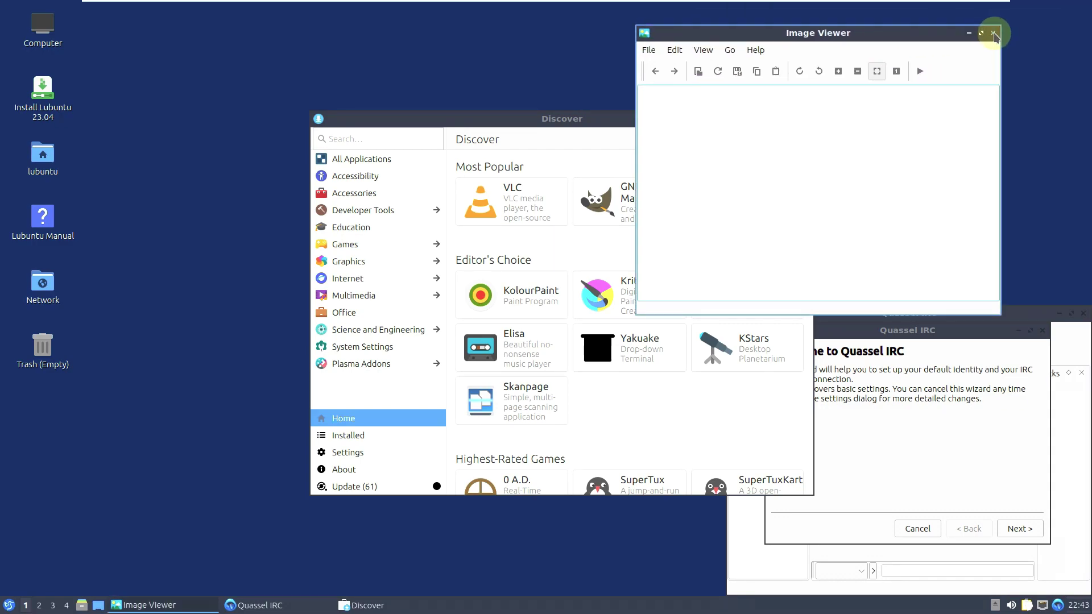
pyautogui.click(994, 34)
# - Cancel Quassel IRC's setup wizard and view its About KDE information
pyautogui.click(984, 327)
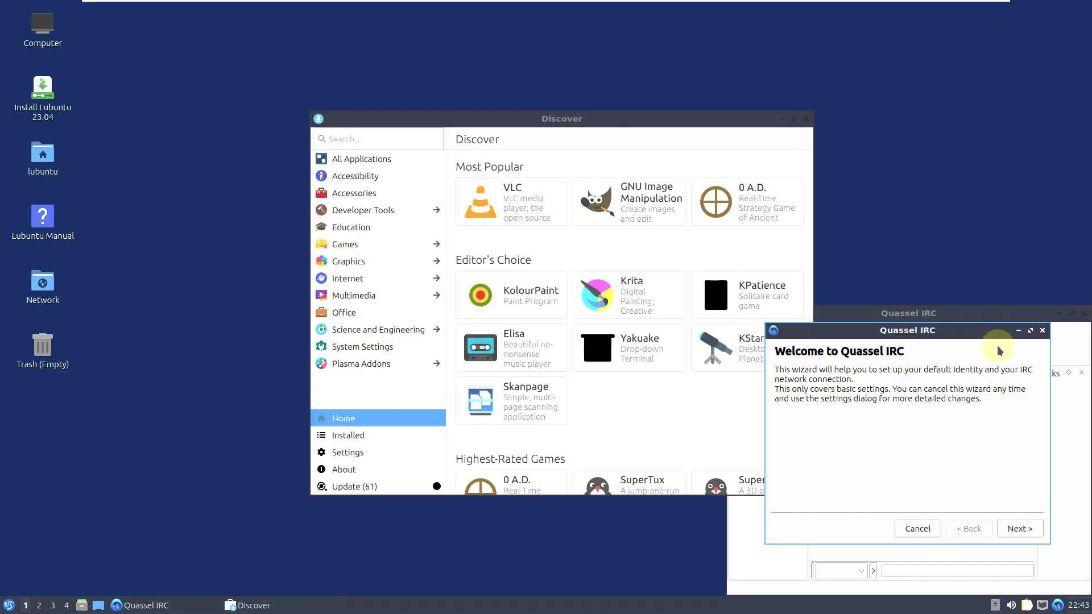
pyautogui.click(1043, 331)
pyautogui.moveTo(1041, 317); pyautogui.dragTo(856, 164)
pyautogui.click(683, 182)
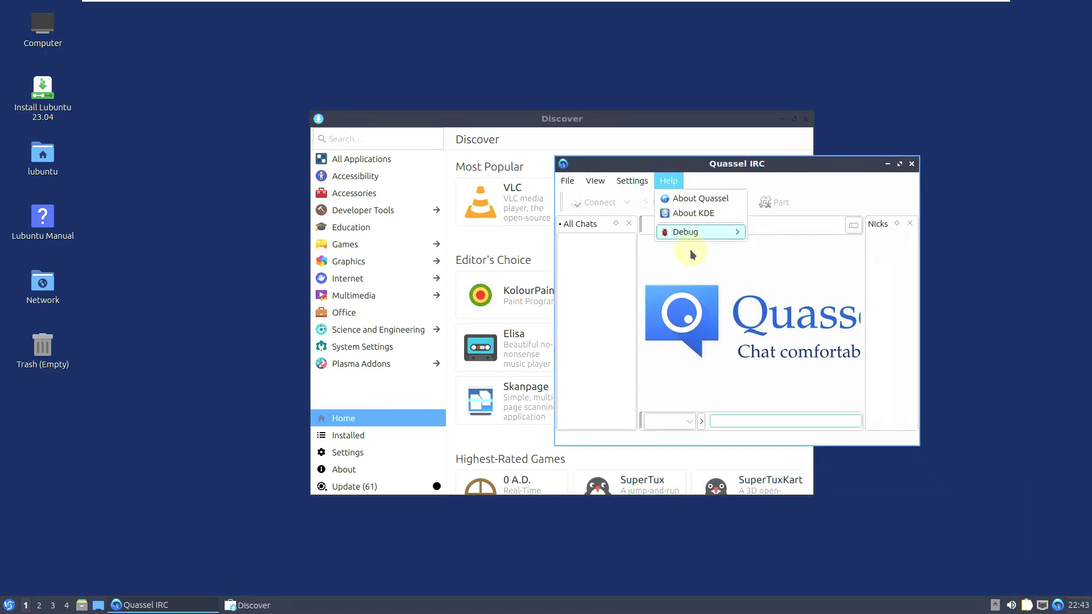
pyautogui.click(684, 216)
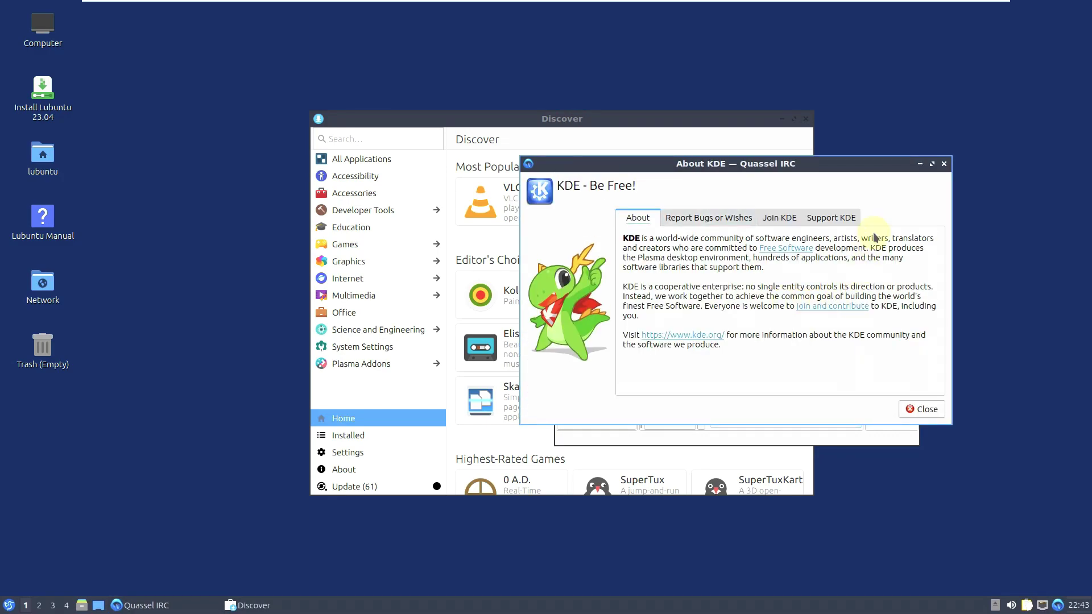
pyautogui.click(944, 164)
# - Check Quassel's version 0.14.0 in About, close Quassel, and maximise Discover
pyautogui.click(670, 181)
pyautogui.click(717, 199)
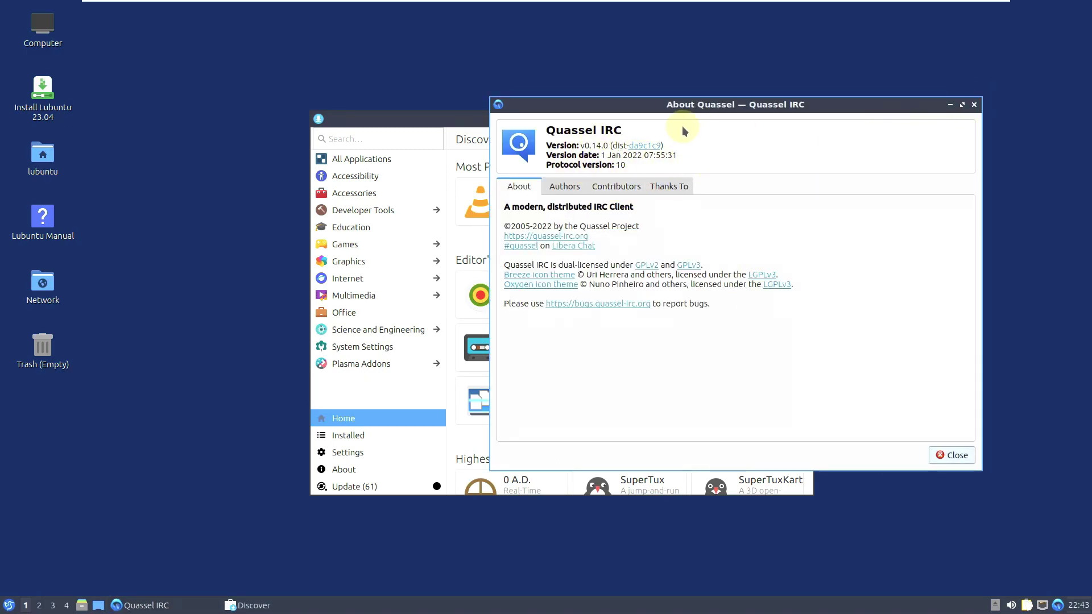
pyautogui.click(973, 104)
pyautogui.click(911, 165)
pyautogui.click(794, 119)
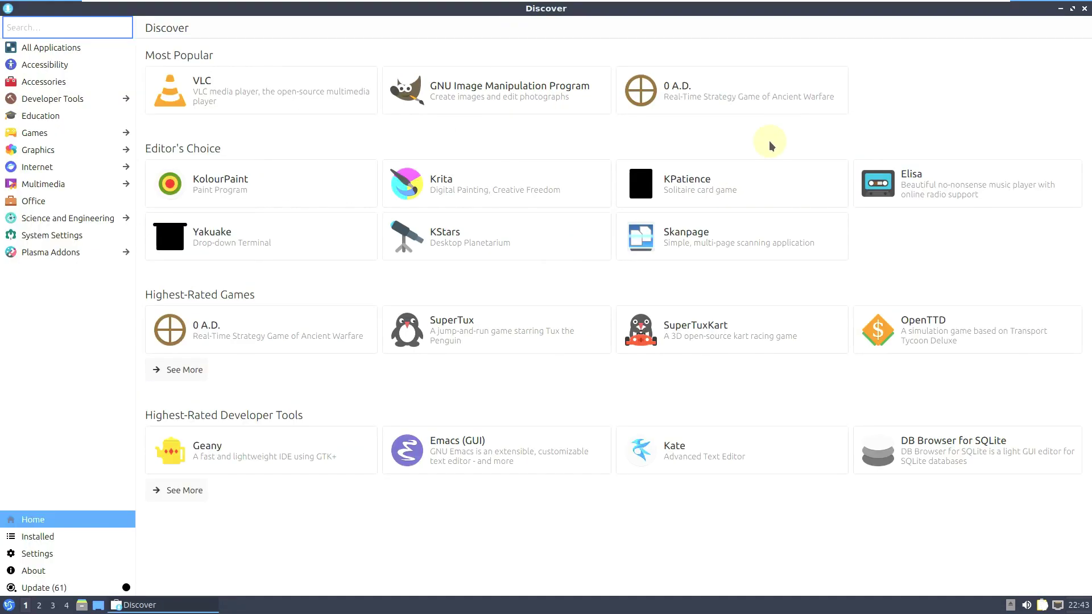
# - View Discover's Installed, Settings, About and Update (61) pages
pyautogui.click(79, 536)
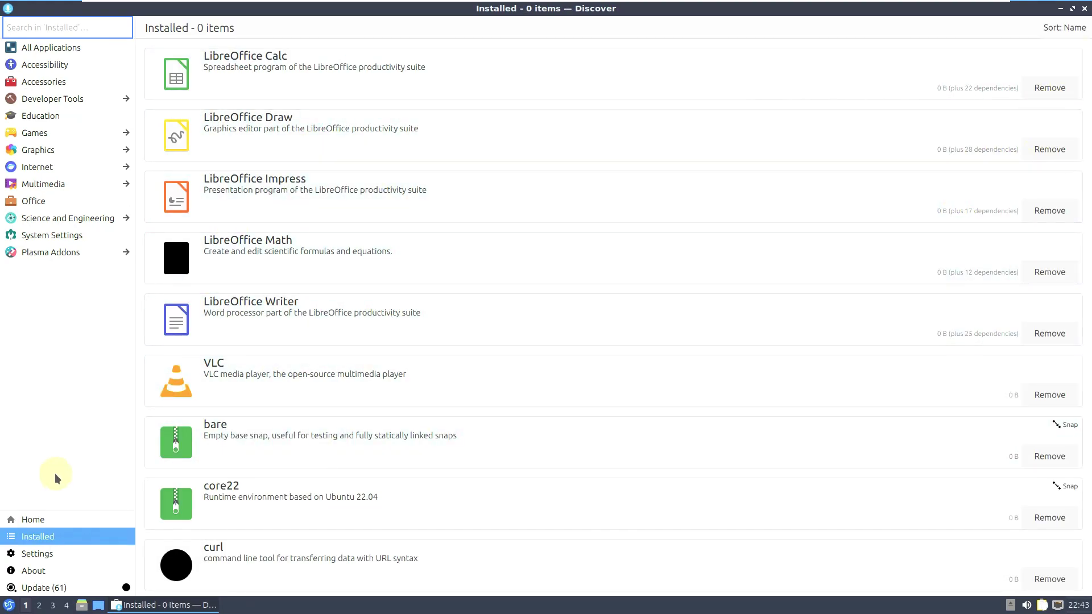
pyautogui.click(82, 558)
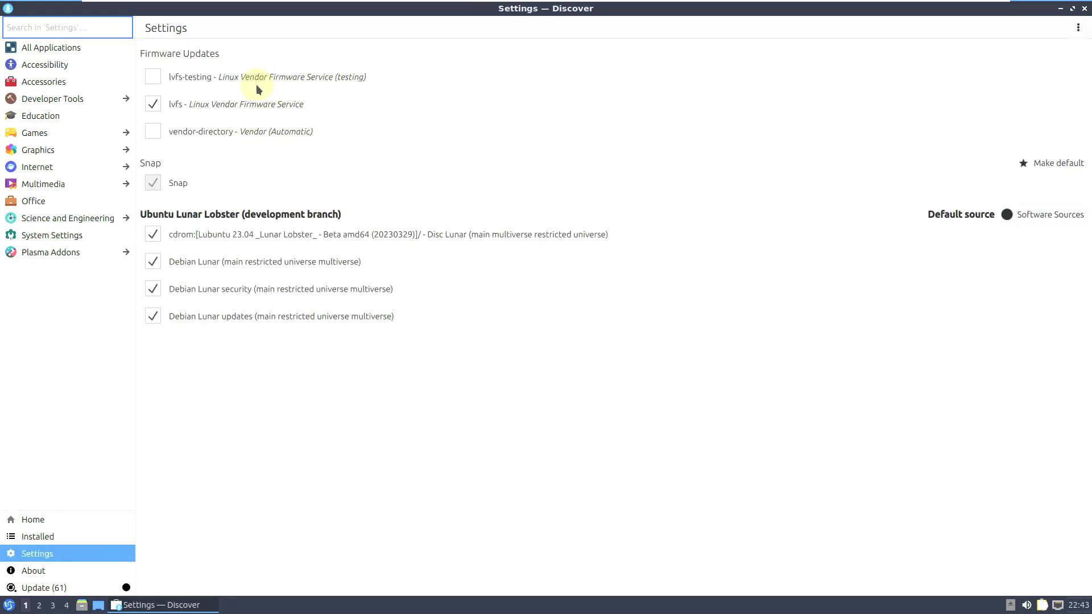
pyautogui.click(90, 567)
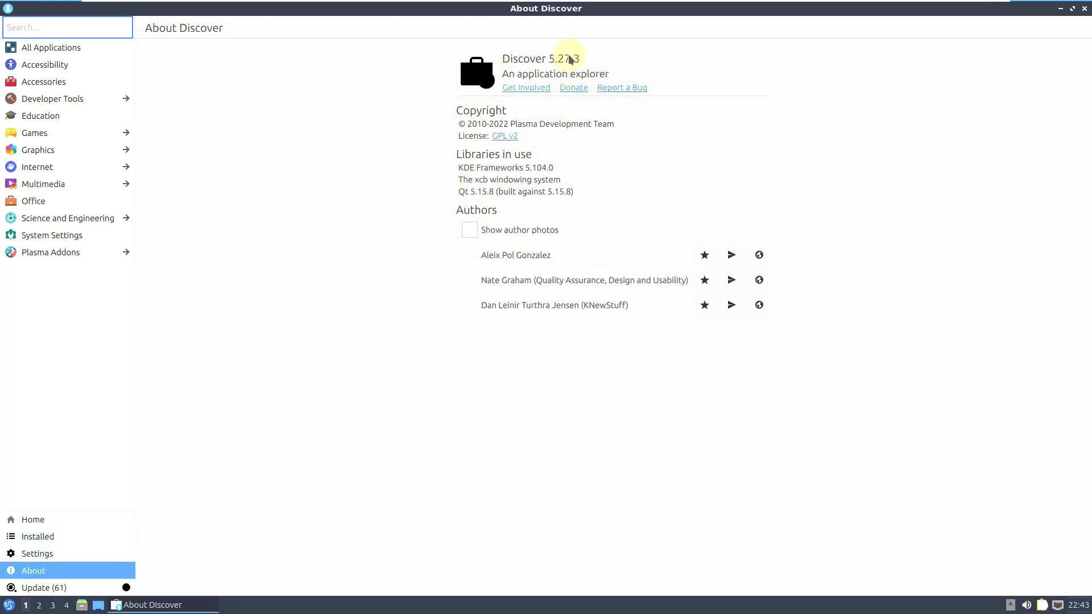
pyautogui.click(110, 585)
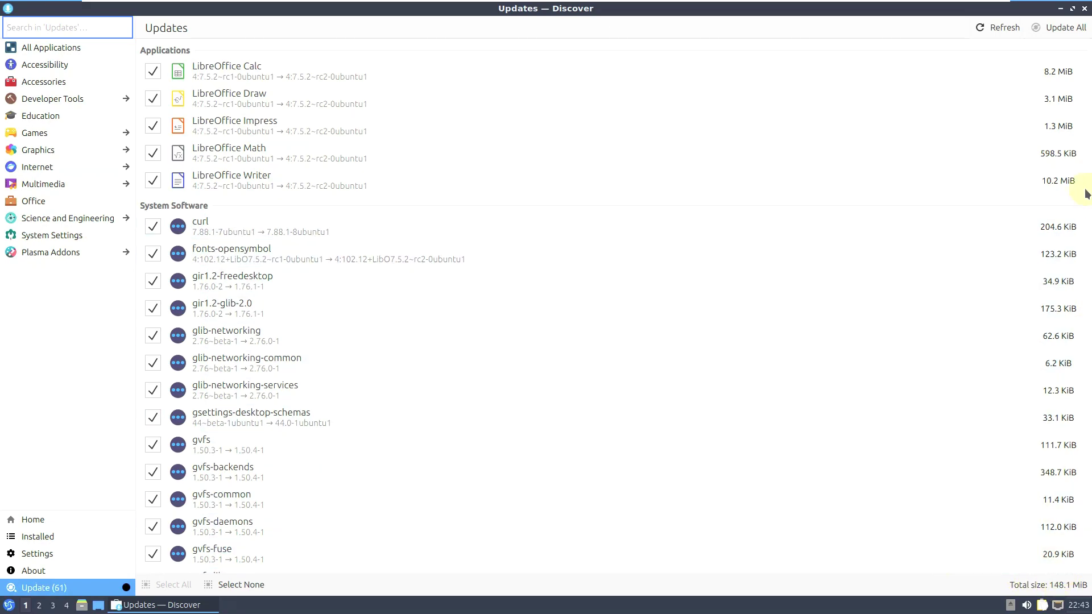
# - Select the LibreOffice Math update, scroll the updates list, and close Discover
pyautogui.click(1089, 163)
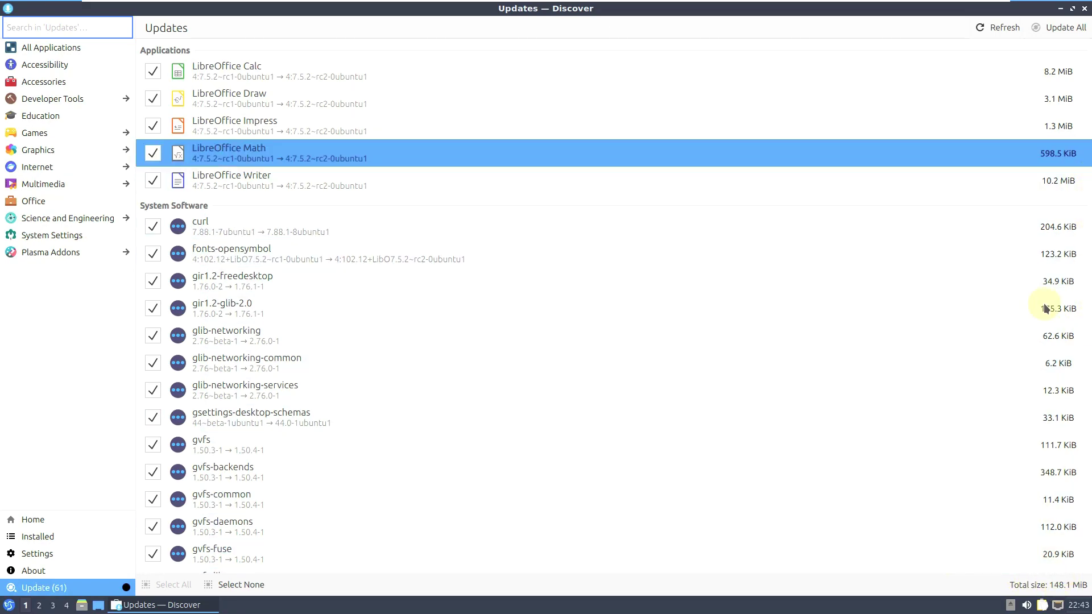
pyautogui.scroll(-20, 487, 466)
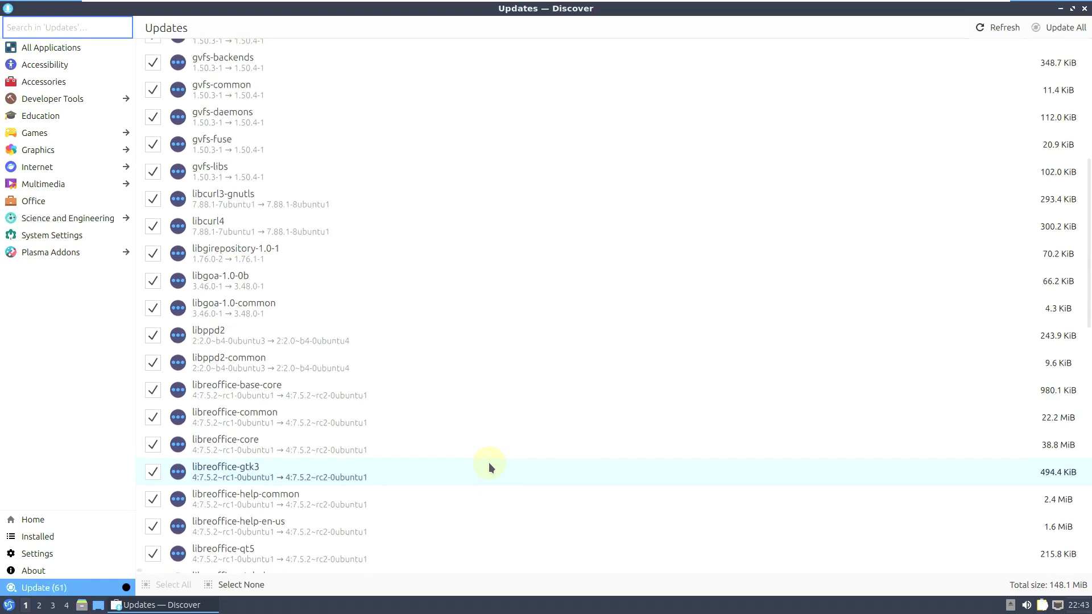
pyautogui.scroll(10, 489, 472)
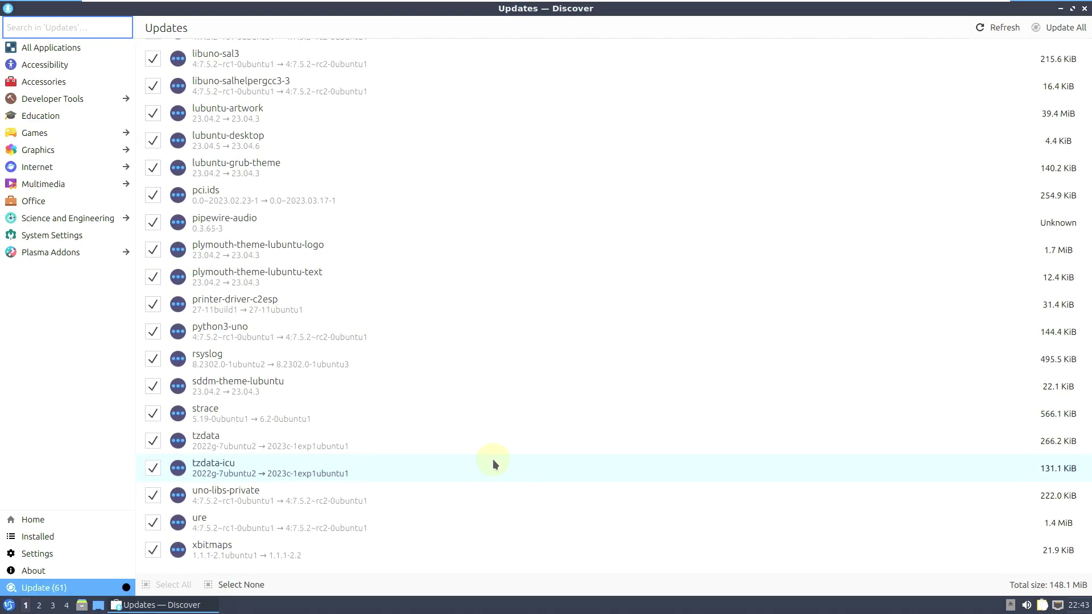
pyautogui.scroll(10, 487, 491)
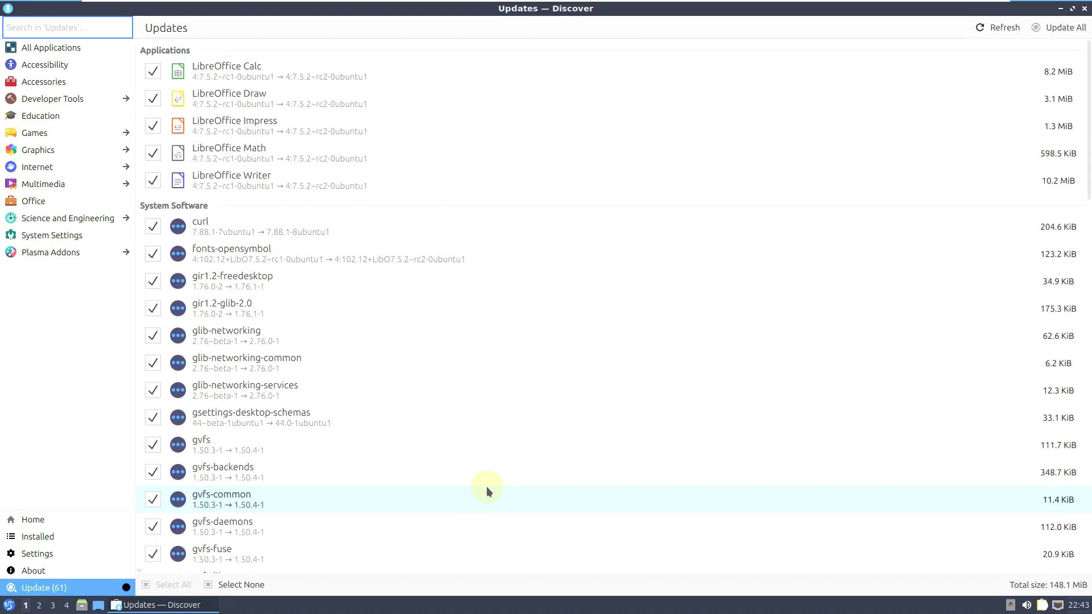
pyautogui.click(1084, 9)
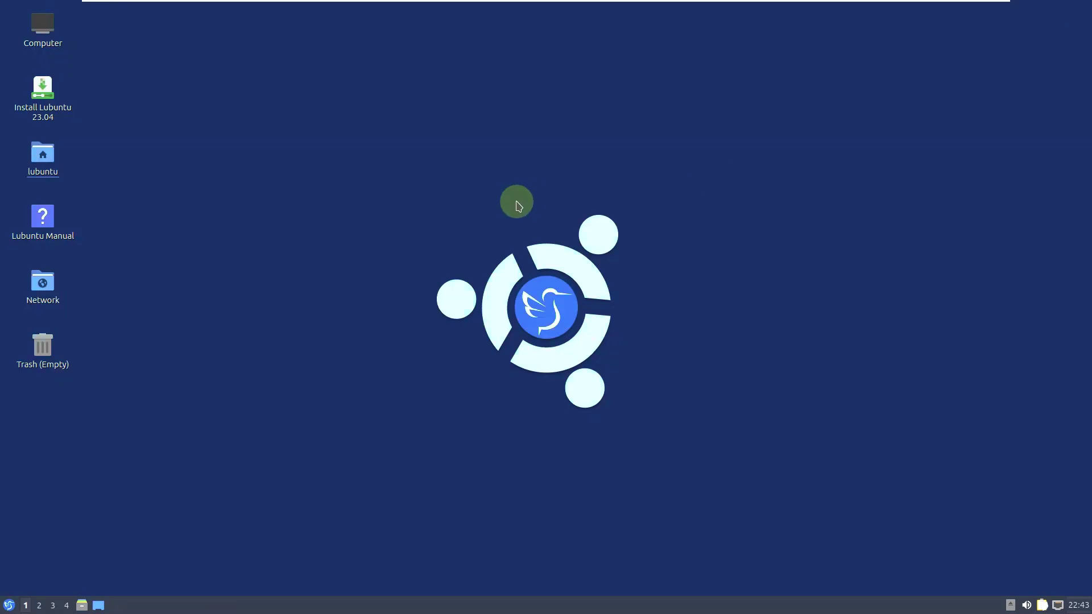
# - Launch qps from the start menu's System Tools to show all 258 processes as a tree
pyautogui.click(9, 606)
pyautogui.moveTo(74, 503)
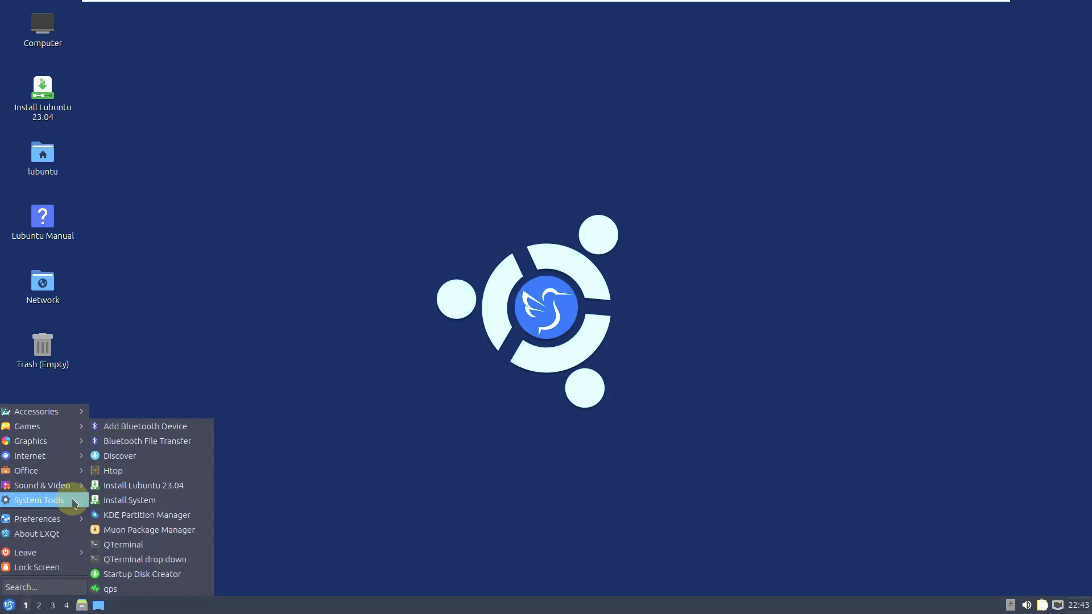
pyautogui.click(183, 589)
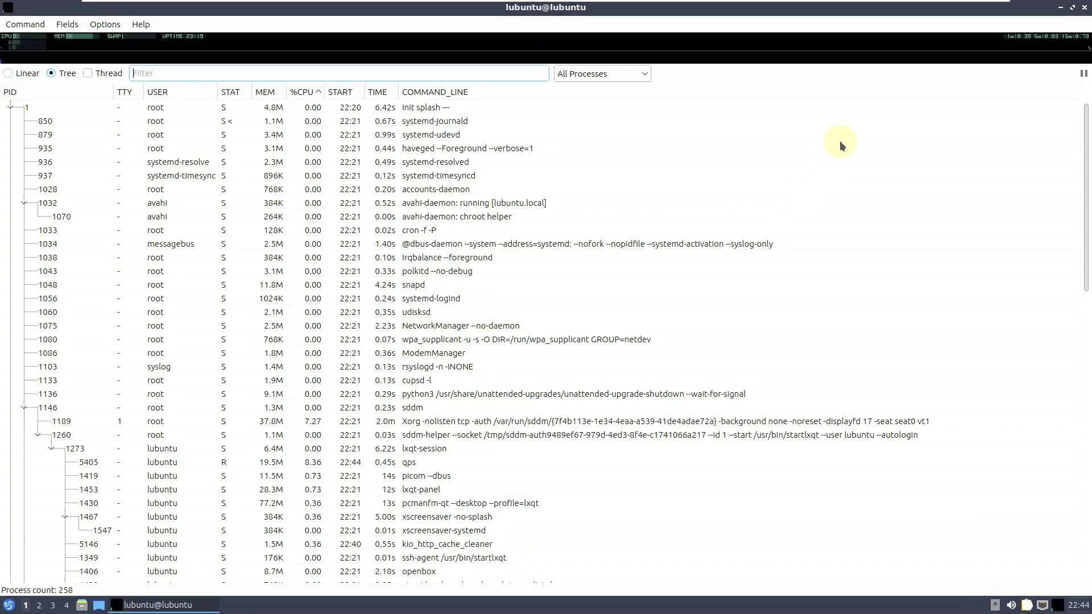
pyautogui.moveTo(34, 39)
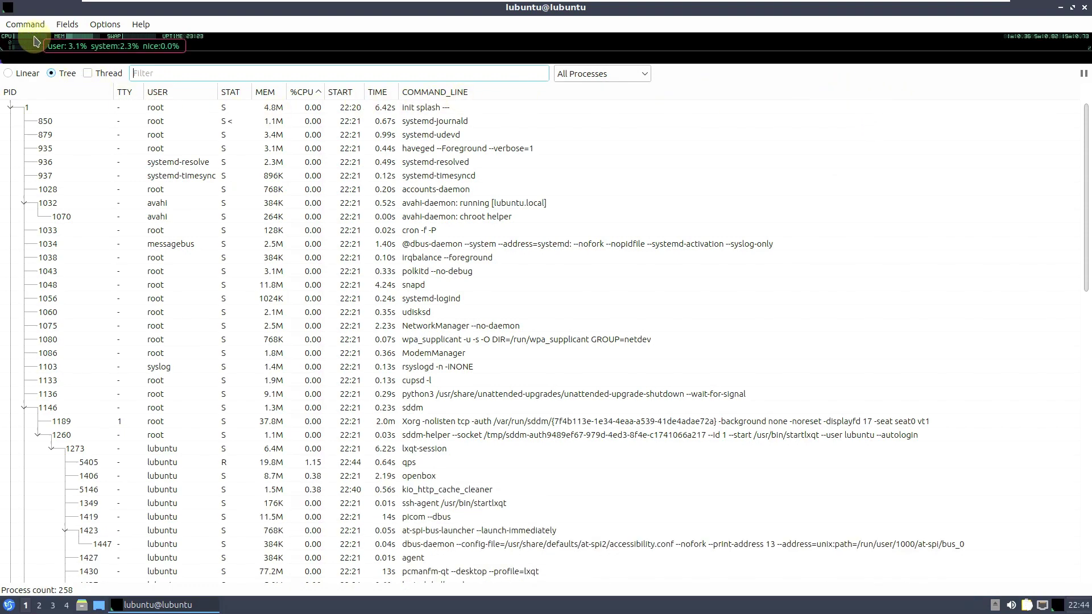
pyautogui.moveTo(67, 40)
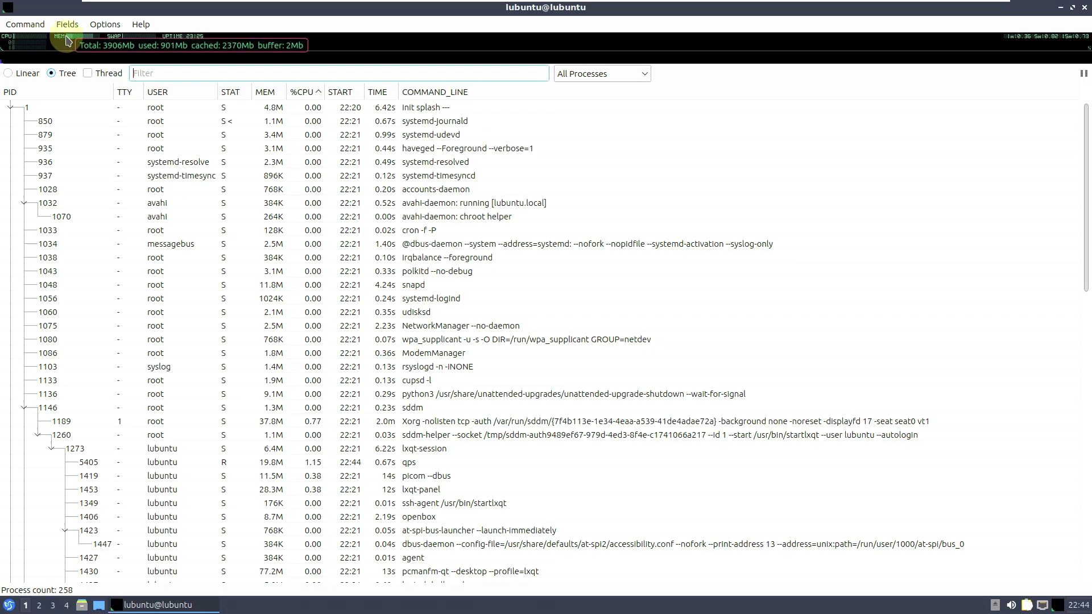
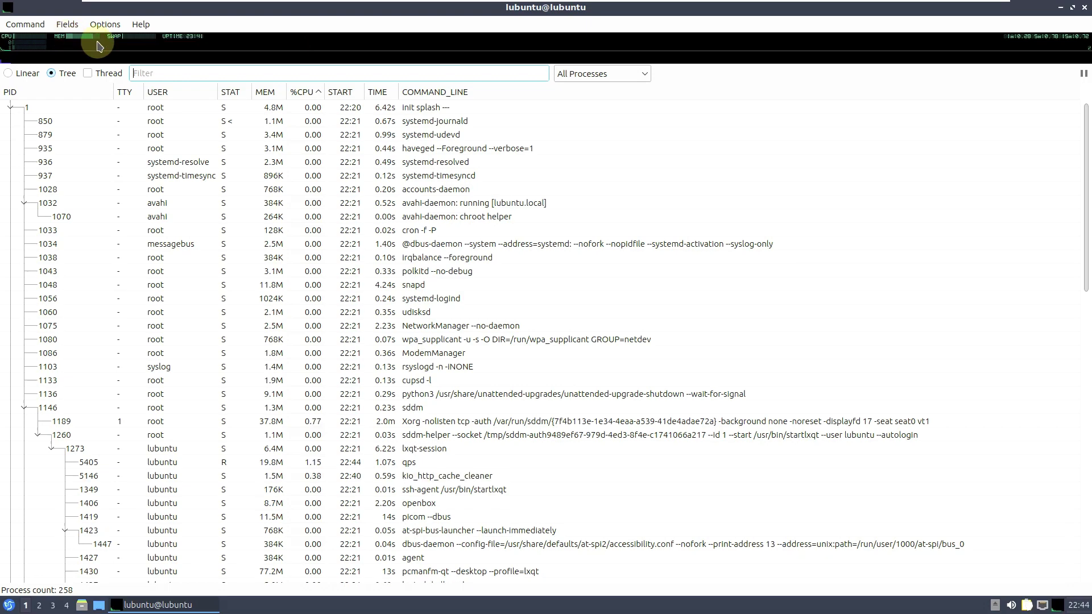
# - Scroll down and back up through the qps process list, then close qps
pyautogui.moveTo(134, 43)
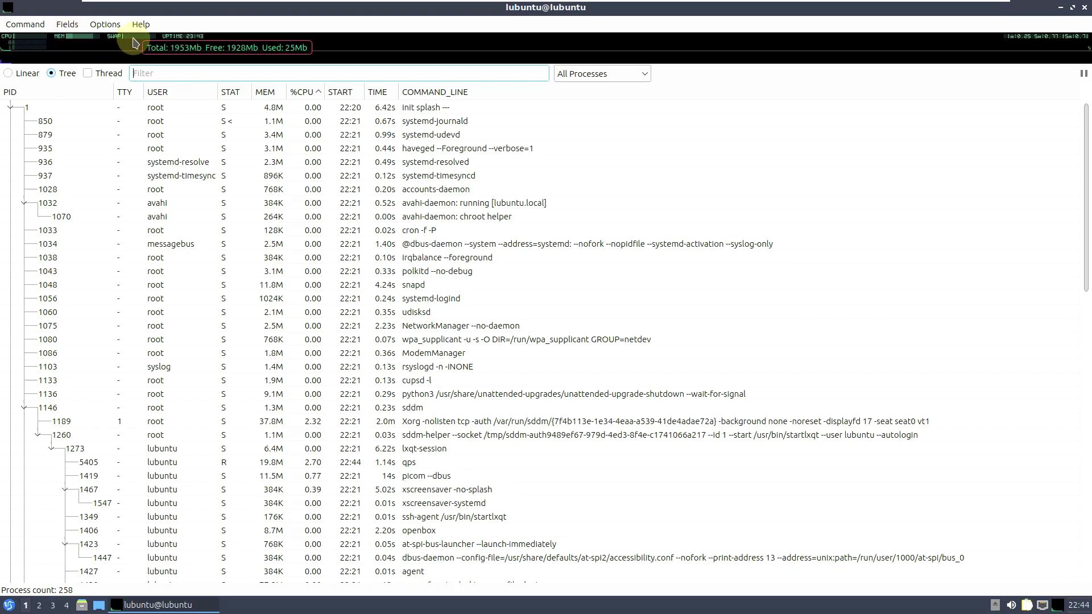
pyautogui.moveTo(186, 43)
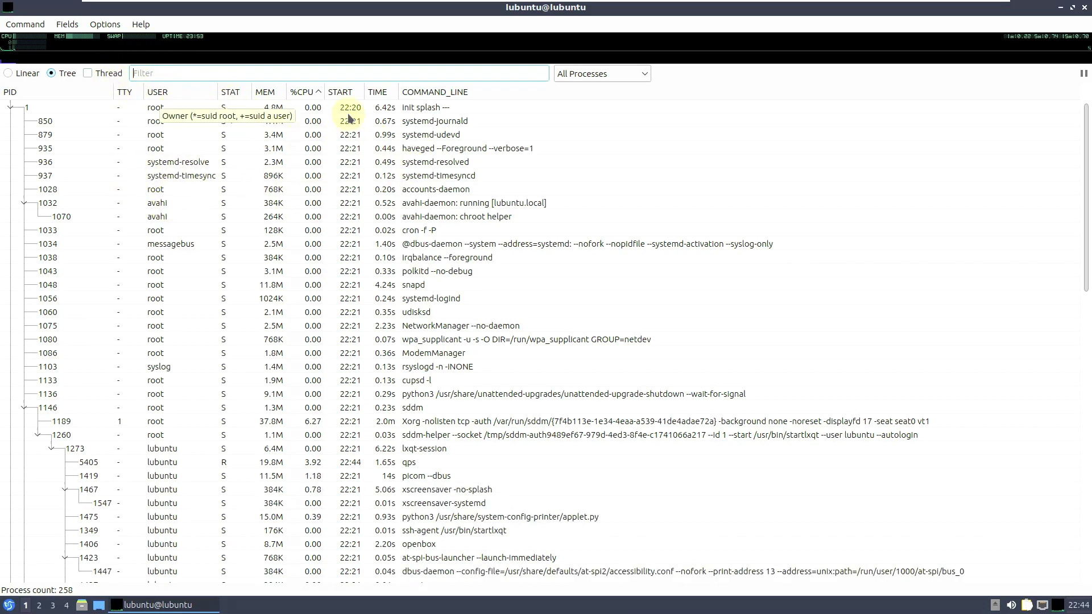
pyautogui.moveTo(1086, 176); pyautogui.dragTo(1089, 482)
pyautogui.moveTo(1086, 400); pyautogui.dragTo(1068, 104)
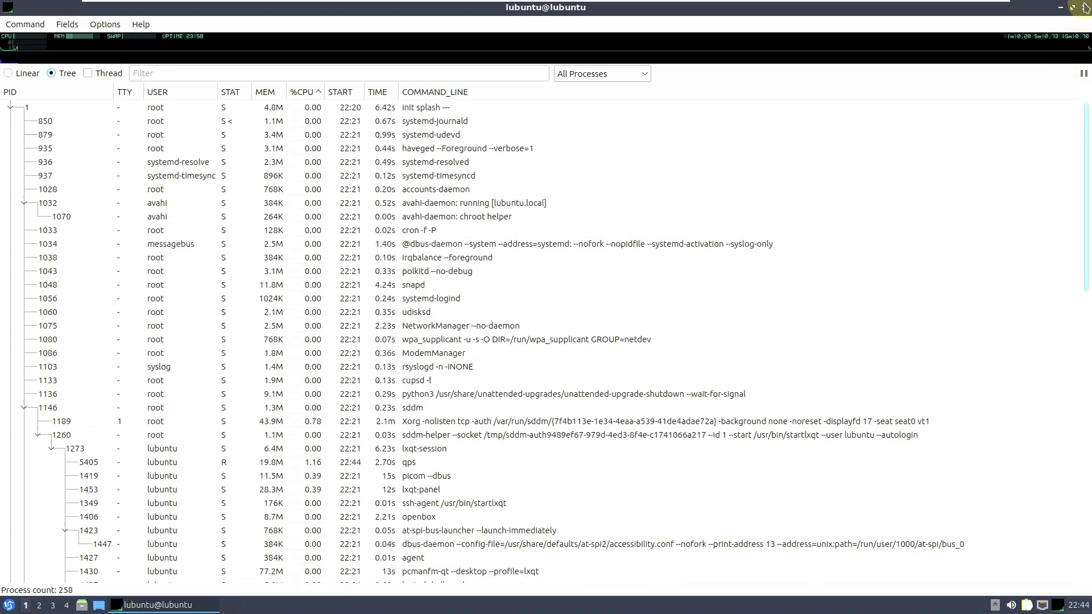
pyautogui.click(1085, 8)
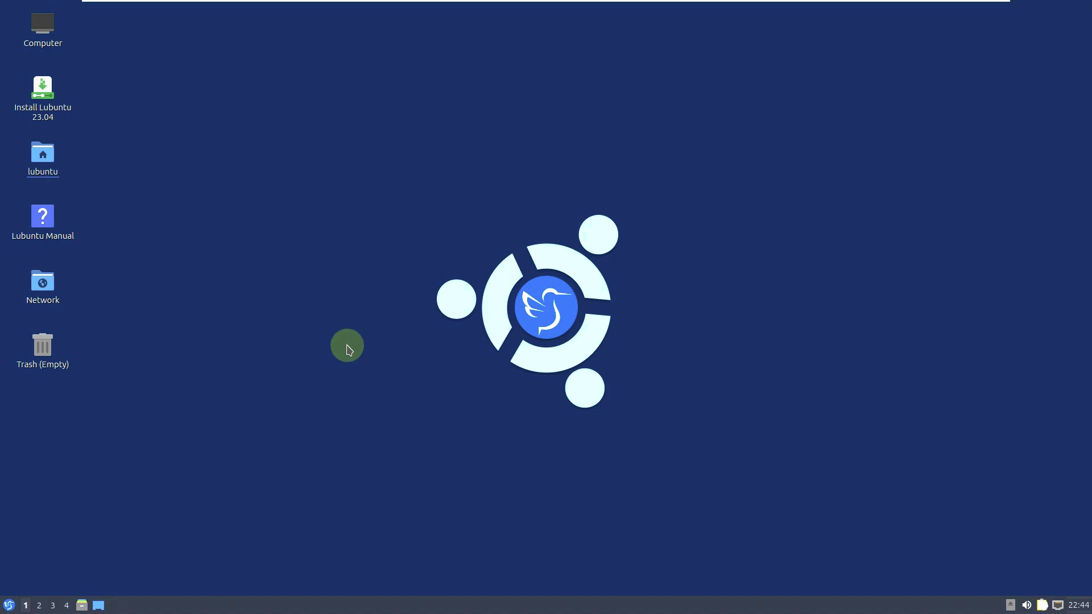
# - Launch Firefox Web Browser from the start menu's Internet category
pyautogui.click(10, 604)
pyautogui.moveTo(48, 456)
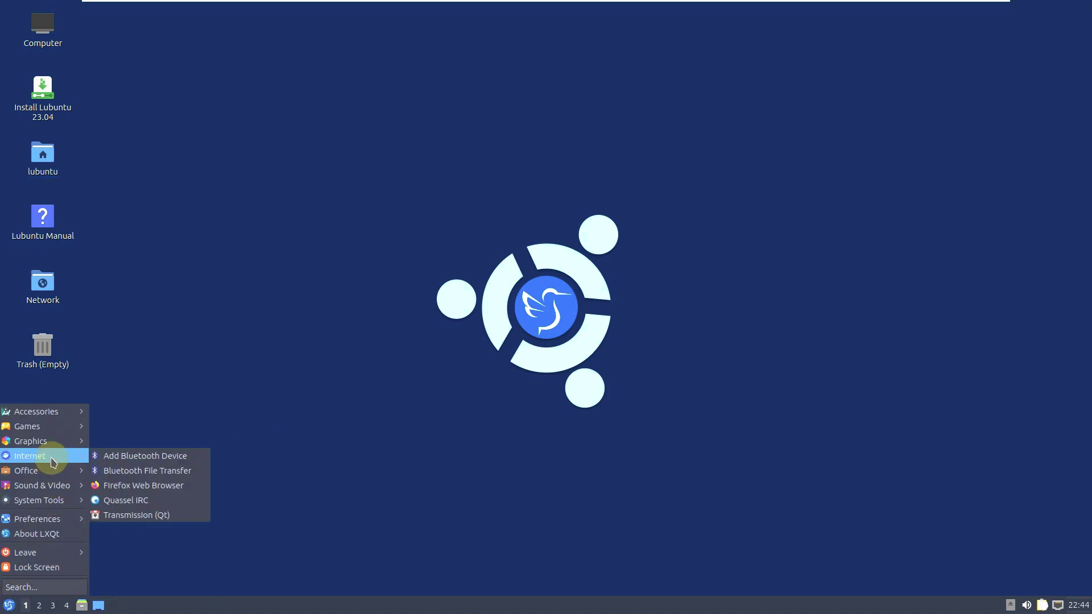
pyautogui.click(157, 485)
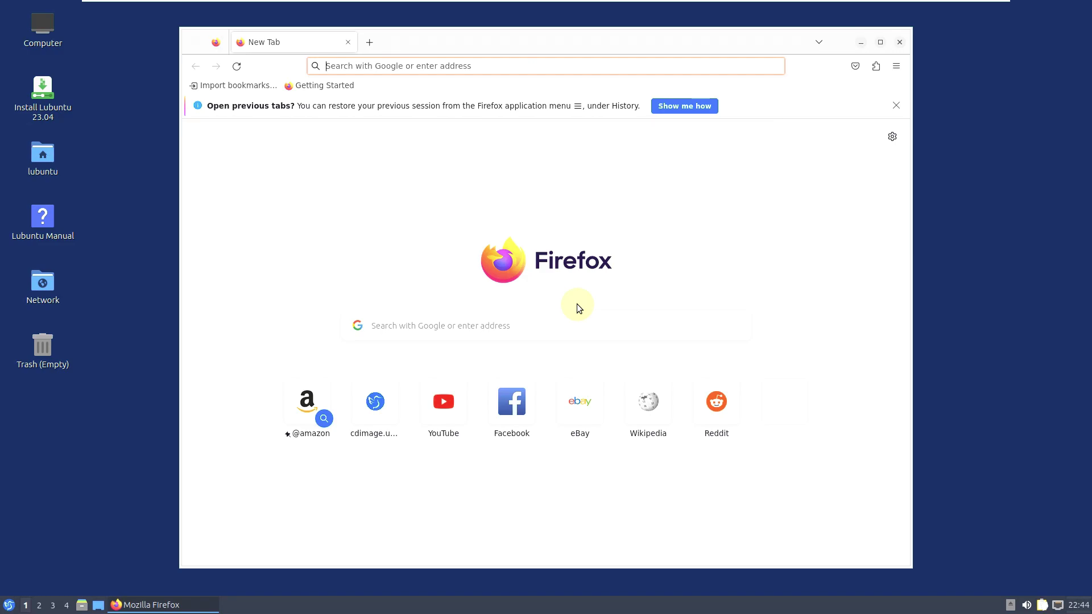
# - Enter youtube.com/9to5linux in Firefox's address bar and go to it
pyautogui.click(380, 69)
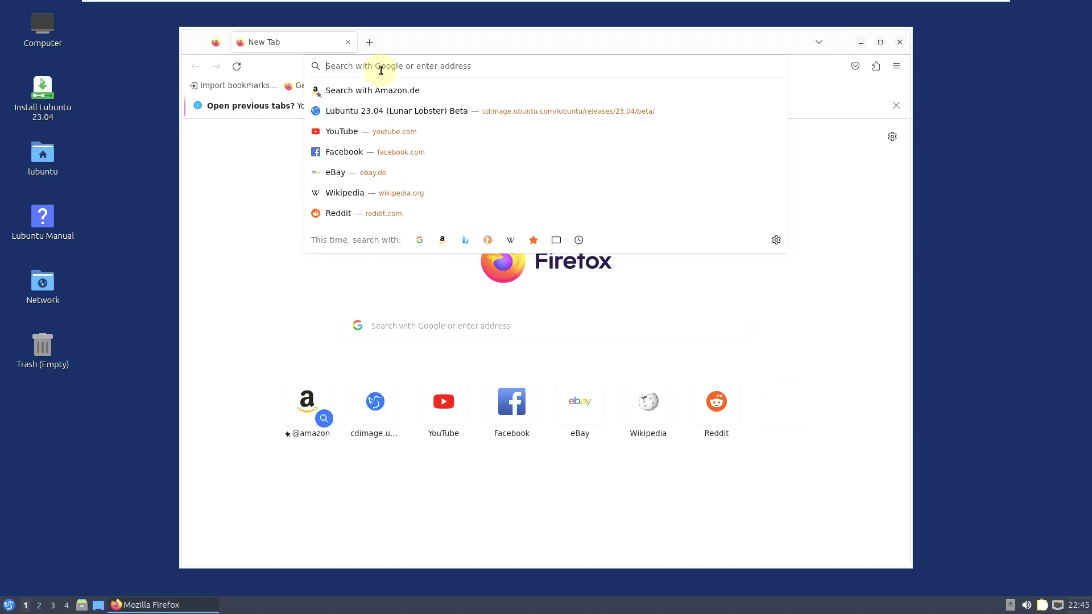
pyautogui.write('youtu')
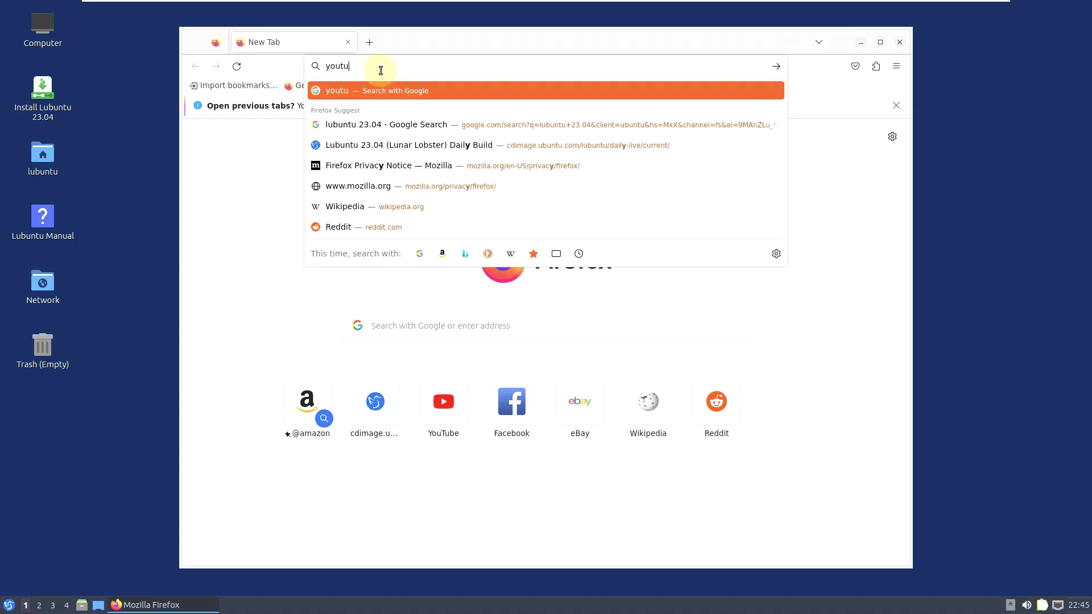
pyautogui.write('be.com')
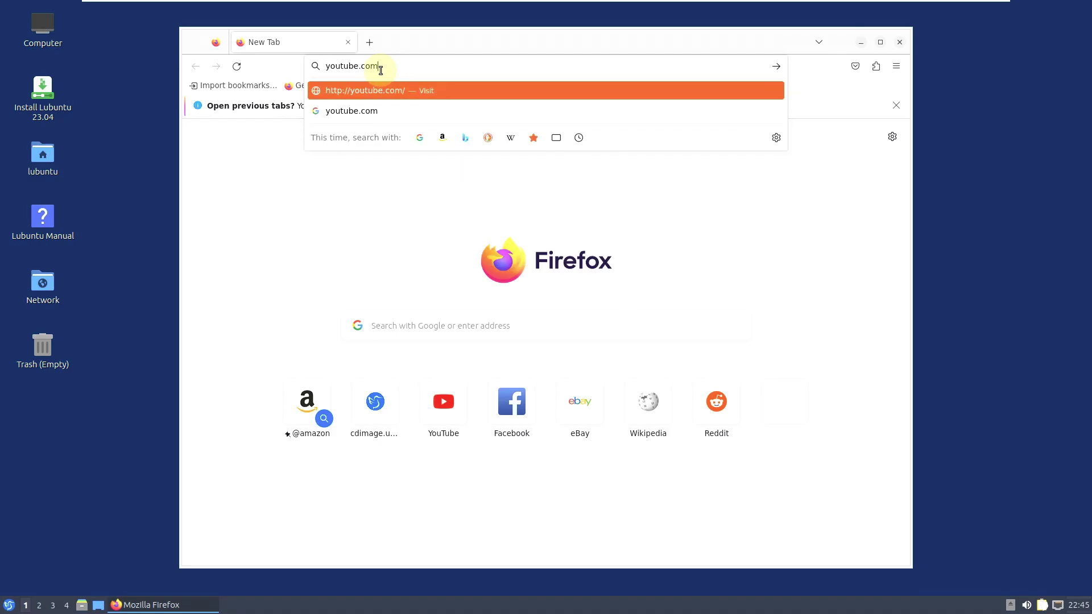
pyautogui.write('/9to')
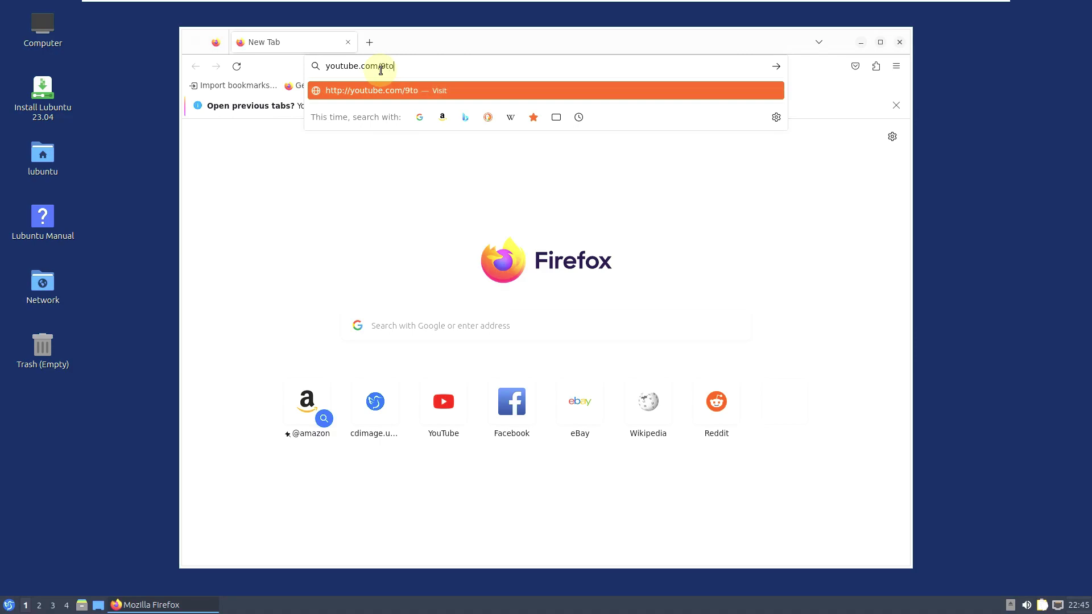
pyautogui.write('5linux')
pyautogui.moveTo(483, 67); pyautogui.dragTo(318, 67)
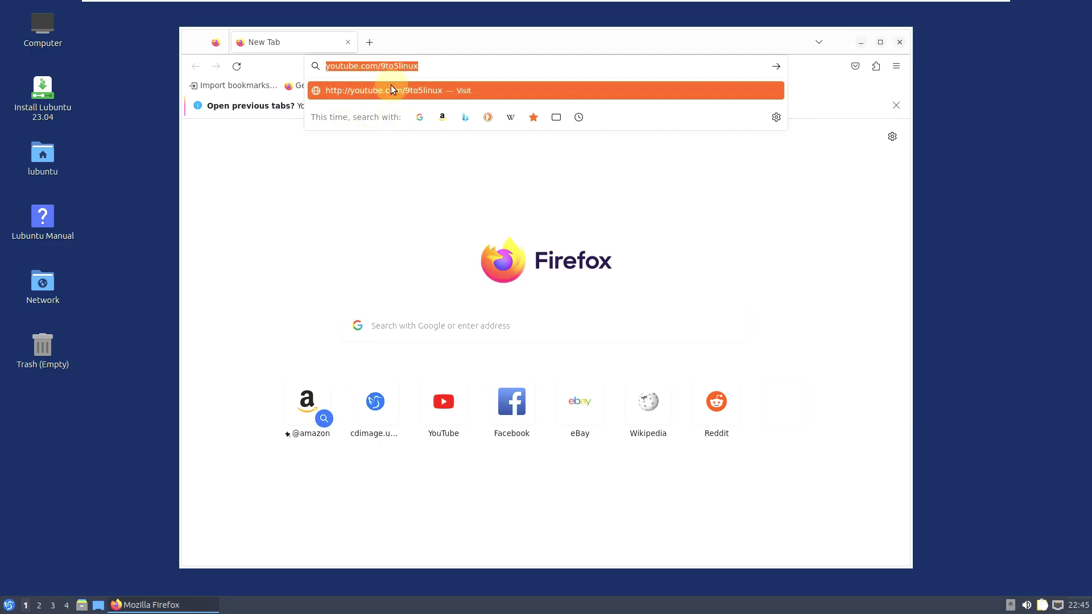
pyautogui.moveTo(429, 64); pyautogui.dragTo(322, 64)
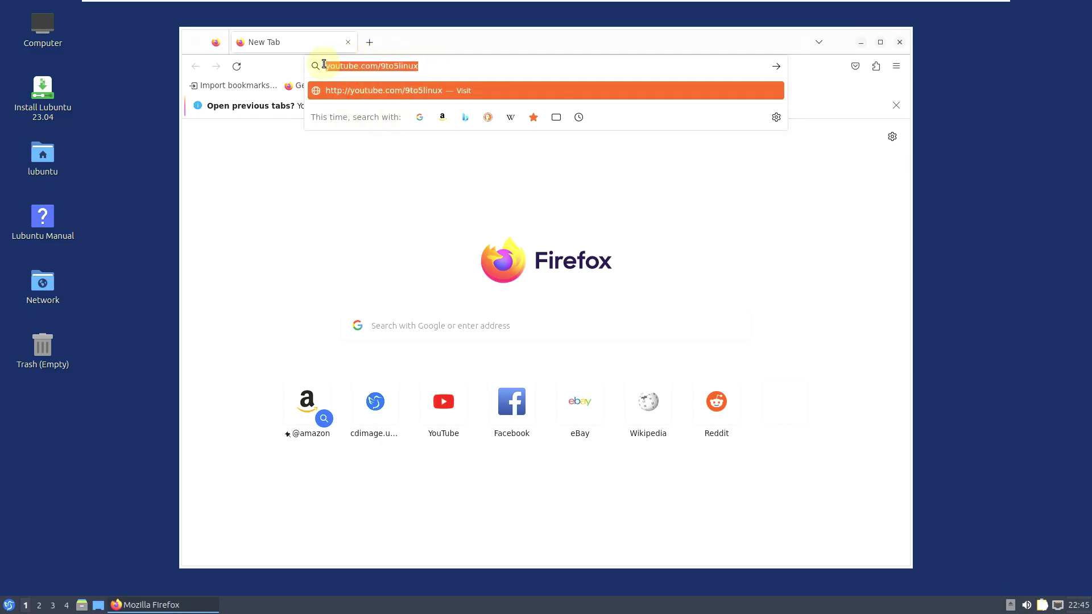
pyautogui.click(439, 71)
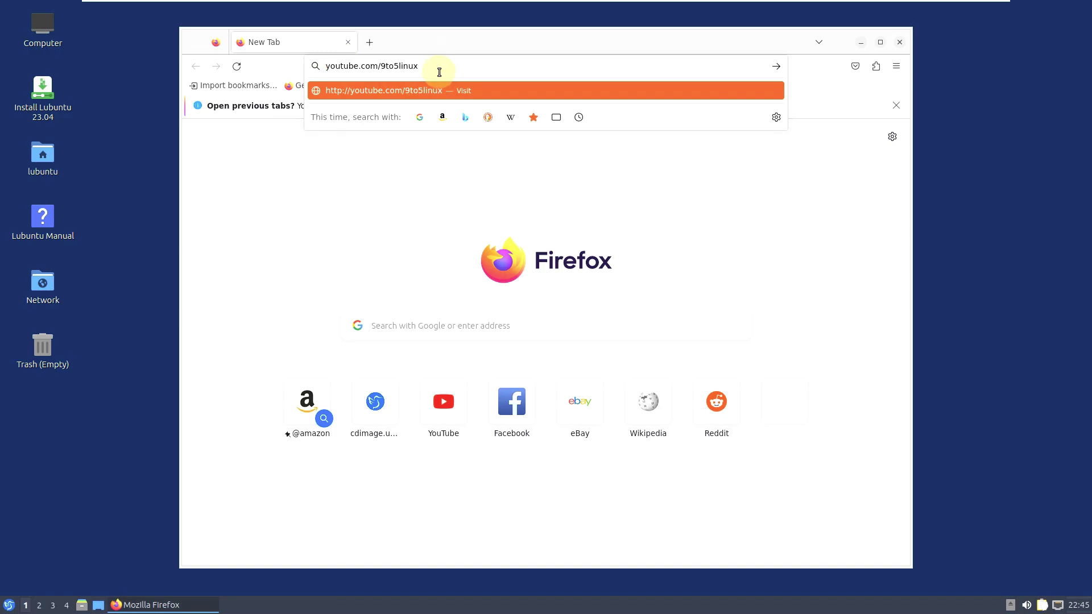
pyautogui.press('Return')
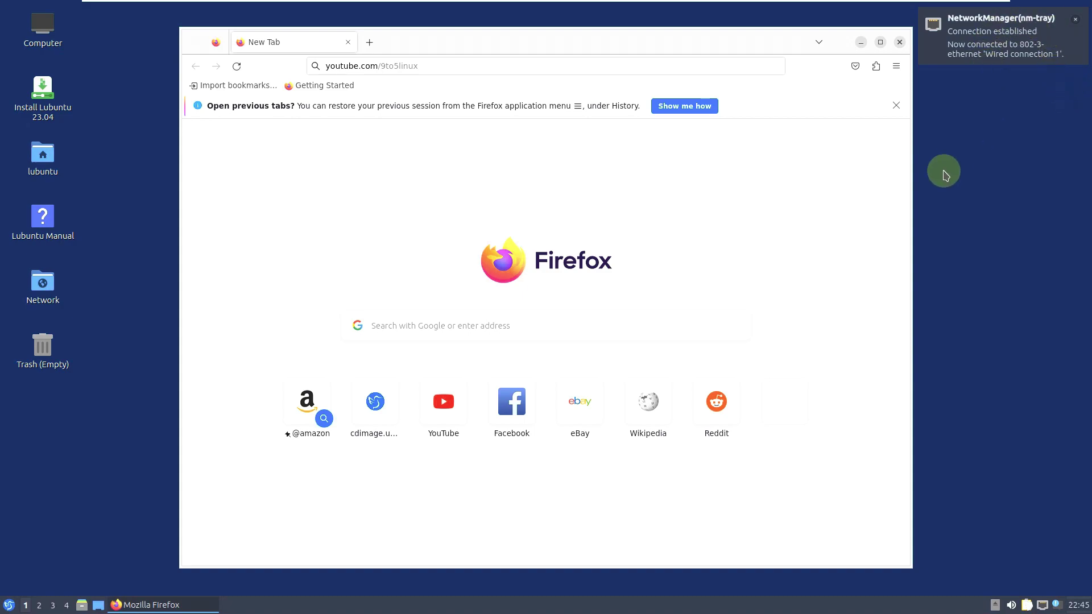
# - Dismiss the restore-tabs notice and re-enter youtube.com/9to5linux to load the channel
pyautogui.click(237, 67)
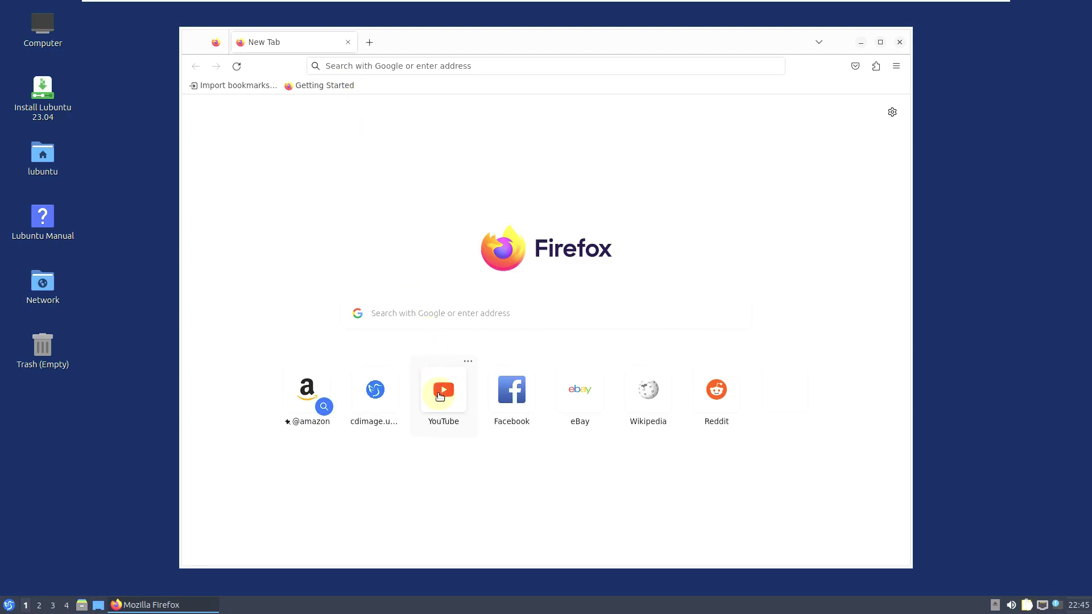
pyautogui.click(387, 62)
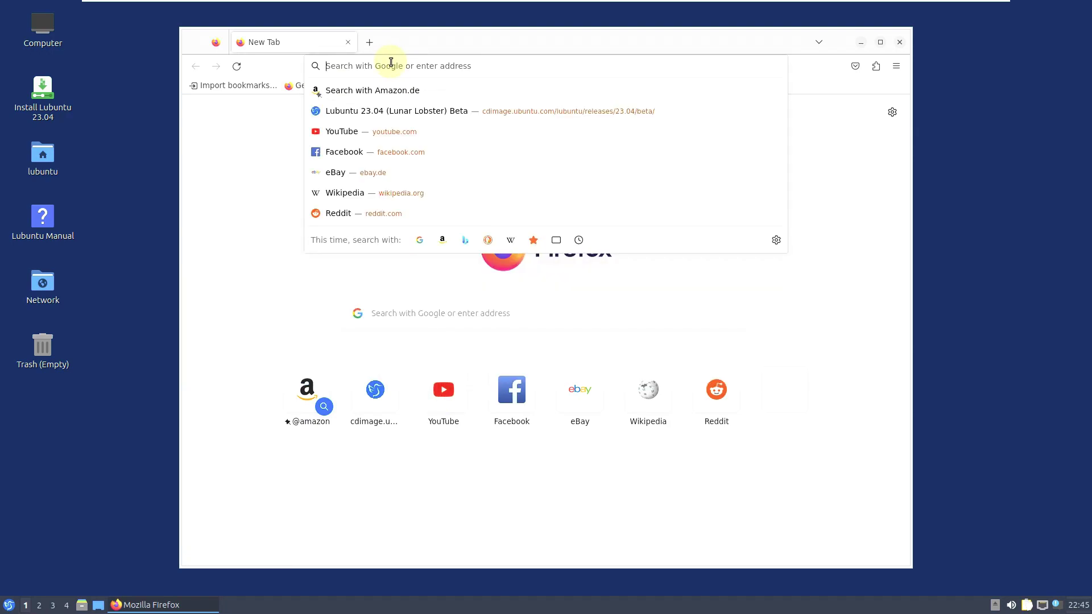
pyautogui.write('youtube')
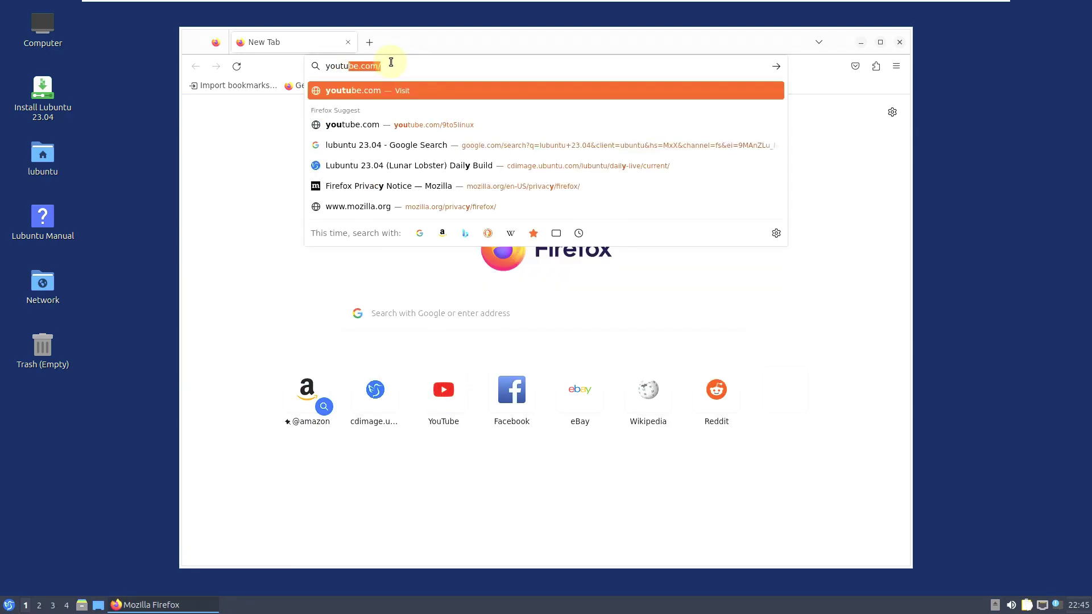
pyautogui.write('.com/')
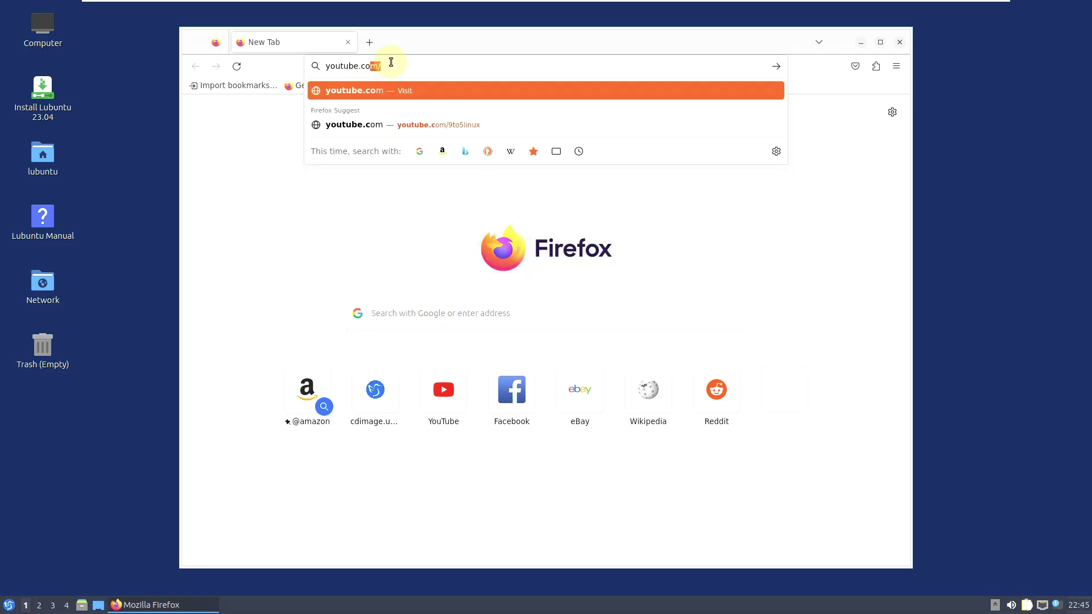
pyautogui.write('9to5linu')
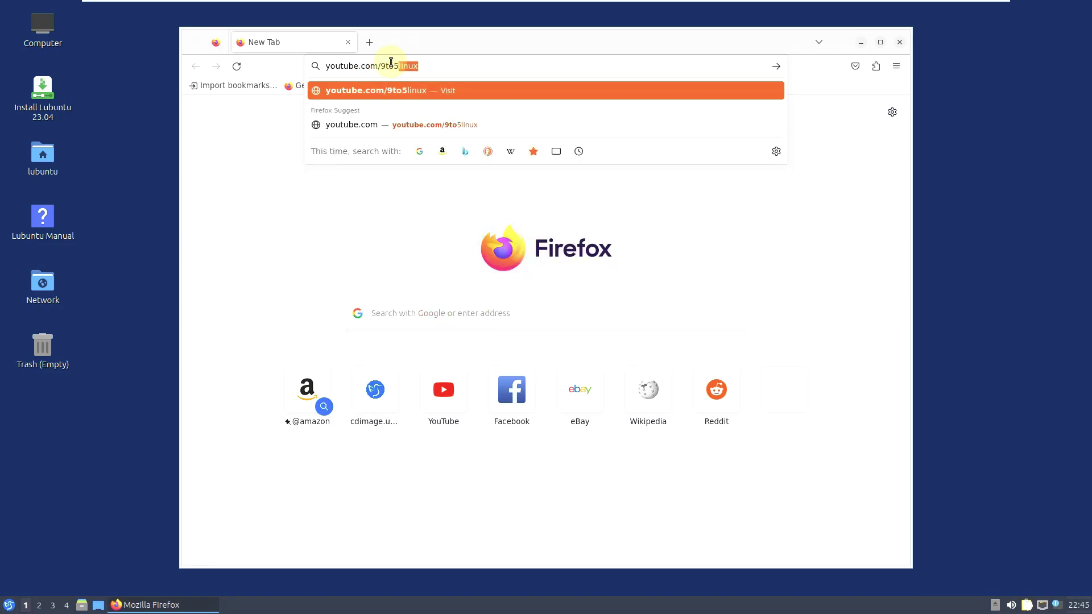
pyautogui.write('x')
pyautogui.press('Return')
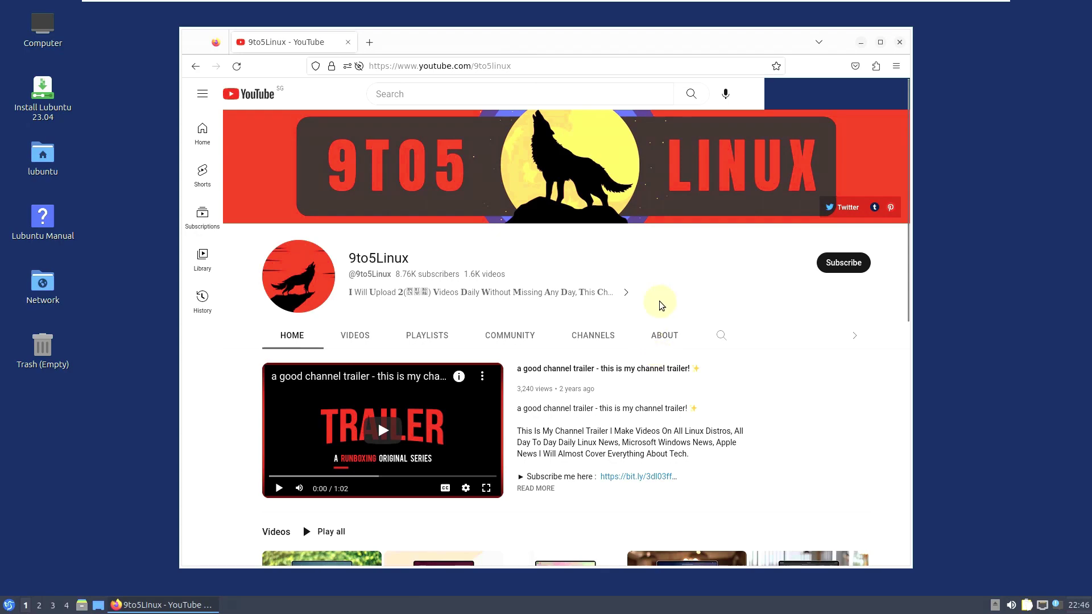
# - Show the 9to5Linux Playlists tab and open the full Linux playlist
pyautogui.click(443, 345)
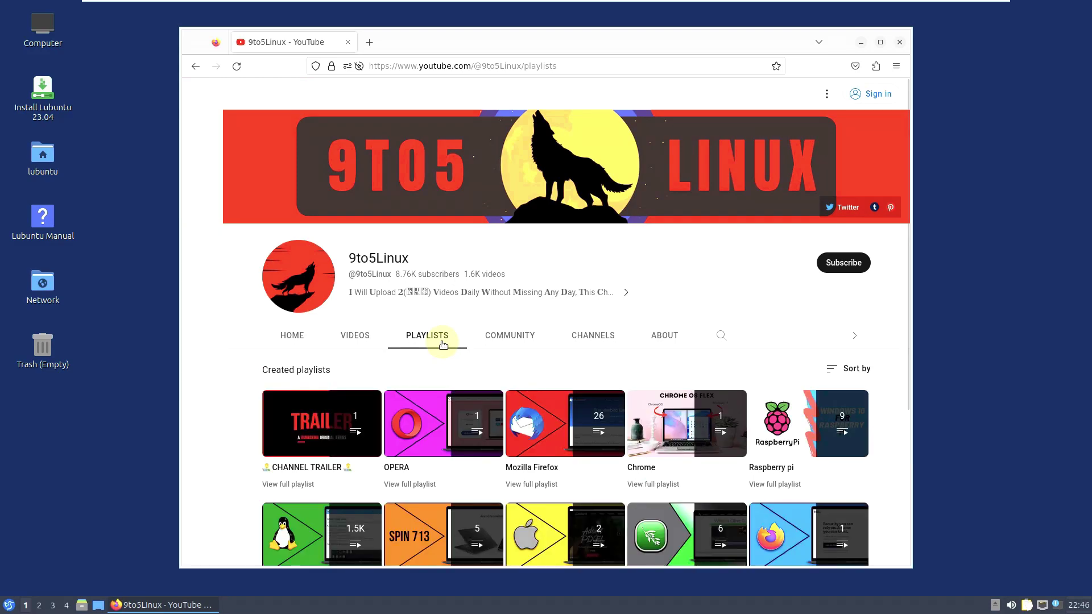
pyautogui.scroll(-3, 440, 203)
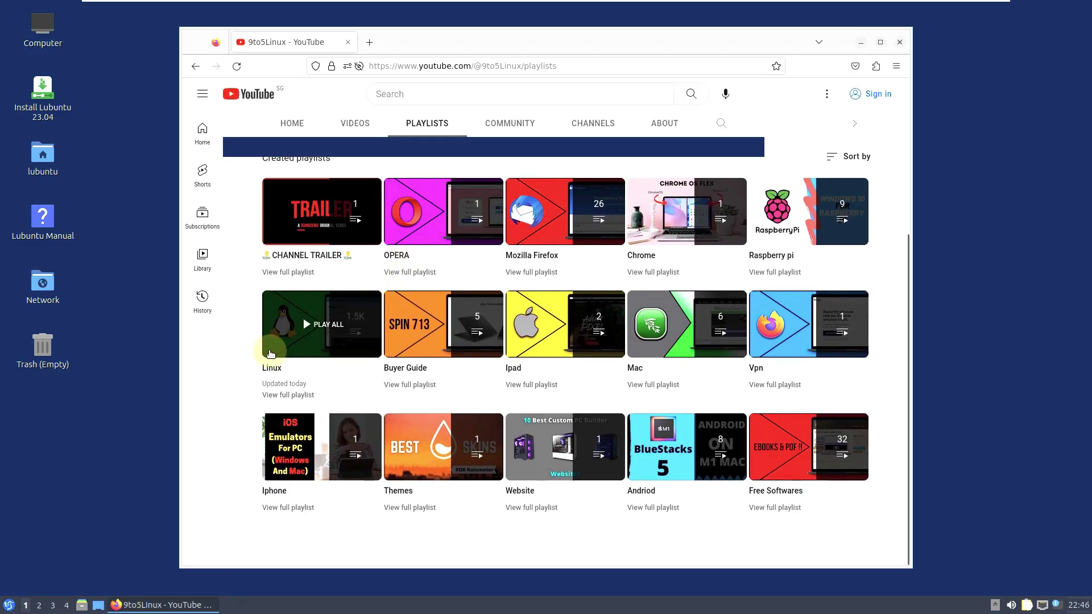
pyautogui.click(304, 396)
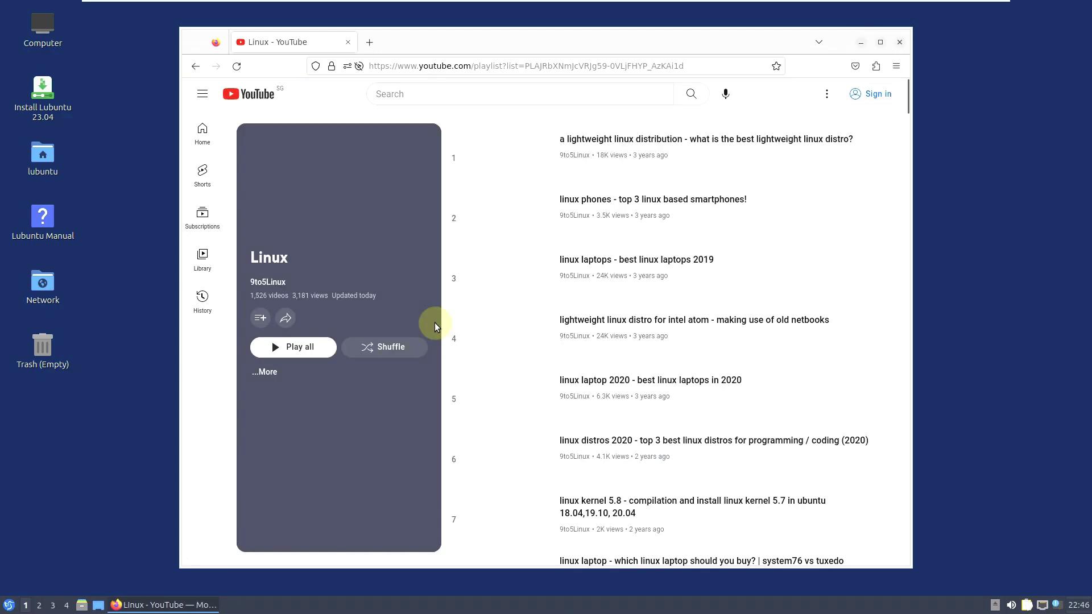
# - Highlight the Linux playlist's video count, then return to the channel's playlists
pyautogui.moveTo(252, 298); pyautogui.dragTo(286, 299)
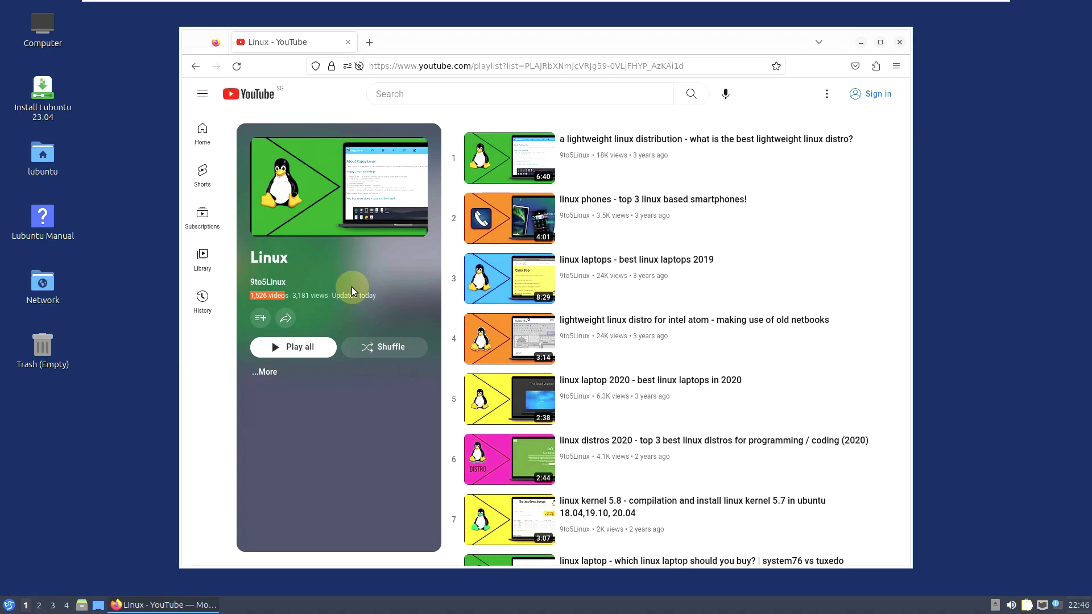
pyautogui.click(195, 66)
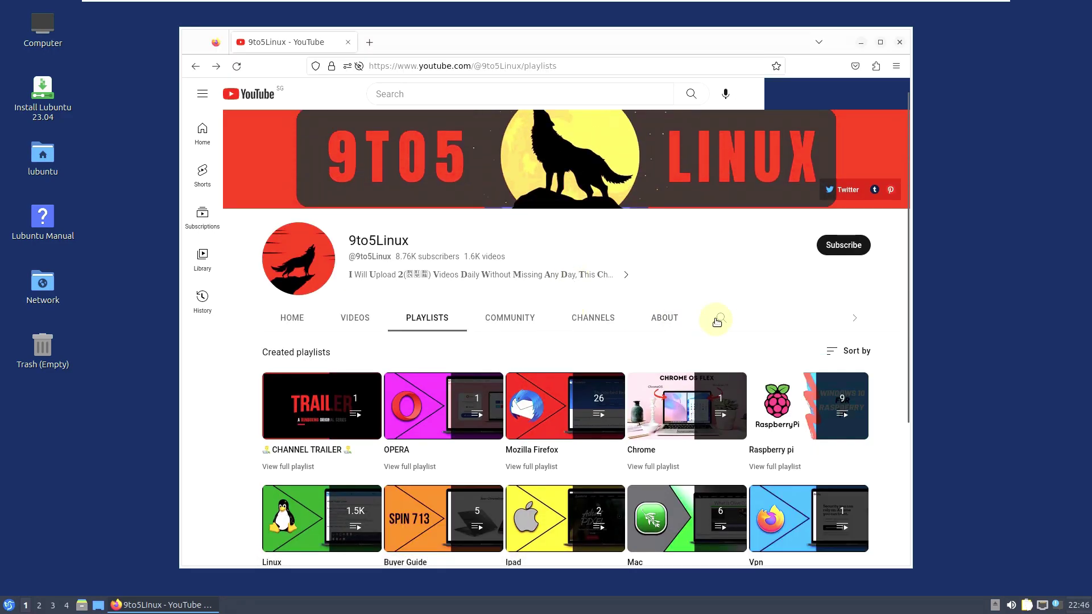
pyautogui.click(718, 319)
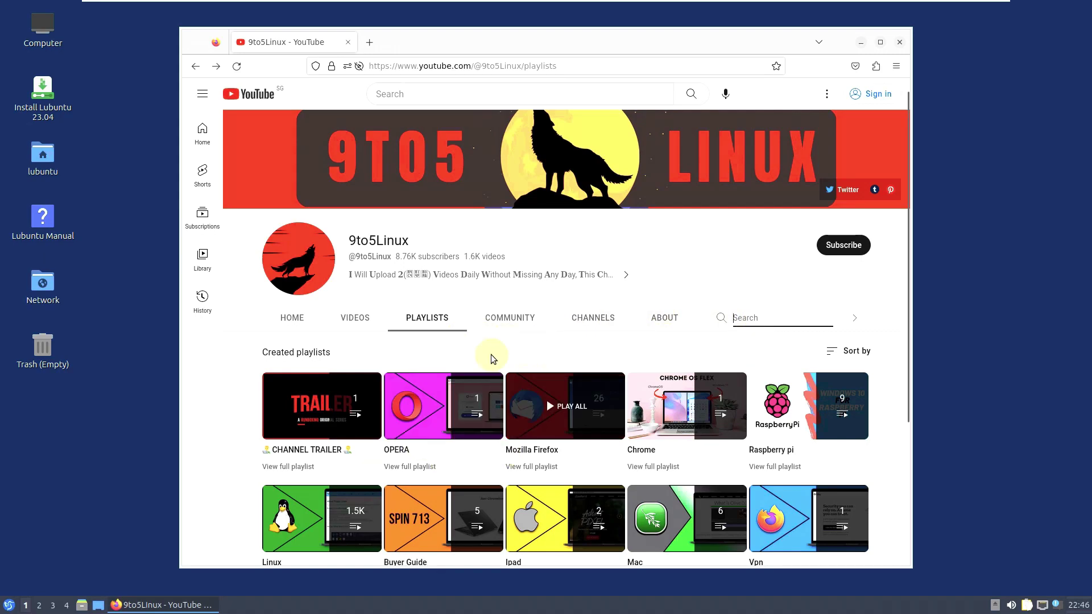
# - Highlight the About tab's channel description and weekly upload schedule, then close Firefox
pyautogui.click(650, 323)
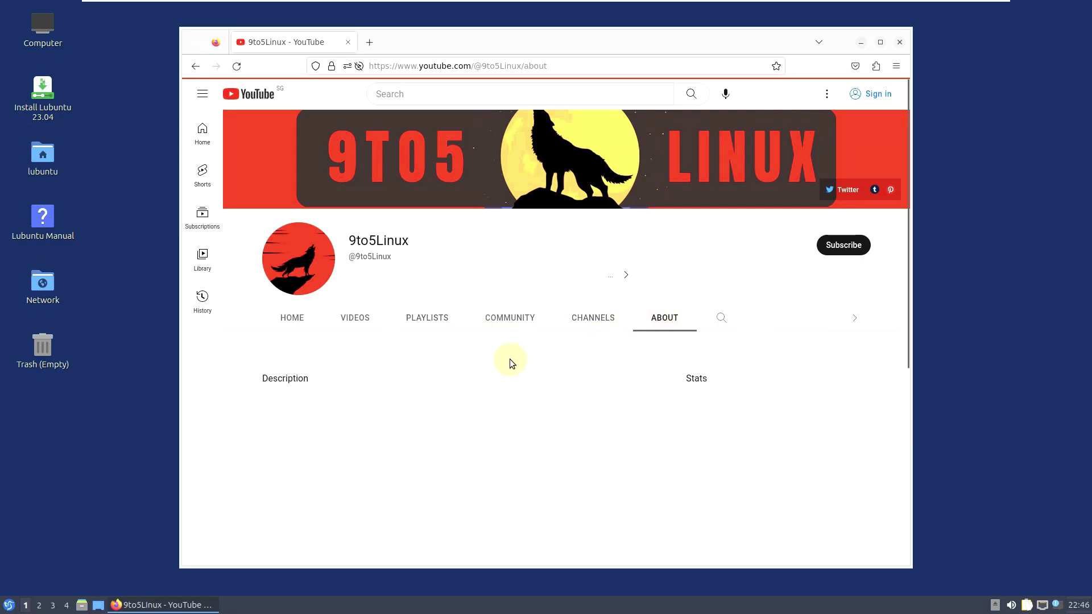
pyautogui.moveTo(490, 404); pyautogui.dragTo(262, 410)
pyautogui.scroll(-3, 286, 353)
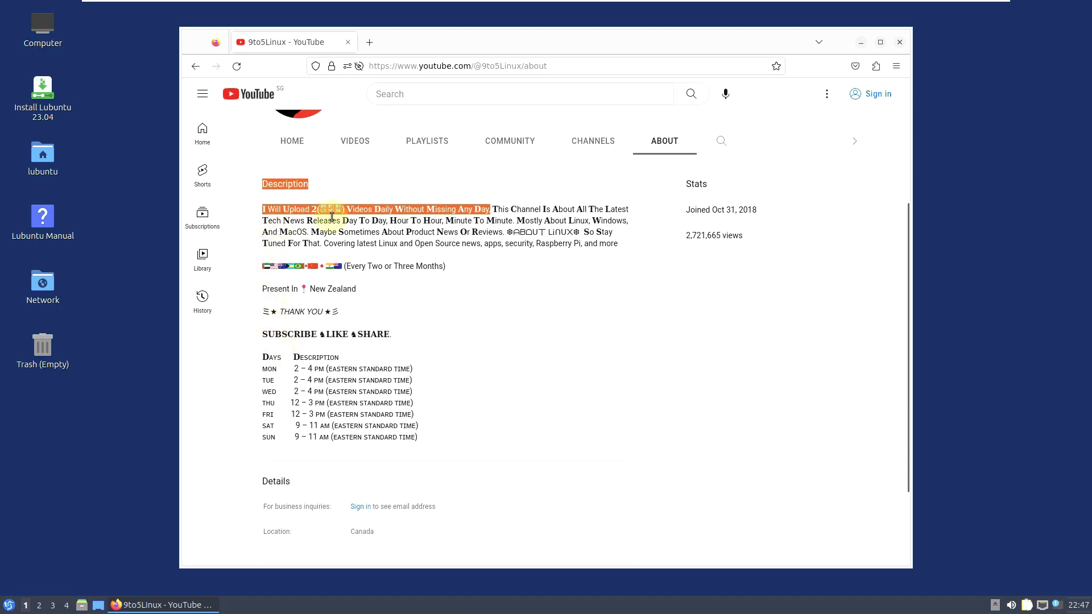
pyautogui.moveTo(265, 335); pyautogui.dragTo(428, 437)
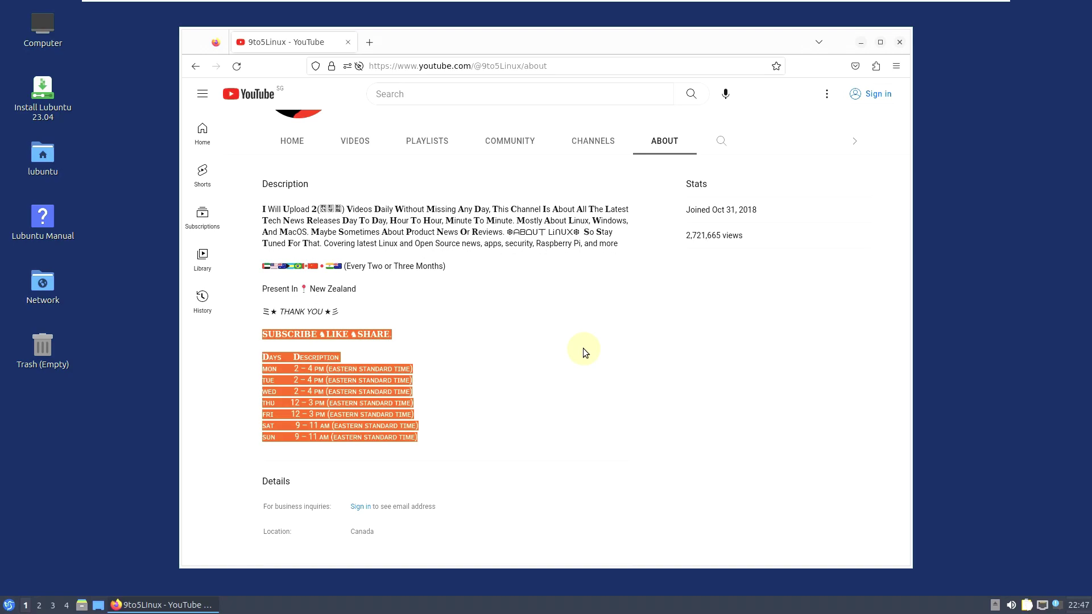
pyautogui.scroll(1, 582, 348)
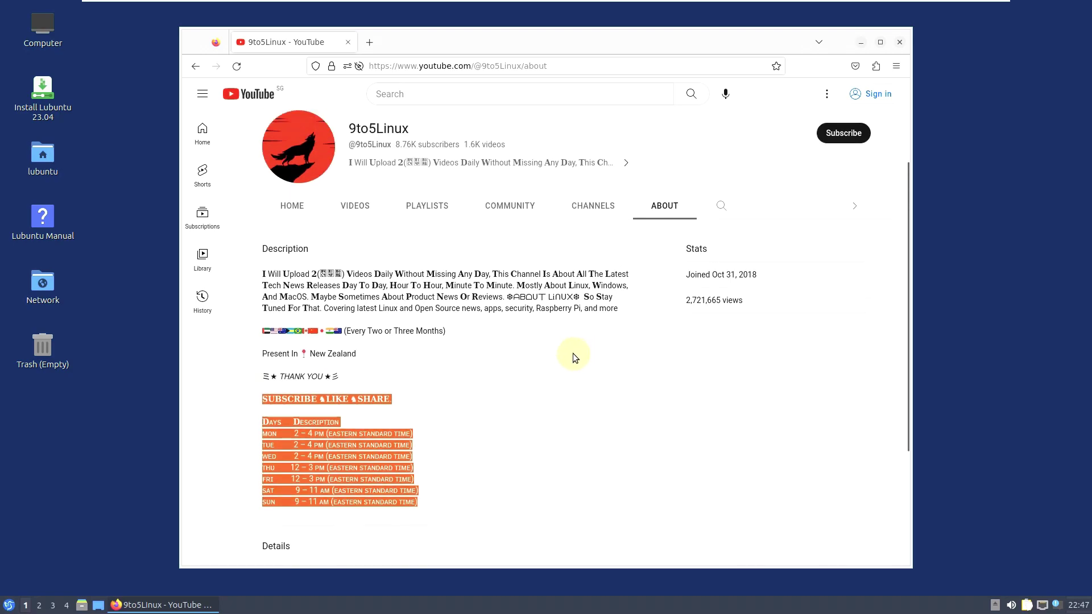
pyautogui.click(398, 409)
pyautogui.moveTo(257, 404); pyautogui.dragTo(419, 512)
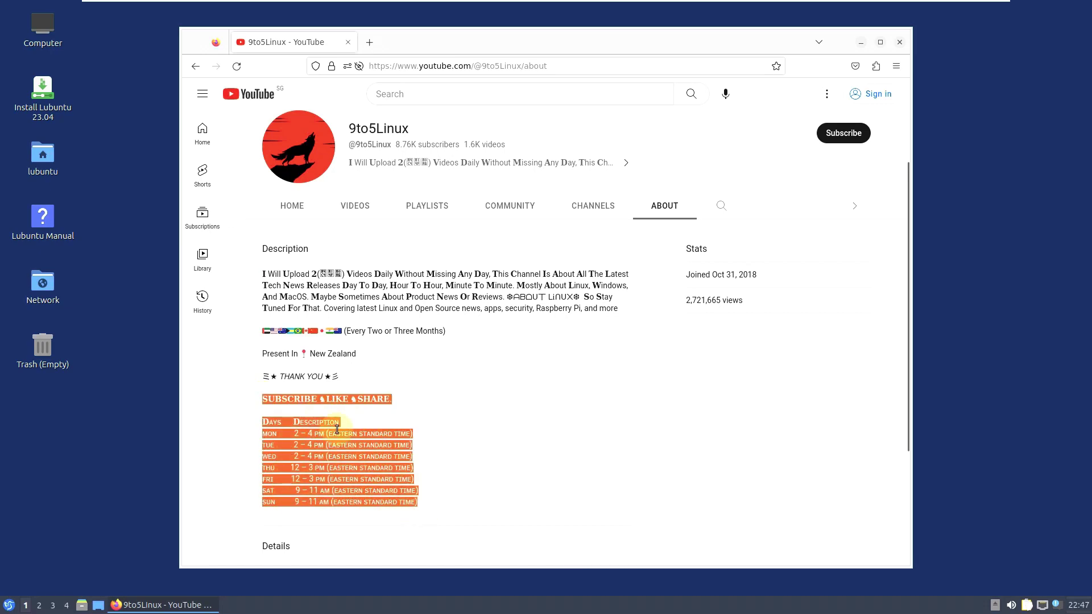
pyautogui.scroll(2, 513, 446)
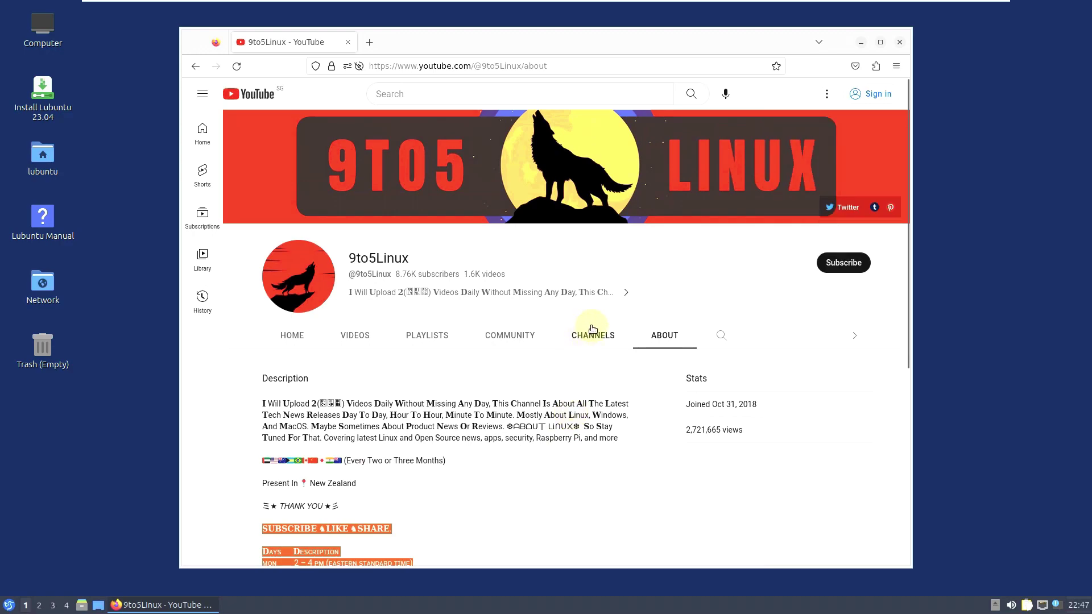
pyautogui.click(898, 43)
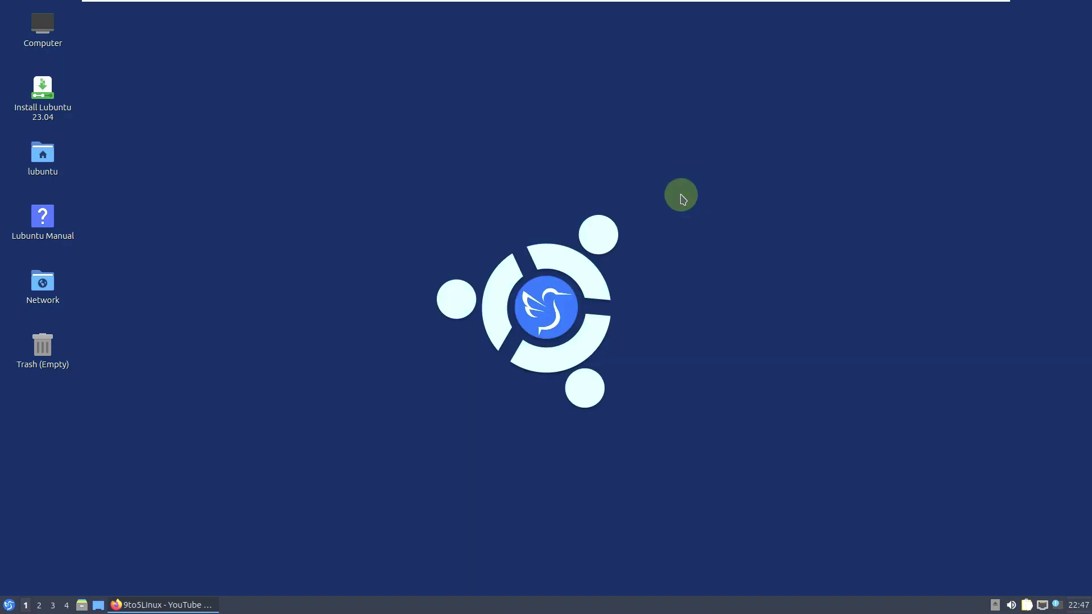
# - Choose Leave > Shutdown from the start menu and confirm with Yes
pyautogui.click(8, 605)
pyautogui.click(342, 249)
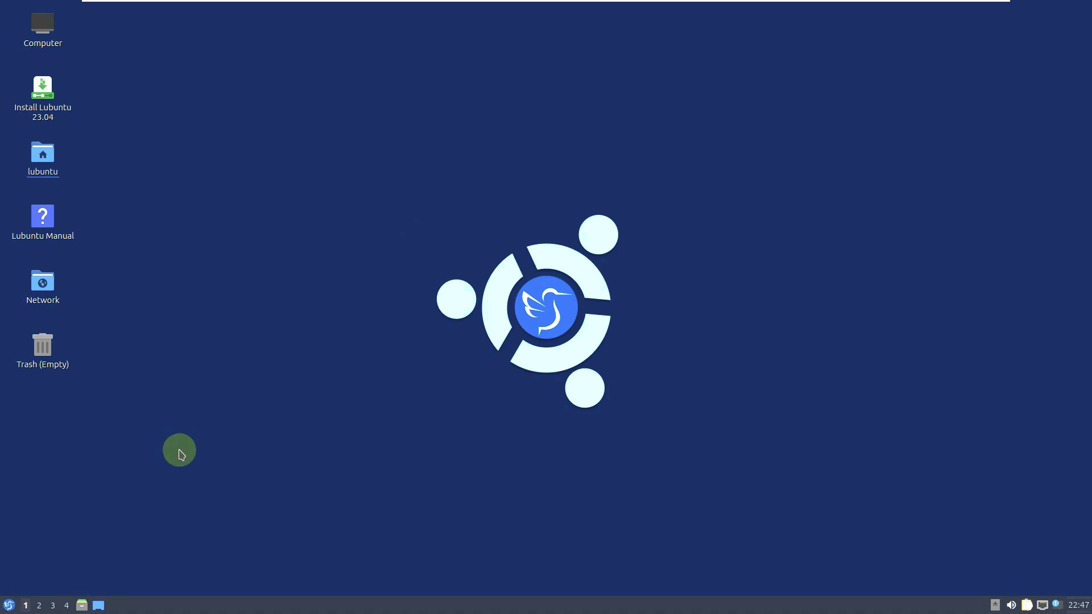
pyautogui.click(10, 605)
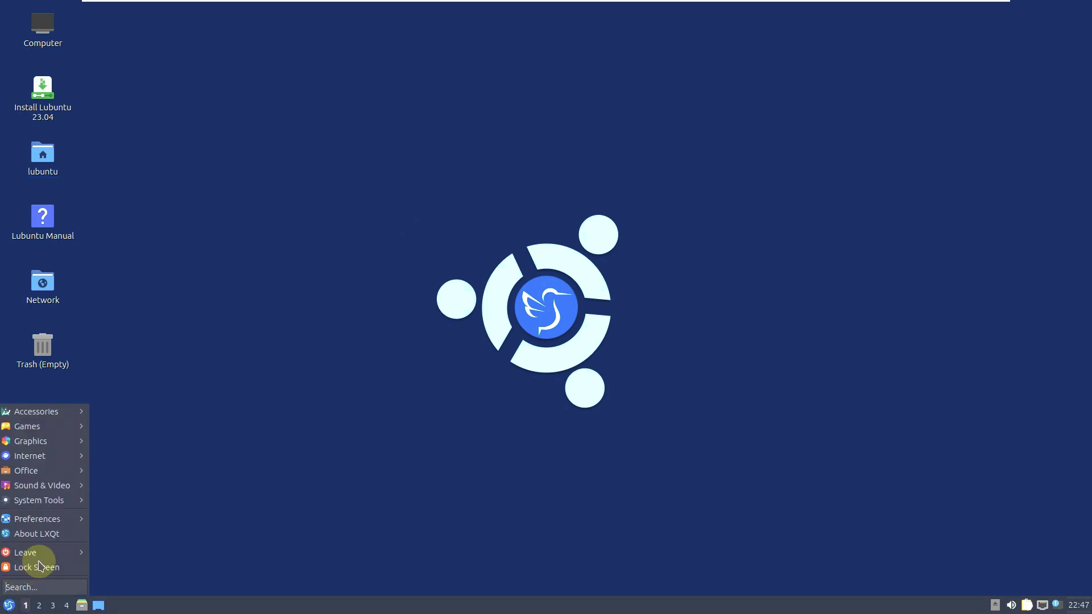
pyautogui.moveTo(45, 558)
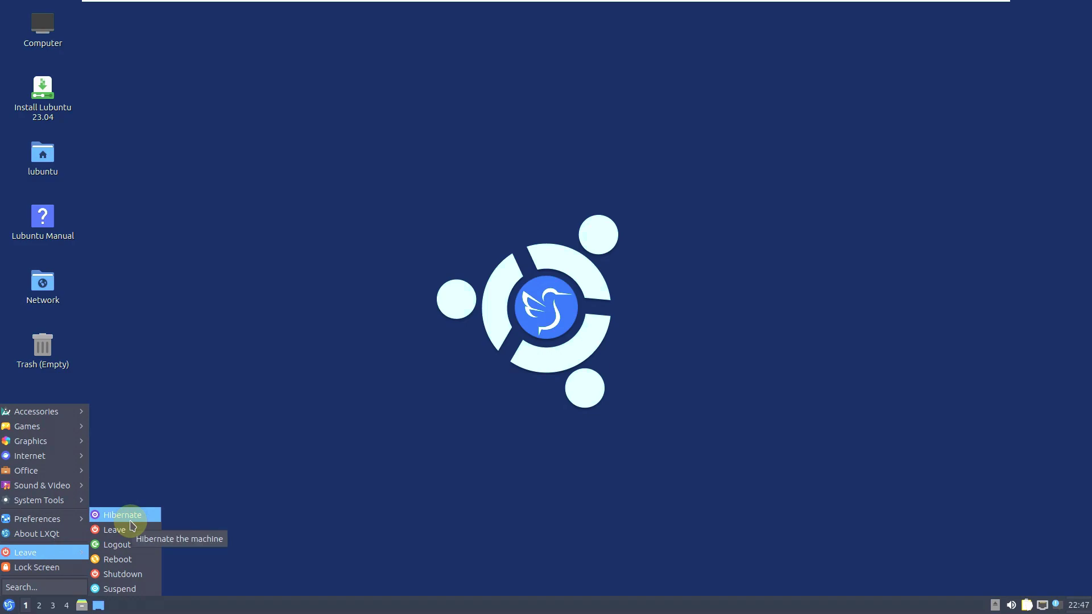
pyautogui.click(136, 576)
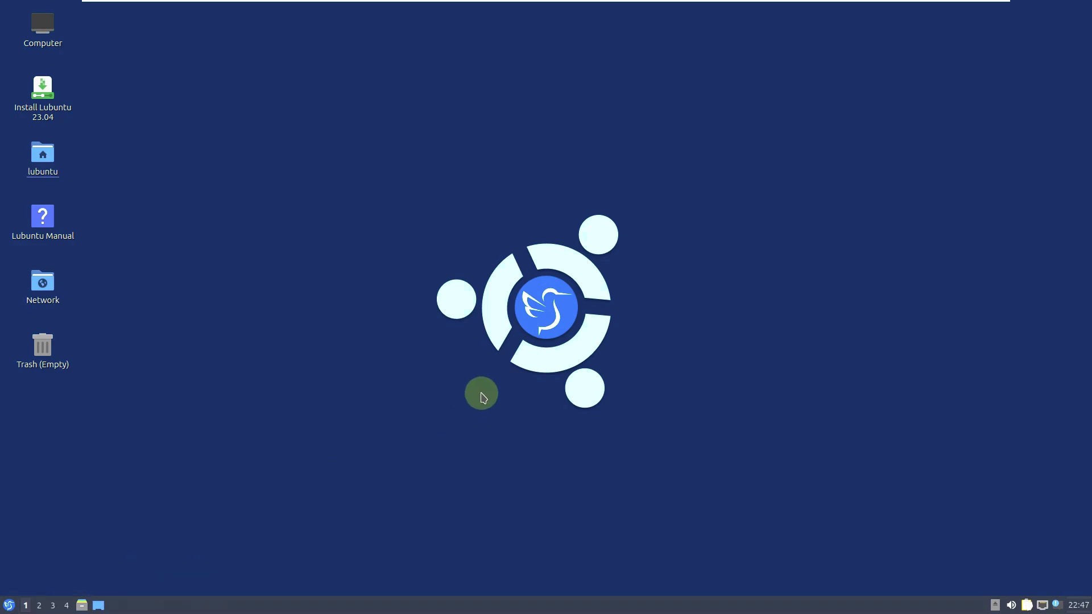
pyautogui.click(592, 294)
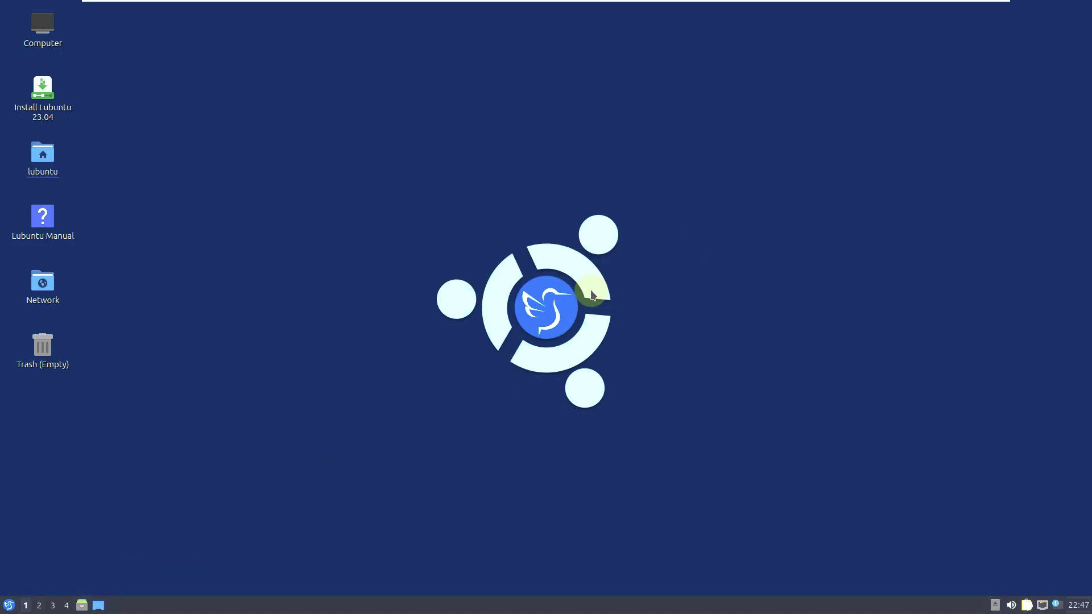